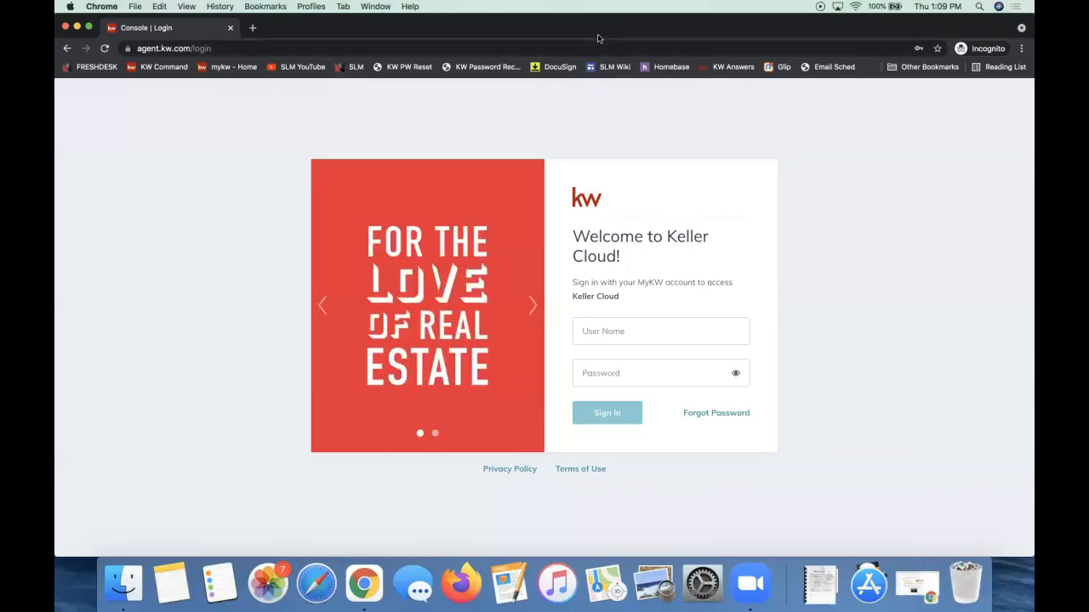
# Go to agent.kw.com and sign in to Keller Cloud with the saved username and password.
pyautogui.click(649, 332)
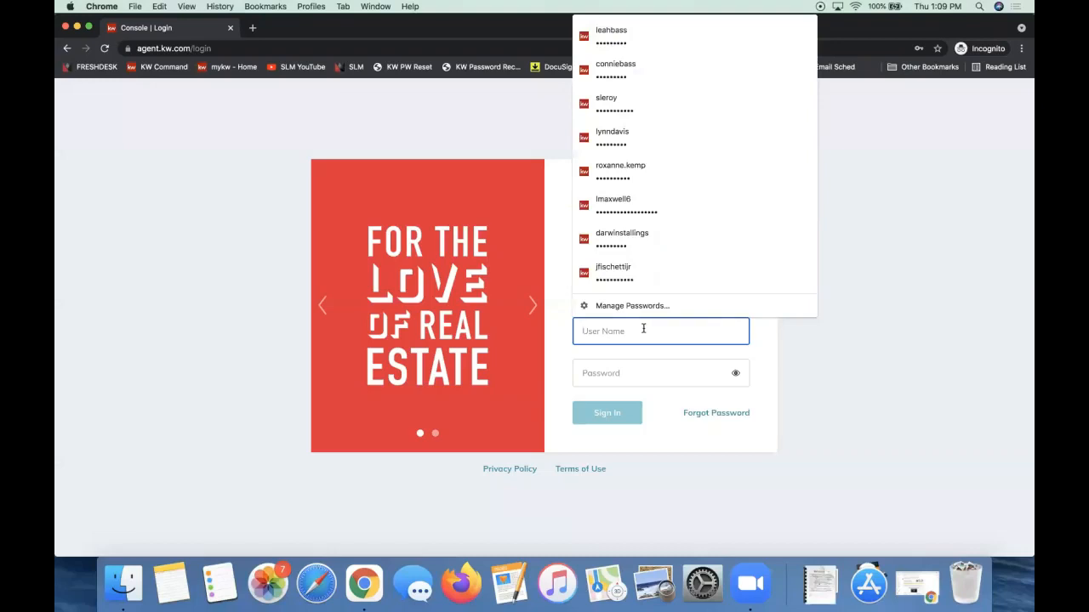
pyautogui.click(180, 48)
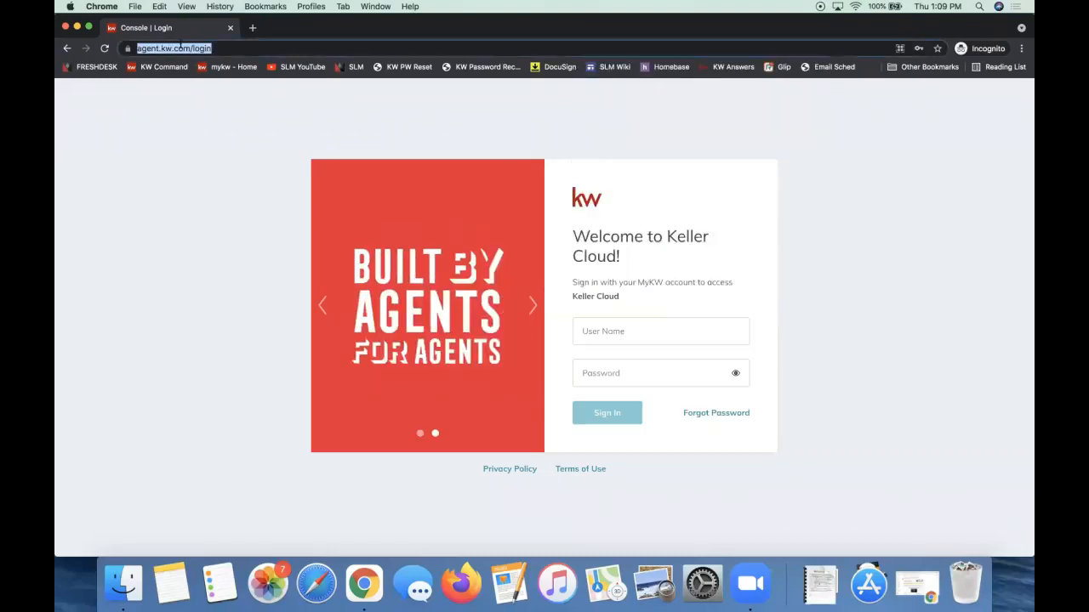
pyautogui.write('agent.kw.com')
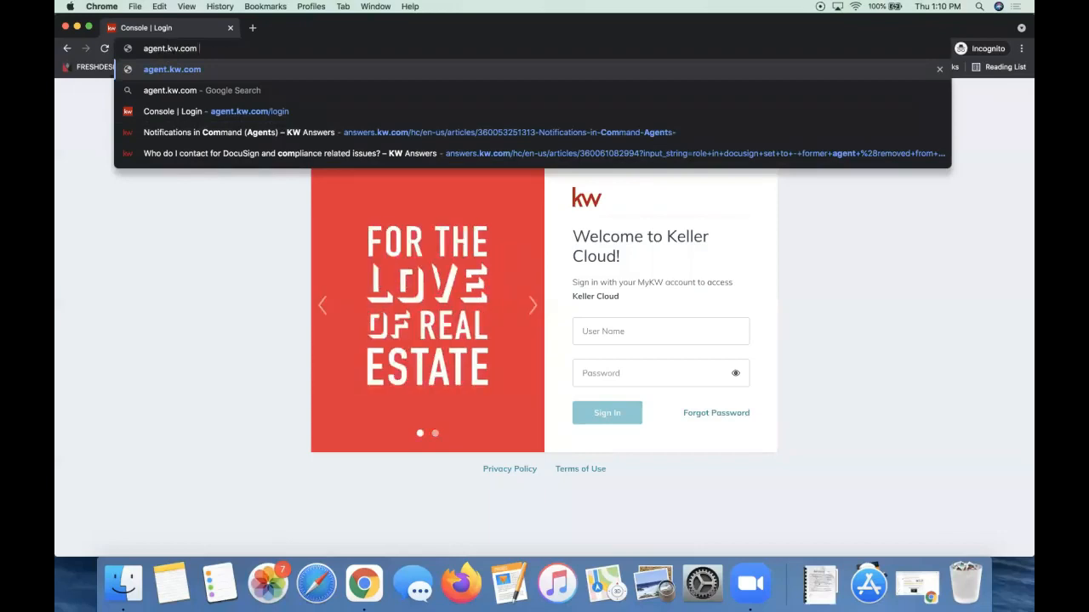
pyautogui.click(582, 329)
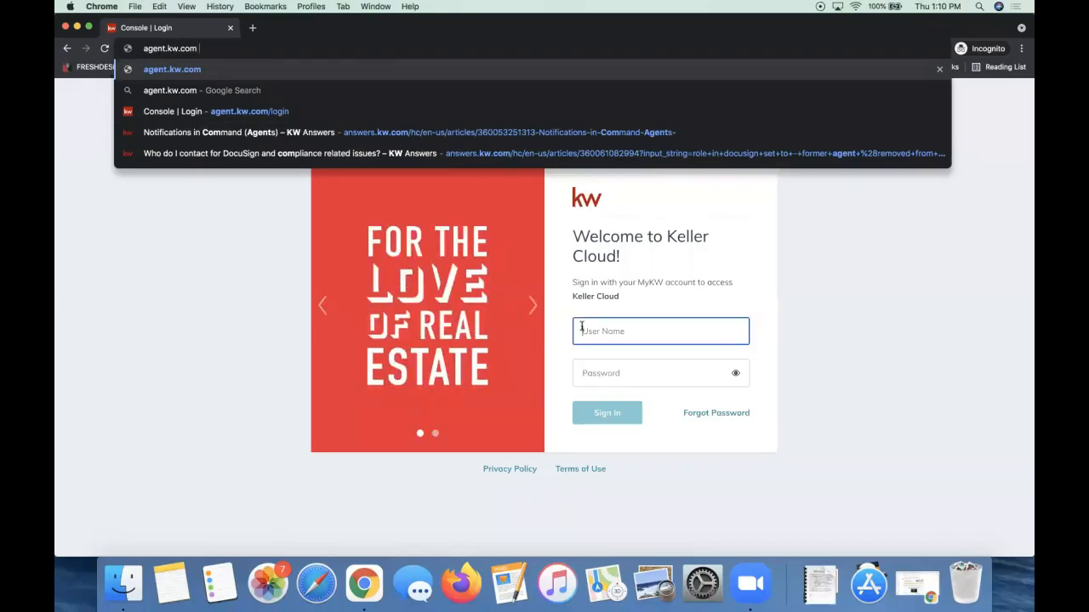
pyautogui.write('lea')
pyautogui.click(677, 365)
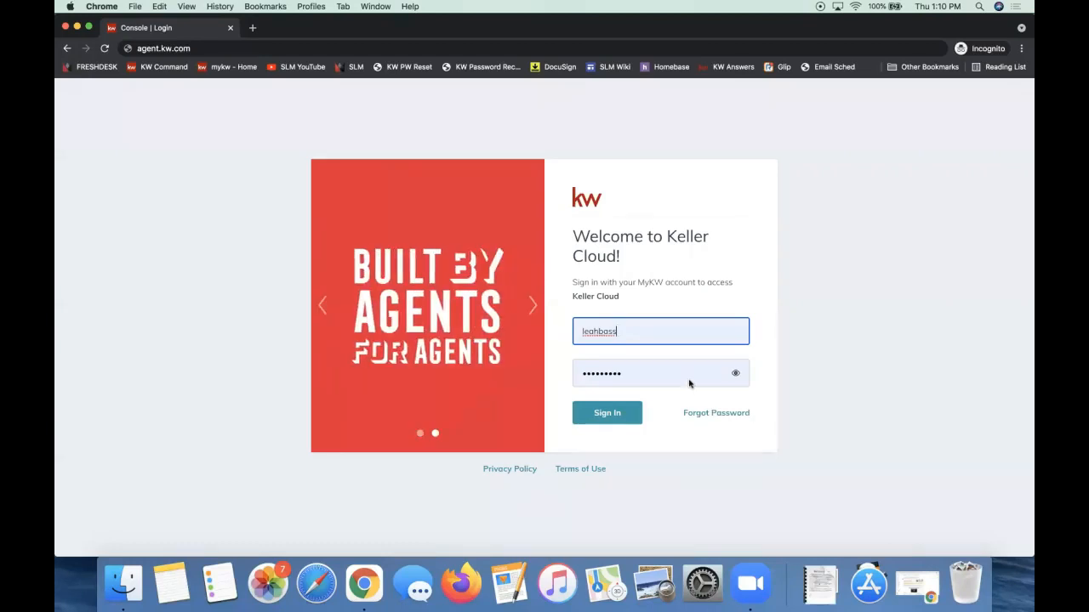
pyautogui.click(708, 435)
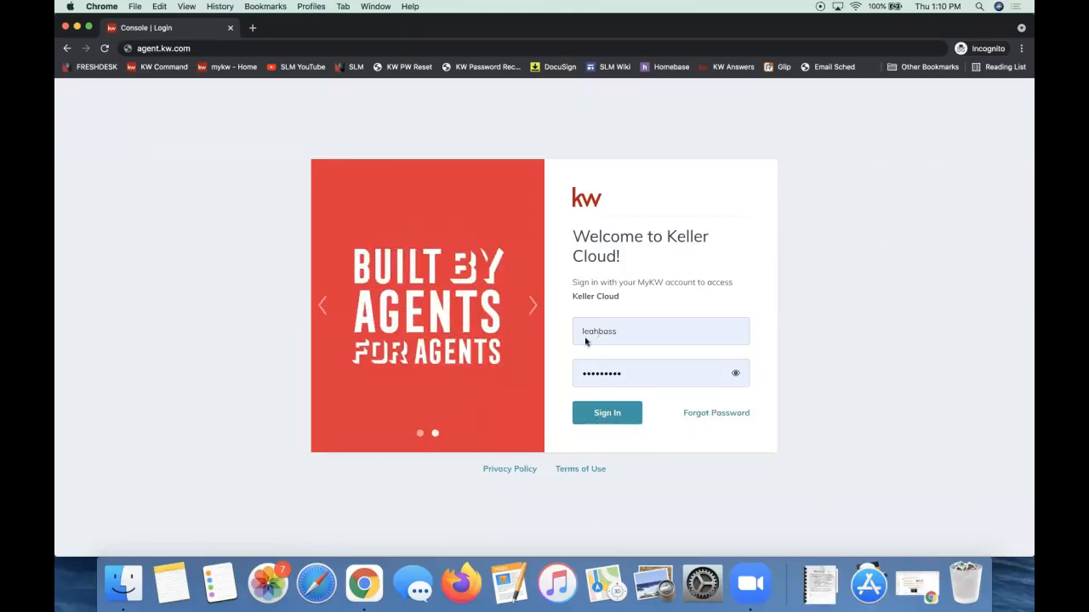
pyautogui.click(609, 414)
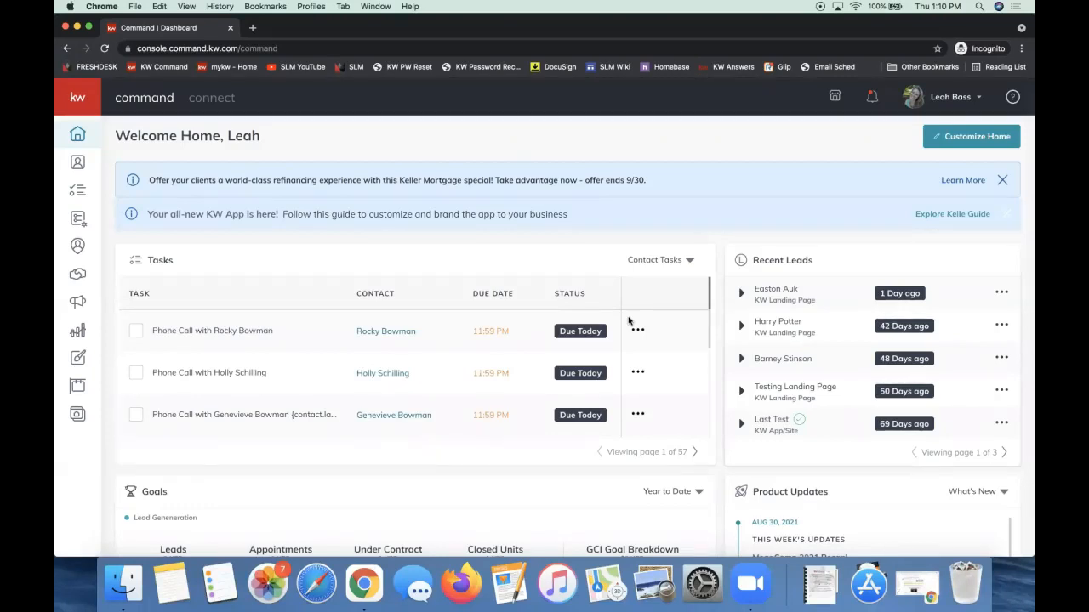
# Open the account menu at the top right and go to the Settings page.
pyautogui.click(943, 100)
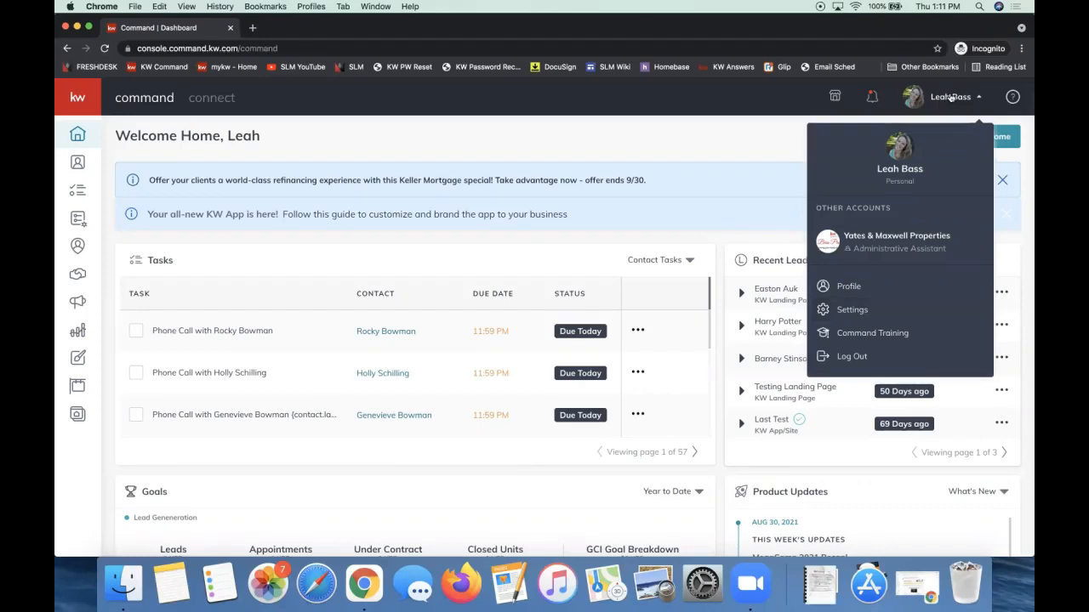
pyautogui.click(851, 310)
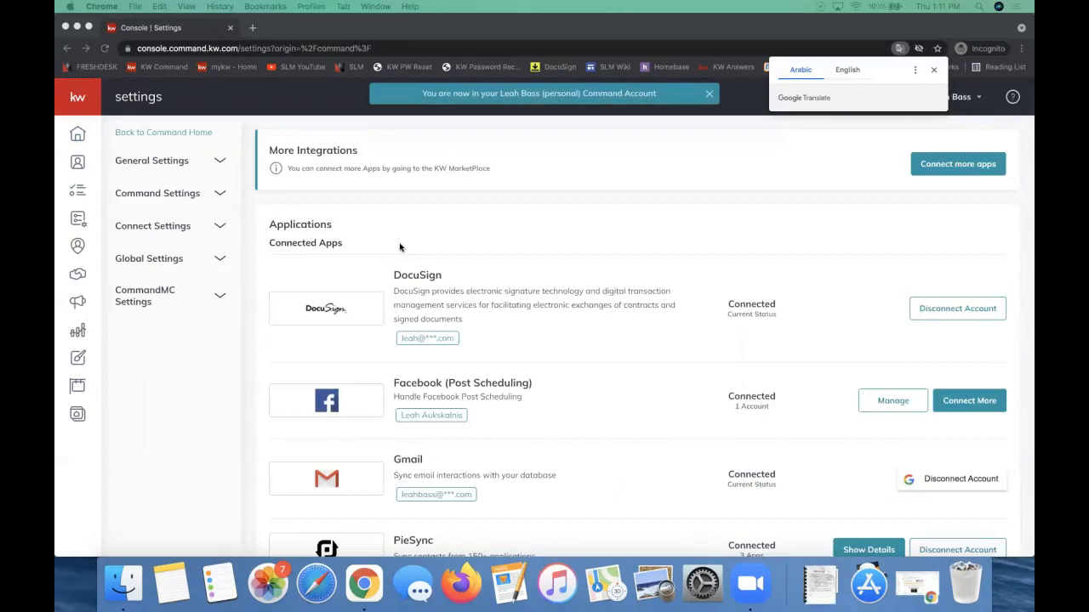
# Confirm DocuSign shows Connected under Connected Apps, then go to the Contacts list.
pyautogui.tripleClick(290, 246)
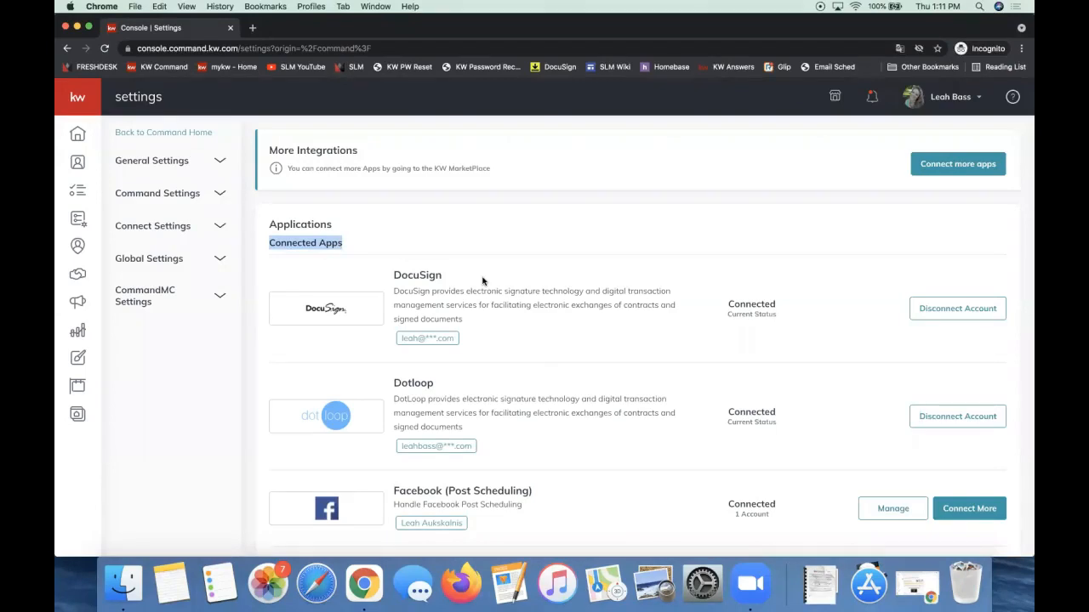
pyautogui.scroll(-2, 483, 281)
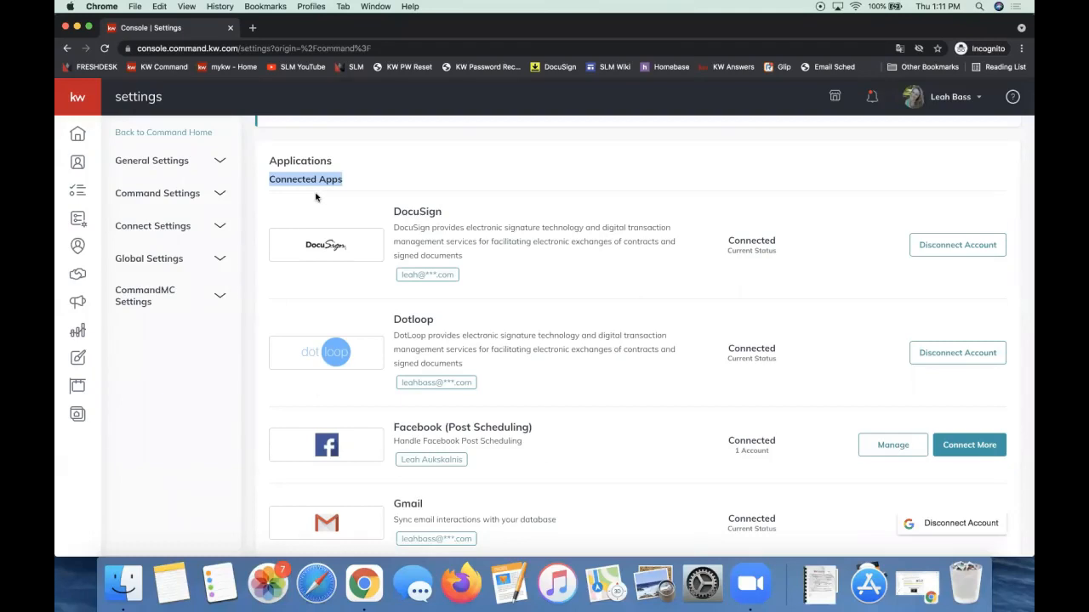
pyautogui.doubleClick(424, 210)
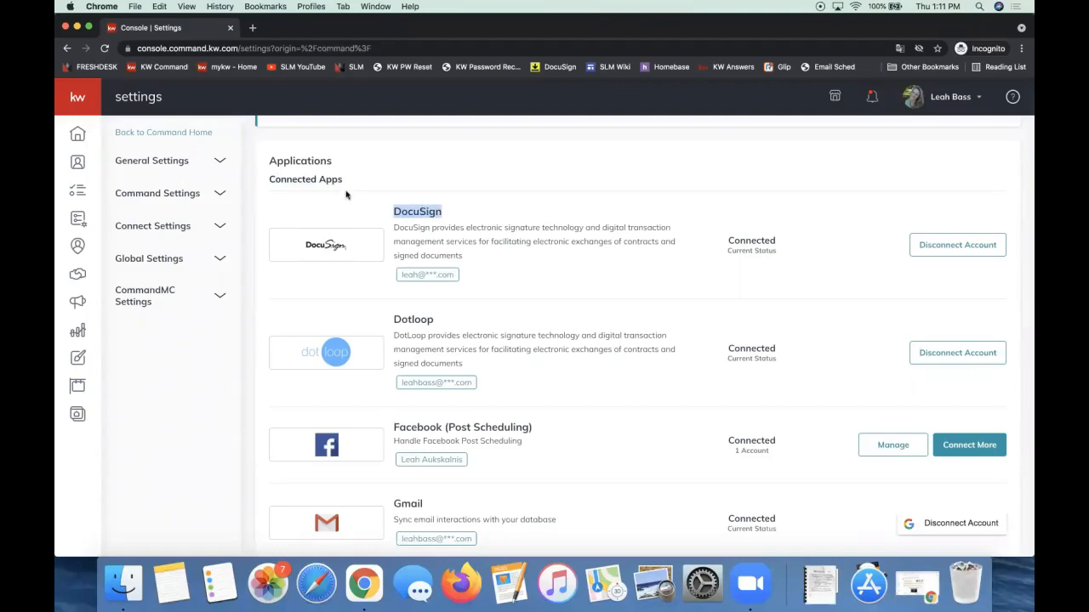
pyautogui.moveTo(344, 181); pyautogui.dragTo(269, 181)
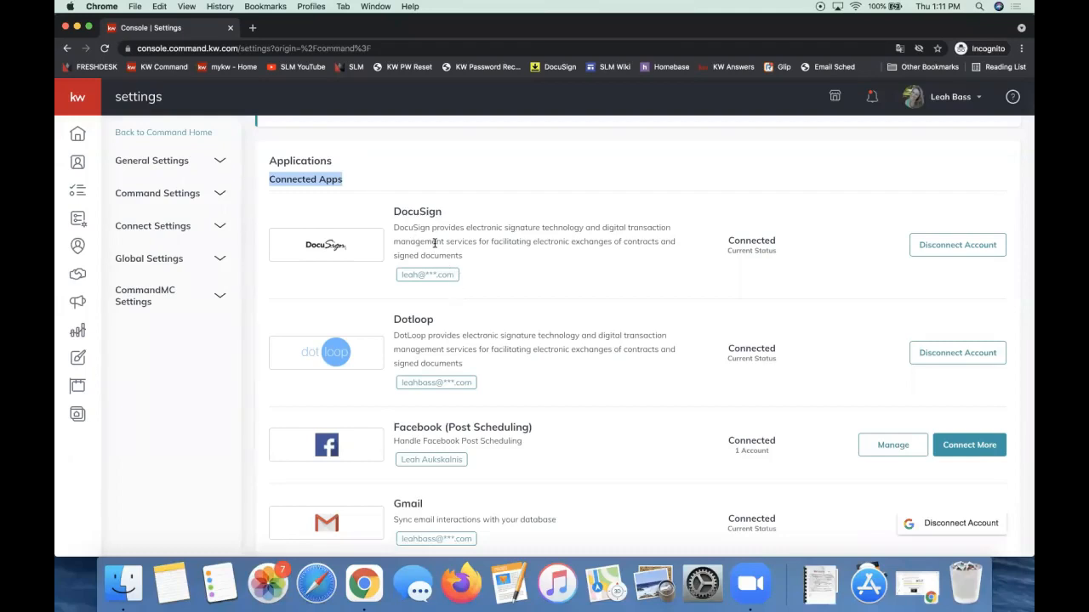
pyautogui.scroll(2, 539, 199)
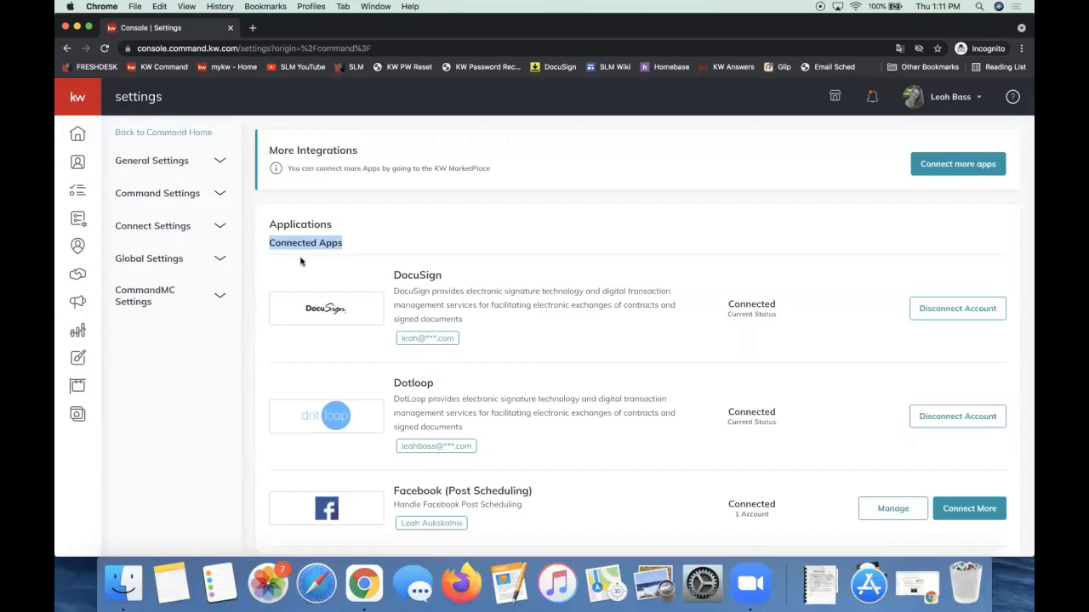
pyautogui.doubleClick(730, 304)
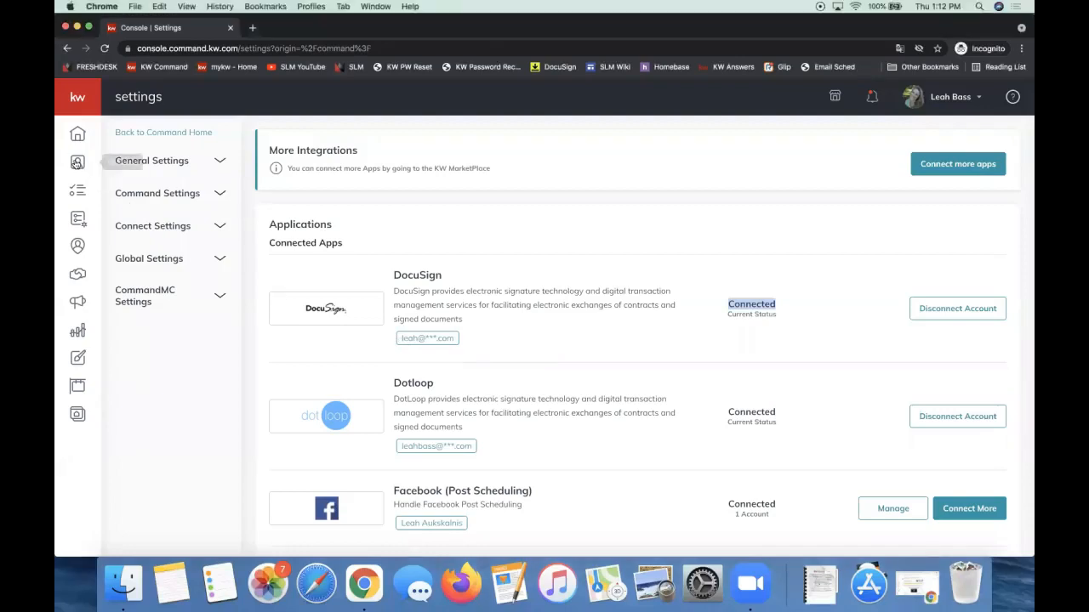
pyautogui.click(76, 163)
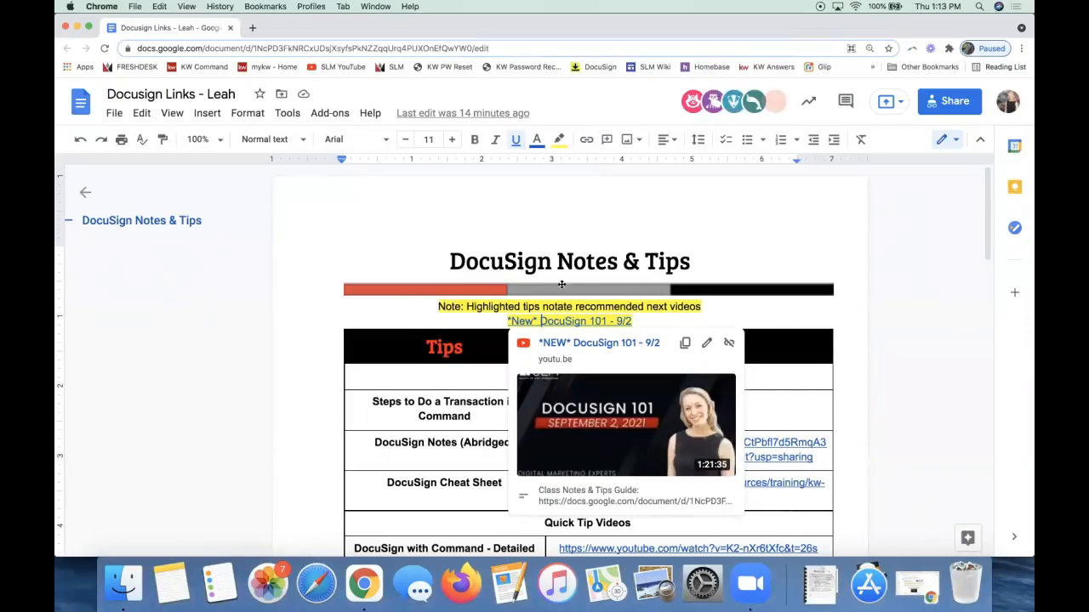
# Preview the DocuSign 101 video link in the tips table, then close the preview.
pyautogui.click(478, 307)
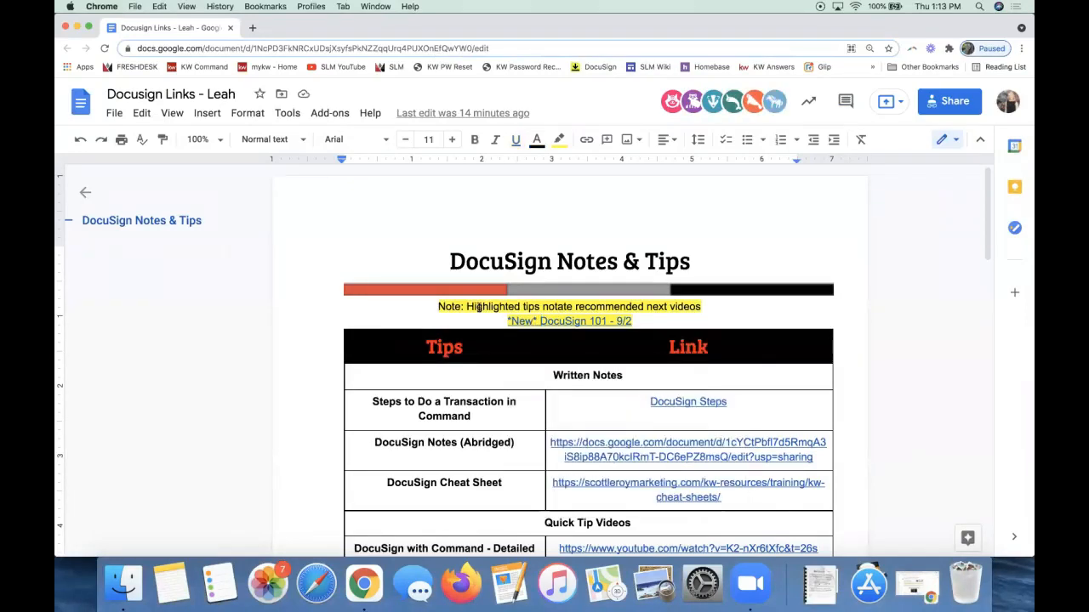
pyautogui.scroll(-3, 478, 307)
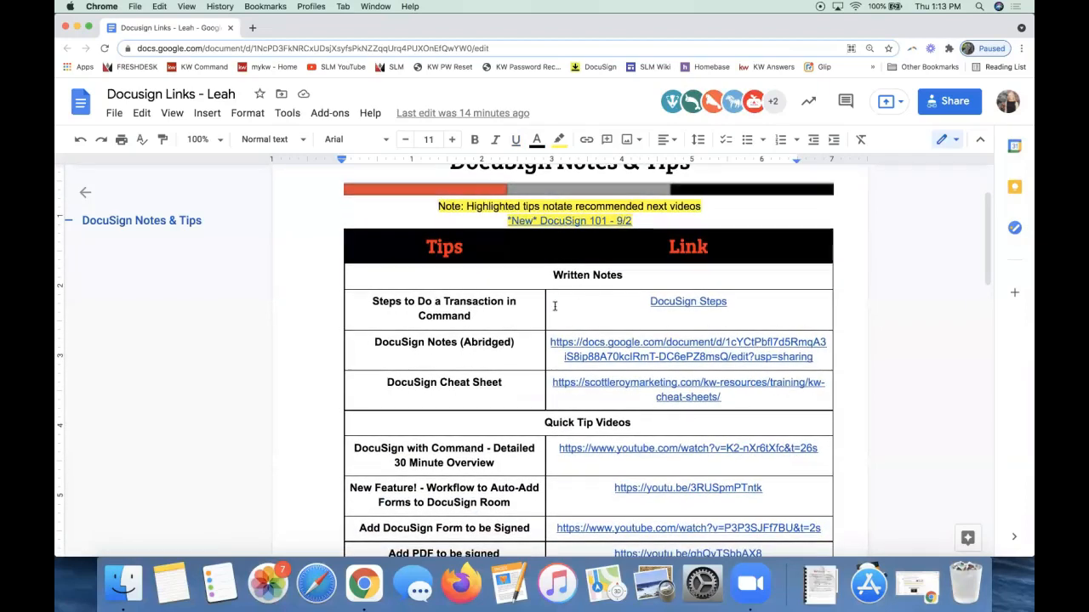
pyautogui.scroll(3, 553, 304)
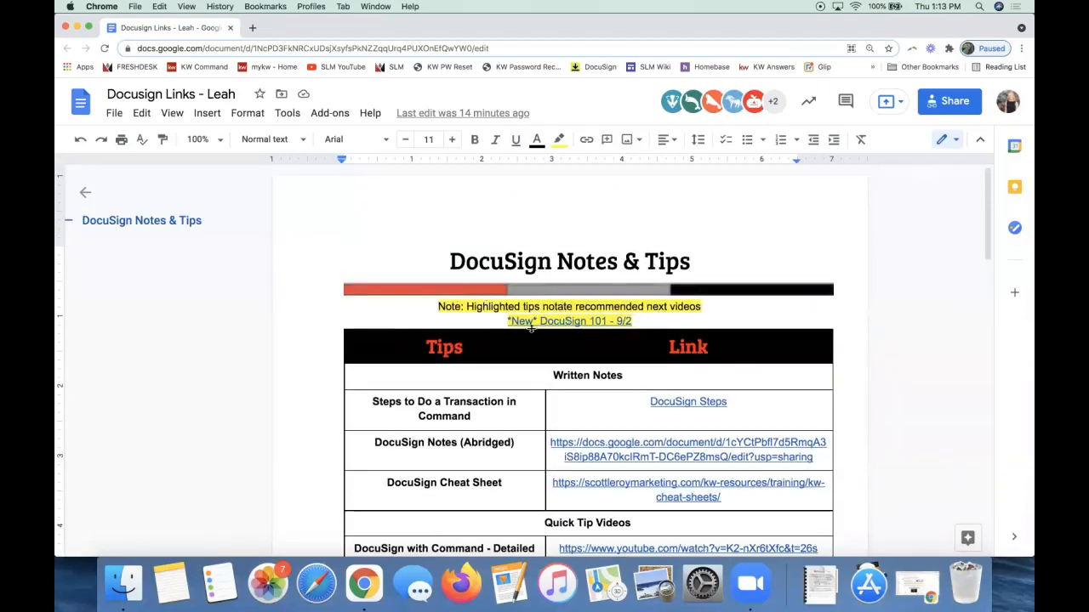
pyautogui.click(568, 320)
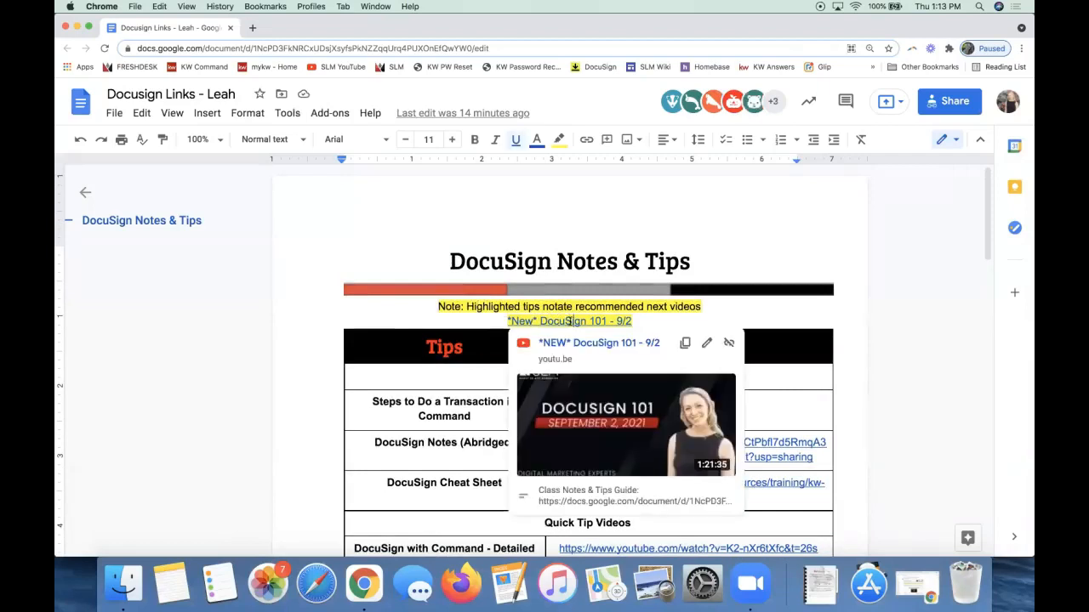
pyautogui.click(644, 320)
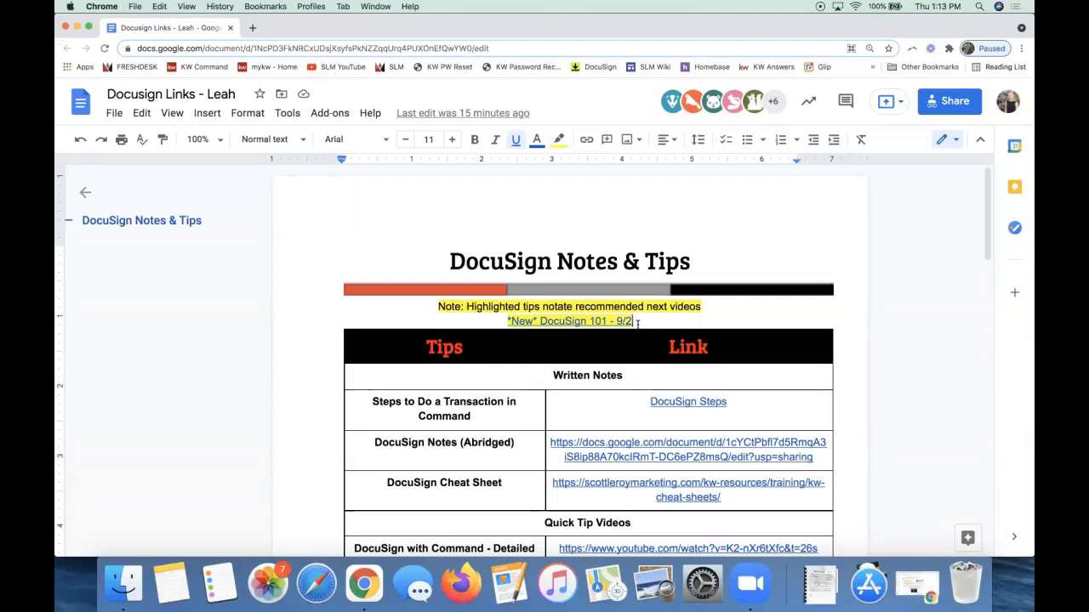
# Highlight the Steps to Do a Transaction, Workflow to Auto-Add Forms and Create & Send Templates tips.
pyautogui.scroll(-3, 642, 319)
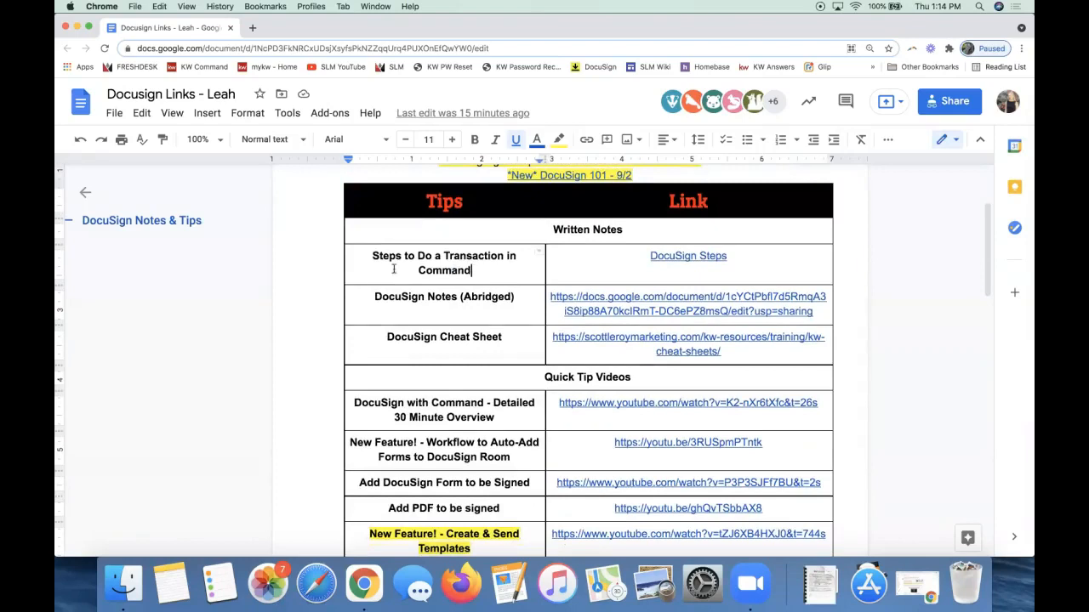
pyautogui.moveTo(472, 271); pyautogui.dragTo(364, 253)
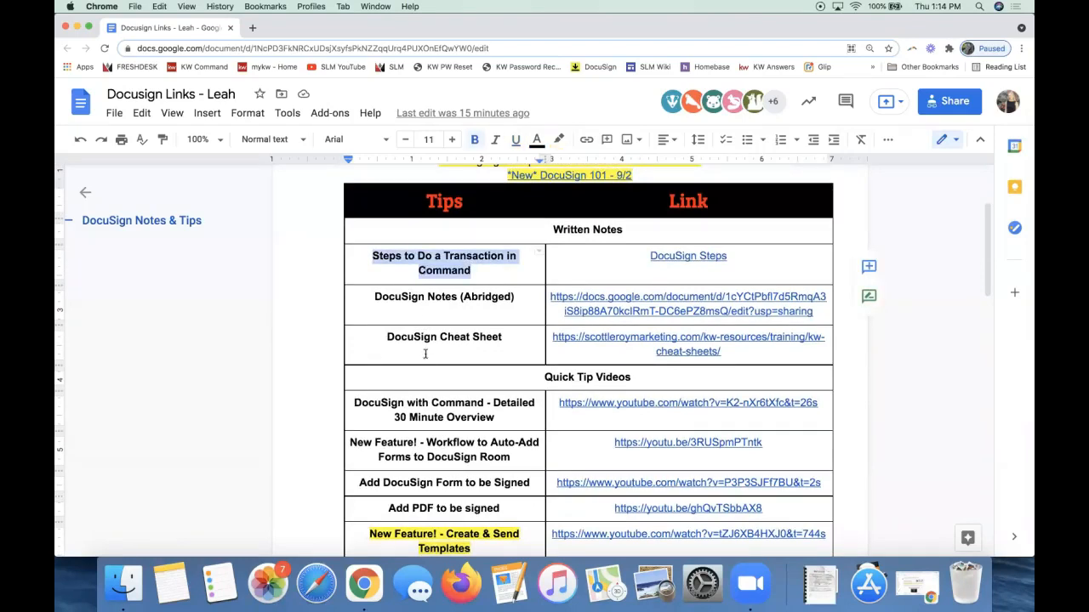
pyautogui.scroll(-3, 425, 361)
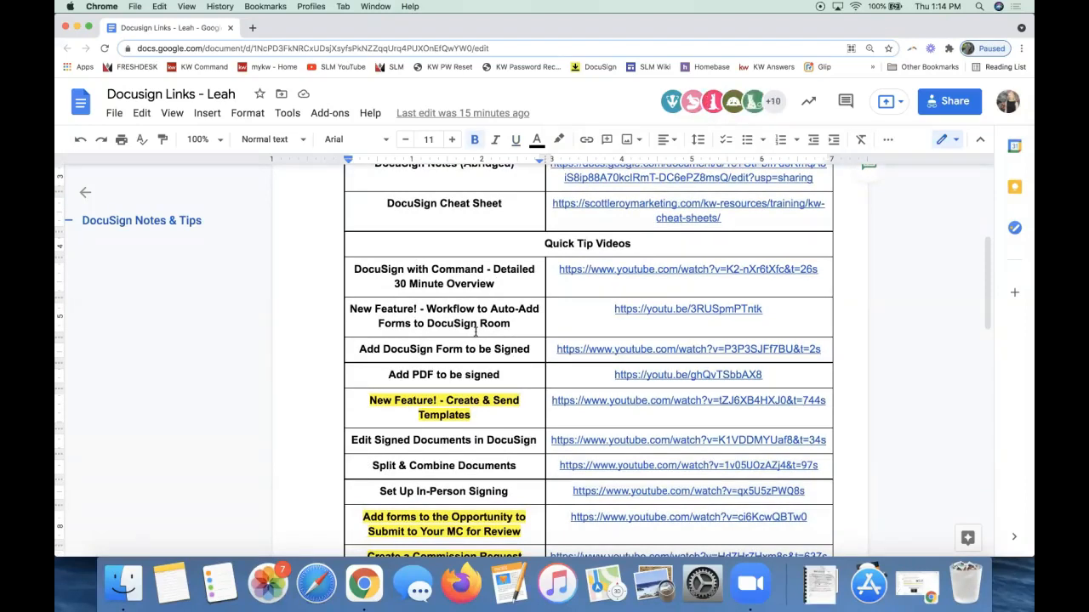
pyautogui.scroll(-1, 424, 288)
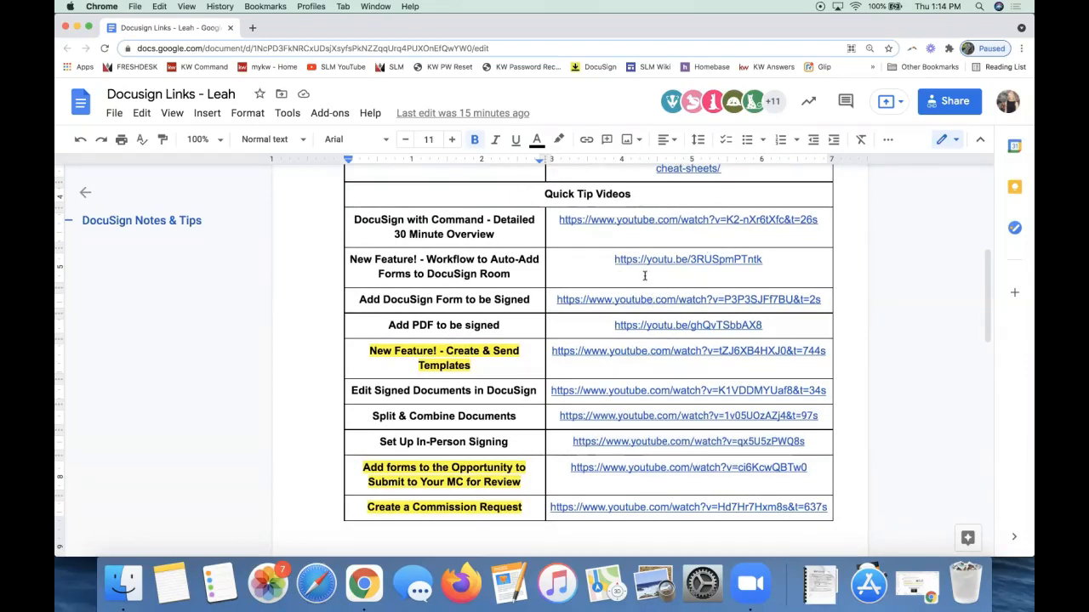
pyautogui.scroll(-4, 645, 277)
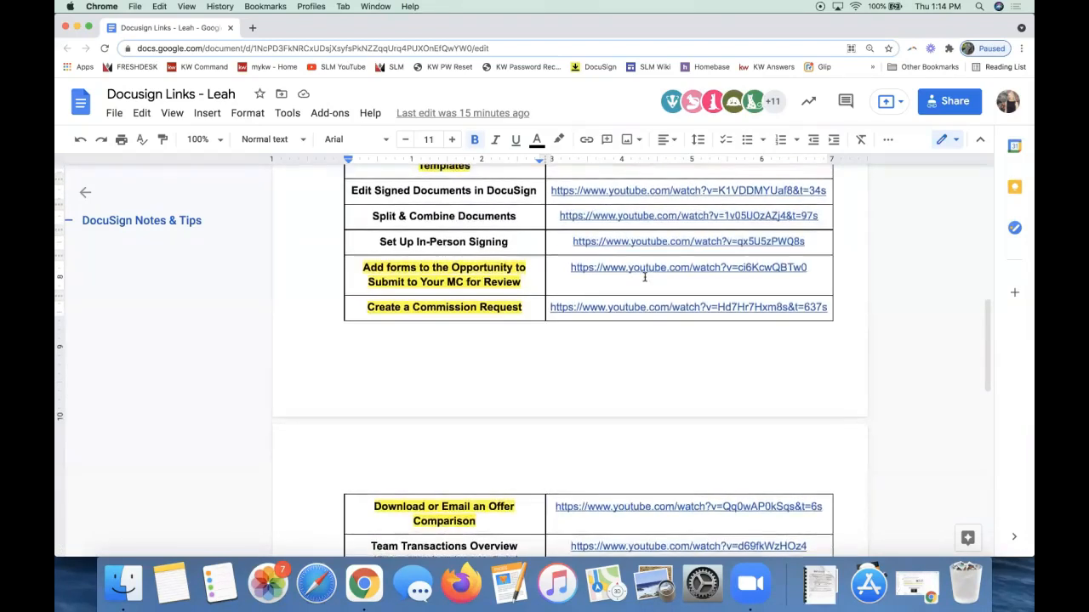
pyautogui.scroll(5, 645, 276)
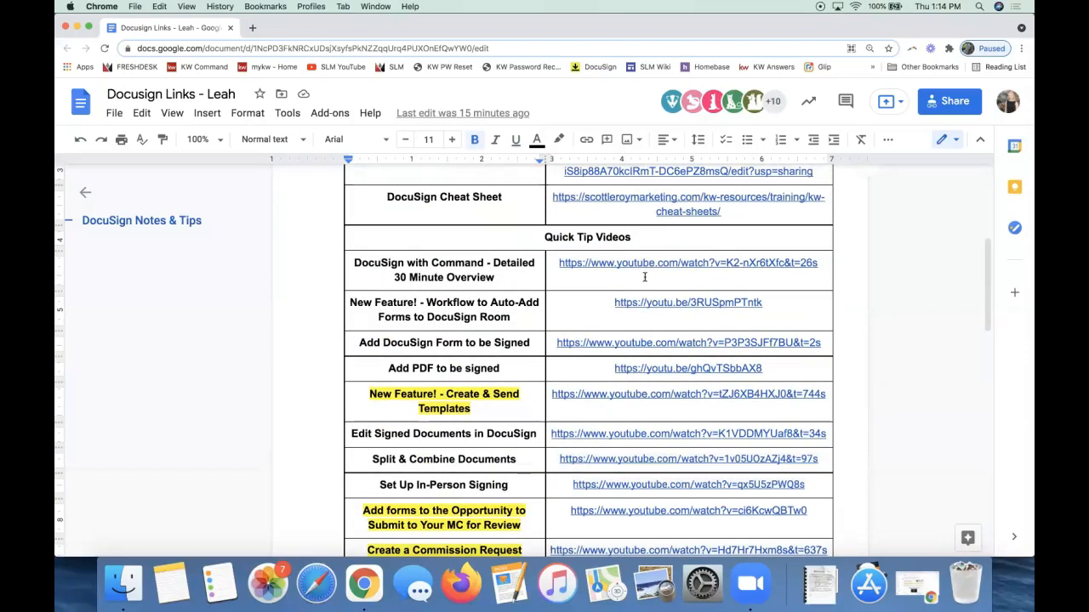
pyautogui.moveTo(526, 317); pyautogui.dragTo(349, 308)
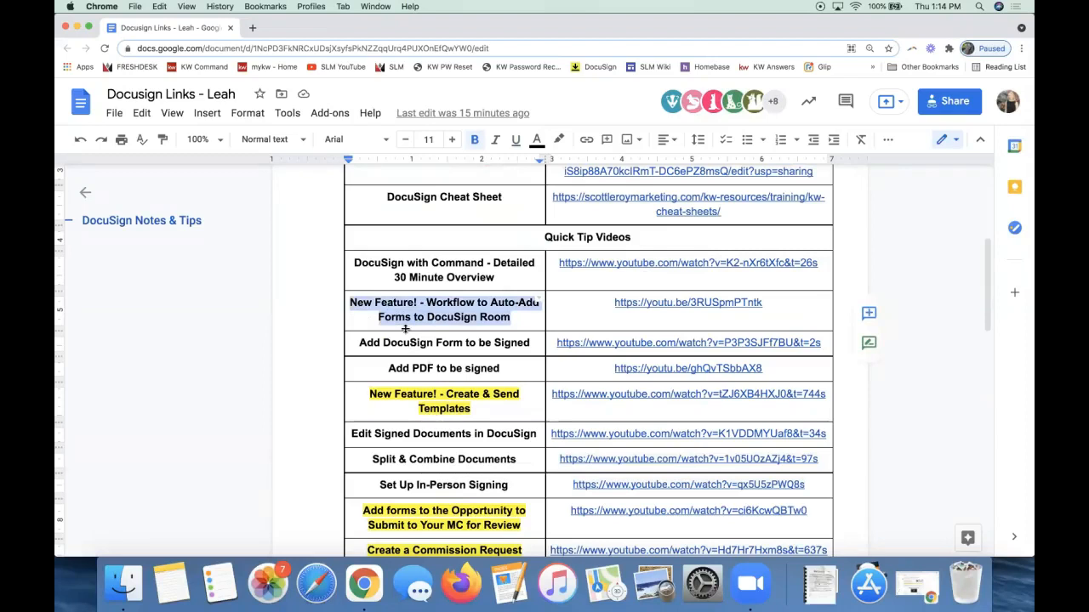
pyautogui.moveTo(473, 408); pyautogui.dragTo(360, 393)
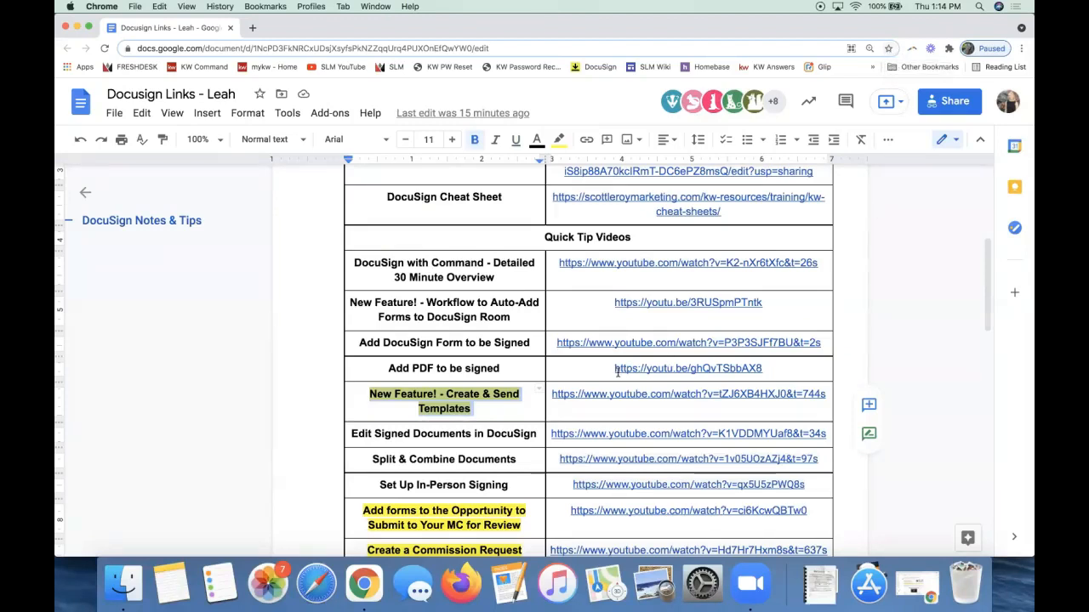
pyautogui.scroll(2, 617, 372)
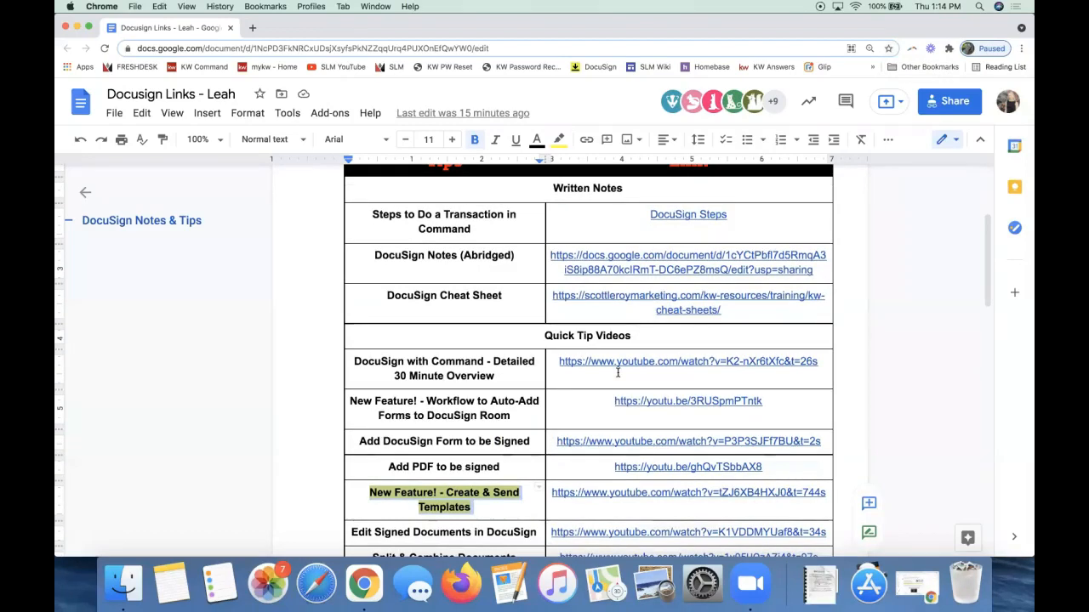
# Open the guide linked from the DocuSign Steps entry in a new tab.
pyautogui.click(697, 216)
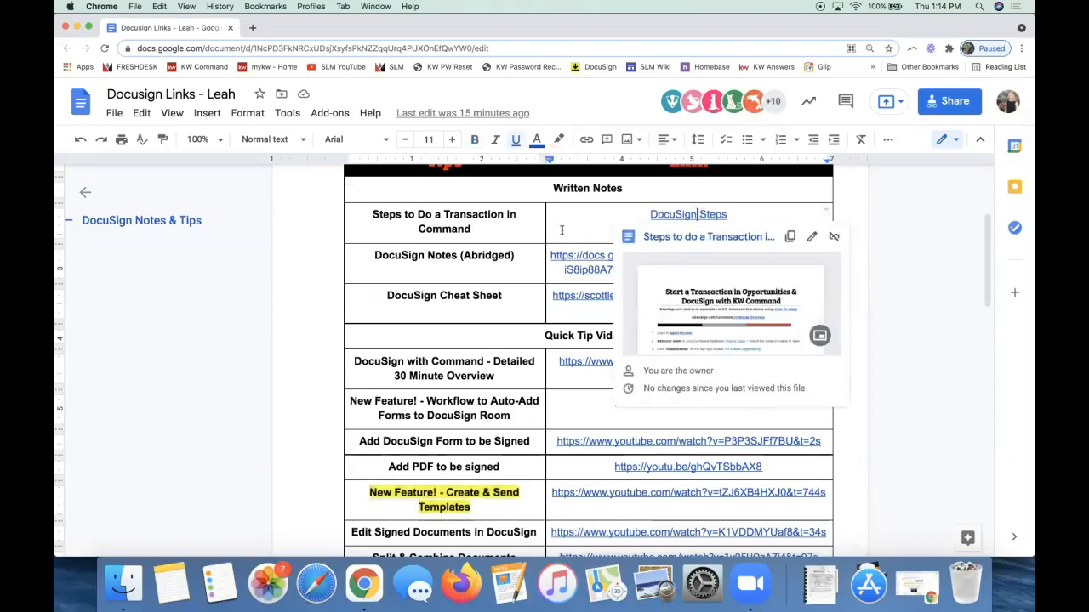
pyautogui.scroll(2, 562, 230)
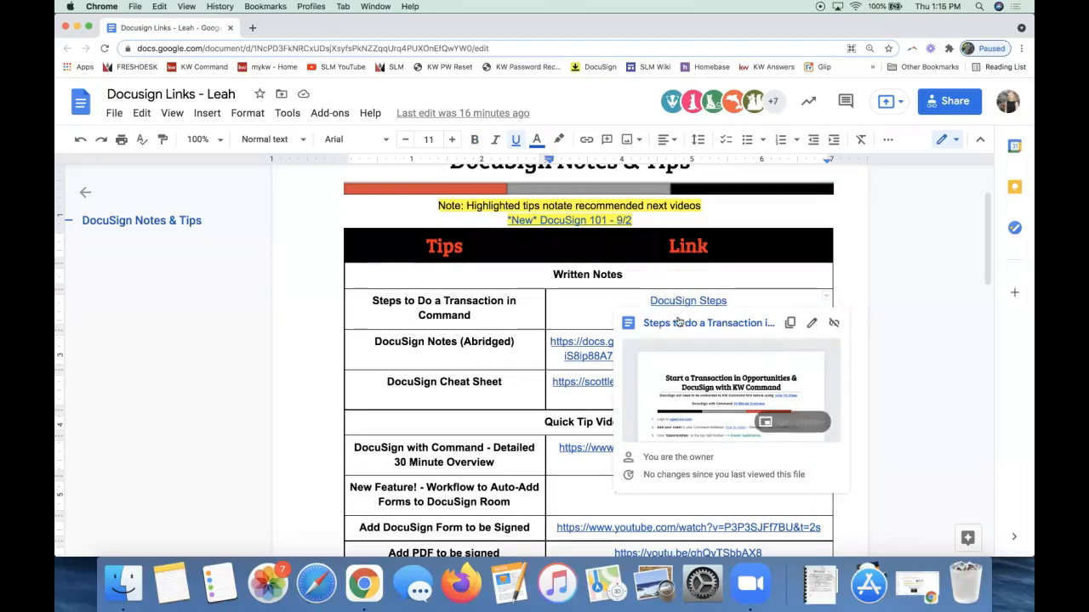
pyautogui.click(678, 322)
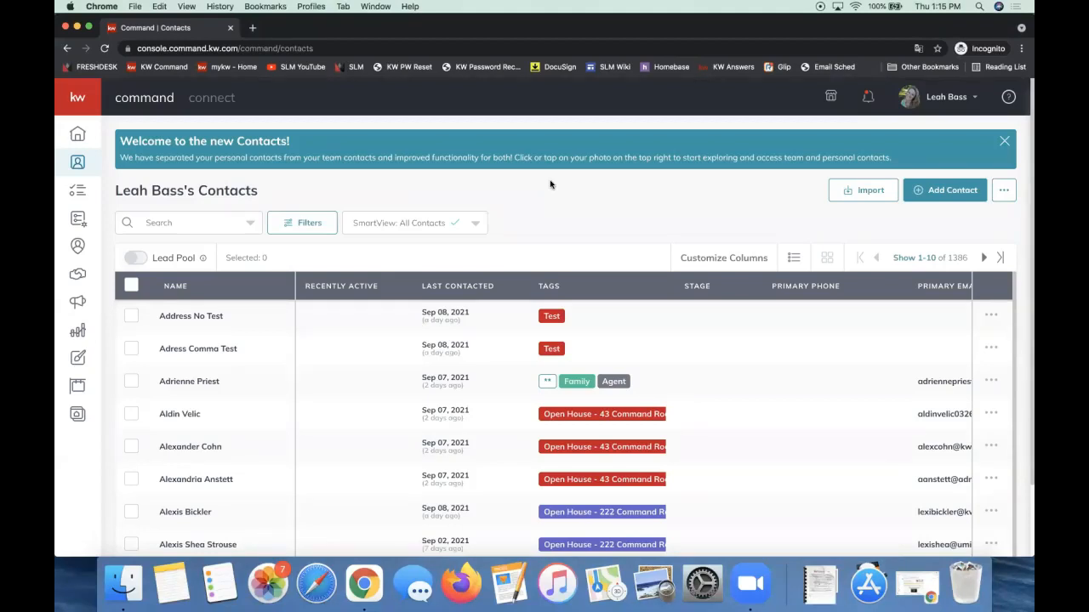
pyautogui.moveTo(550, 185); pyautogui.dragTo(591, 205)
# Add a new contact with the client's full name and personal e-mail address, and create it.
pyautogui.click(946, 193)
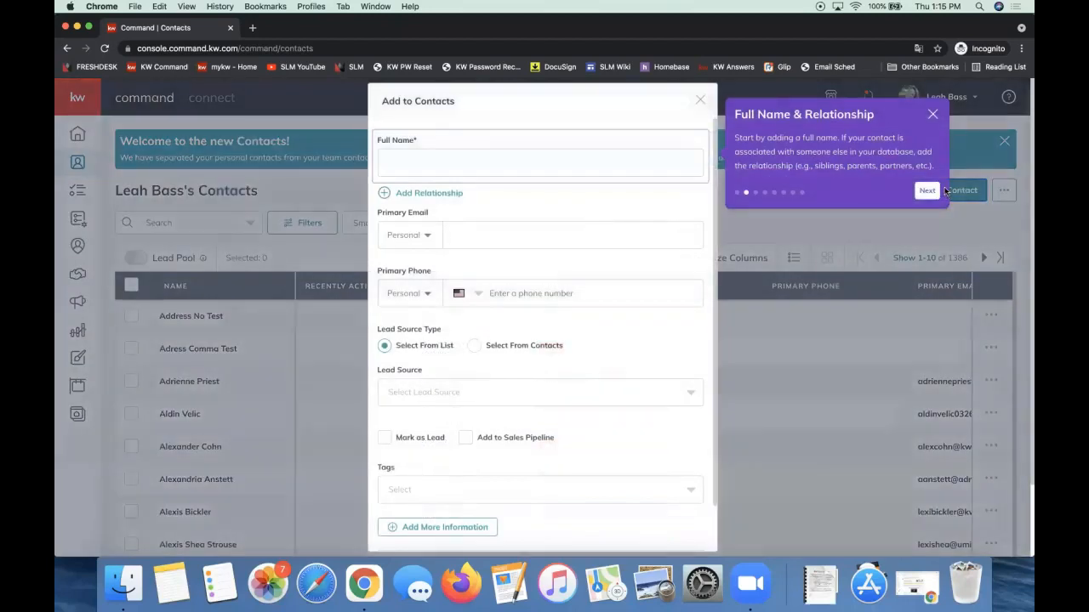
pyautogui.click(932, 116)
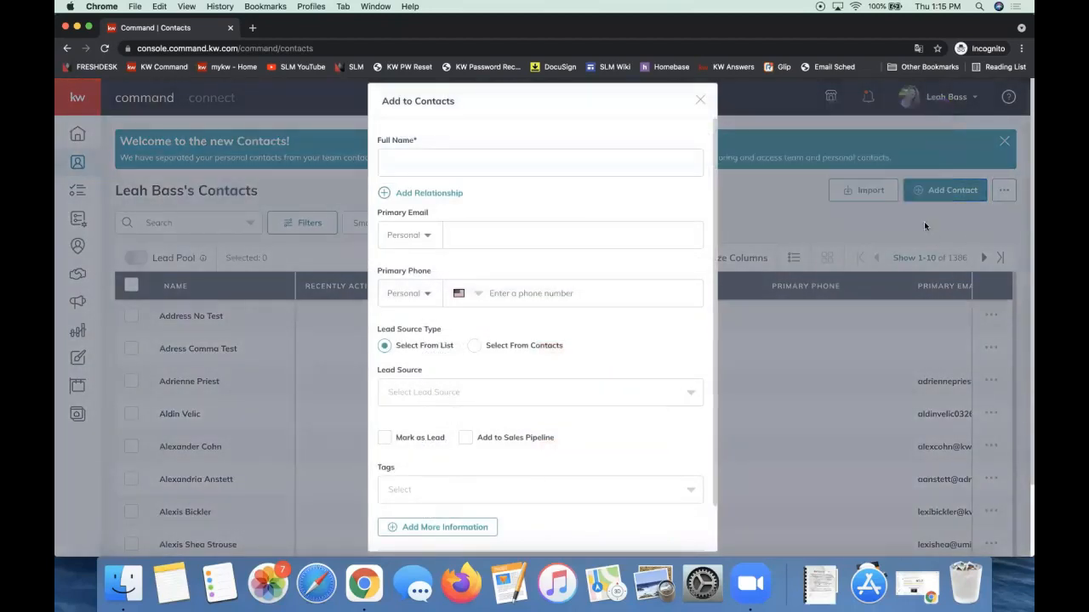
pyautogui.click(479, 162)
pyautogui.write('Michael Scot')
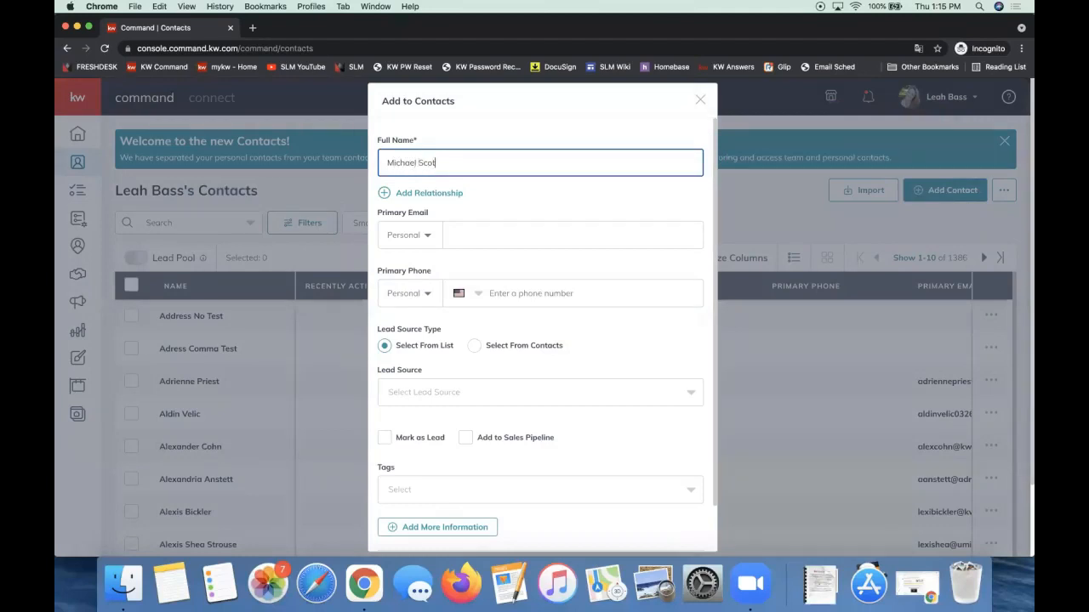
pyautogui.write('t')
pyautogui.click(484, 233)
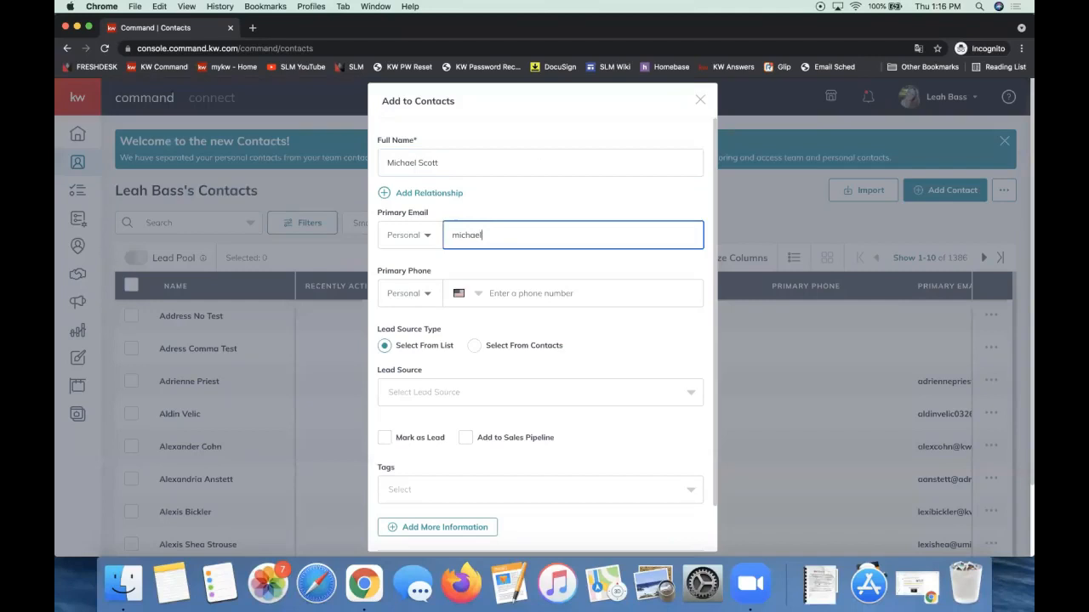
pyautogui.moveTo(589, 230); pyautogui.dragTo(456, 235)
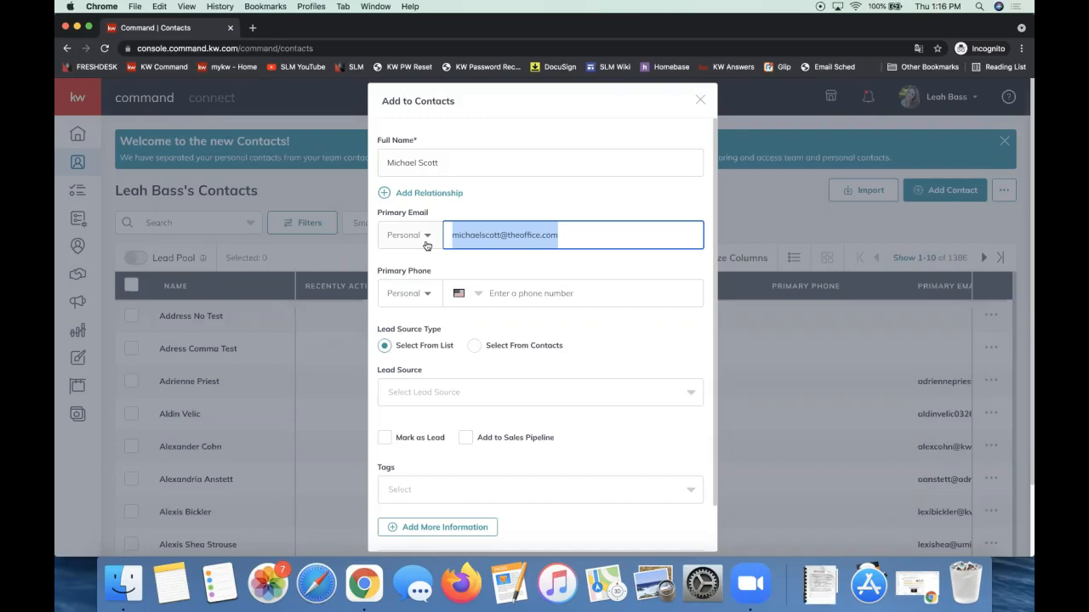
pyautogui.tripleClick(511, 235)
pyautogui.scroll(-2, 560, 255)
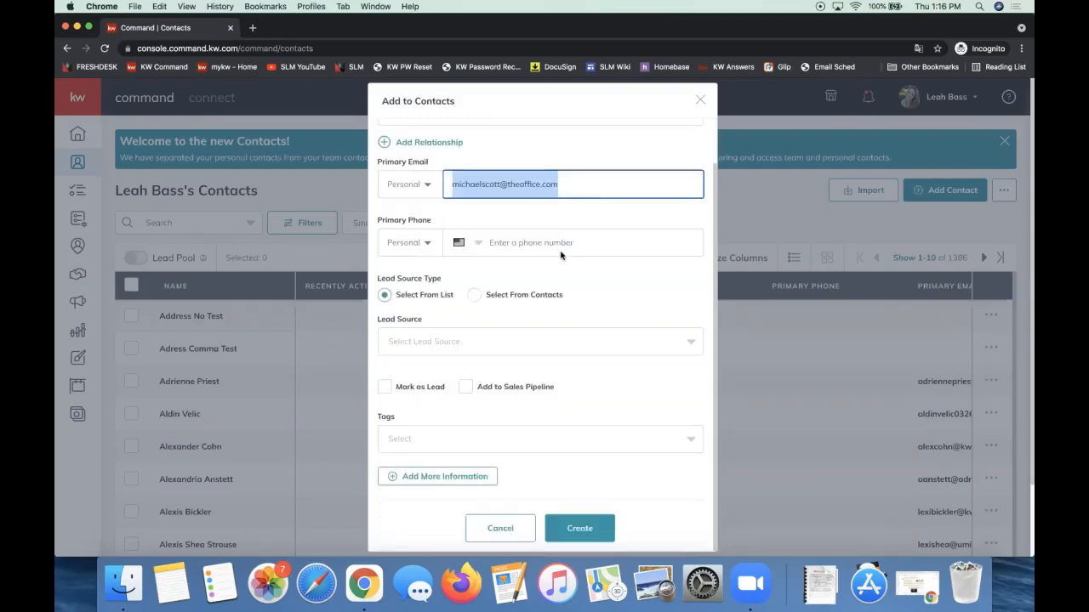
pyautogui.click(566, 529)
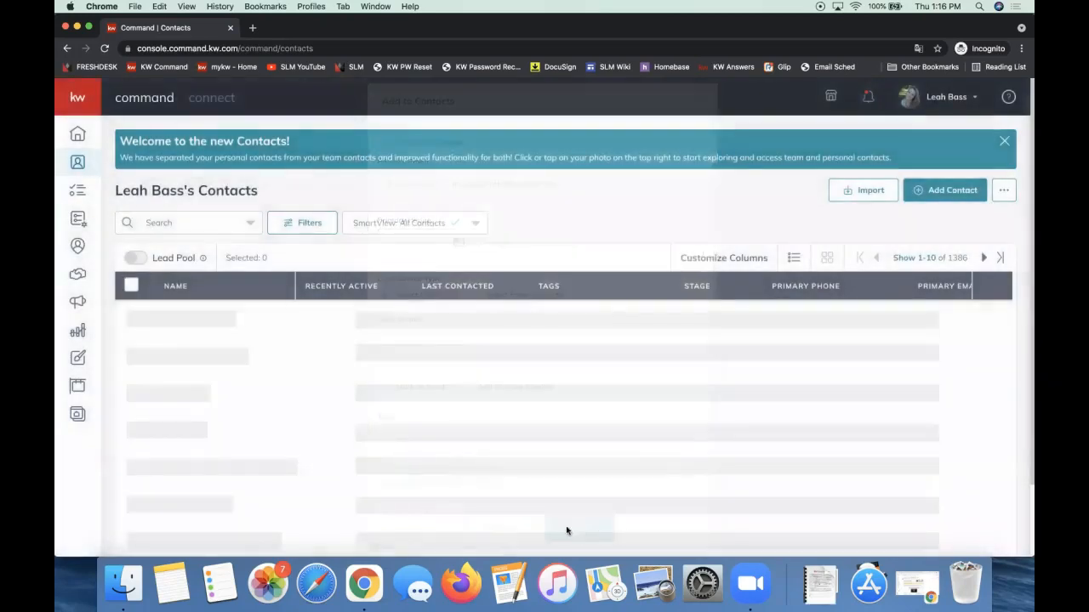
# Search the contacts list for the new client's name and open their record.
pyautogui.click(187, 227)
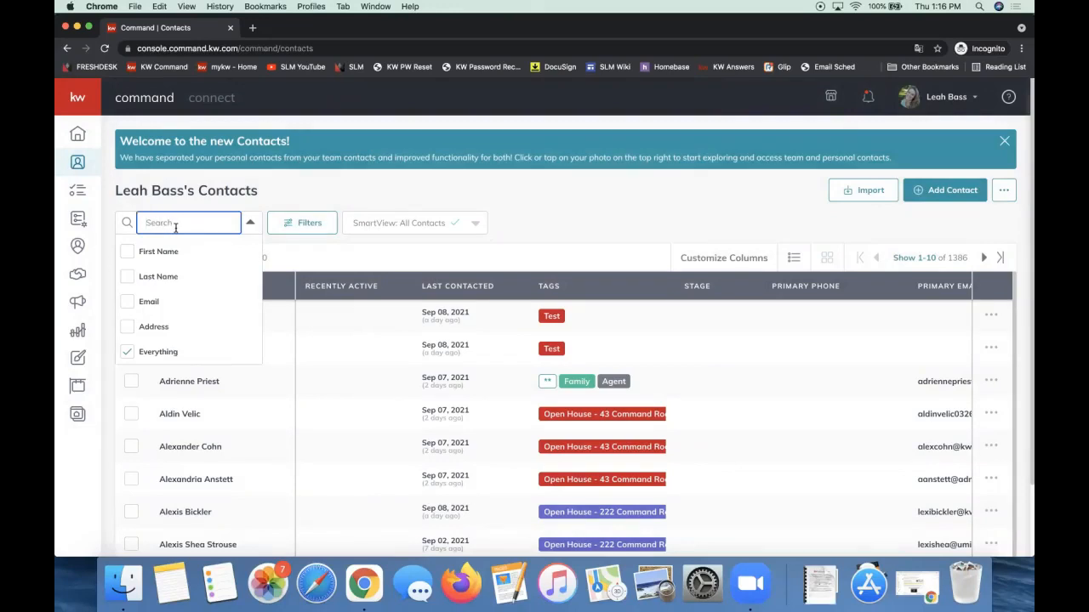
pyautogui.write('michael')
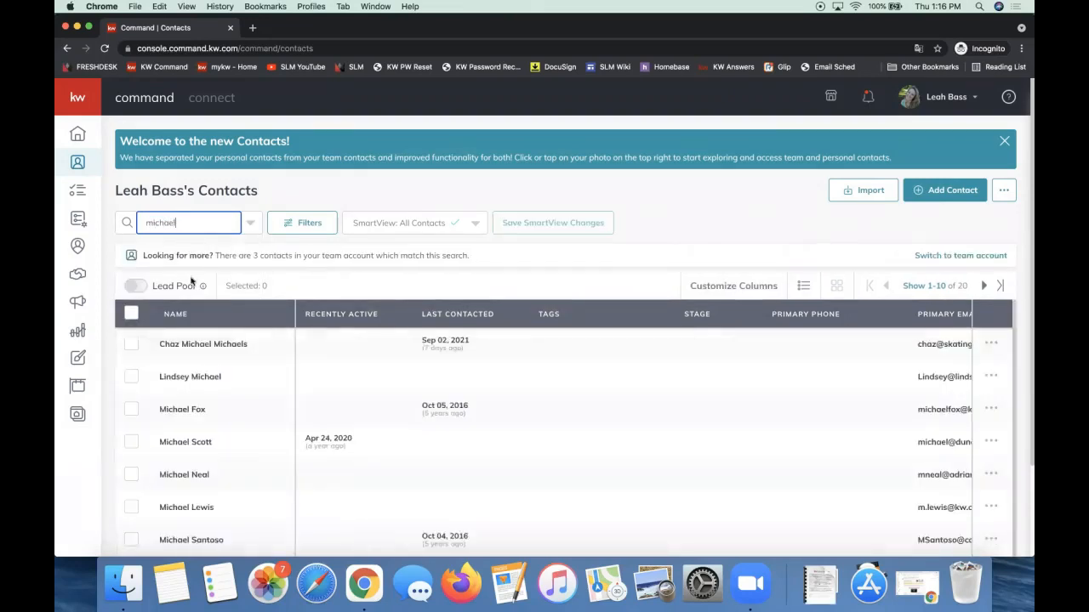
pyautogui.write(' scott')
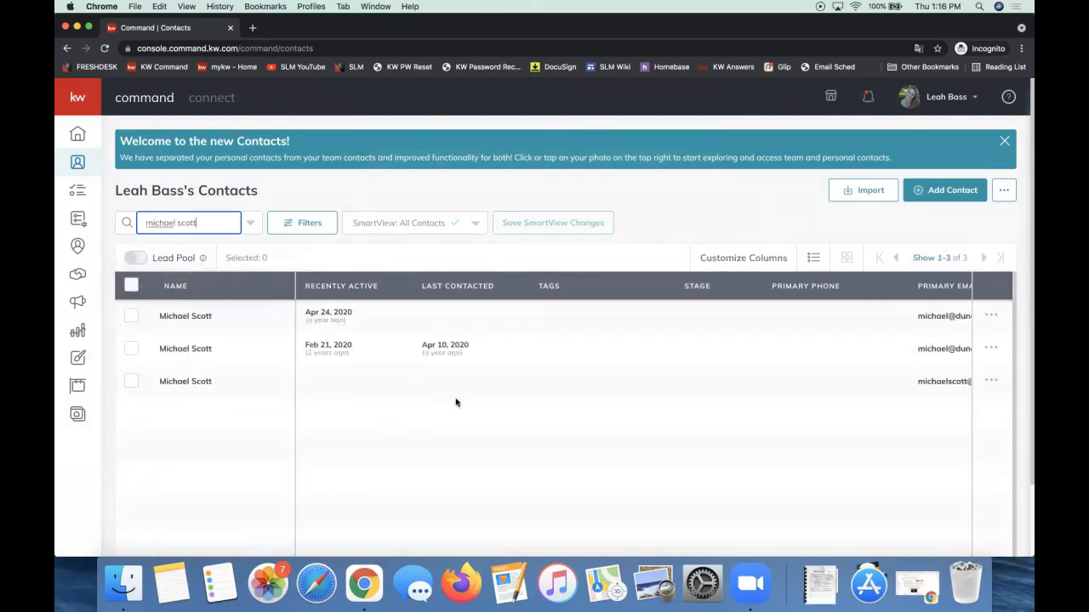
pyautogui.hscroll(5, 456, 402)
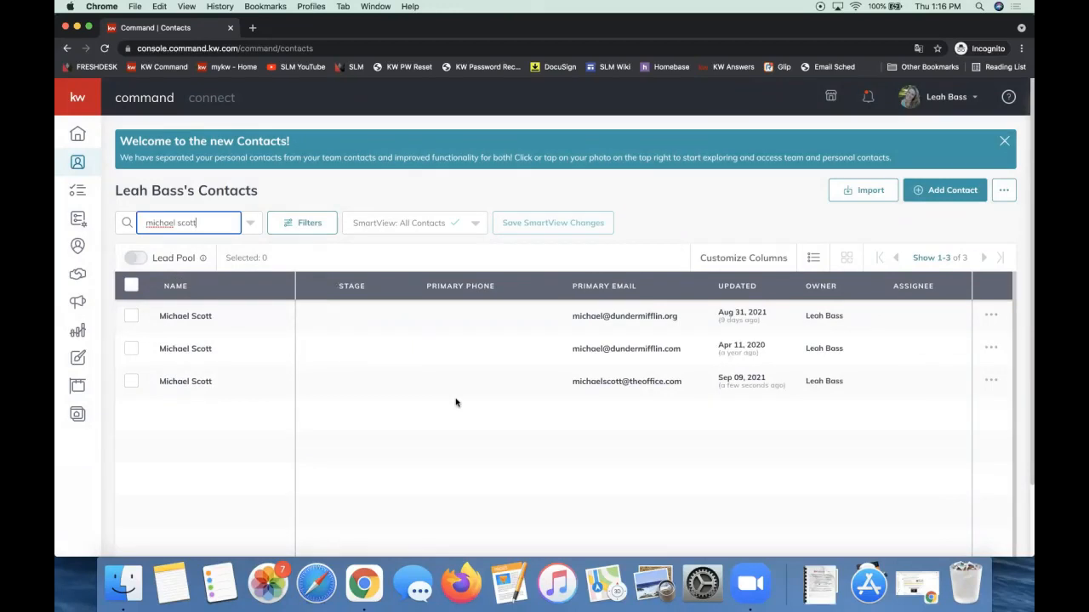
pyautogui.hscroll(-5, 333, 378)
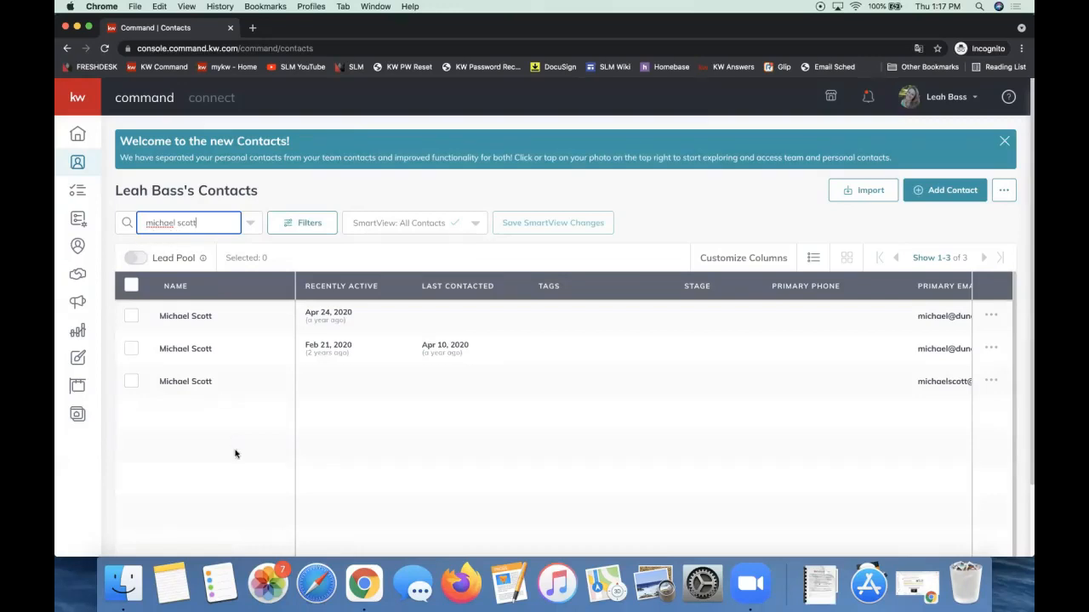
pyautogui.click(181, 384)
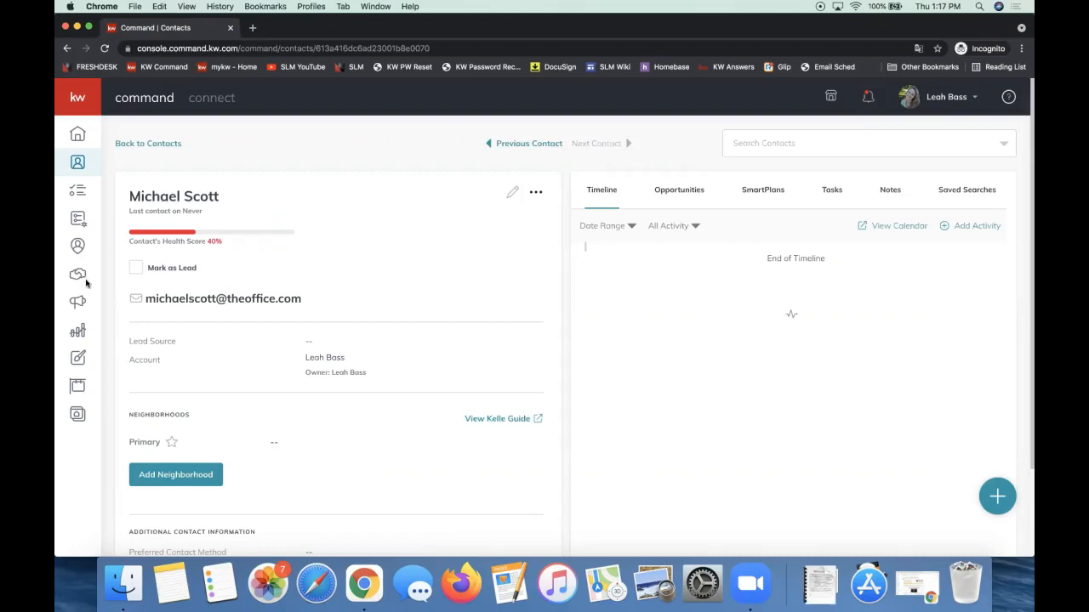
# From the contact's Opportunities tab, begin a new opportunity.
pyautogui.click(674, 191)
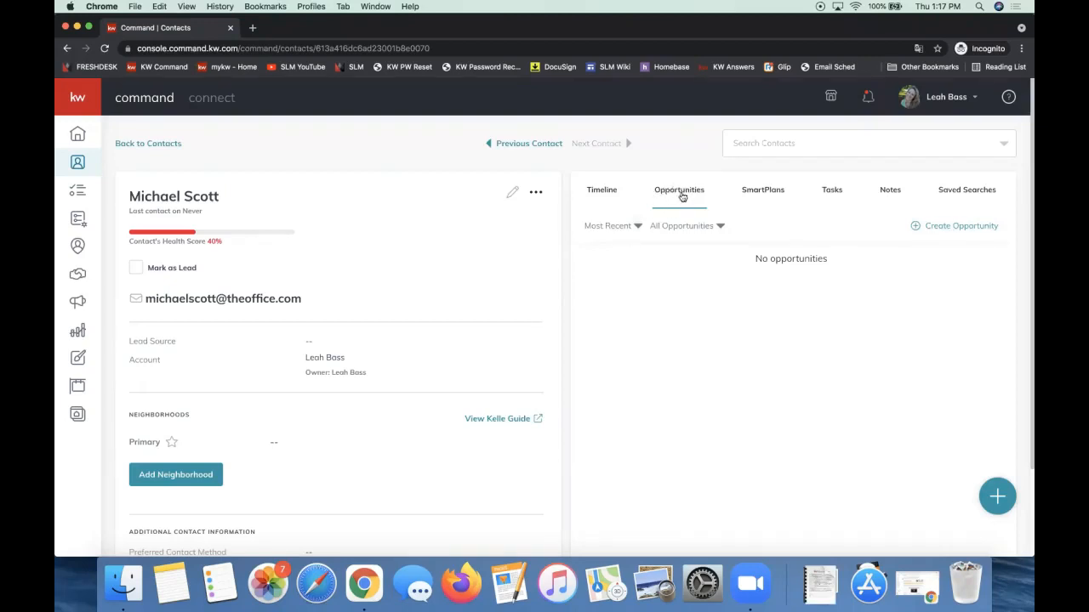
pyautogui.click(945, 228)
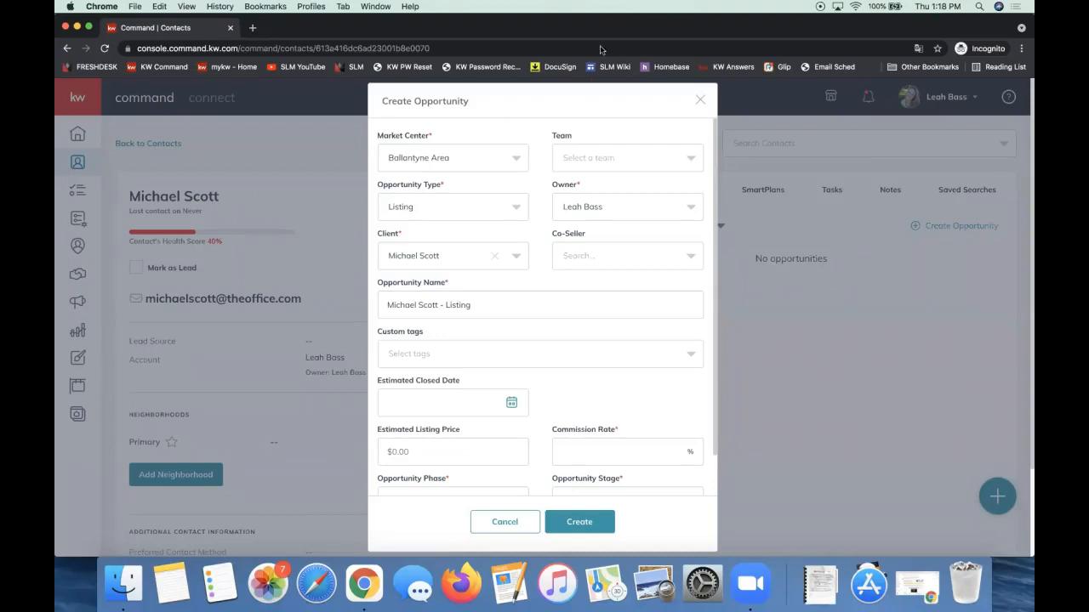
# Keep Listing as the opportunity type.
pyautogui.tripleClick(438, 188)
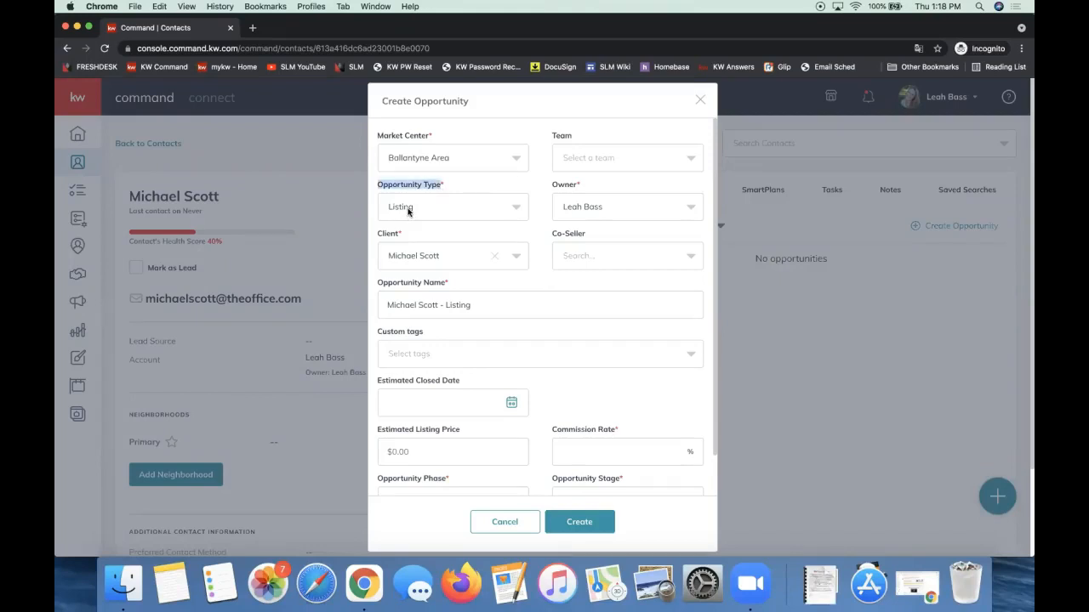
pyautogui.click(409, 213)
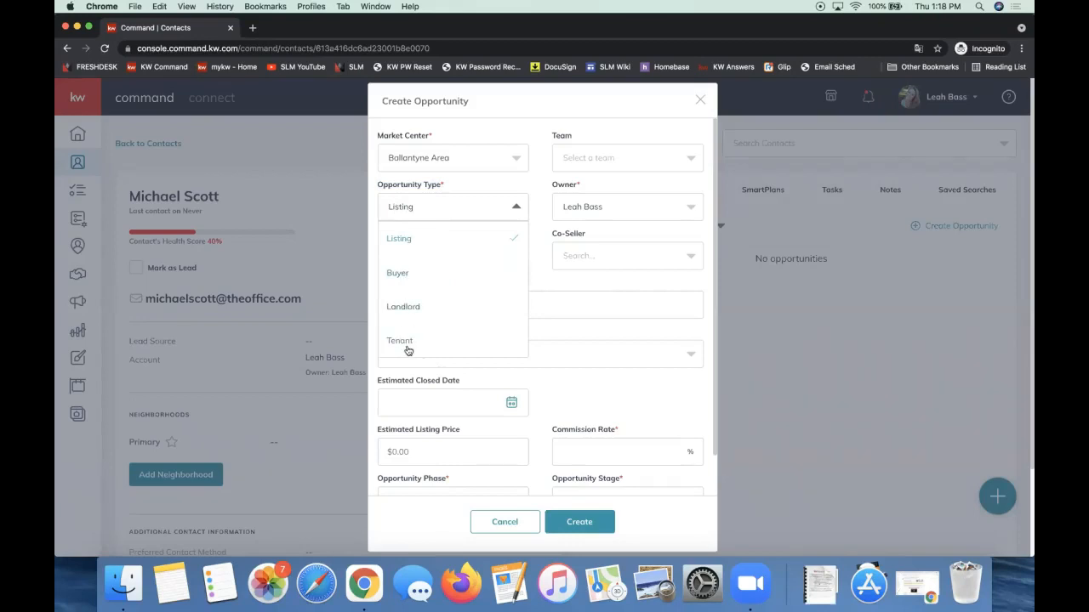
pyautogui.click(405, 244)
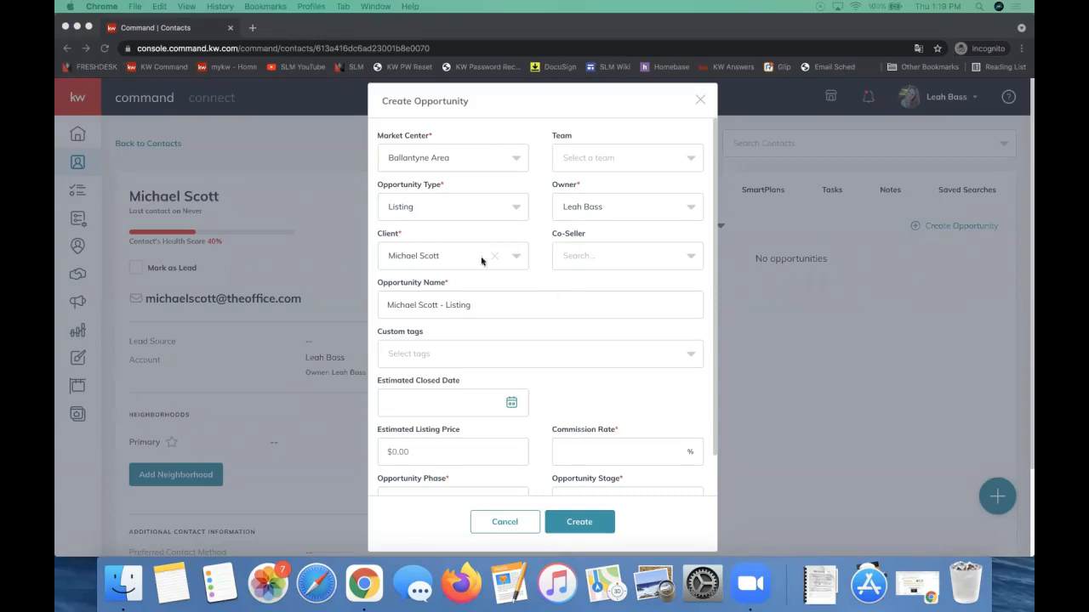
pyautogui.tripleClick(404, 187)
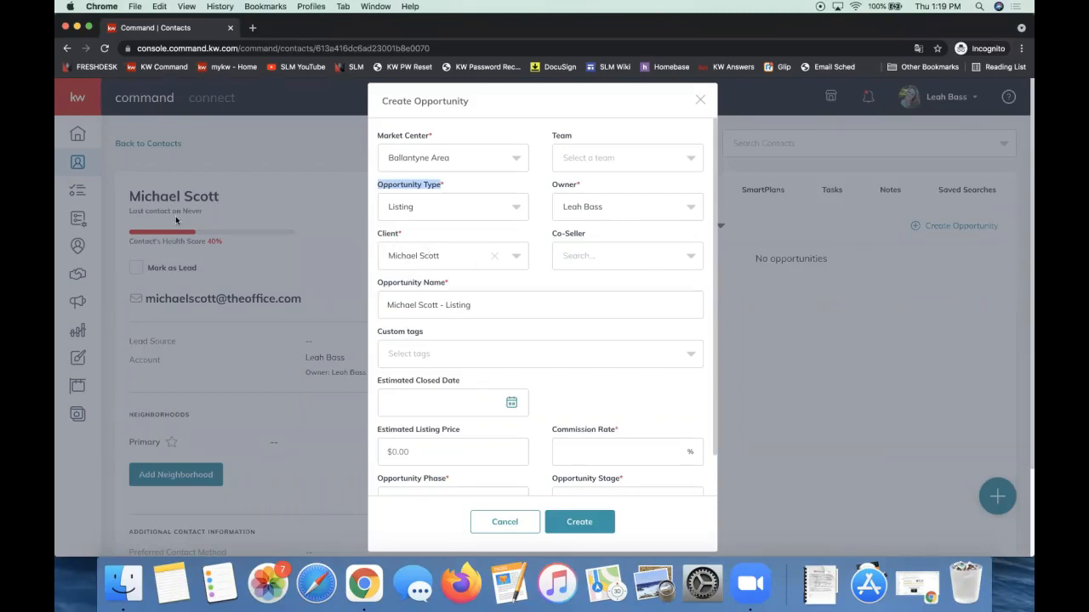
# Search for the agent and add them as the co-seller.
pyautogui.click(583, 264)
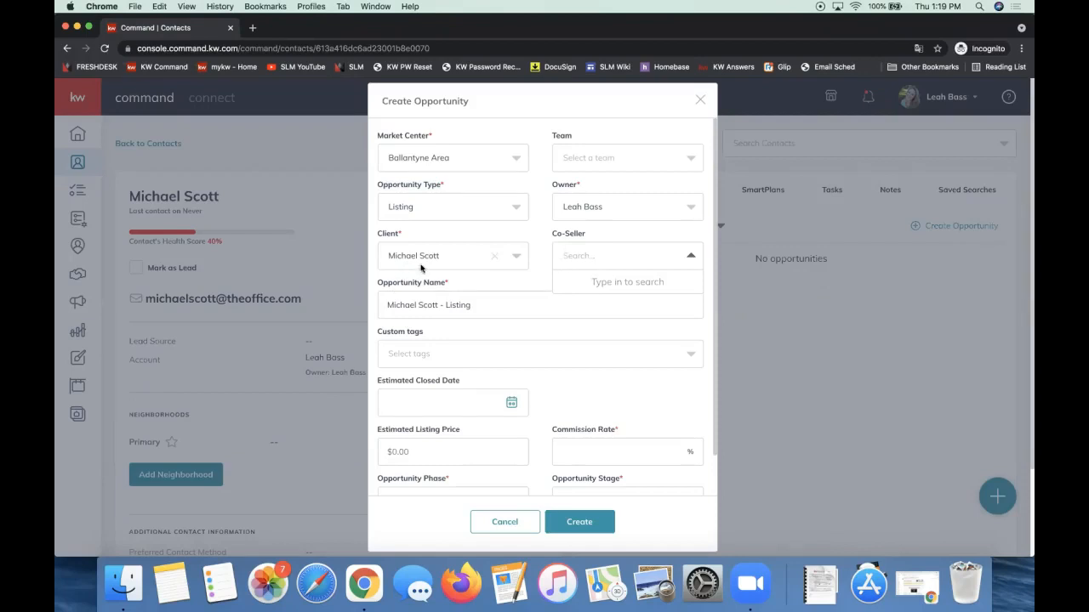
pyautogui.write('holly')
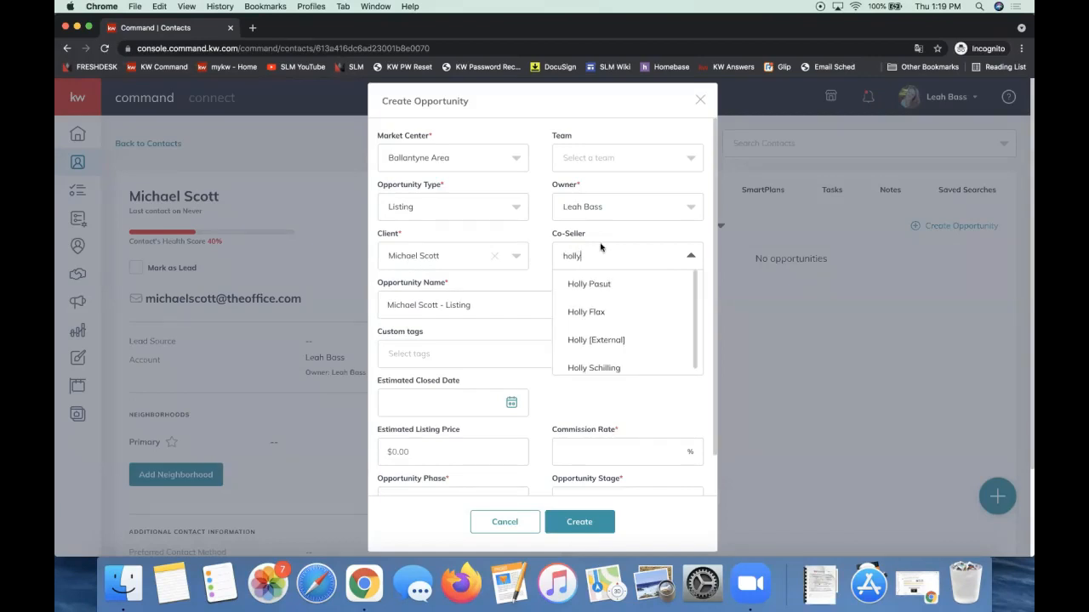
pyautogui.click(609, 309)
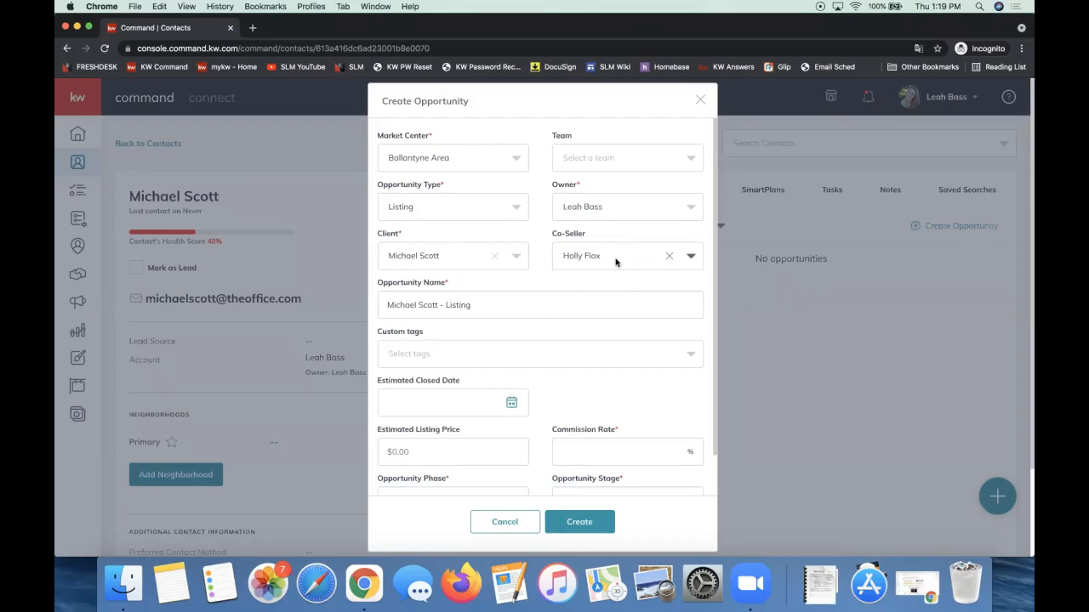
# Enter a commission rate of 3 percent.
pyautogui.click(571, 444)
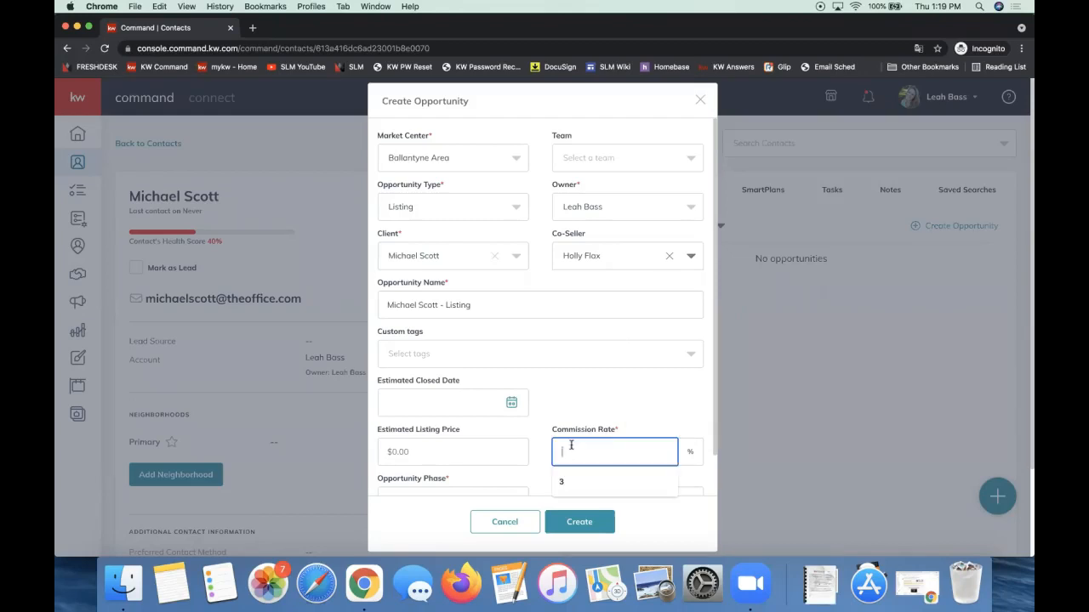
pyautogui.scroll(-1, 567, 401)
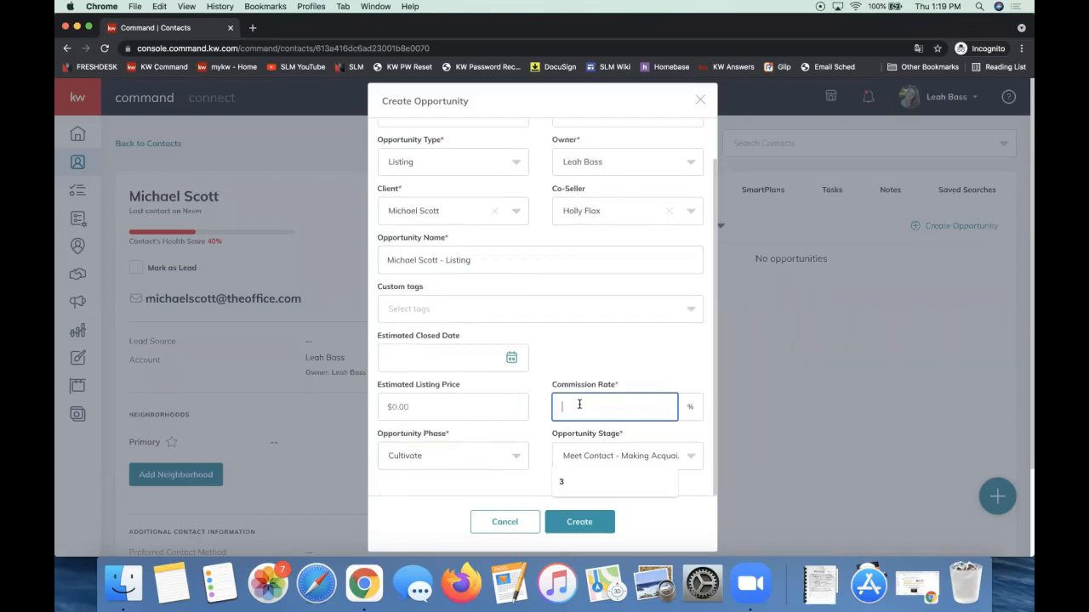
pyautogui.write('3')
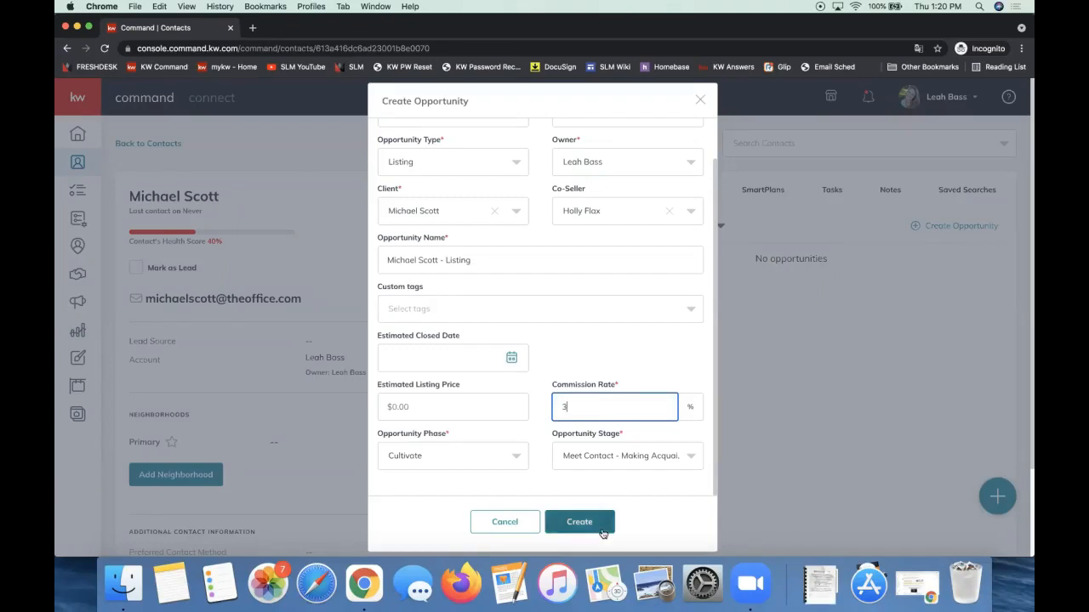
pyautogui.scroll(2, 604, 361)
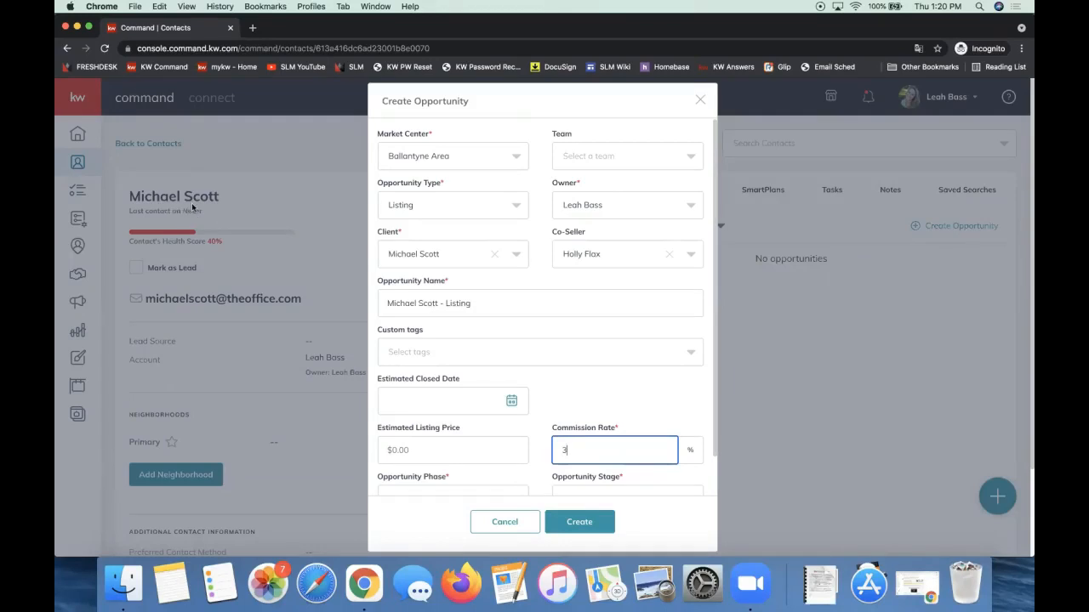
# Discard the opportunity form and switch the contact to the team account.
pyautogui.click(701, 104)
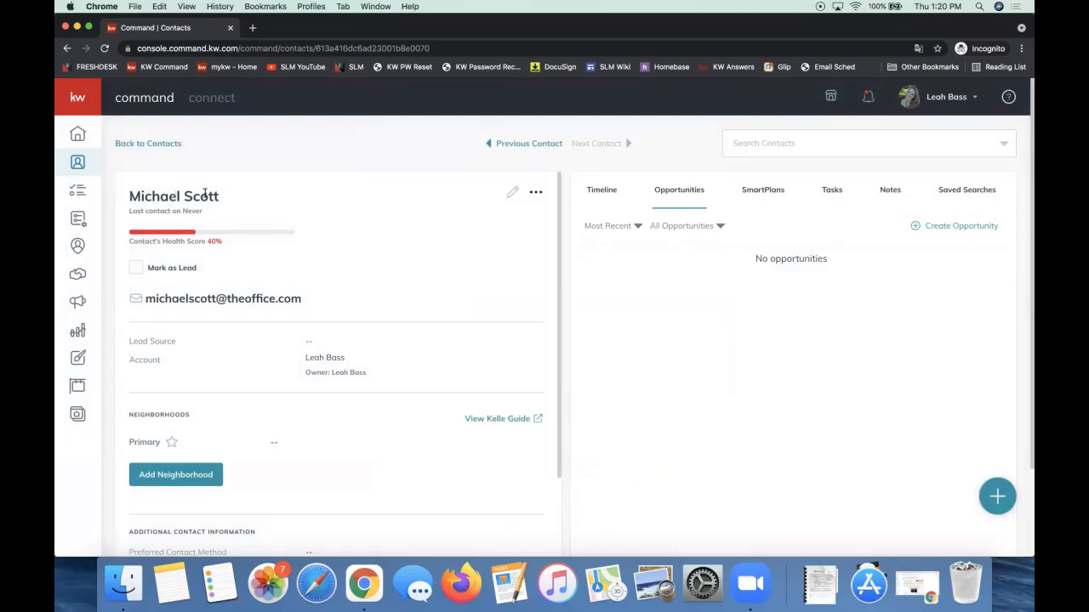
pyautogui.click(536, 192)
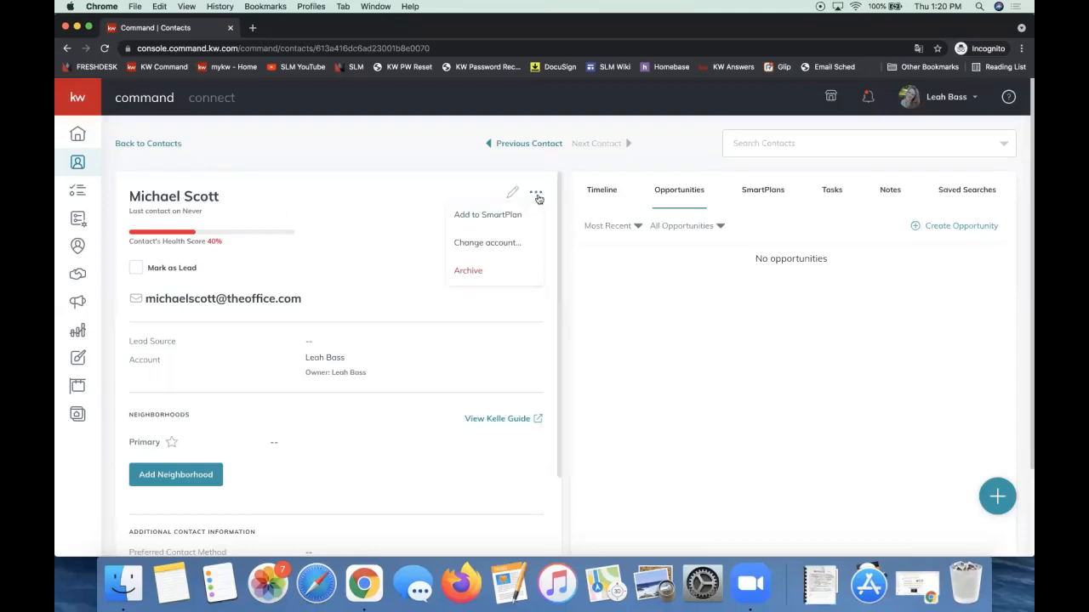
pyautogui.click(489, 244)
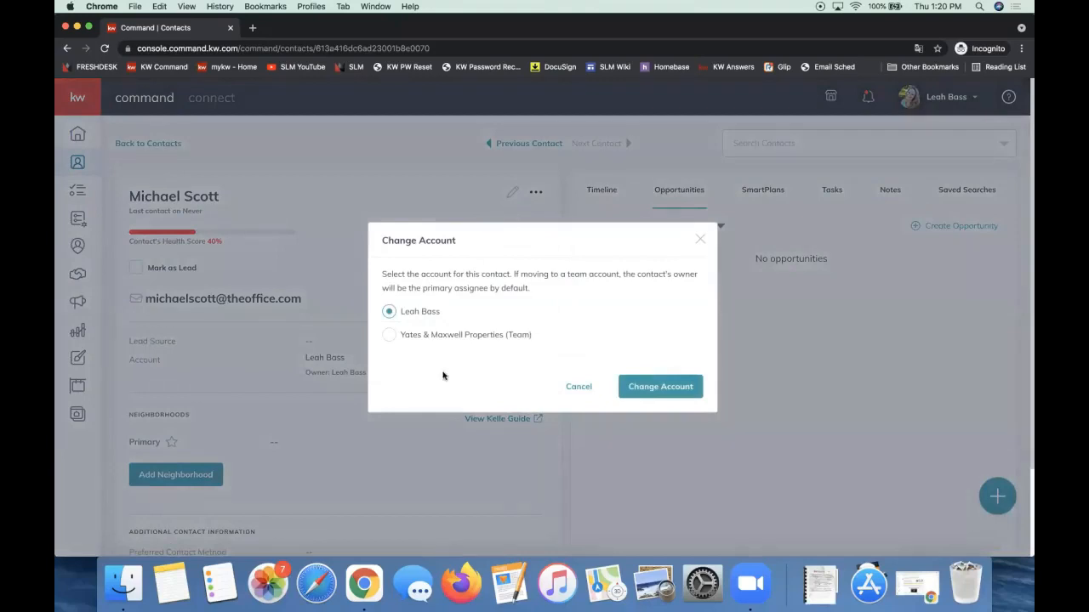
pyautogui.click(389, 337)
pyautogui.click(700, 241)
# Start a new opportunity with Yates & Maxwell Properties as its team.
pyautogui.click(940, 227)
pyautogui.click(593, 157)
pyautogui.click(593, 183)
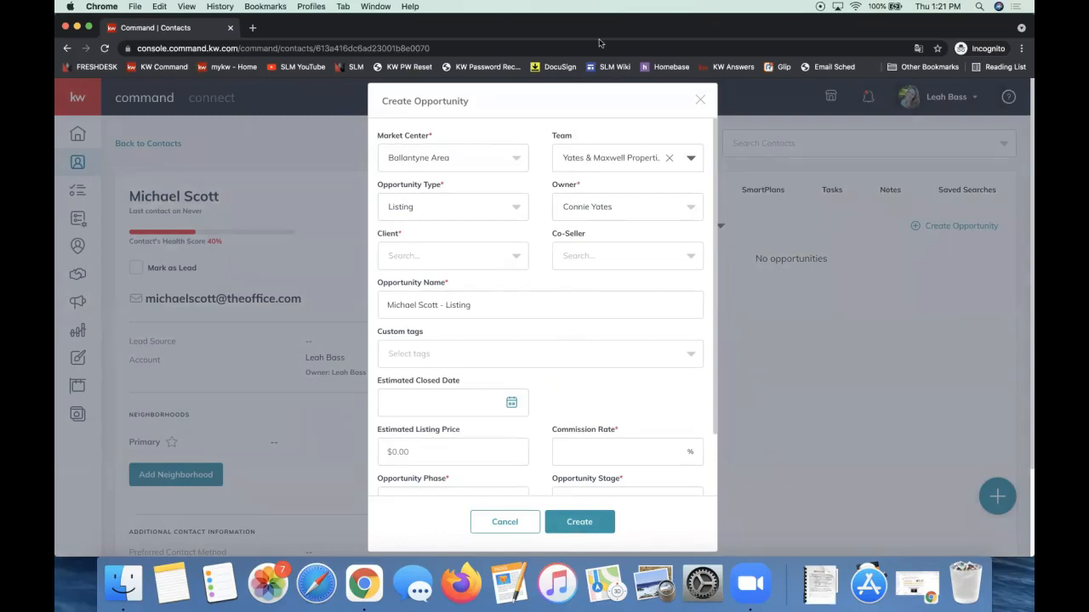
# Add a second team member as assignee, then discard the form and start a fresh opportunity.
pyautogui.scroll(-2, 579, 387)
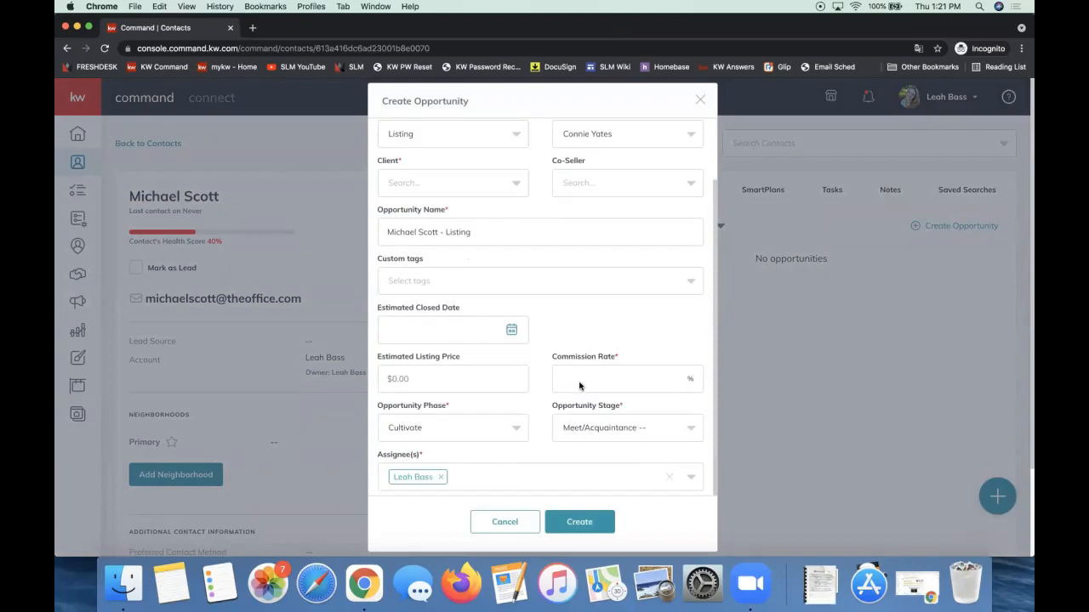
pyautogui.scroll(2, 597, 294)
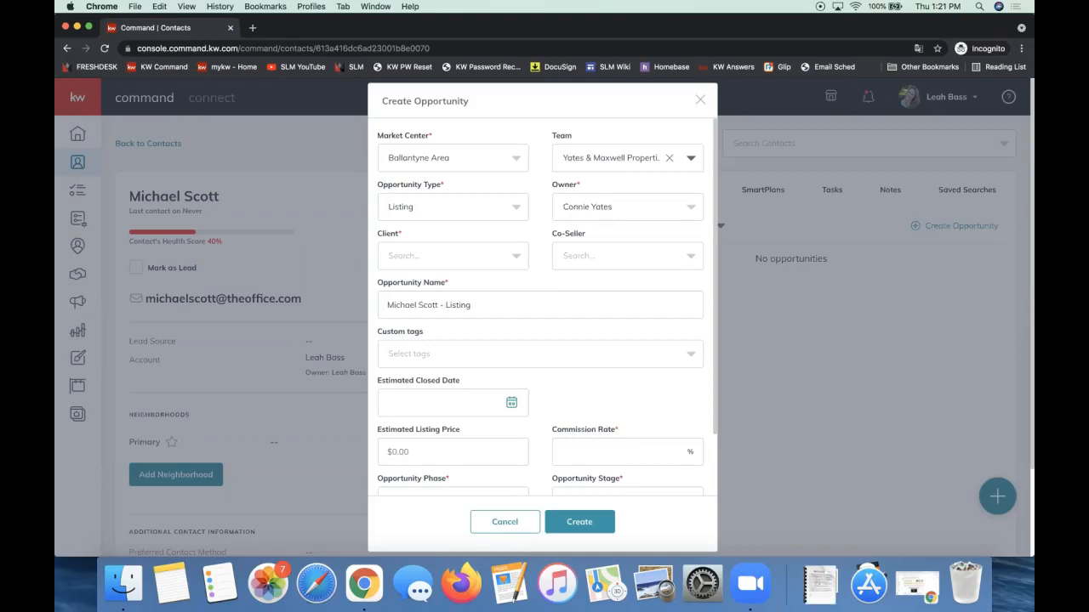
pyautogui.scroll(-2, 566, 247)
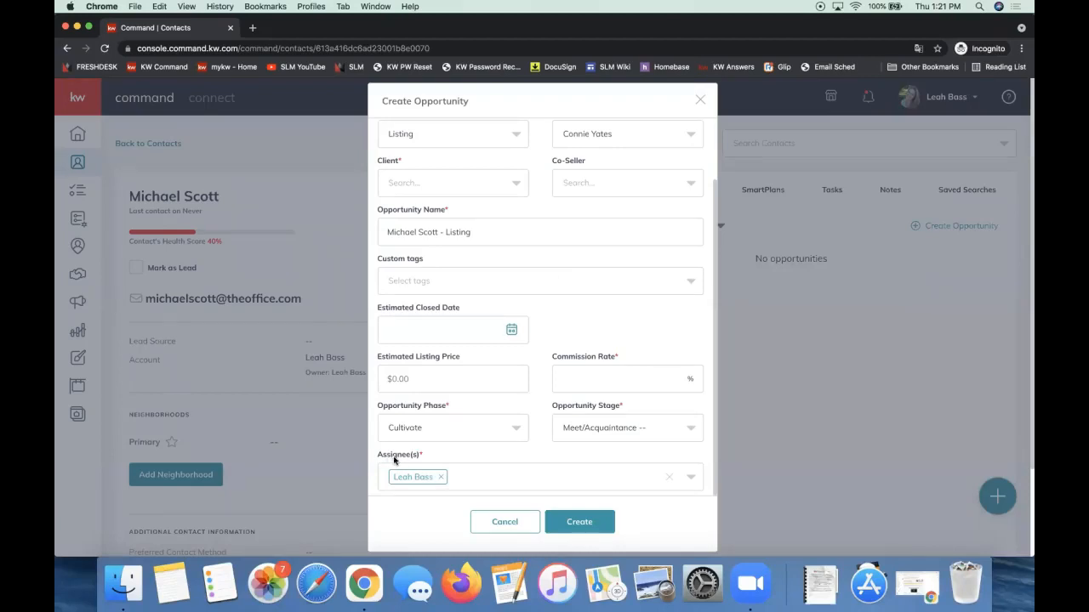
pyautogui.click(493, 484)
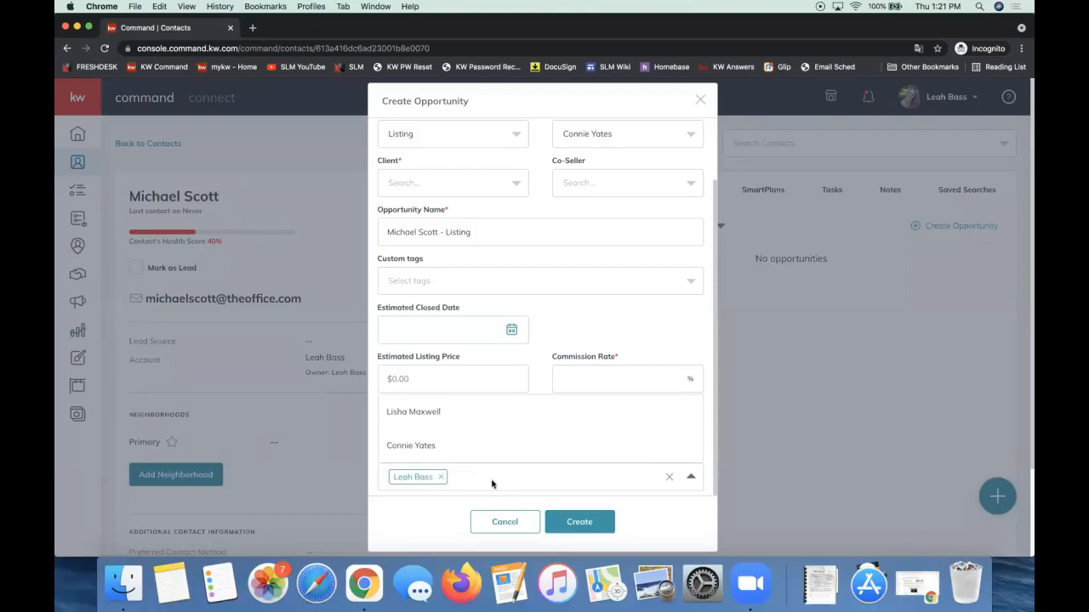
pyautogui.click(412, 414)
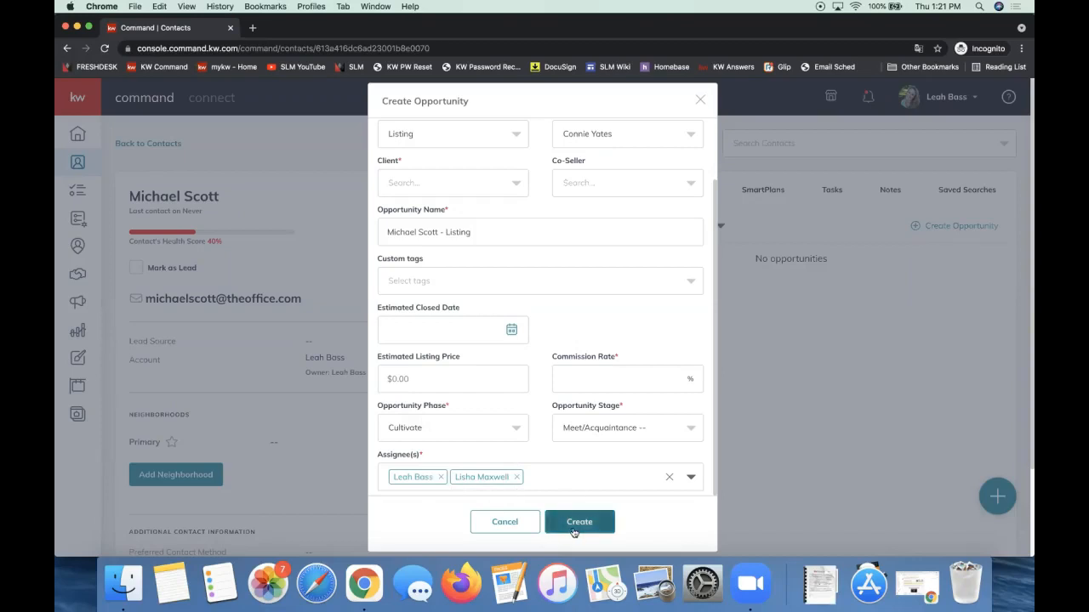
pyautogui.click(700, 100)
pyautogui.click(969, 232)
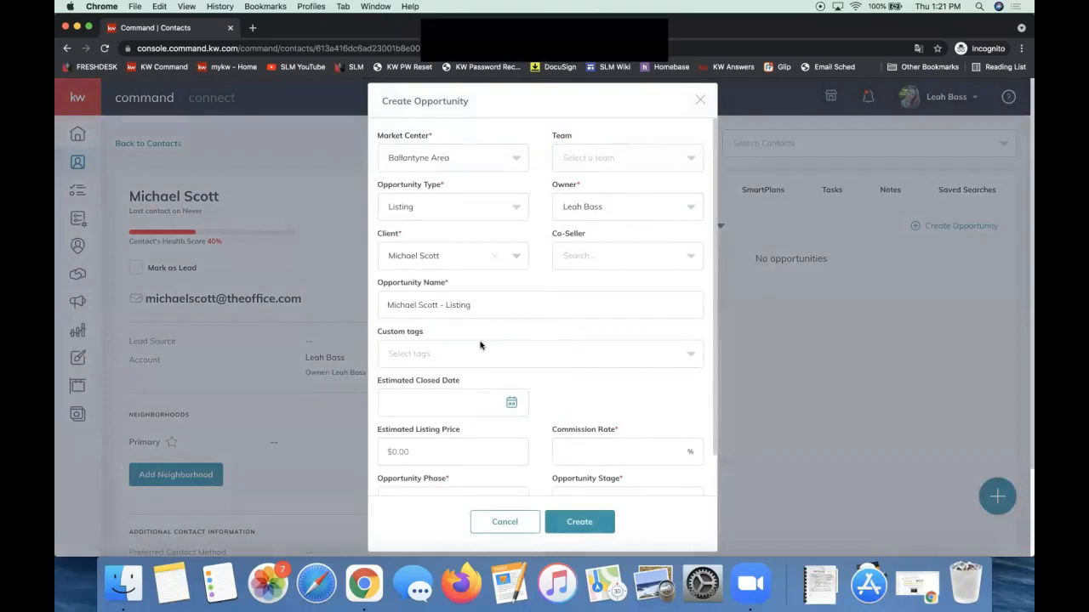
# Create the listing opportunity with a 3% commission rate and the searched-for co-seller.
pyautogui.click(610, 449)
pyautogui.write('3')
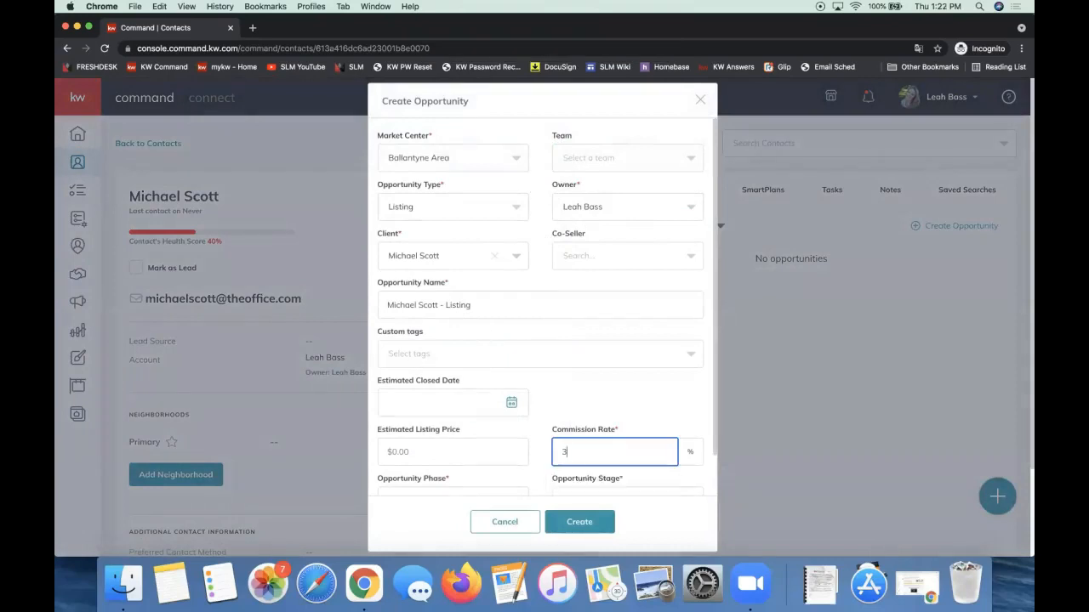
pyautogui.click(591, 259)
pyautogui.write('holly')
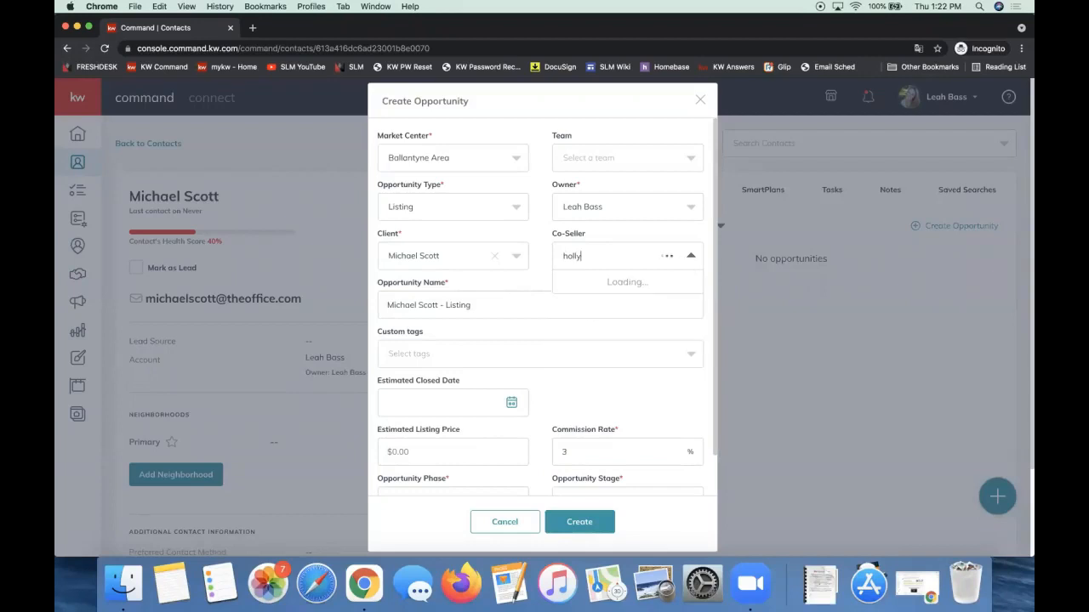
pyautogui.click(591, 344)
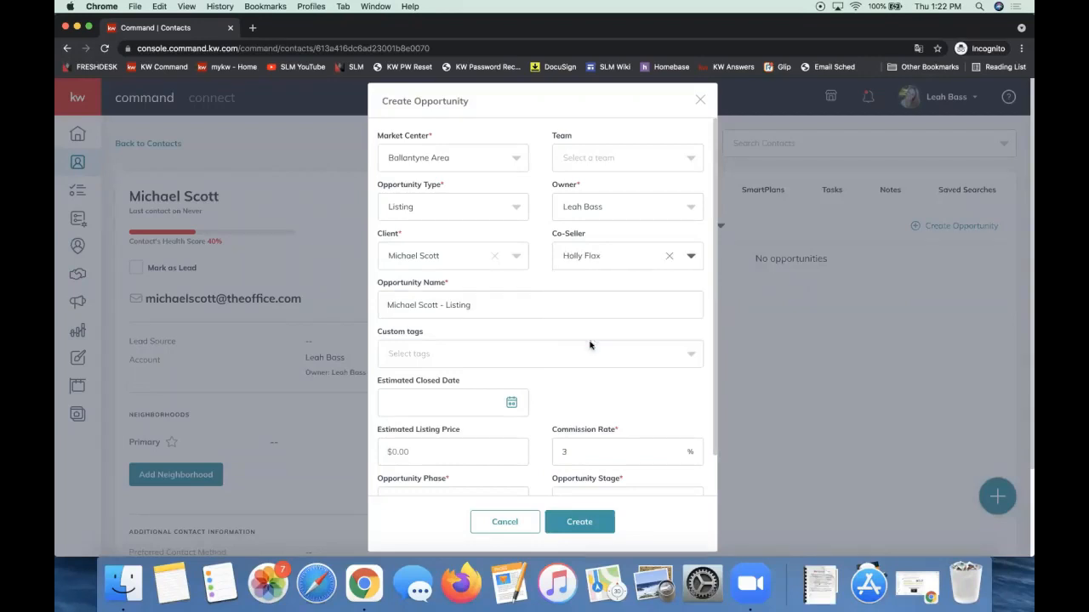
pyautogui.tripleClick(408, 186)
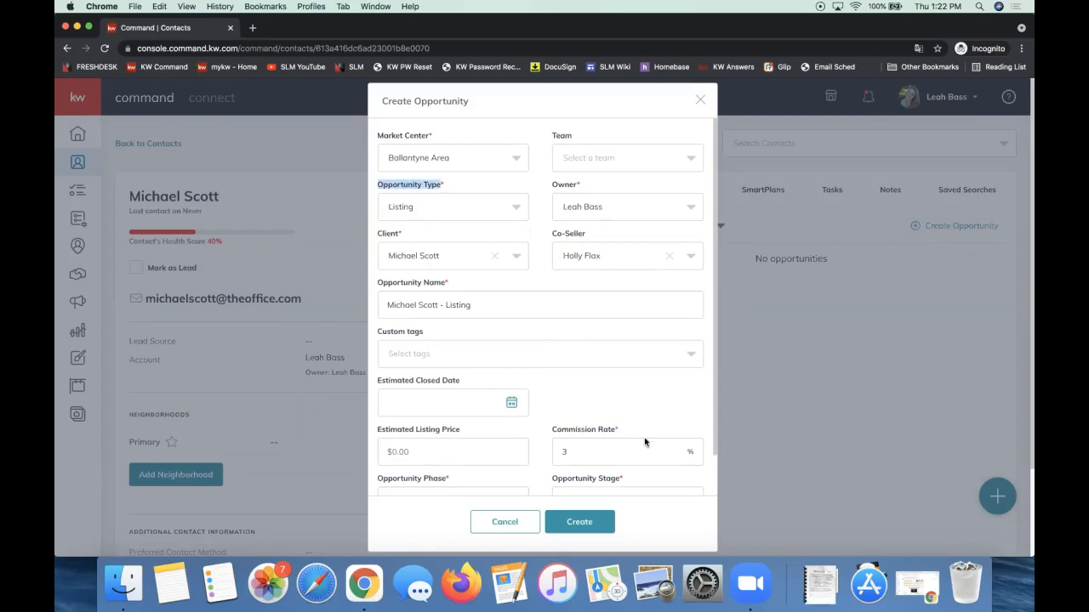
pyautogui.tripleClick(575, 432)
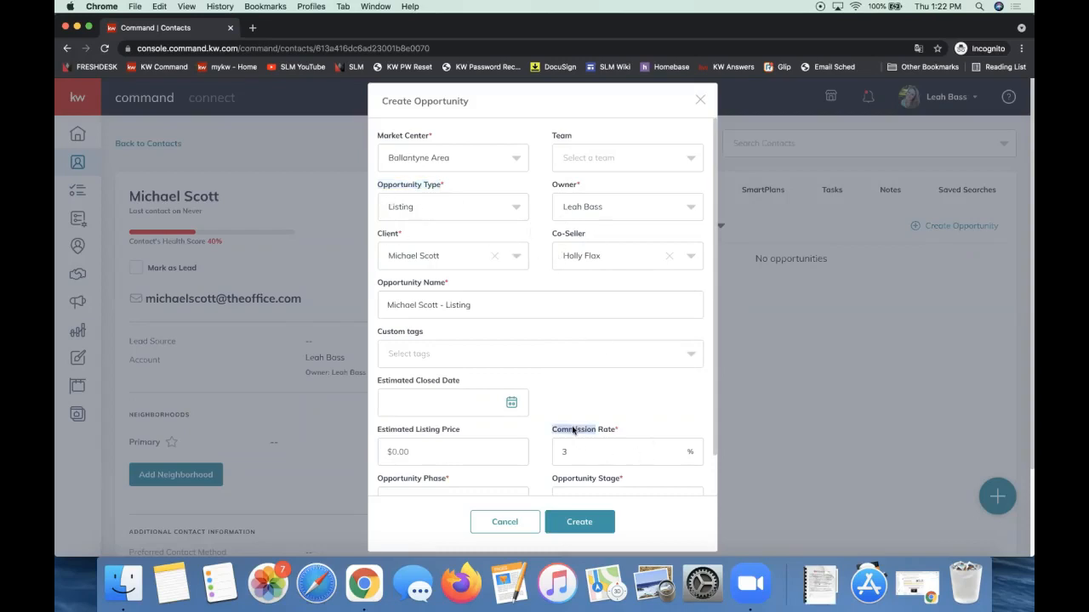
pyautogui.click(578, 528)
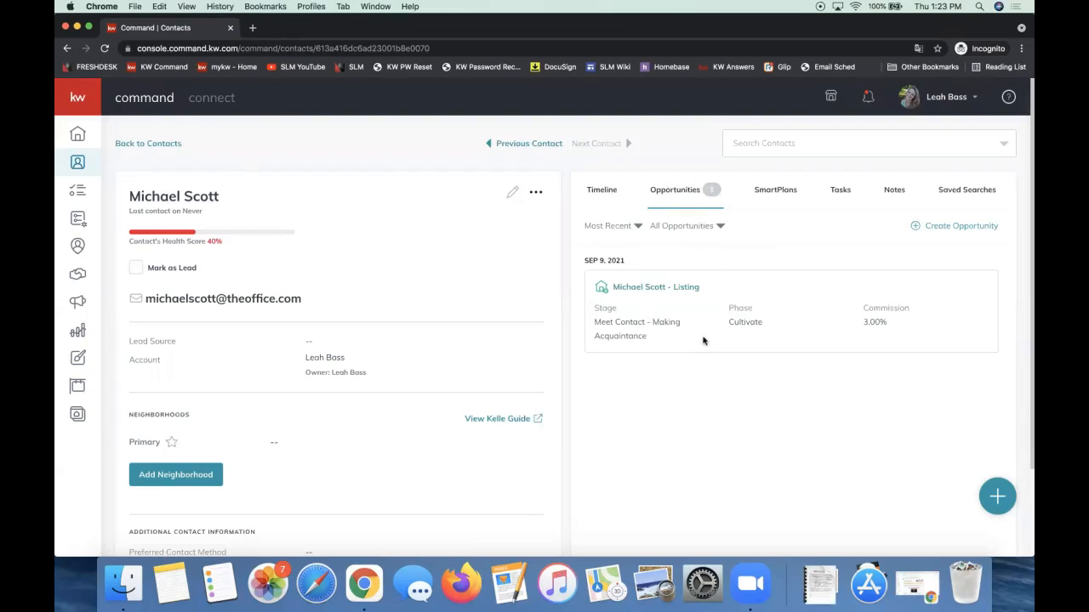
# Open the new listing opportunity's details and dismiss the translation offer.
pyautogui.click(650, 289)
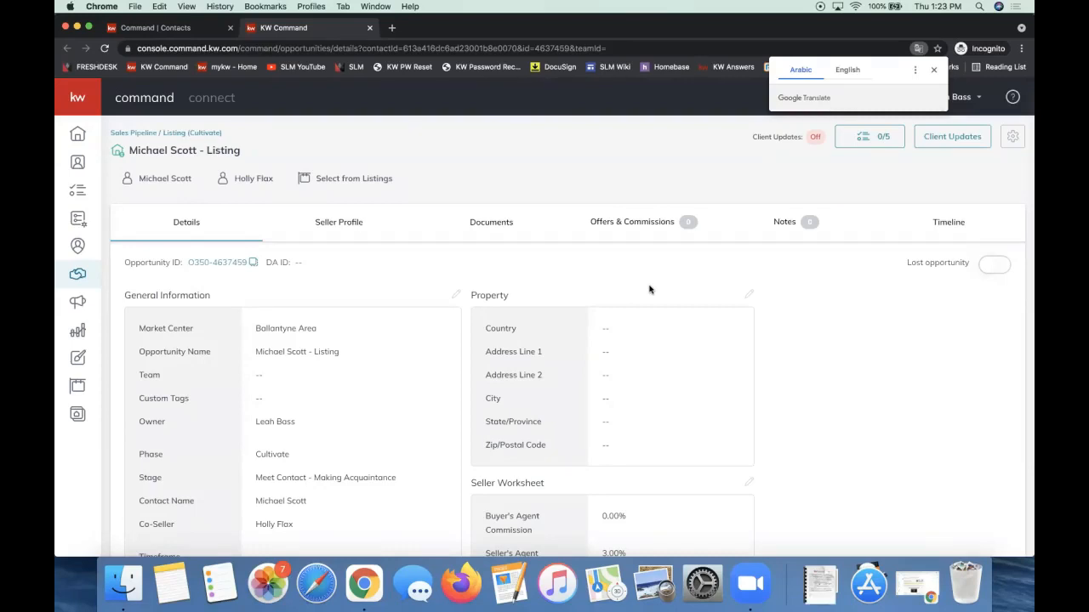
pyautogui.click(523, 267)
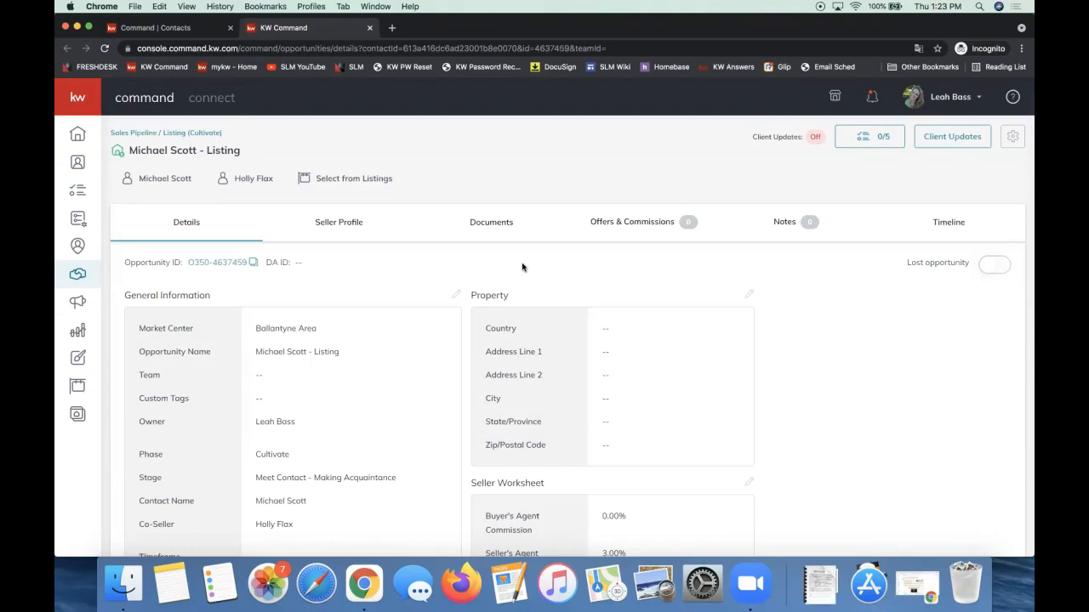
# Go to the opportunity's Documents section and list the available checklist types.
pyautogui.click(492, 228)
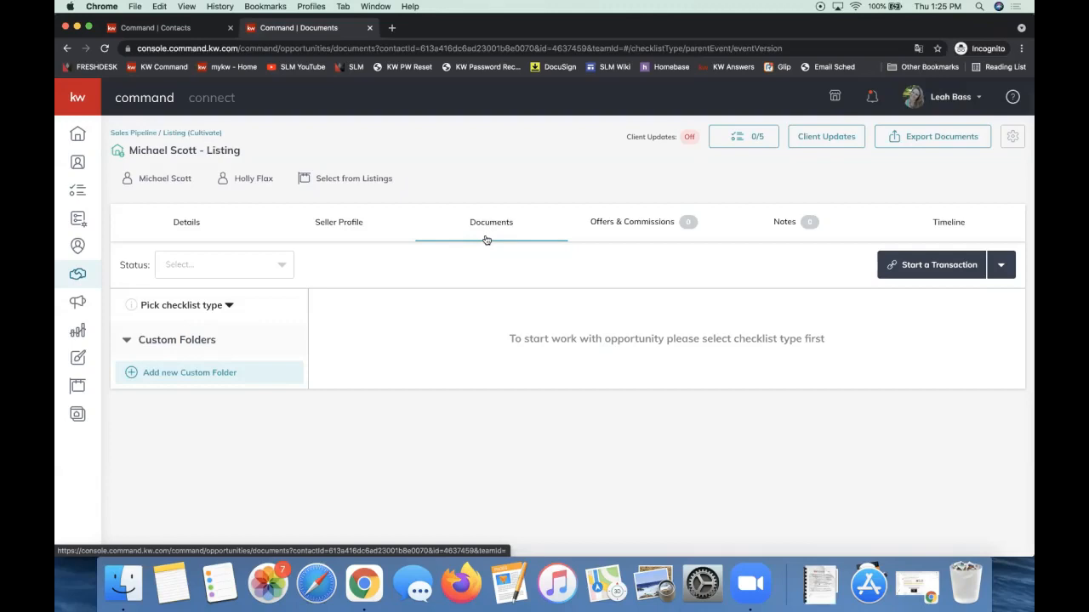
pyautogui.click(165, 307)
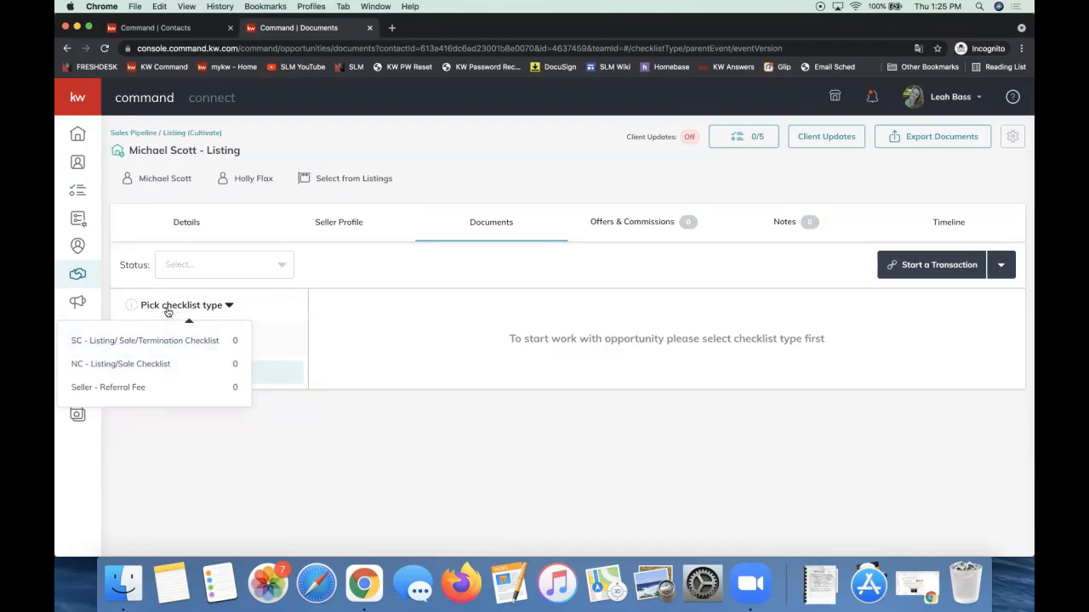
# Apply the NC - Listing/Sale Checklist and review its 27 Listed documents.
pyautogui.click(163, 365)
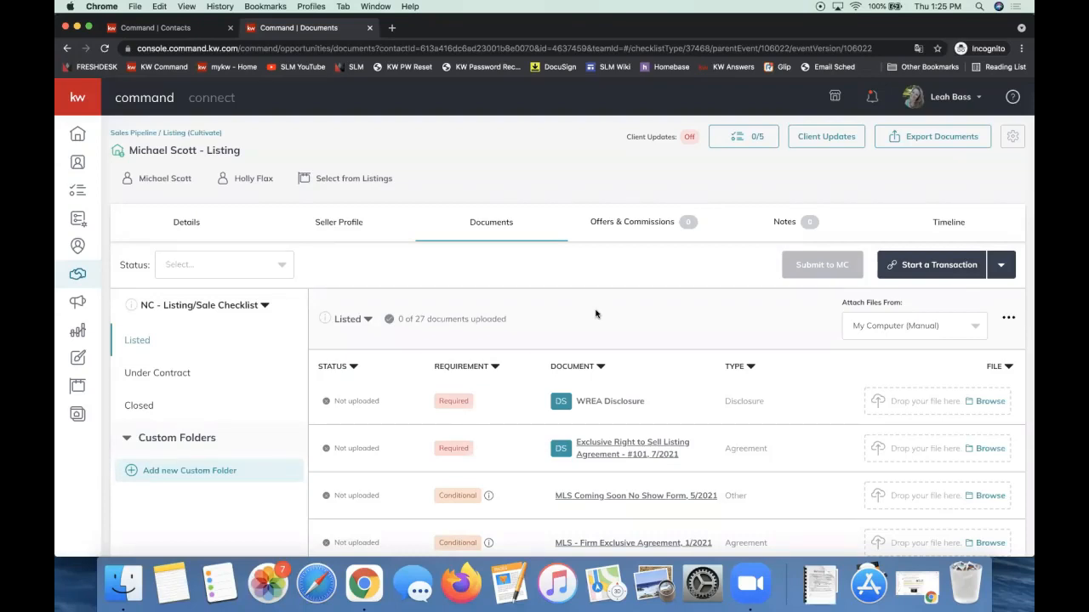
pyautogui.click(188, 305)
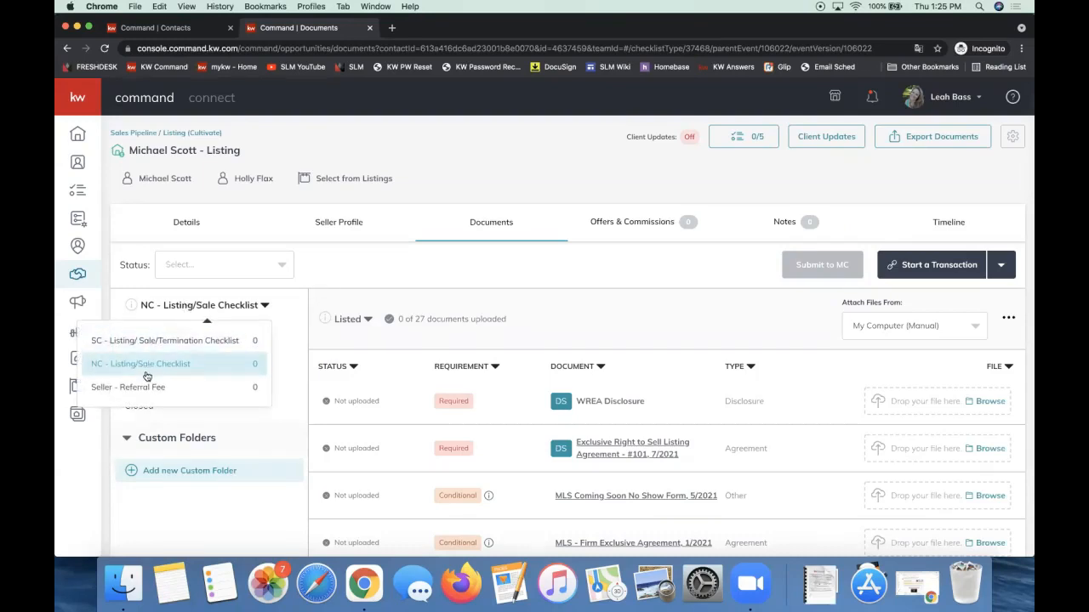
pyautogui.click(656, 312)
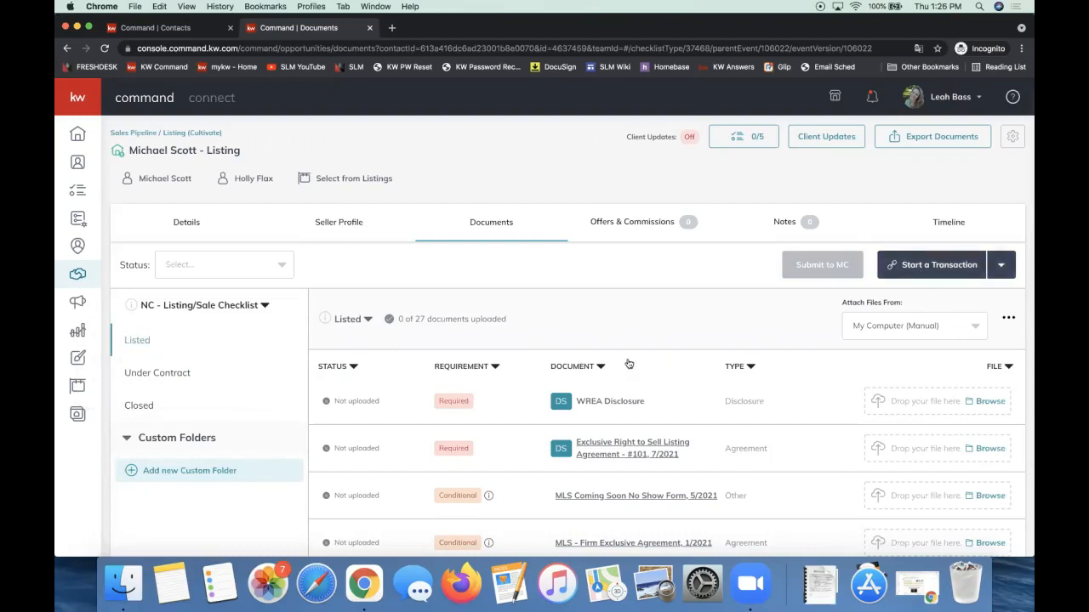
pyautogui.scroll(-3, 629, 364)
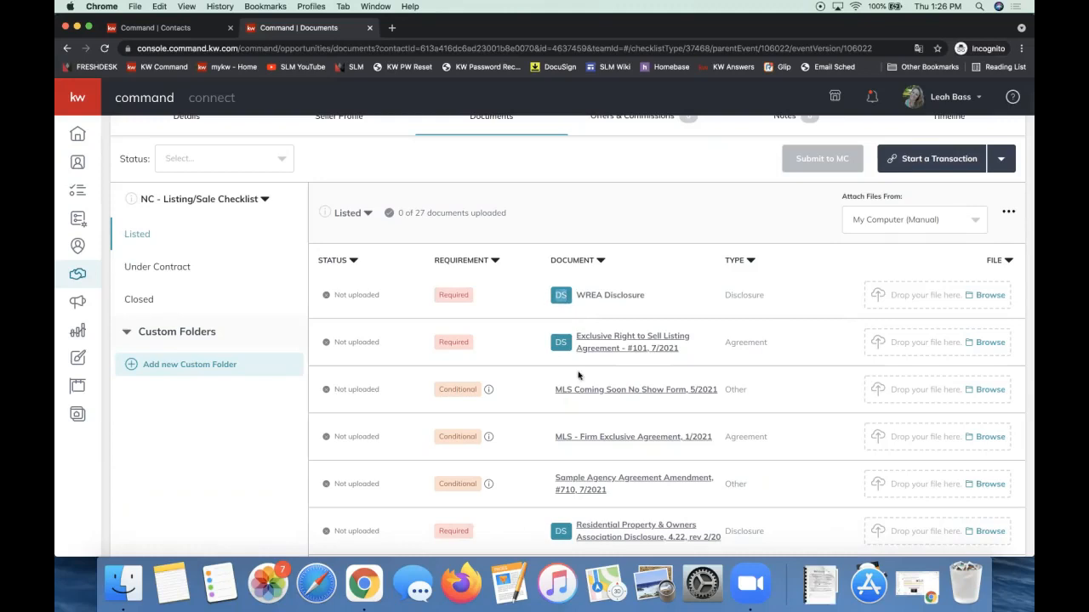
pyautogui.scroll(-5, 563, 352)
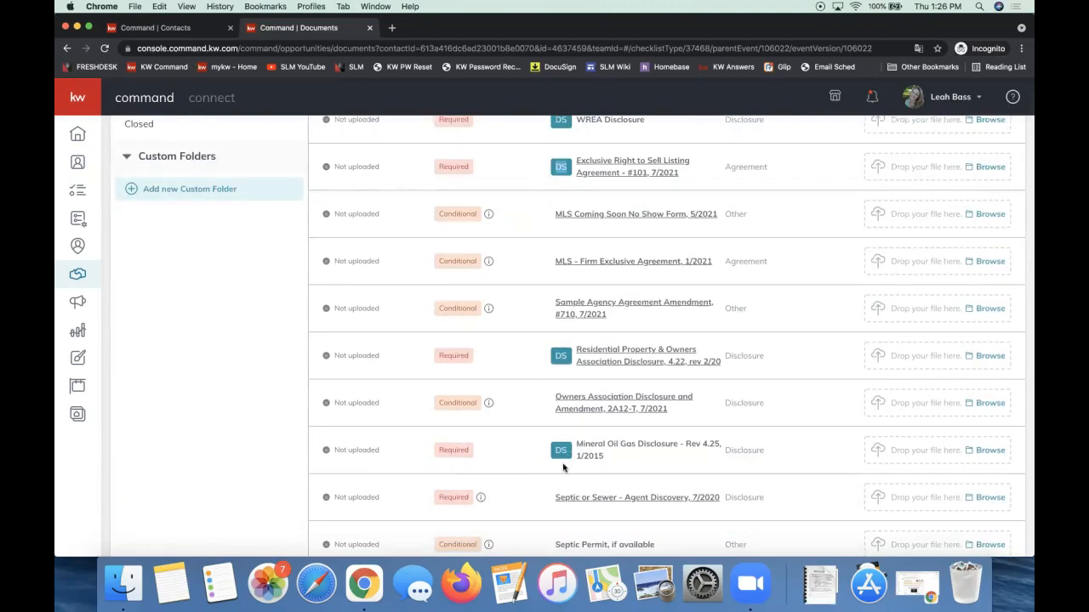
pyautogui.scroll(8, 563, 467)
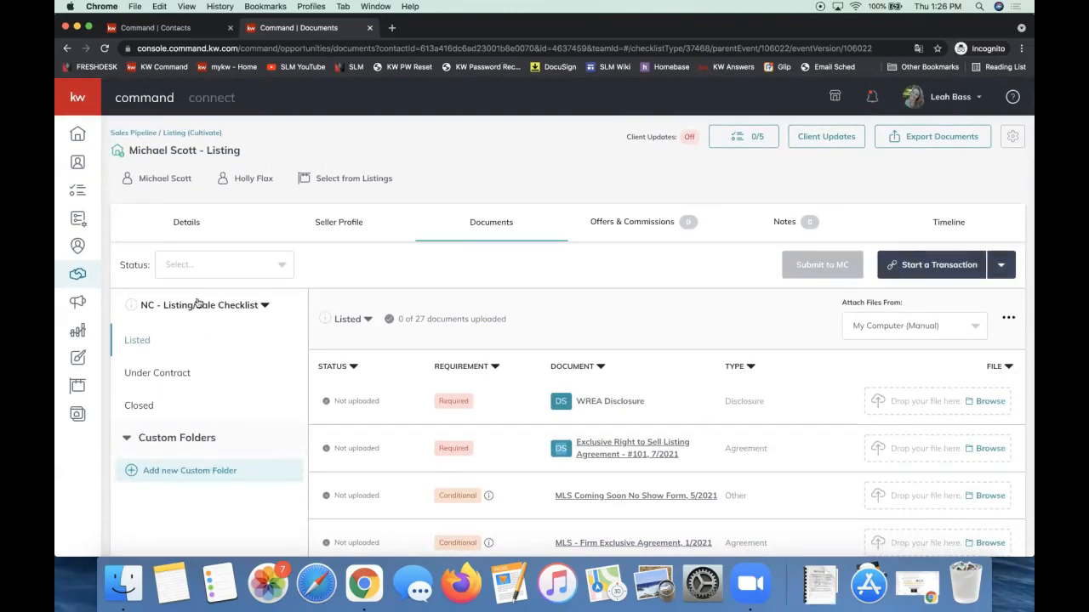
# Compare the Under Contract and Listed checklists, then reveal the DocuSign and Dotloop transaction options.
pyautogui.click(909, 270)
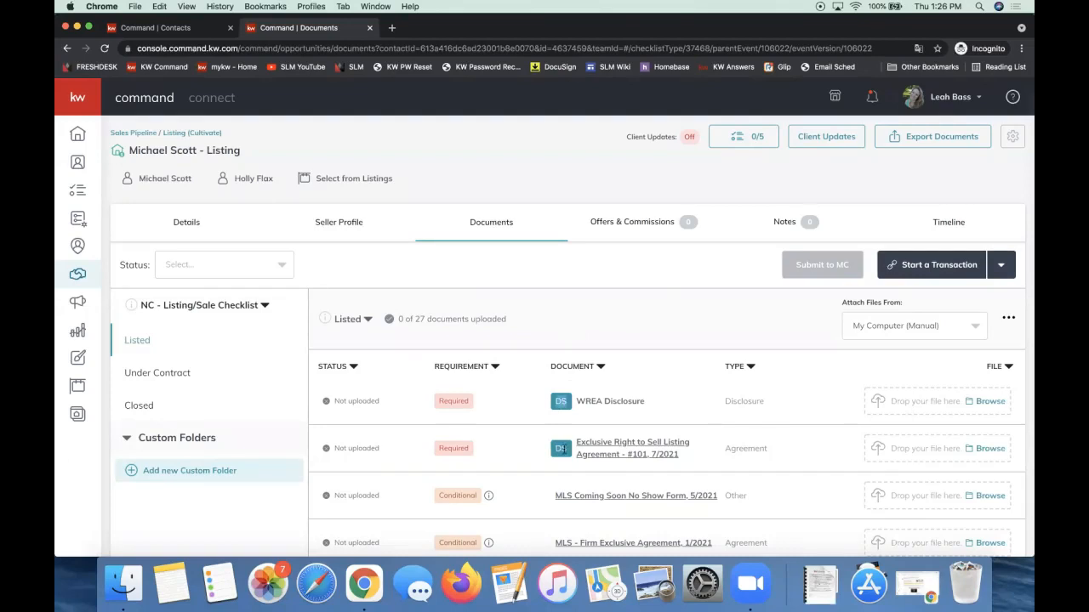
pyautogui.click(141, 375)
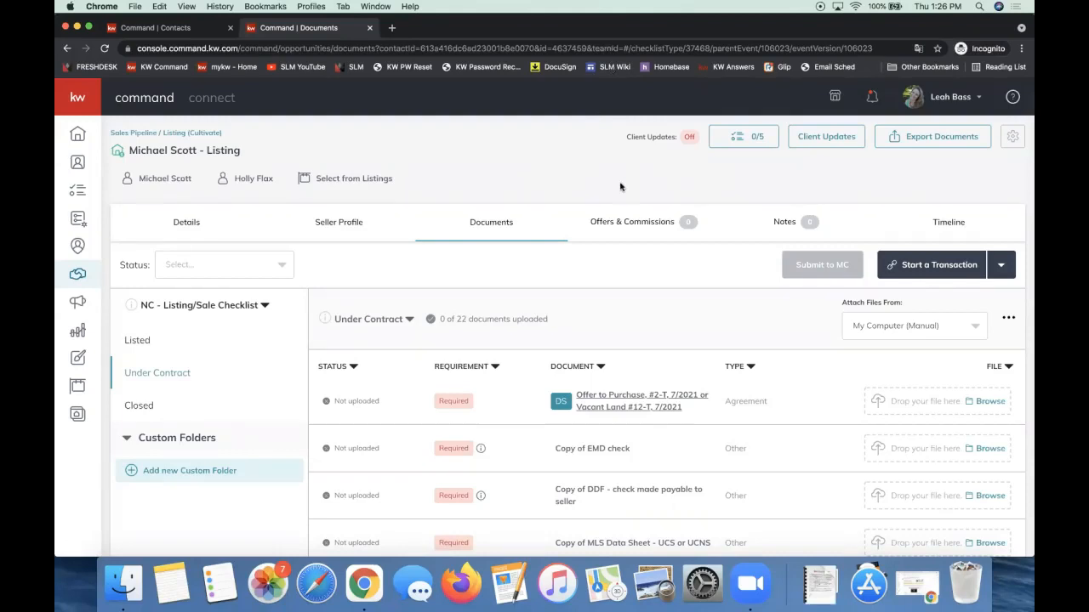
pyautogui.click(202, 340)
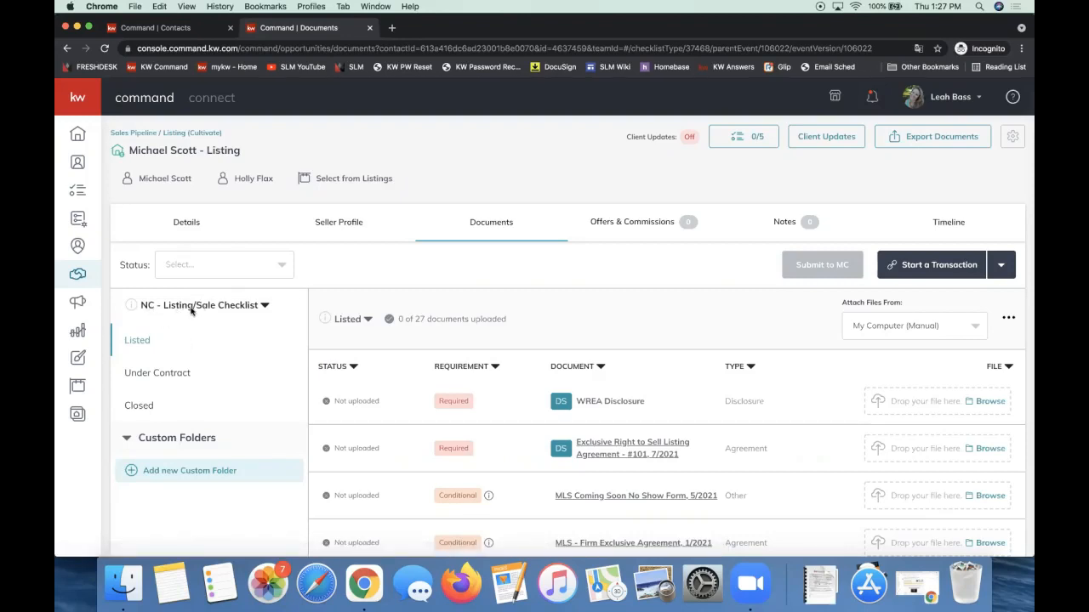
pyautogui.click(917, 268)
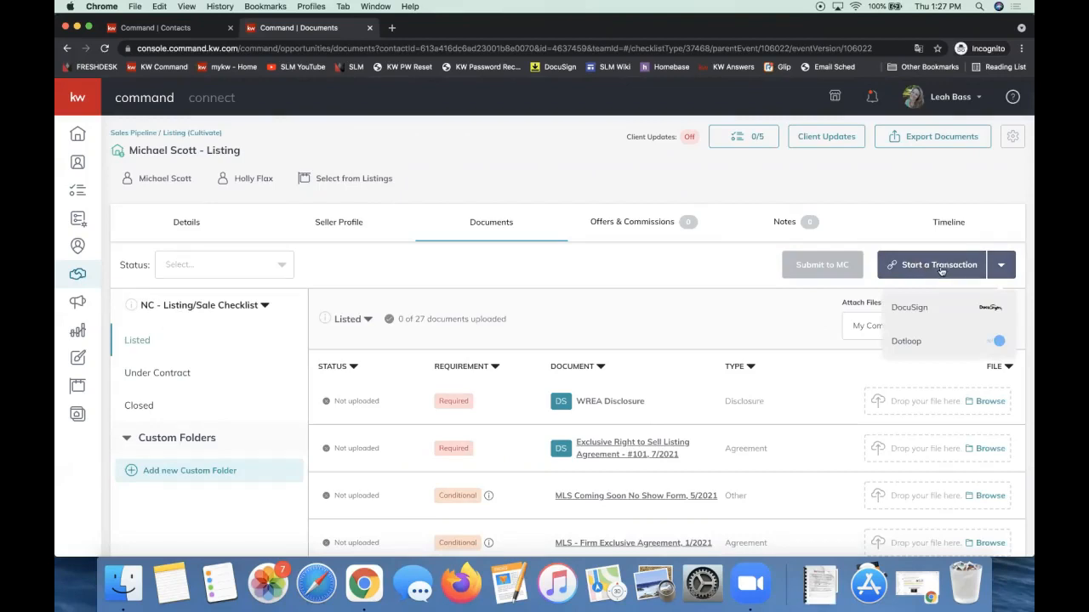
# Start the transaction through DocuSign, signing in with the saved account e-mail.
pyautogui.click(917, 310)
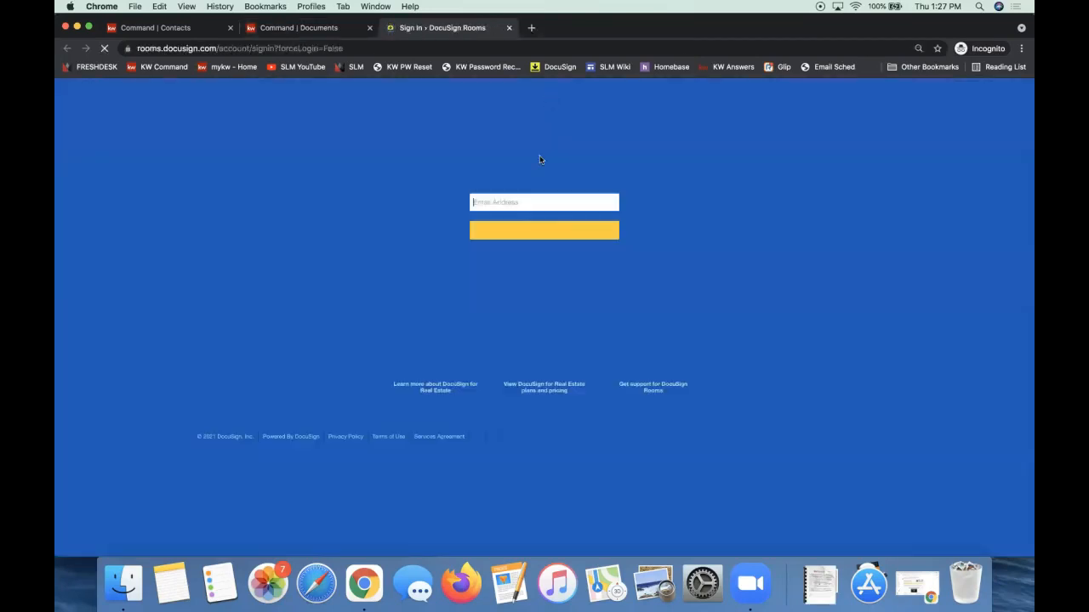
pyautogui.click(491, 203)
pyautogui.write('leah')
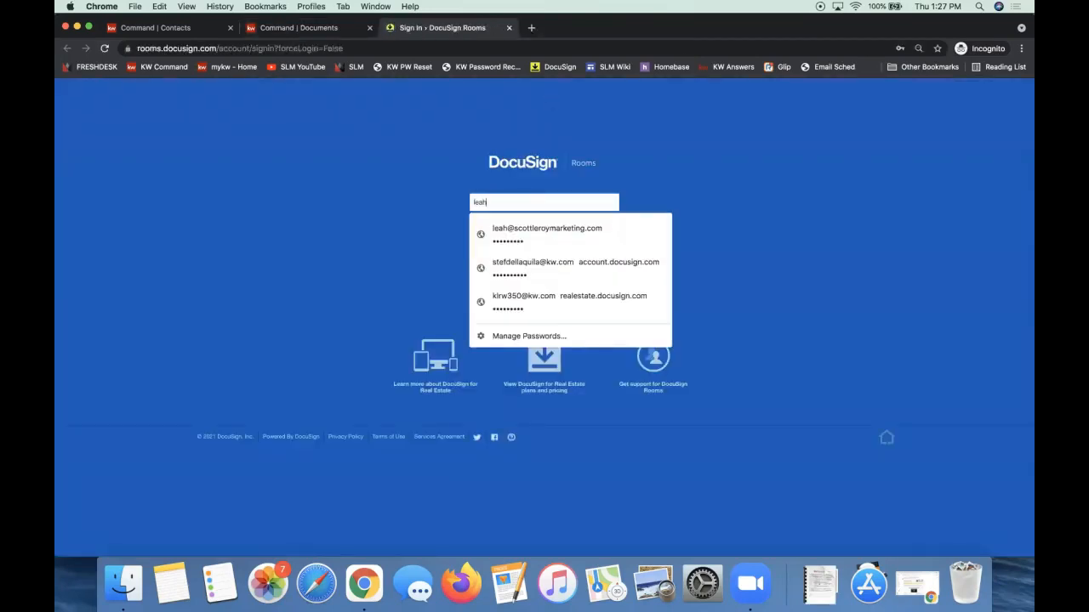
pyautogui.click(503, 223)
pyautogui.click(499, 236)
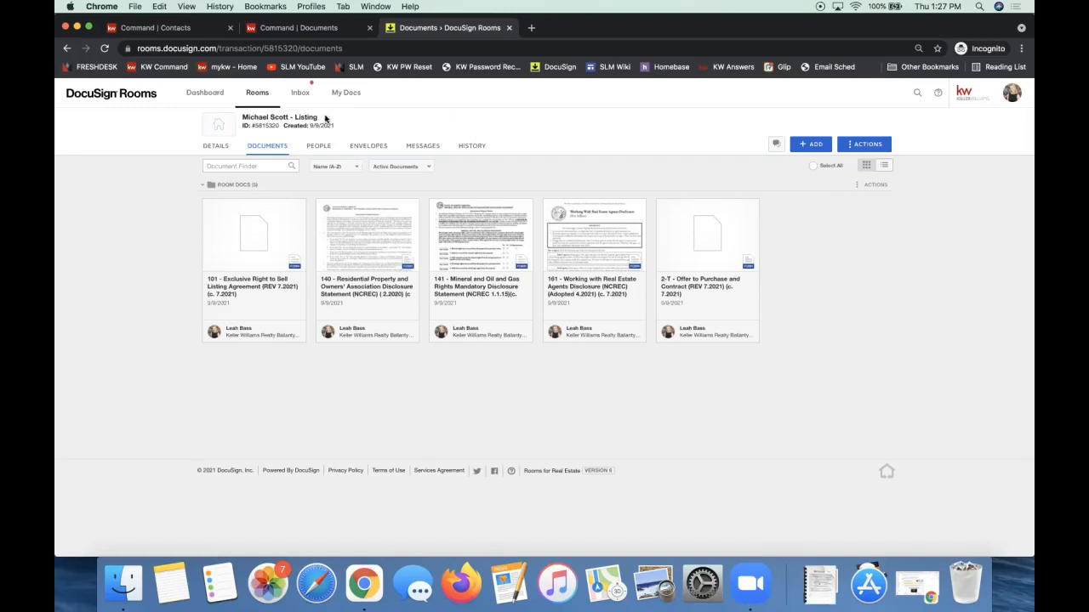
# Highlight the DocuSign room title, clear it, and return to the KW Command documents tab.
pyautogui.moveTo(318, 117); pyautogui.dragTo(242, 119)
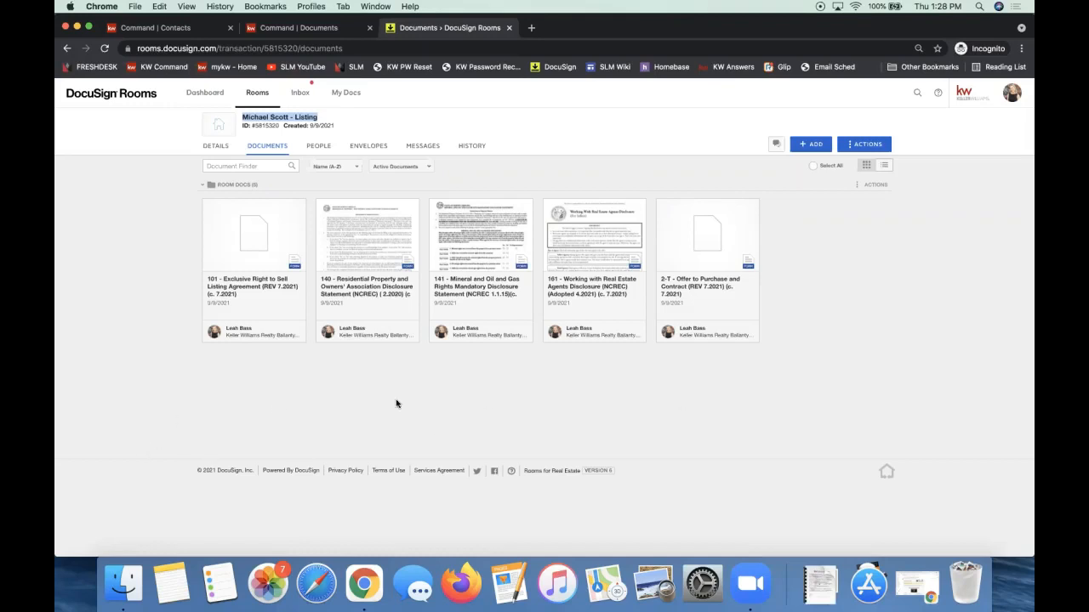
pyautogui.click(859, 278)
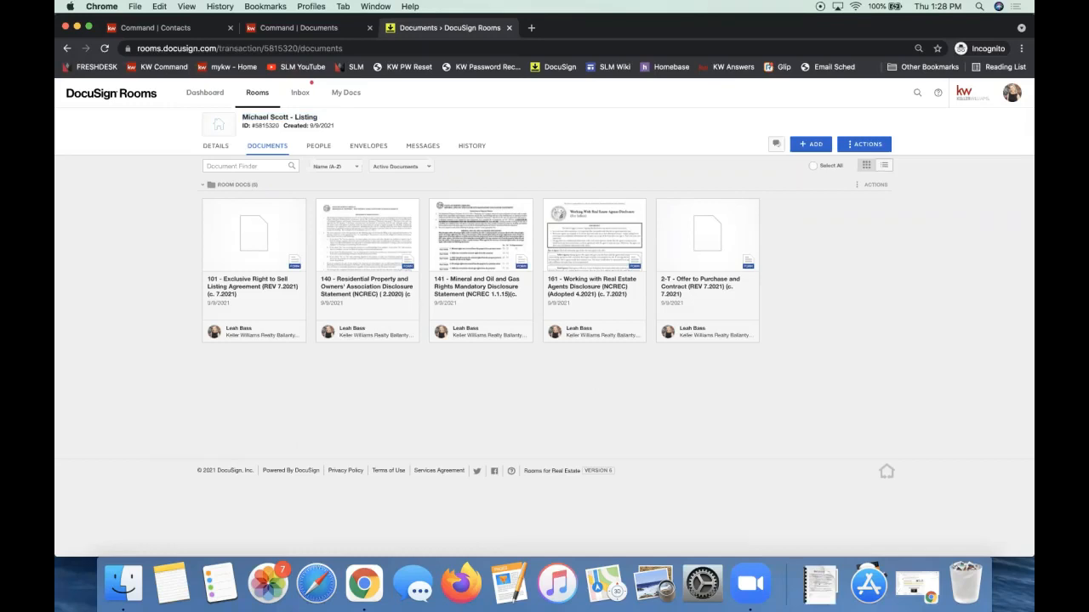
pyautogui.click(311, 32)
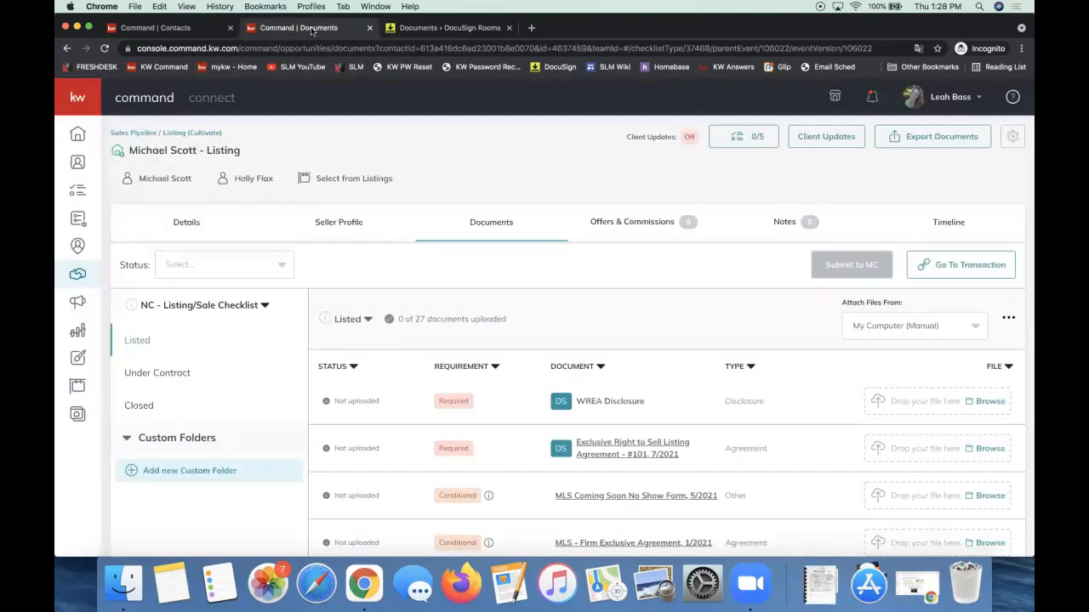
pyautogui.click(192, 306)
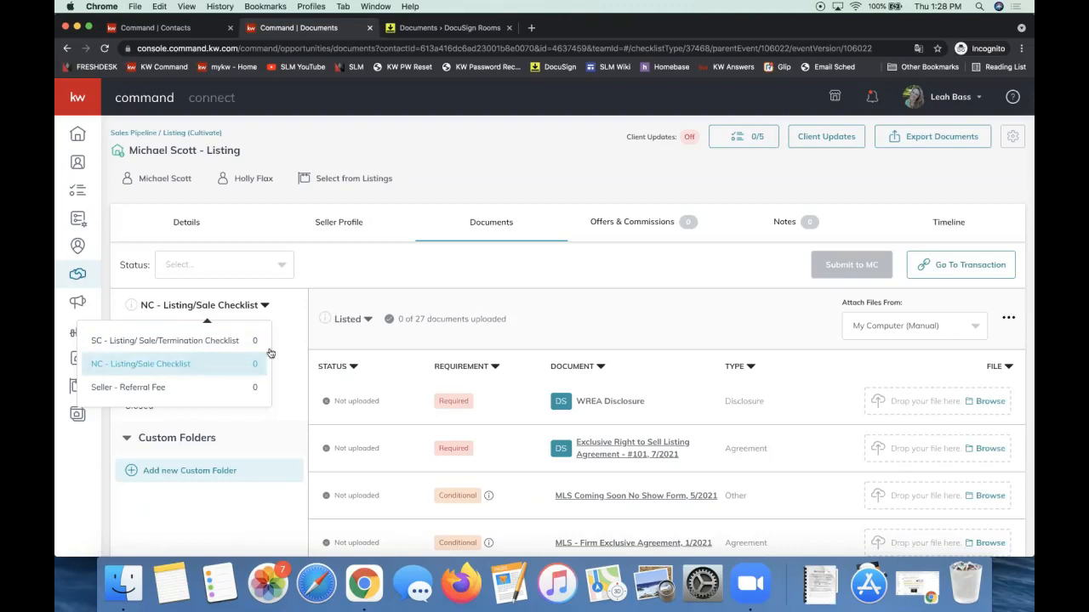
pyautogui.click(645, 319)
pyautogui.scroll(-3, 646, 320)
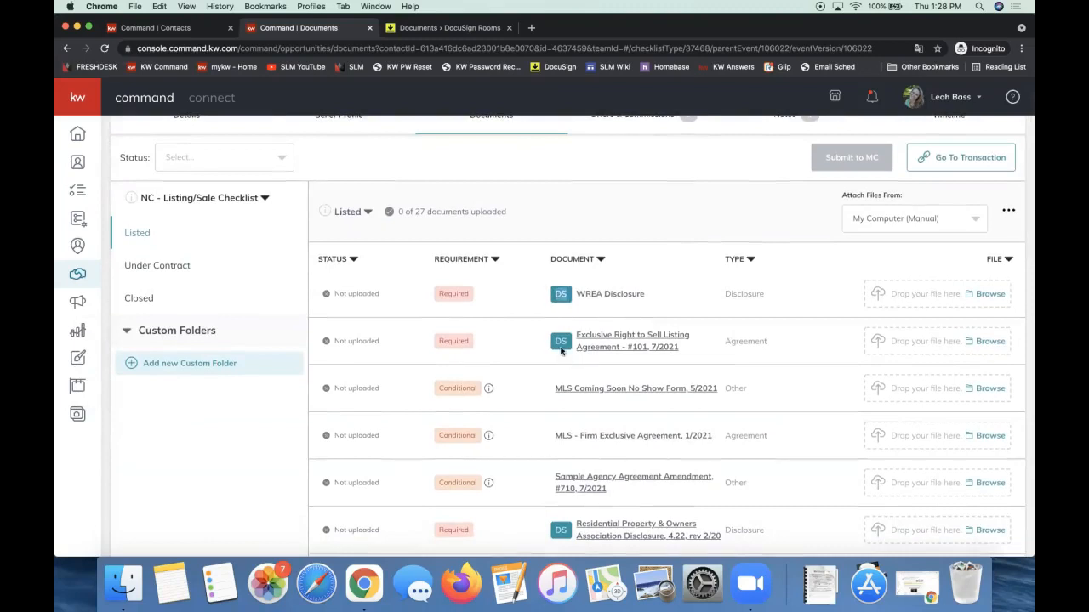
pyautogui.scroll(-4, 560, 342)
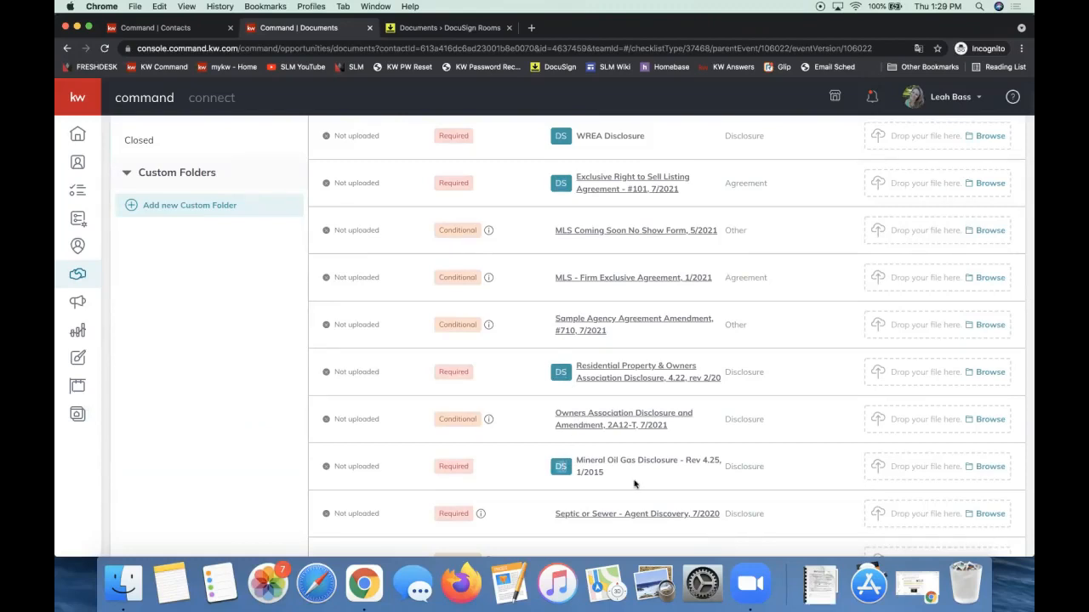
pyautogui.scroll(6, 634, 484)
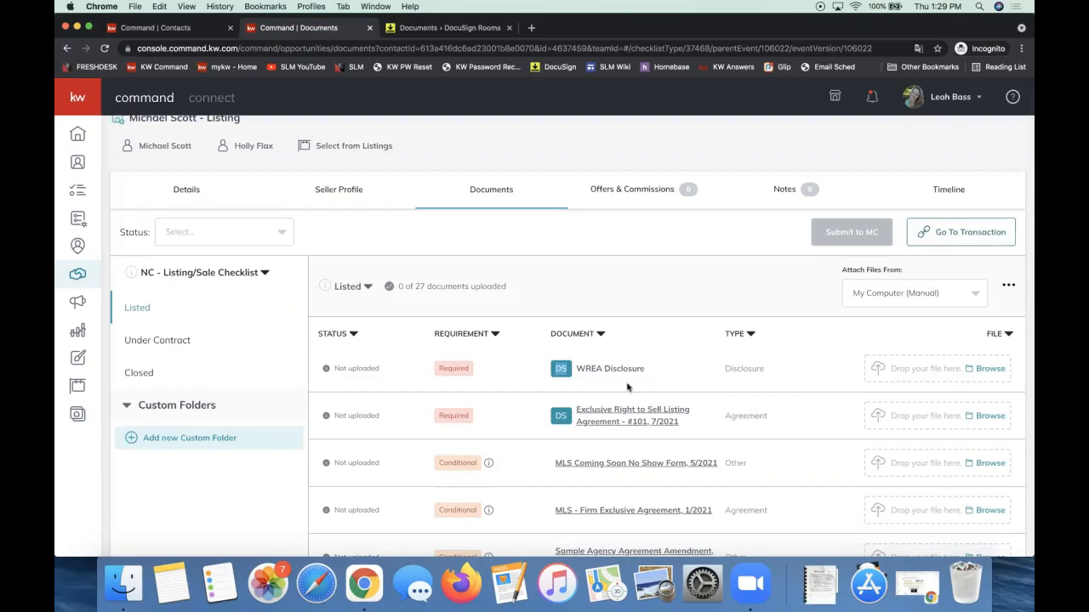
# Highlight the WREA Disclosure document name and switch to the DocuSign Rooms tab.
pyautogui.tripleClick(600, 370)
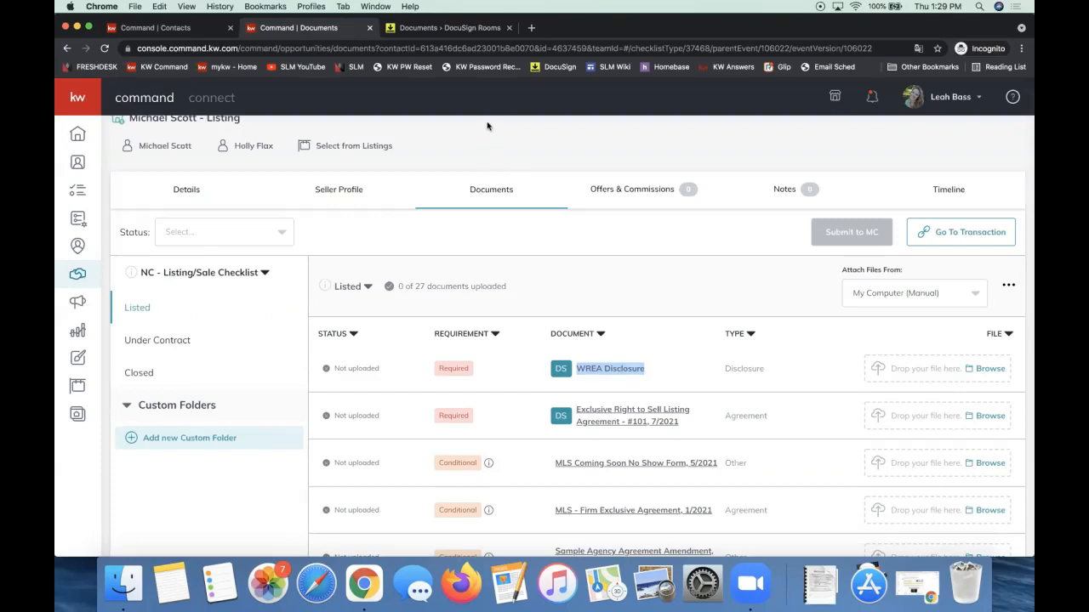
pyautogui.click(436, 30)
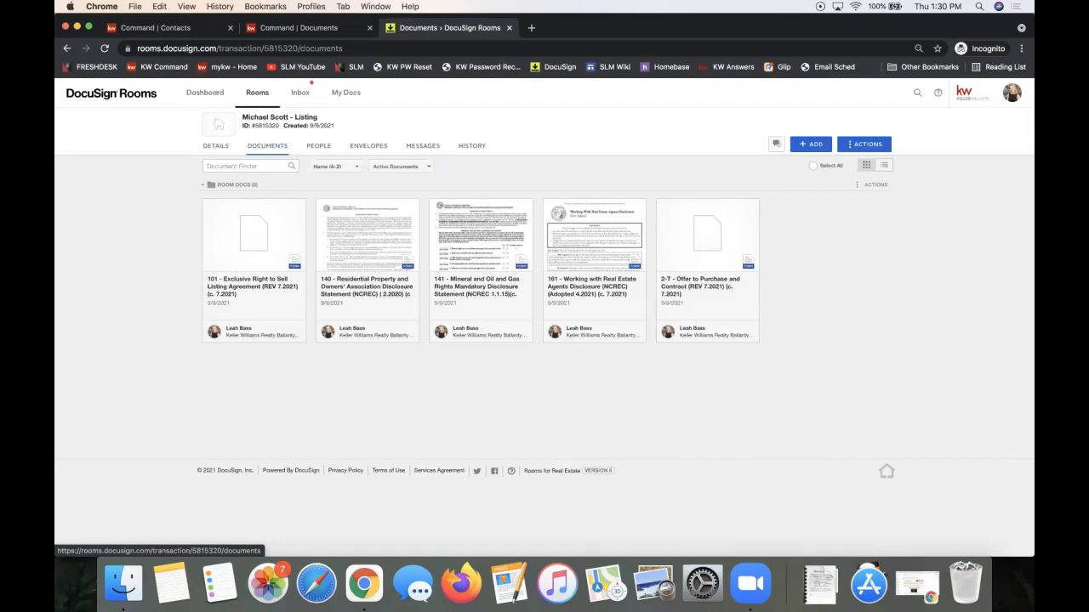
# Return to the KW Command documents tab with the Listed checklist.
pyautogui.click(334, 31)
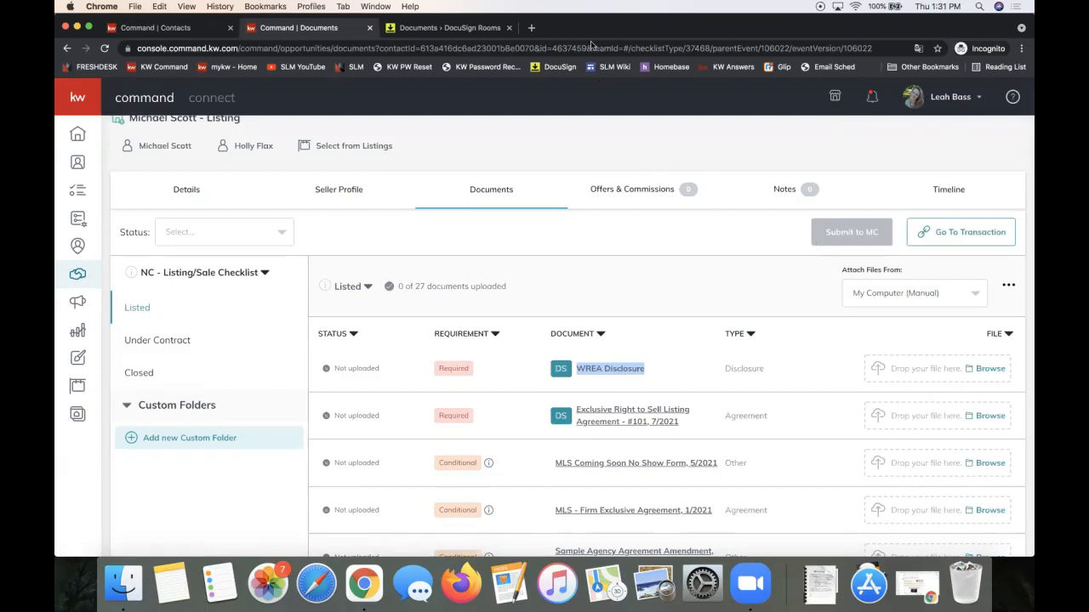
# Switch back to the DocuSign Rooms tab showing the room's five forms.
pyautogui.click(443, 29)
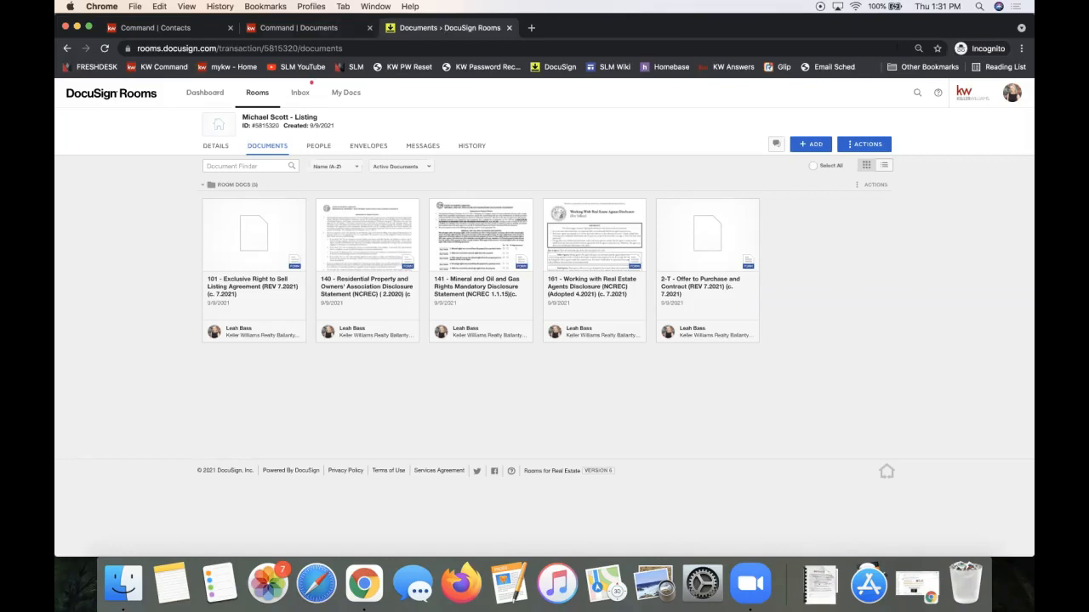
# Select the listing room's web address in the browser, then clear the selection.
pyautogui.click(900, 51)
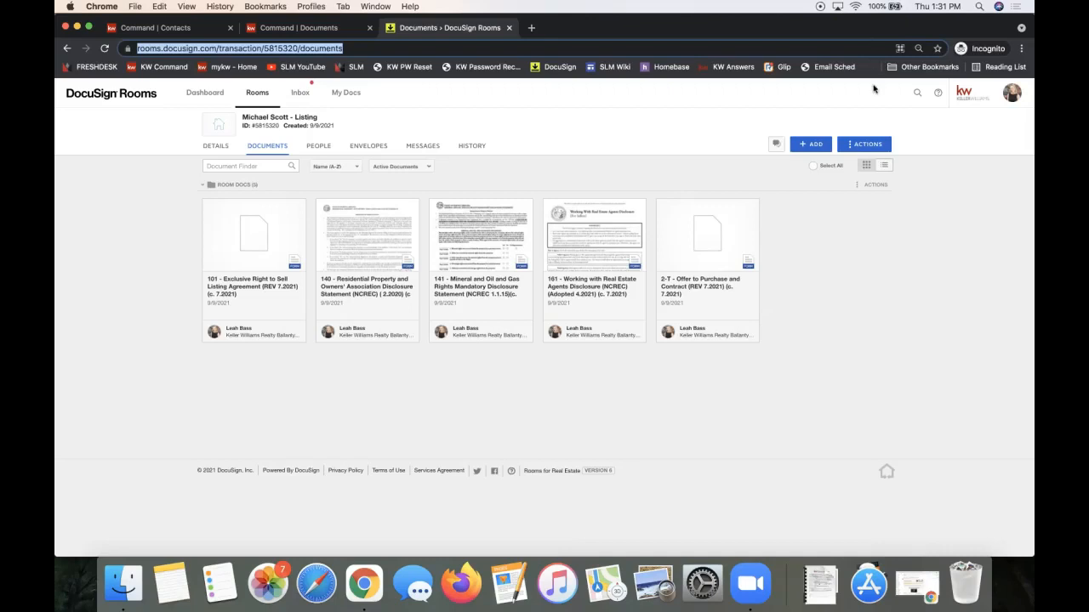
pyautogui.click(860, 292)
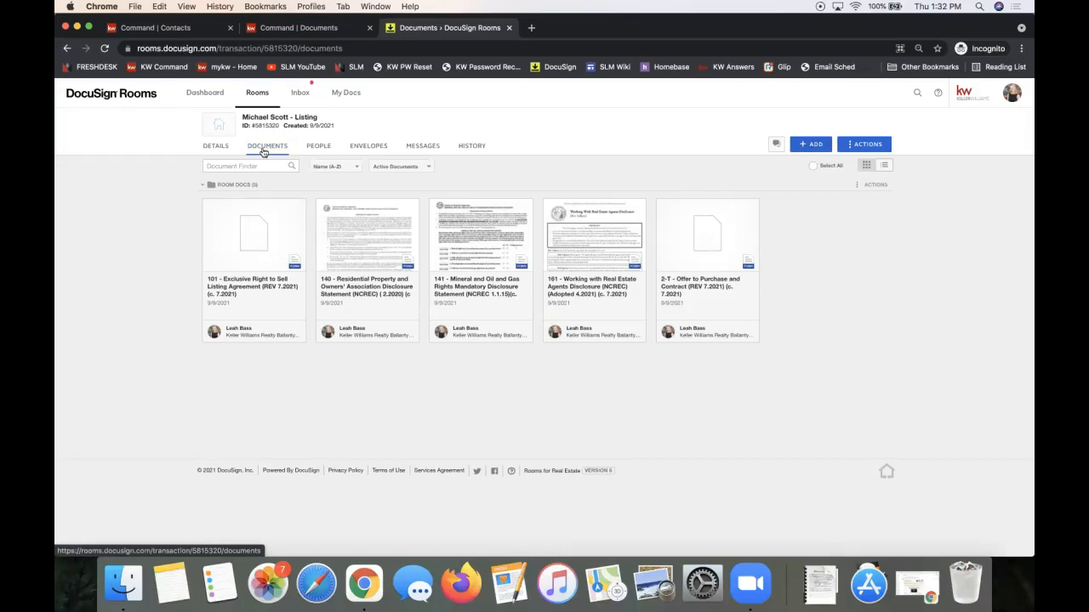
# Browse the built-in forms library and show the NC Listing File forms group.
pyautogui.click(811, 147)
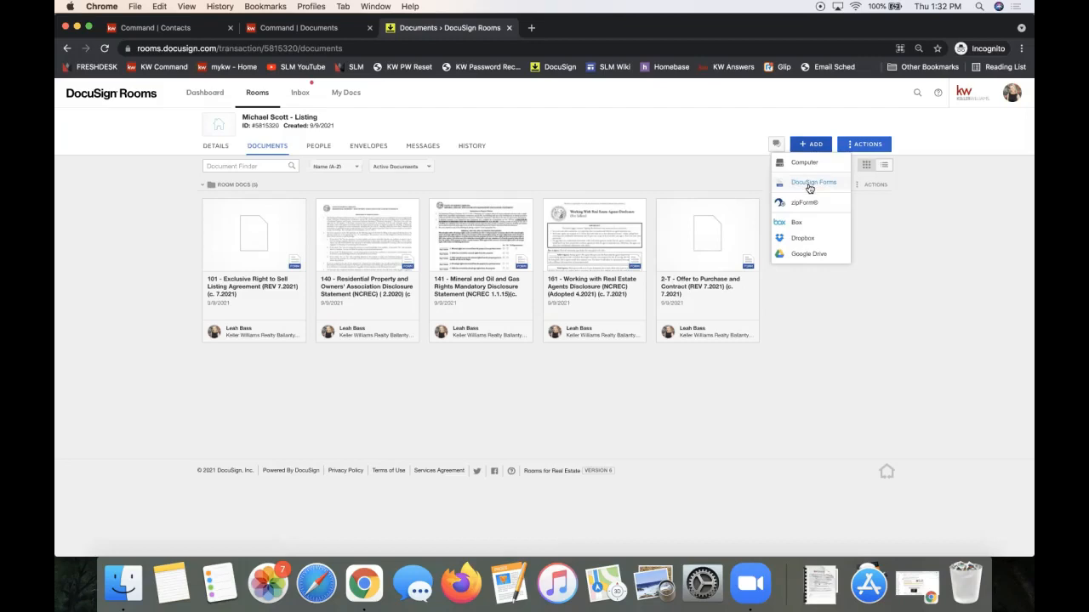
pyautogui.click(809, 184)
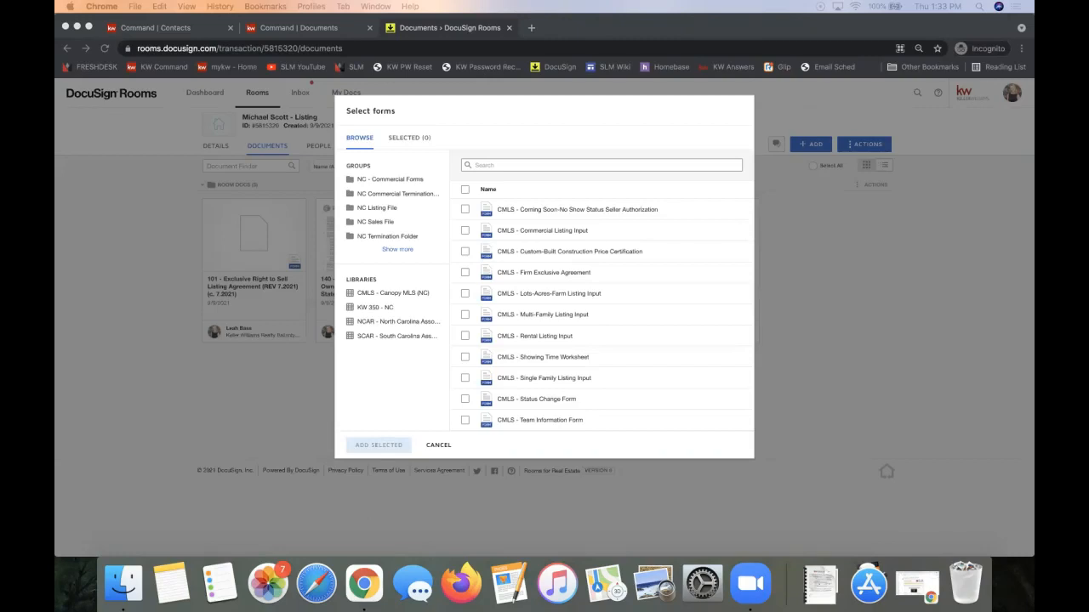
pyautogui.click(380, 211)
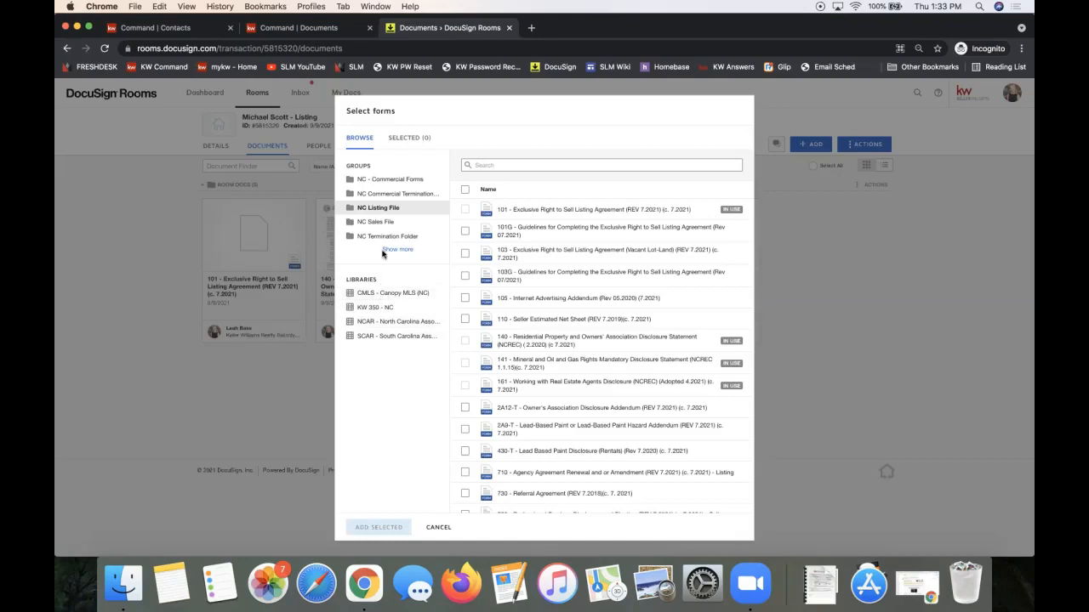
# Search forms for 'listing', tick 103 and 103G, then cancel without adding them.
pyautogui.click(508, 166)
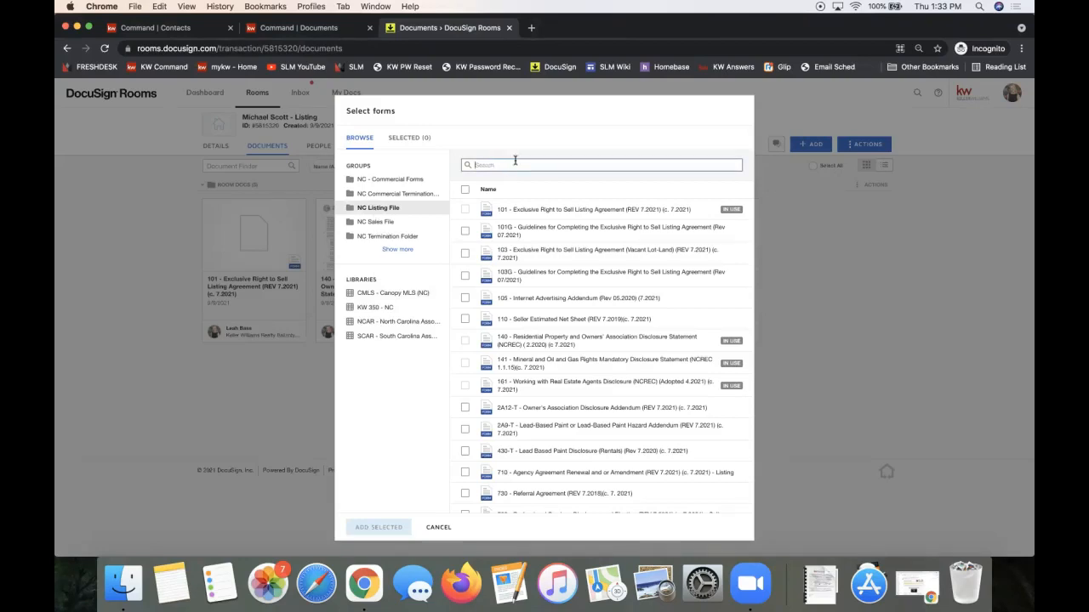
pyautogui.write('listing')
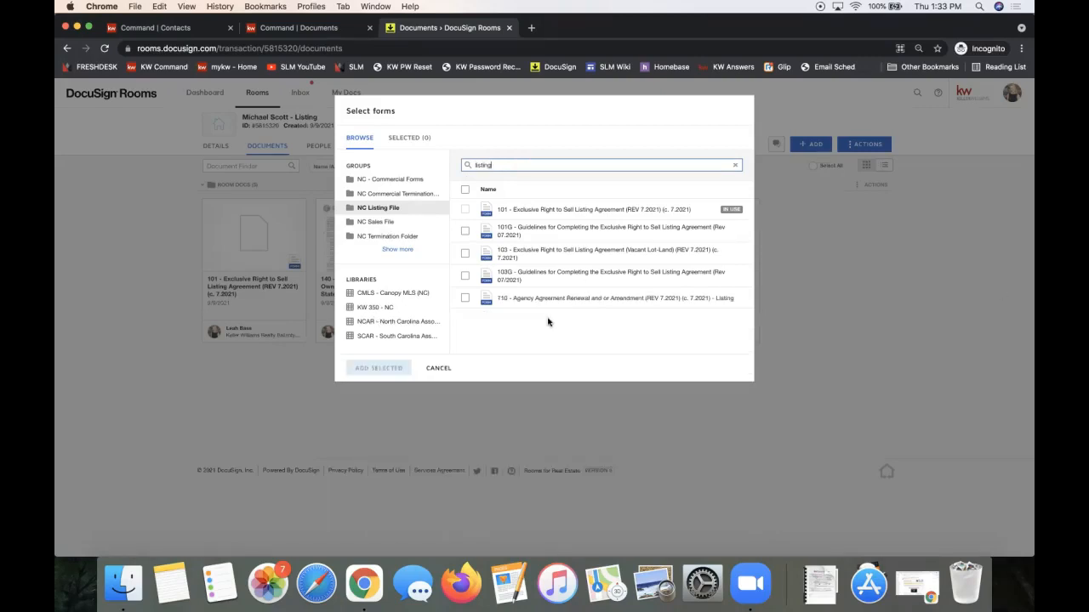
pyautogui.click(464, 253)
pyautogui.click(465, 278)
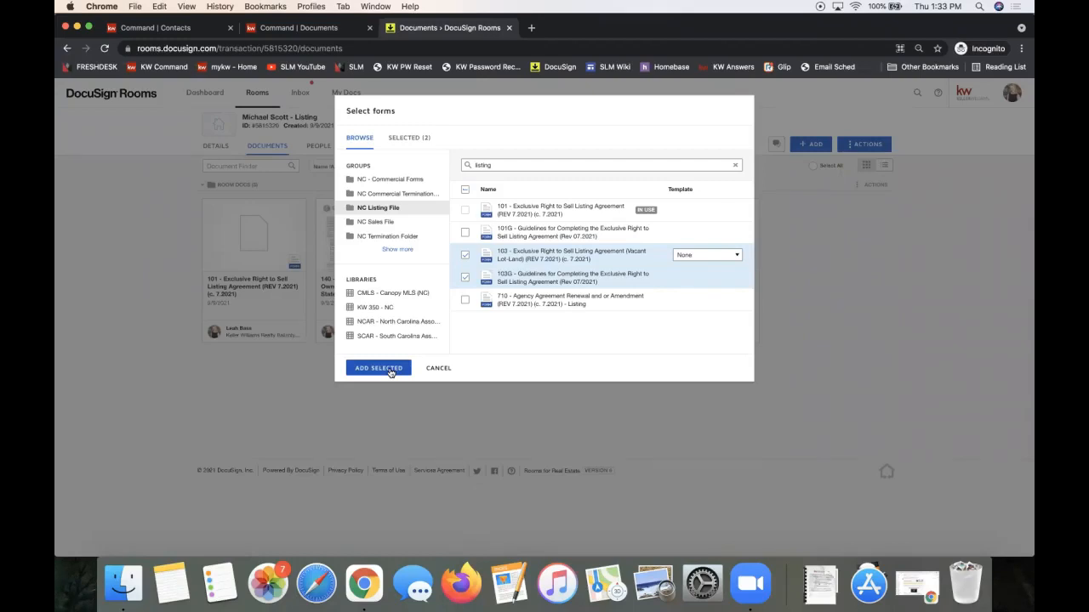
pyautogui.click(809, 148)
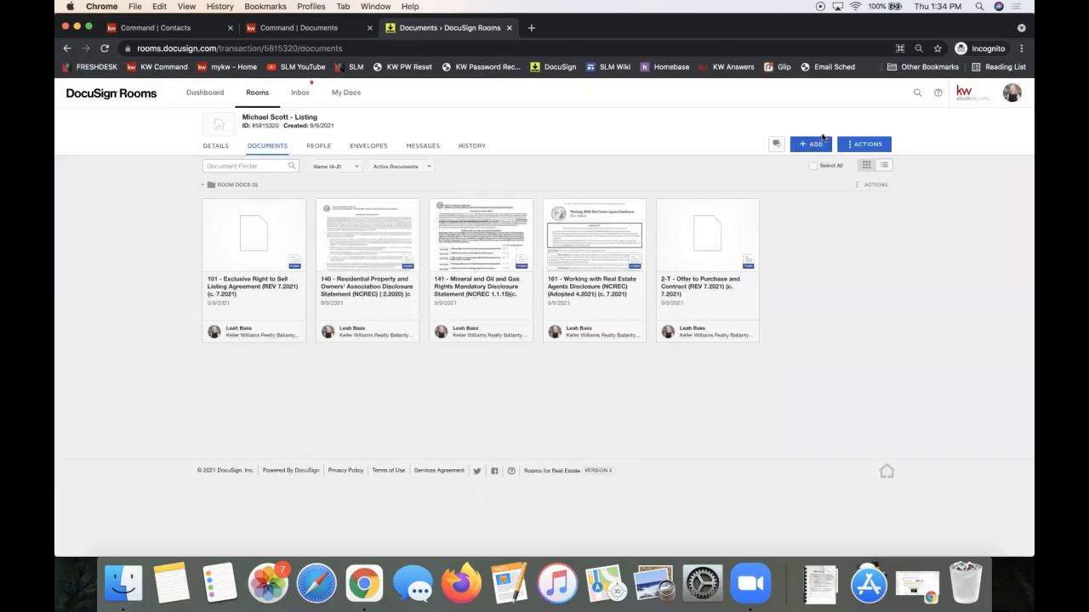
pyautogui.click(816, 145)
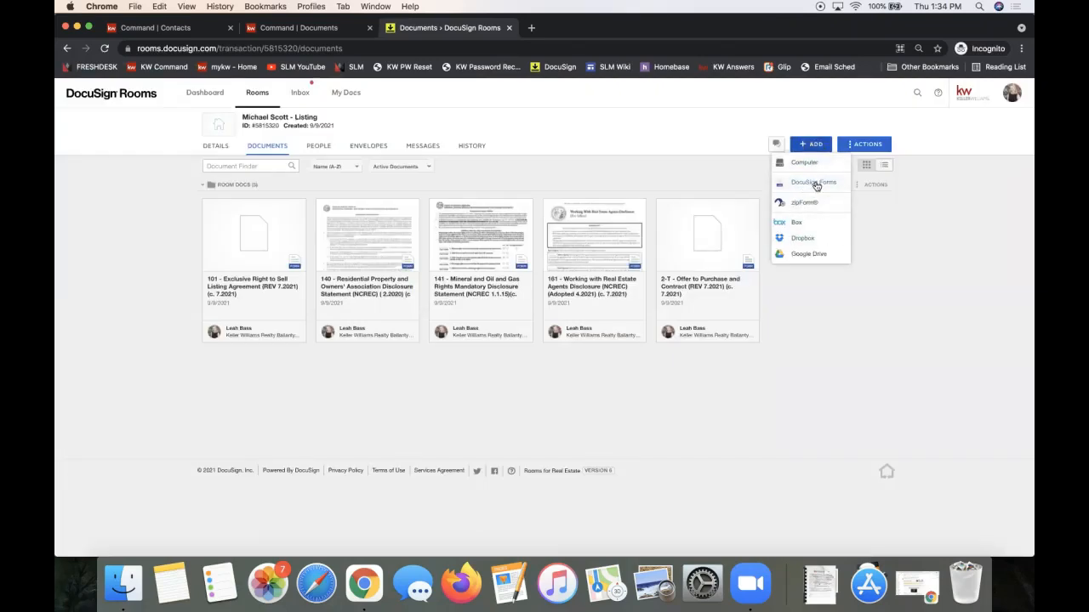
pyautogui.click(814, 183)
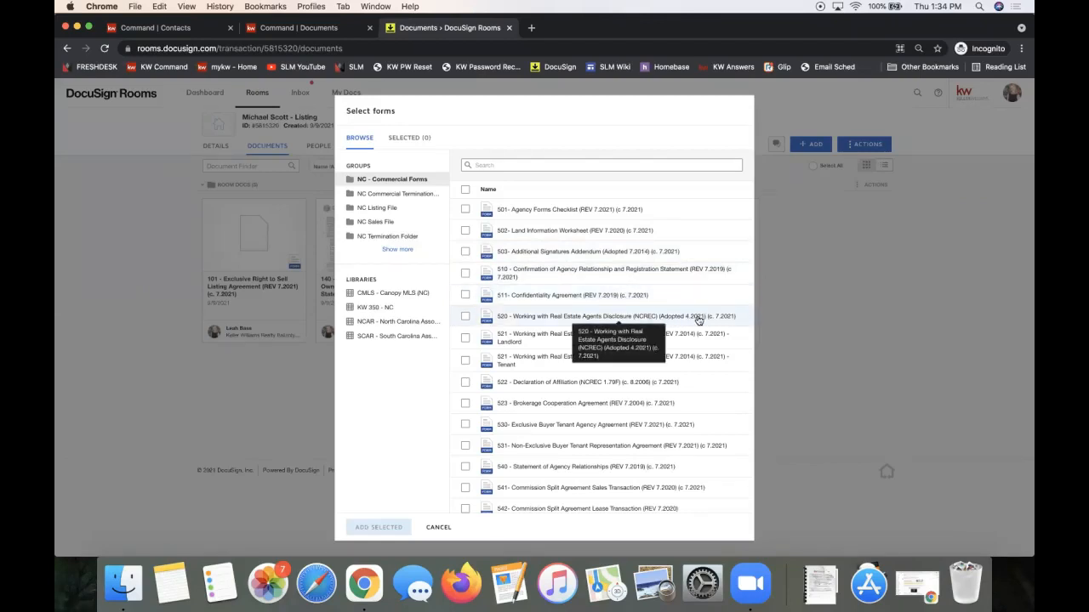
pyautogui.click(848, 259)
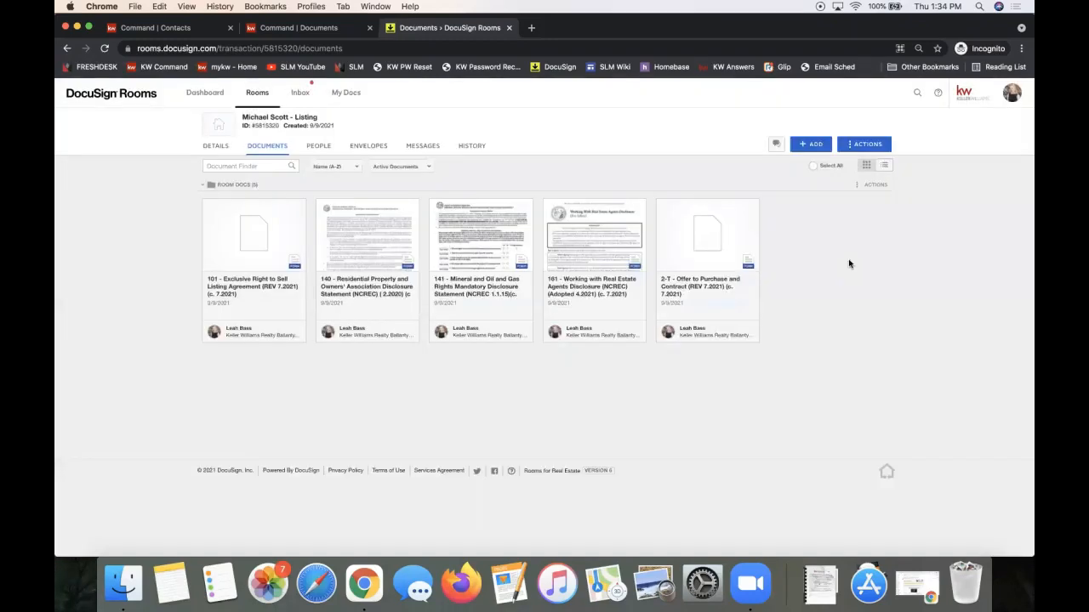
# Open Integrations in account Preferences, start Add Provider, then dismiss the forms provider chooser.
pyautogui.click(1011, 93)
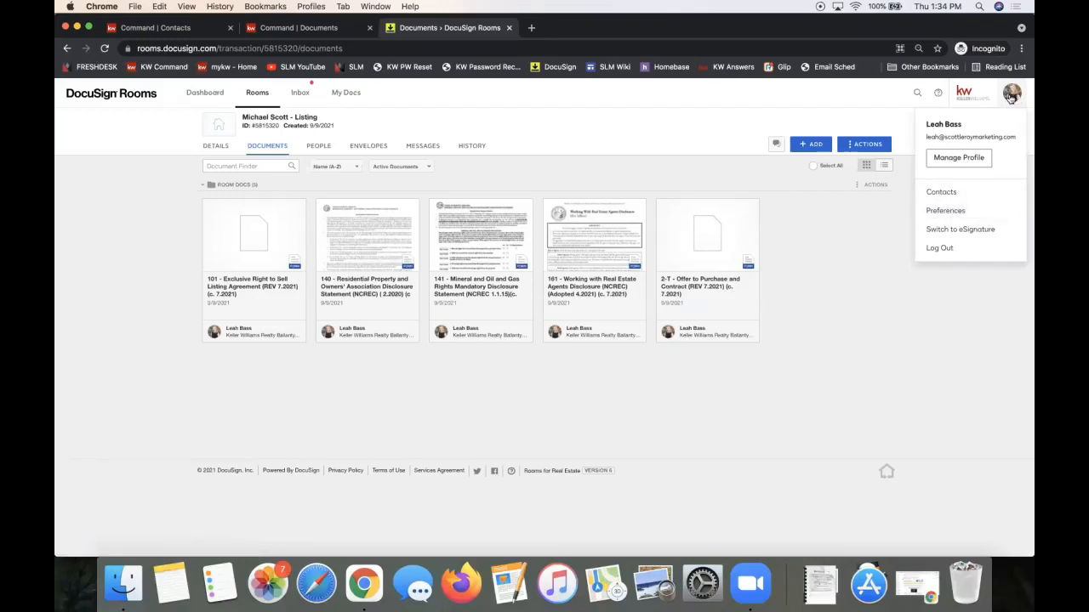
pyautogui.click(987, 214)
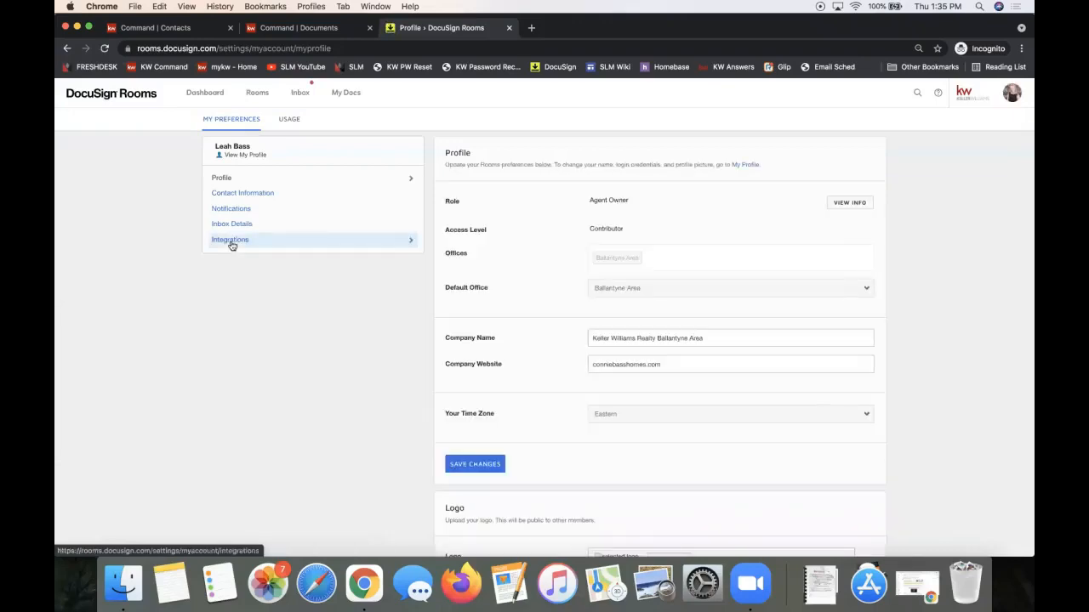
pyautogui.click(231, 243)
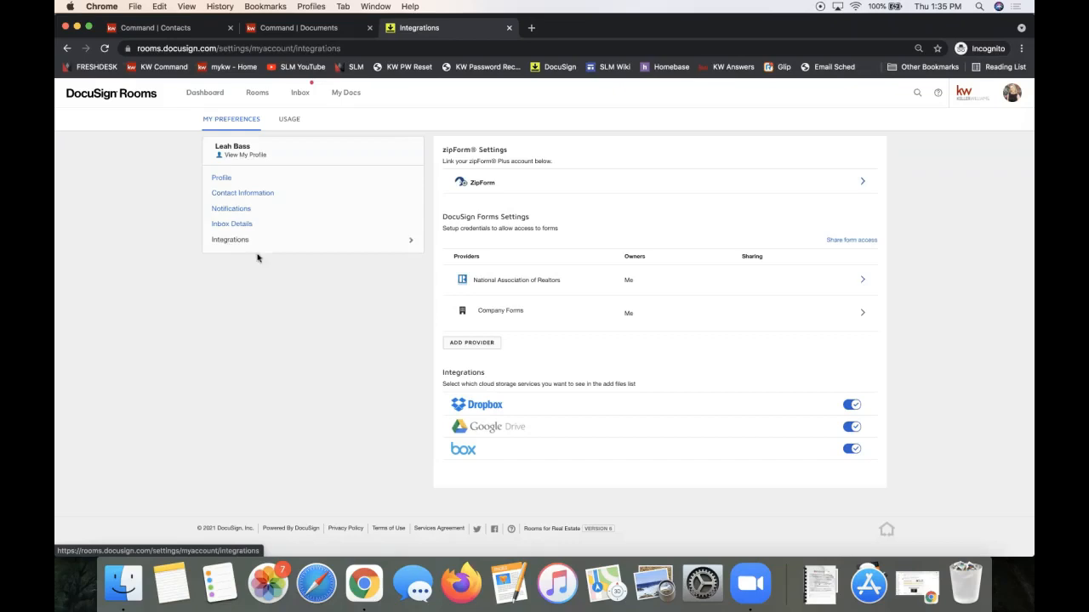
pyautogui.click(463, 347)
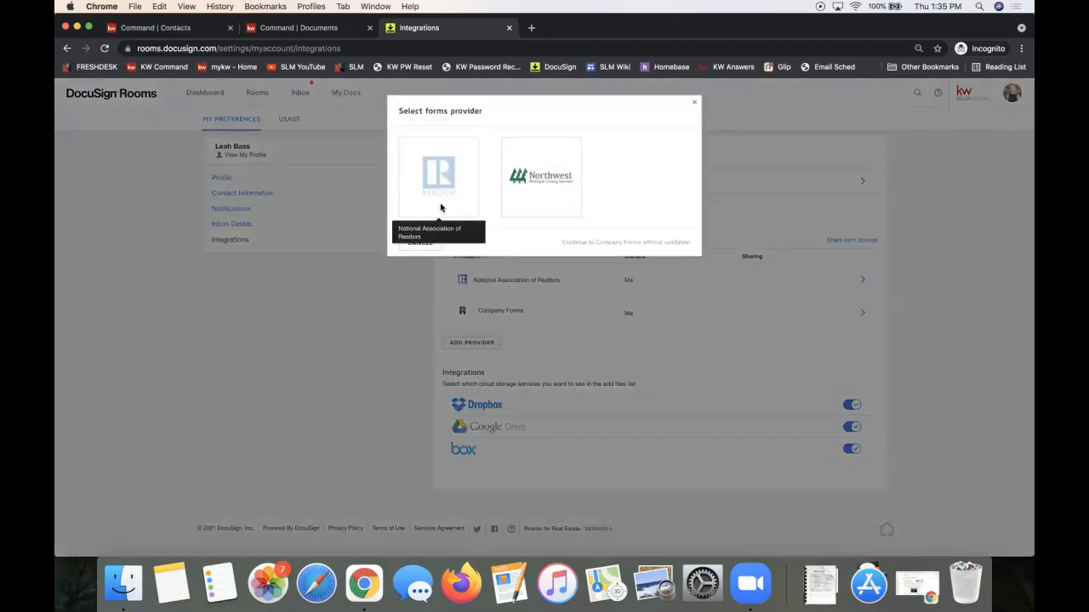
pyautogui.click(694, 102)
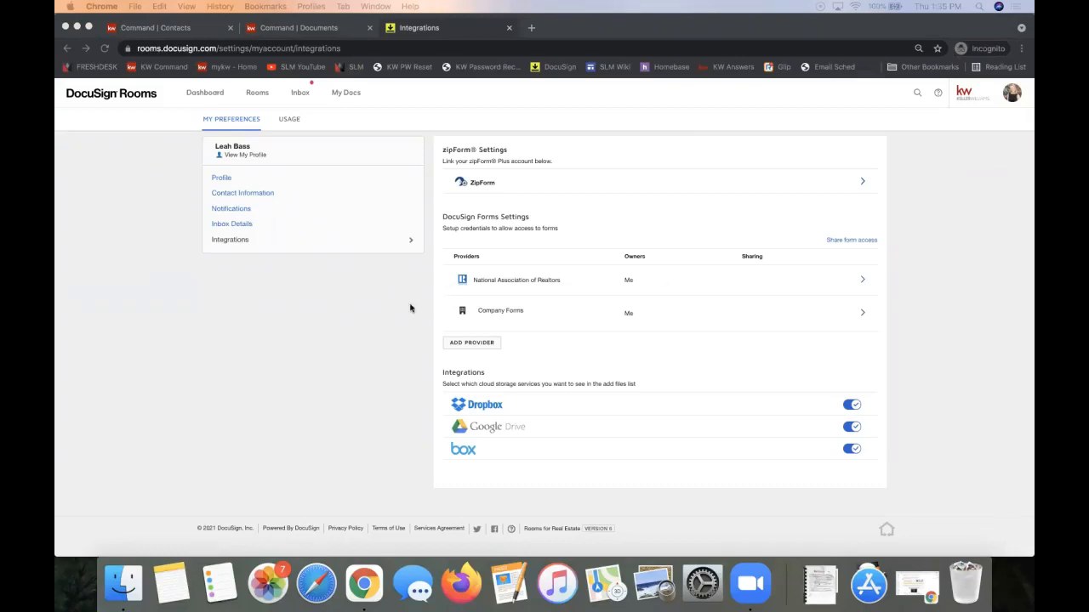
pyautogui.click(351, 386)
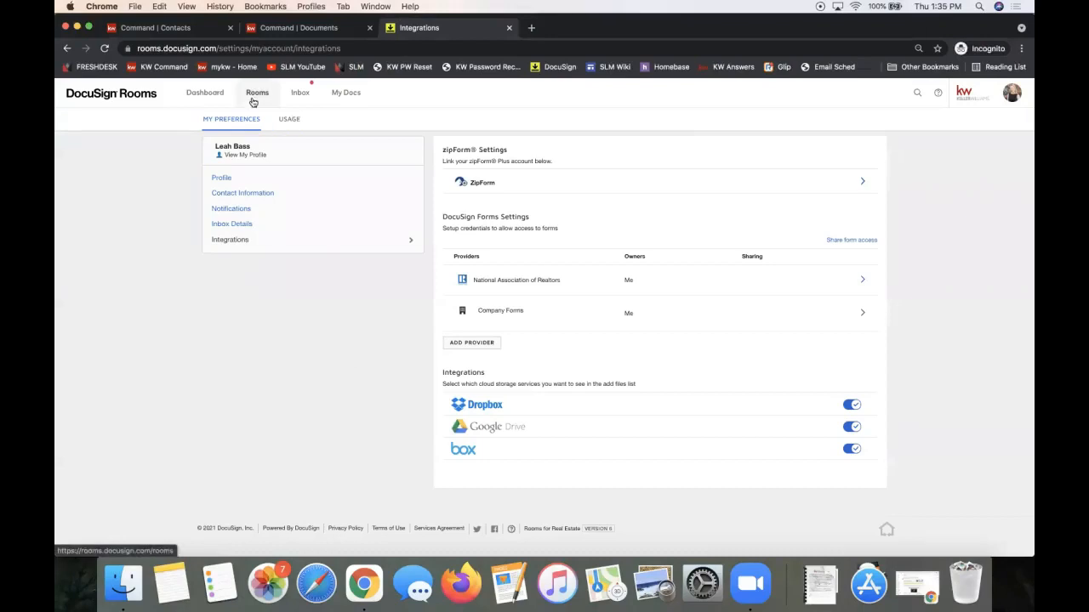
# Go to the Rooms Dashboard and open the seller's listing room from Recently Viewed Rooms.
pyautogui.click(203, 93)
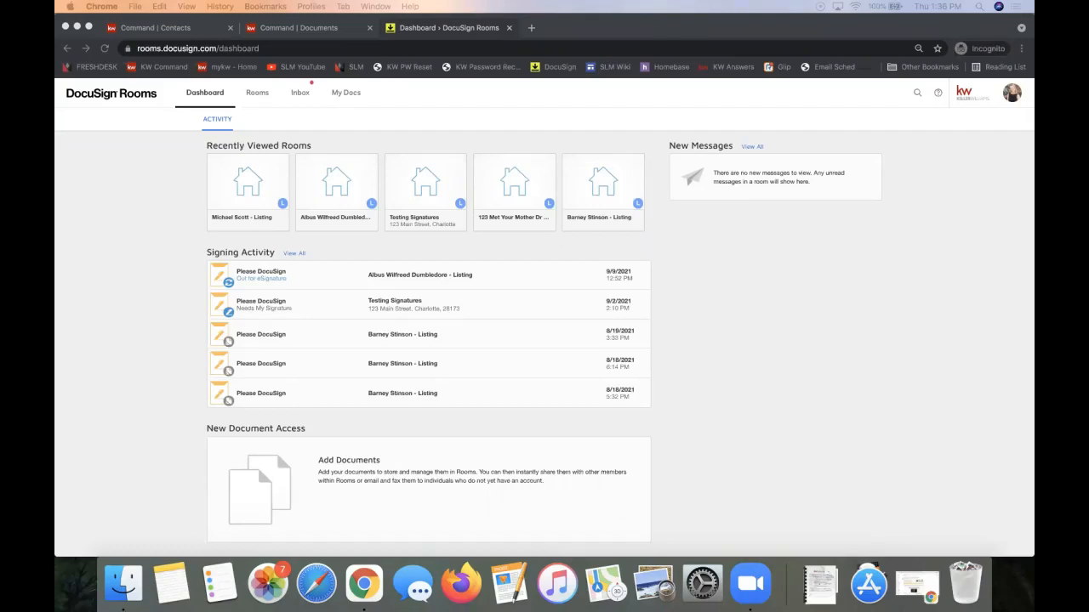
pyautogui.click(743, 299)
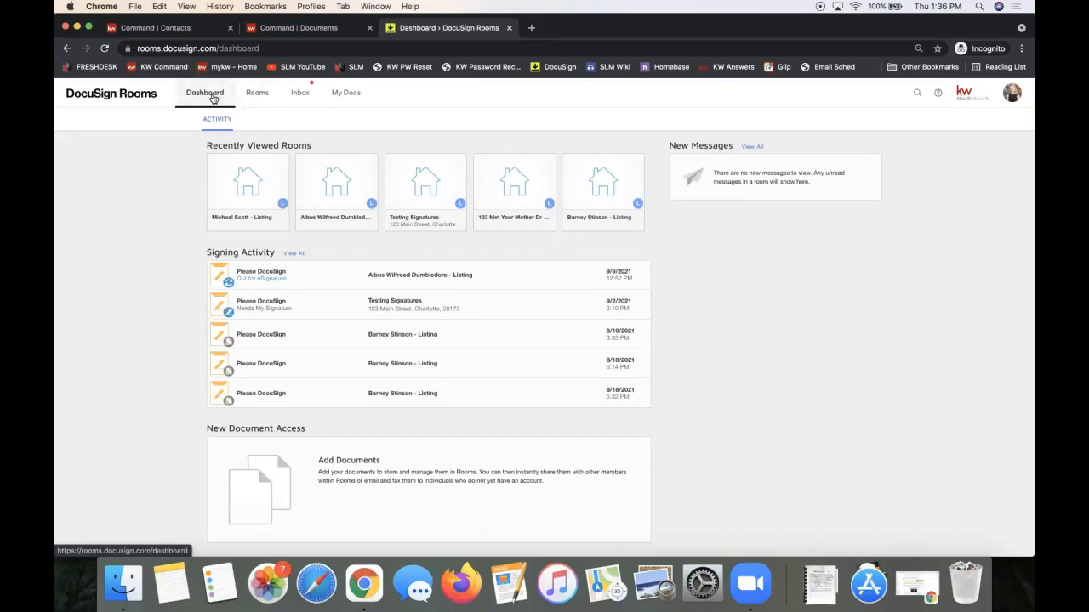
pyautogui.click(262, 180)
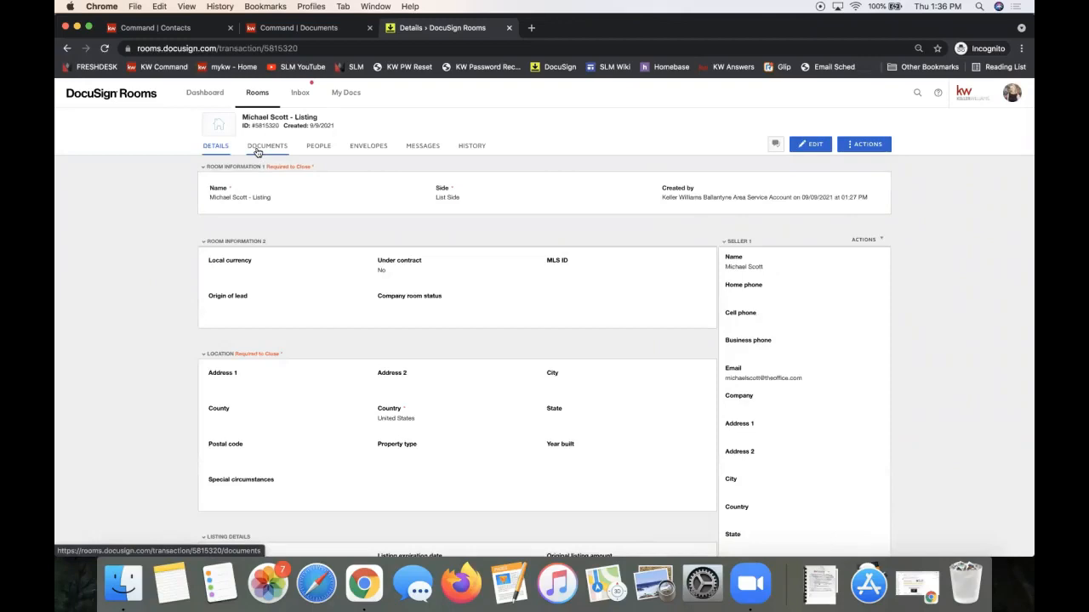
# Show the room's documents and open form 101 Exclusive Right to Sell Listing Agreement.
pyautogui.click(258, 153)
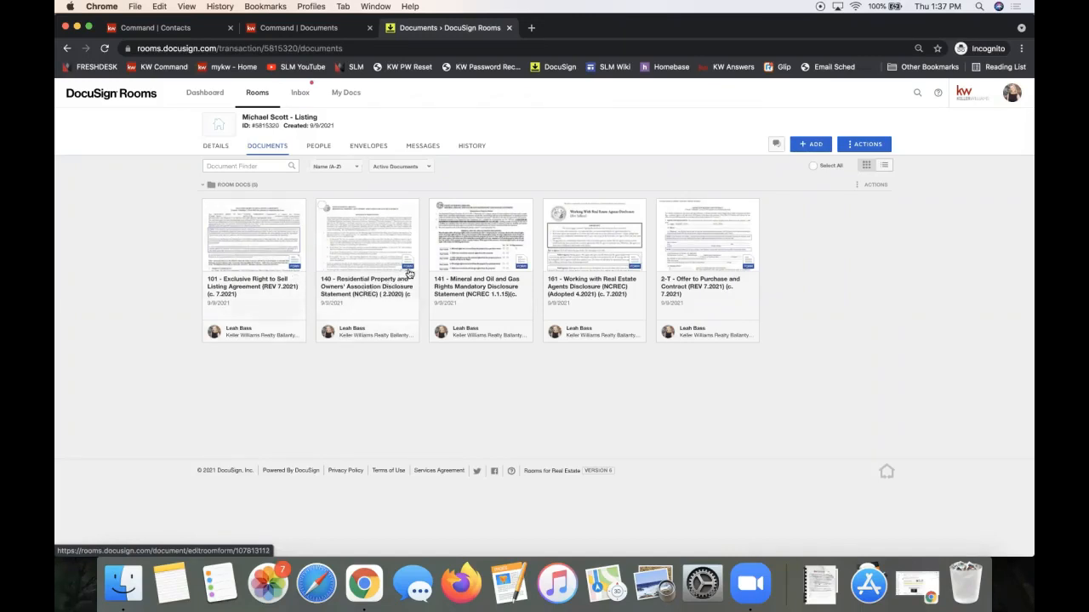
pyautogui.click(254, 246)
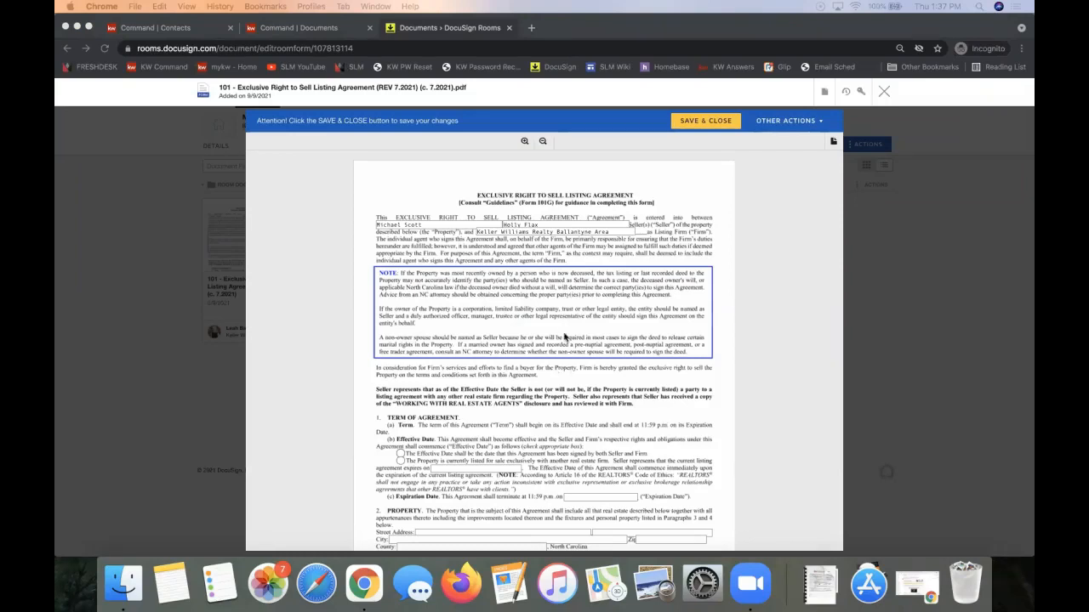
# Enter the property's street address in form 101's Property section, then Save & Close.
pyautogui.click(425, 225)
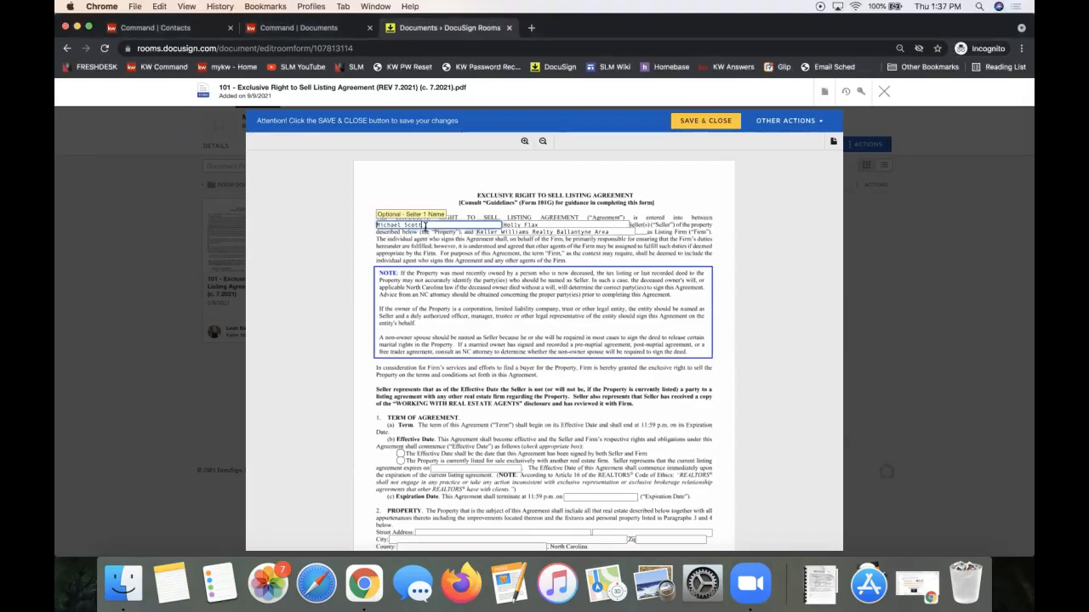
pyautogui.scroll(-3, 499, 372)
pyautogui.click(426, 407)
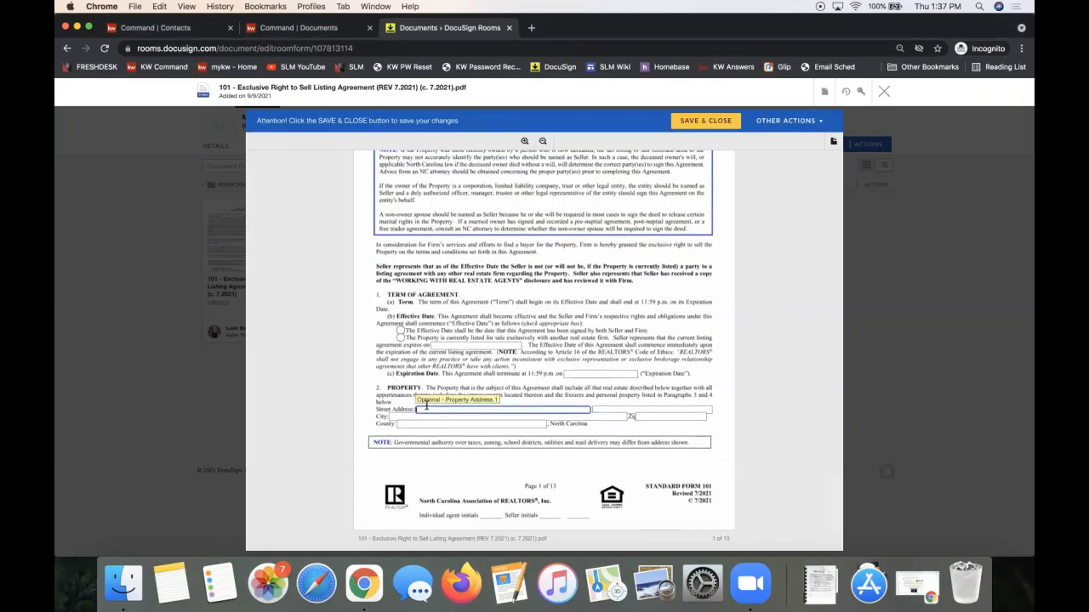
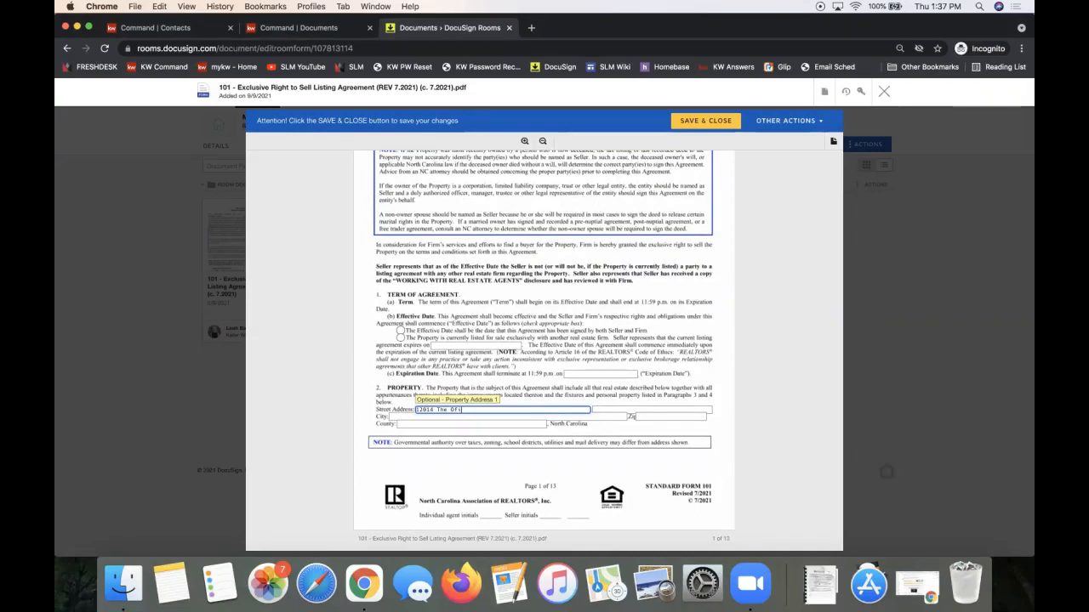
pyautogui.press('Tab')
pyautogui.press('Tab')
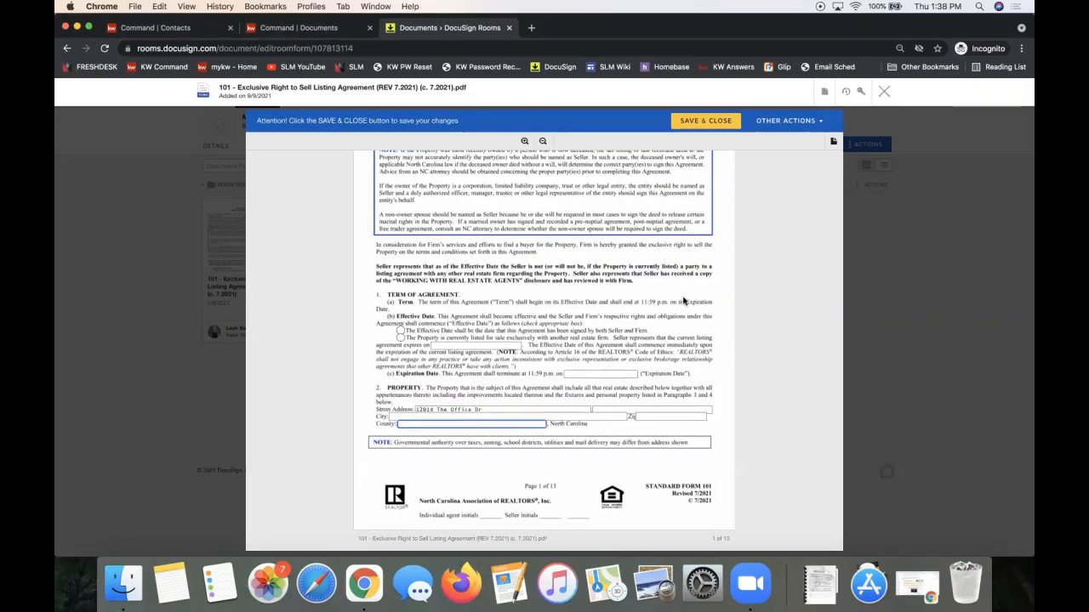
pyautogui.click(705, 120)
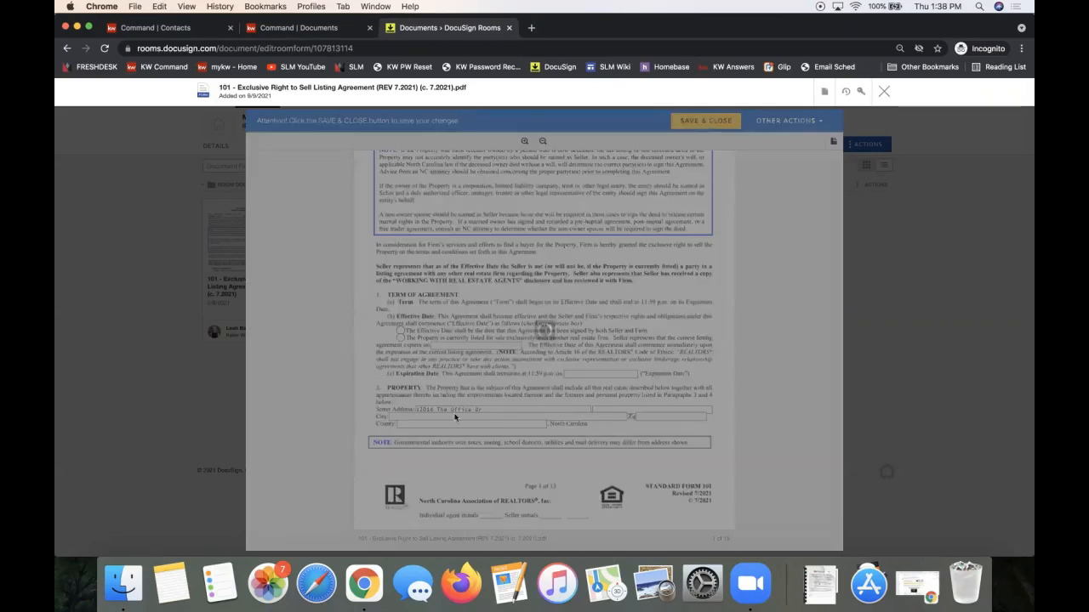
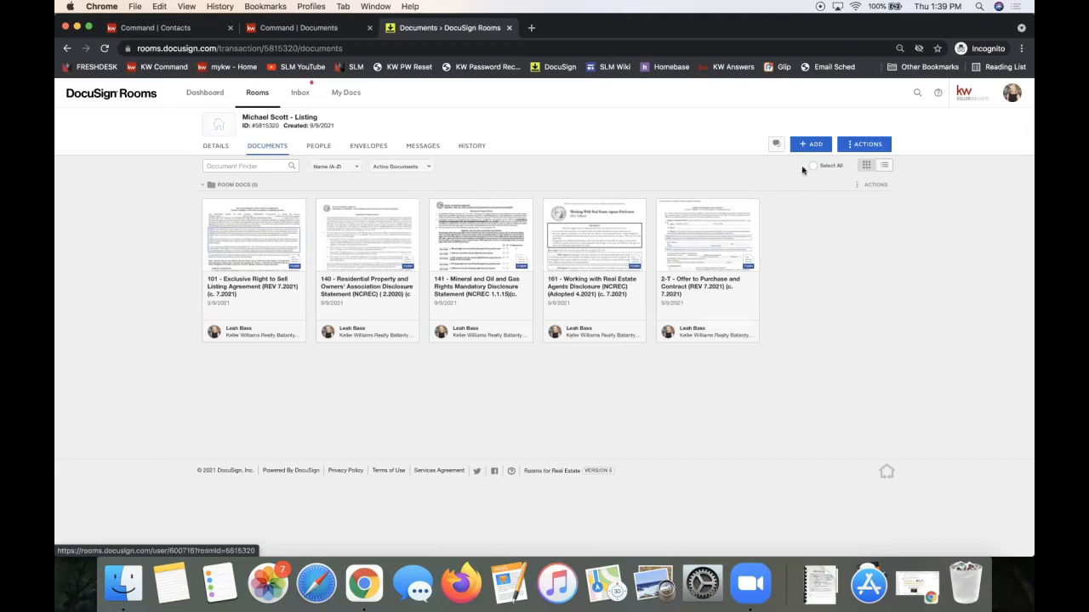
# Upload the 2-T Offer to Purchase and Contract PDF from the Desktop into the room.
pyautogui.click(801, 151)
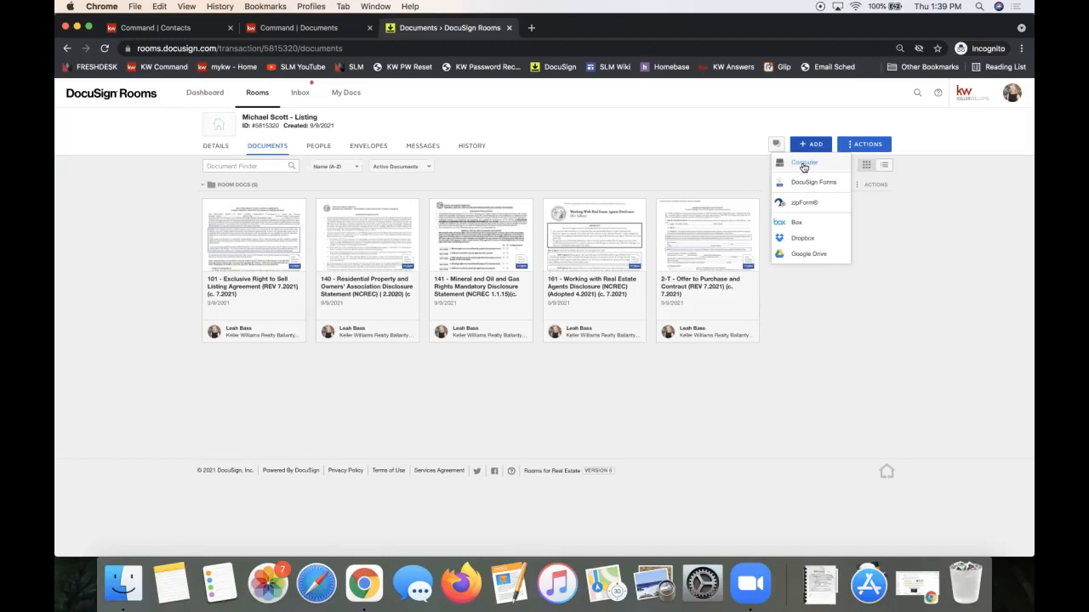
pyautogui.click(804, 167)
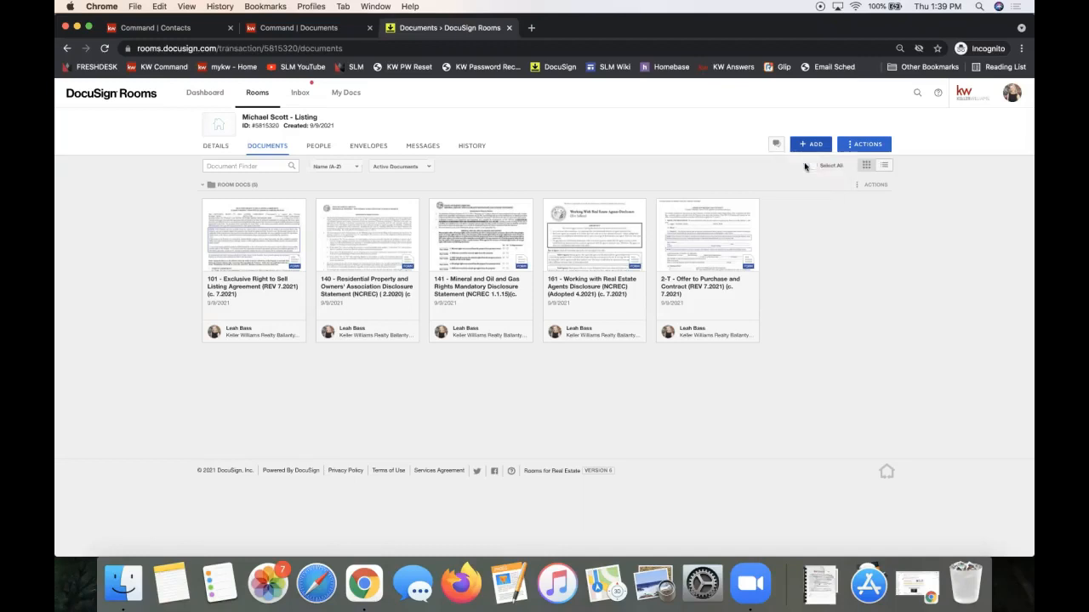
pyautogui.click(324, 149)
pyautogui.scroll(-10, 438, 174)
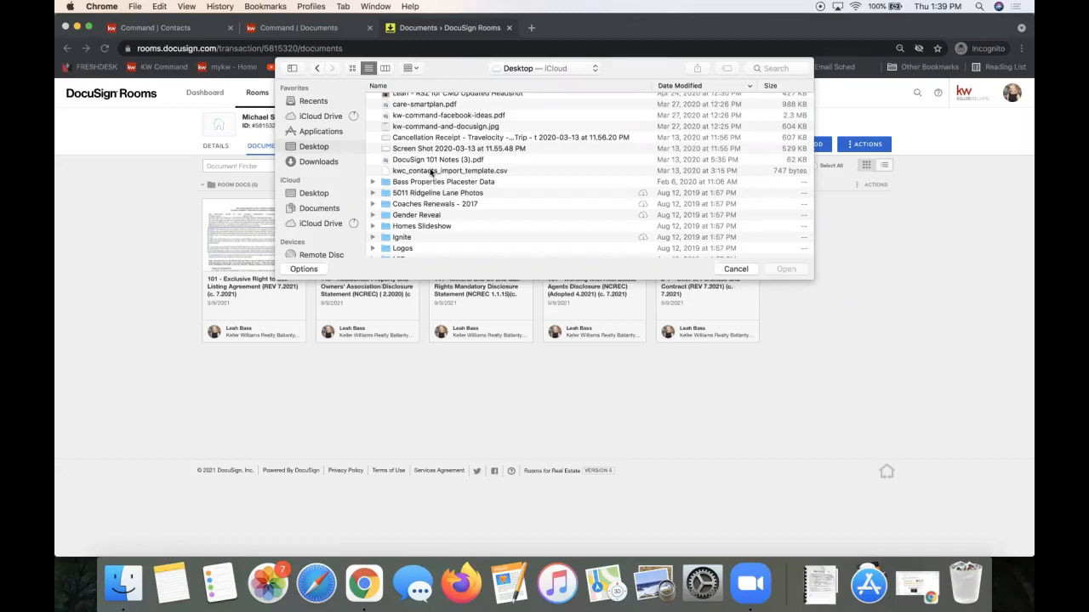
pyautogui.scroll(-10, 446, 150)
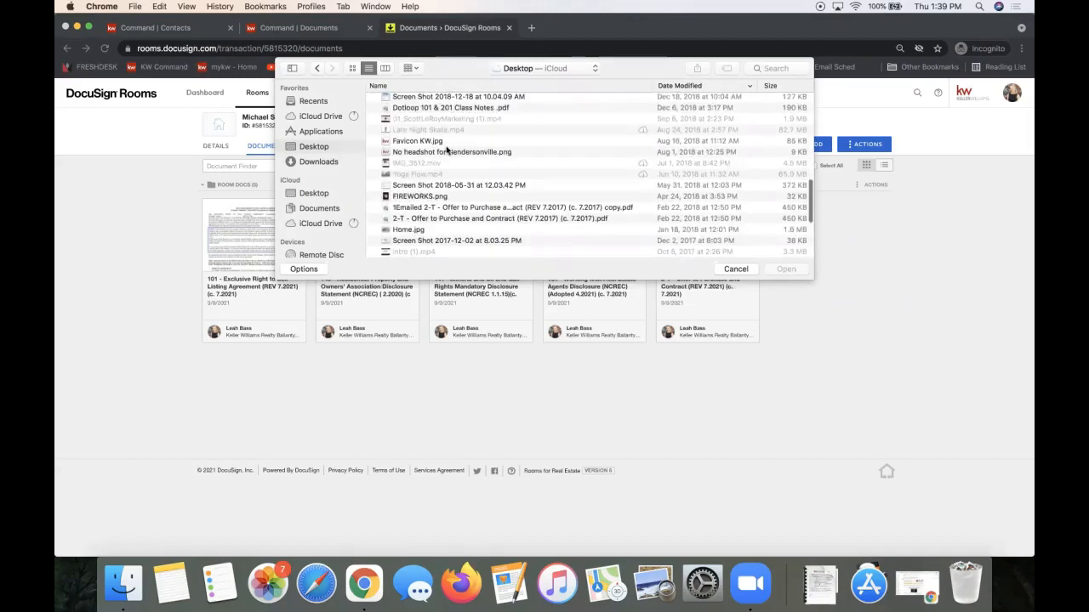
pyautogui.click(438, 219)
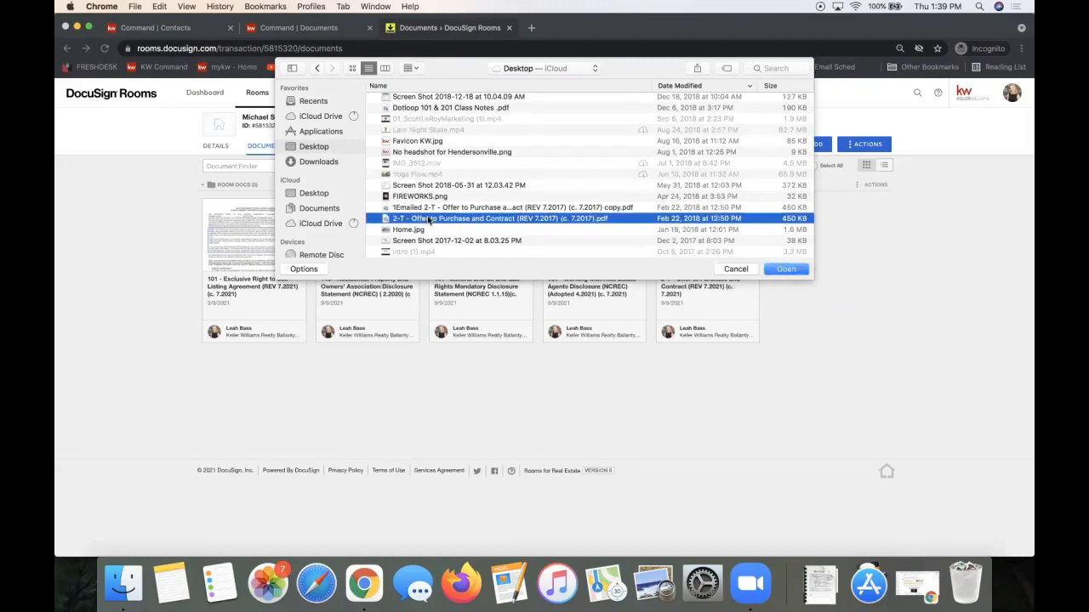
pyautogui.doubleClick(434, 220)
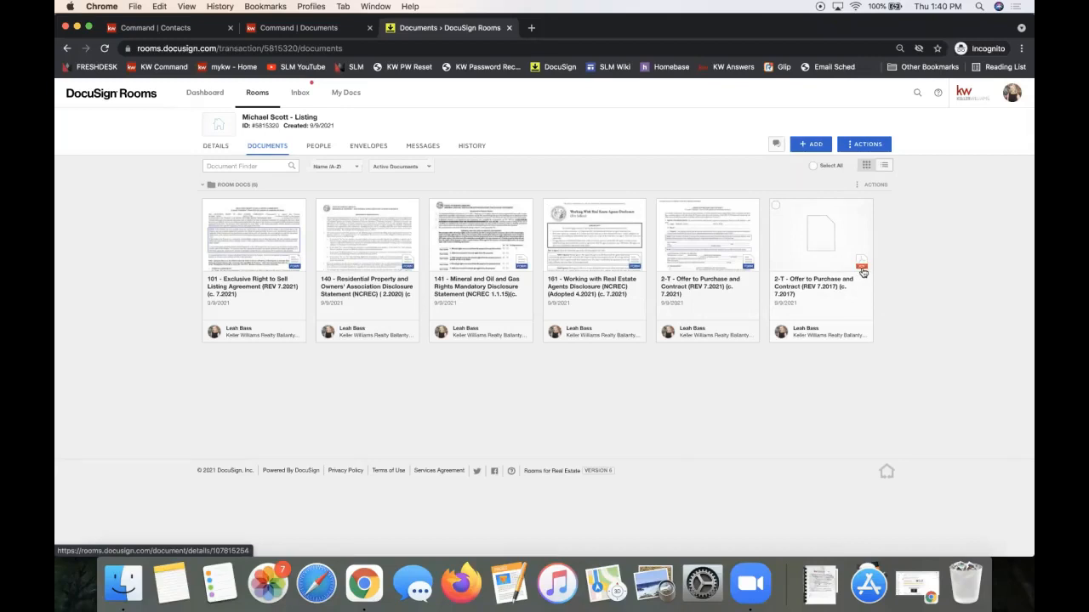
pyautogui.click(812, 236)
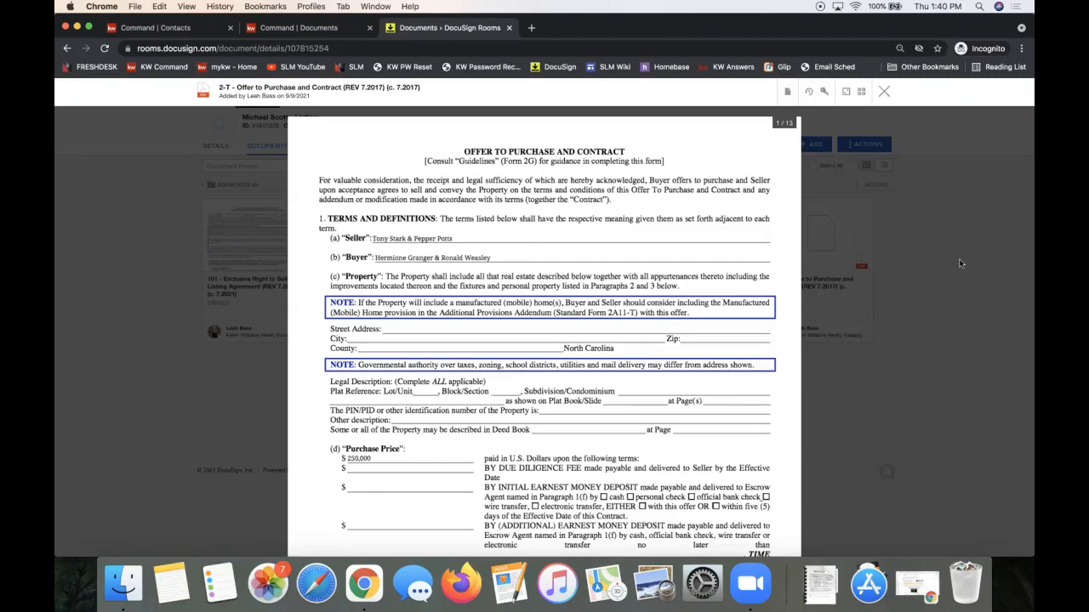
pyautogui.scroll(-5, 717, 326)
pyautogui.scroll(5, 717, 326)
pyautogui.click(885, 92)
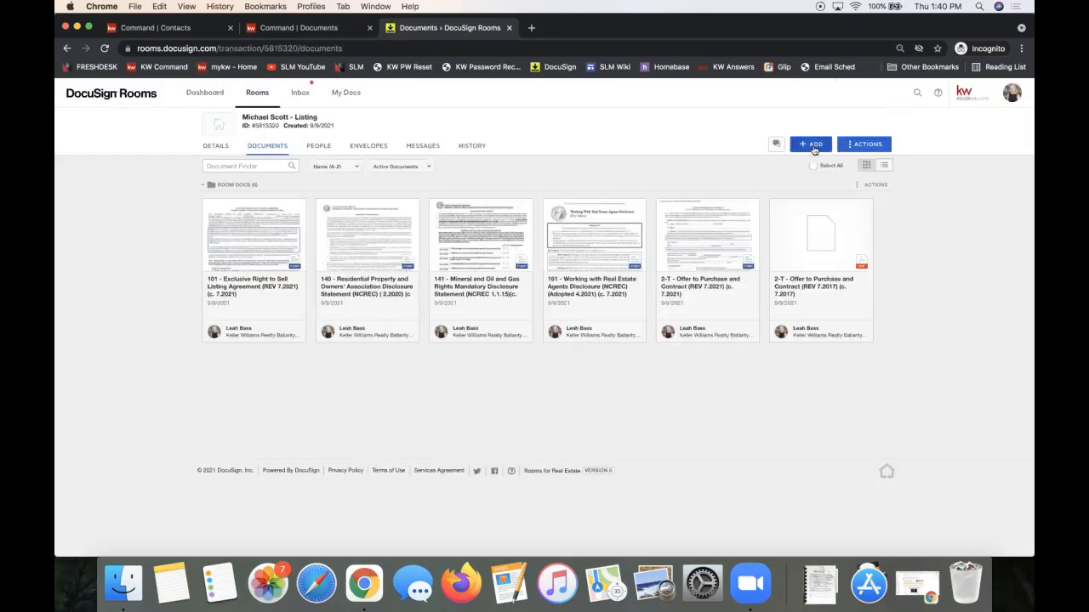
pyautogui.click(813, 144)
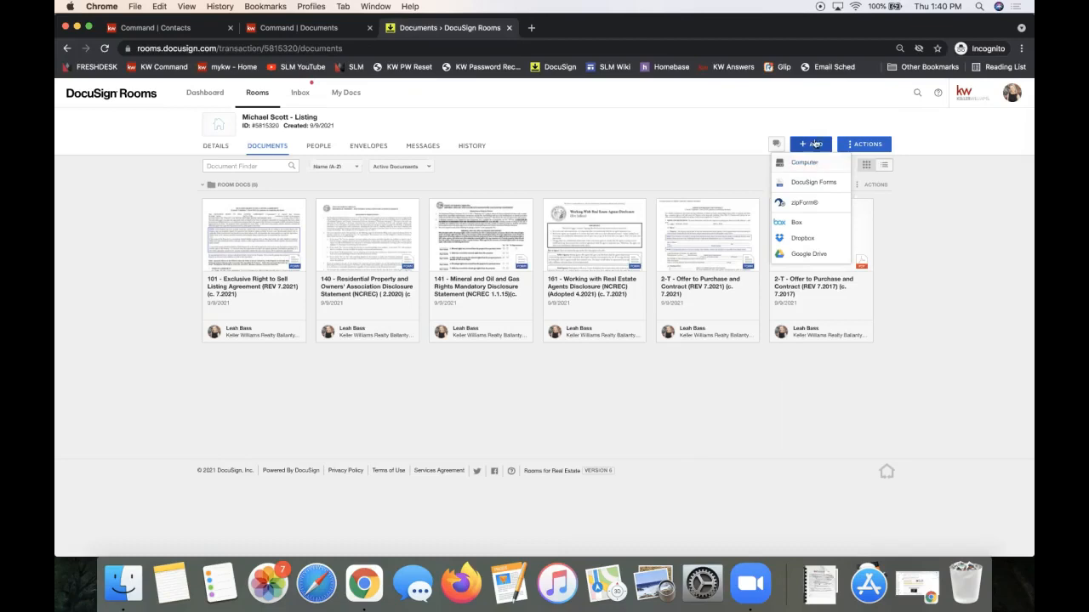
pyautogui.click(913, 247)
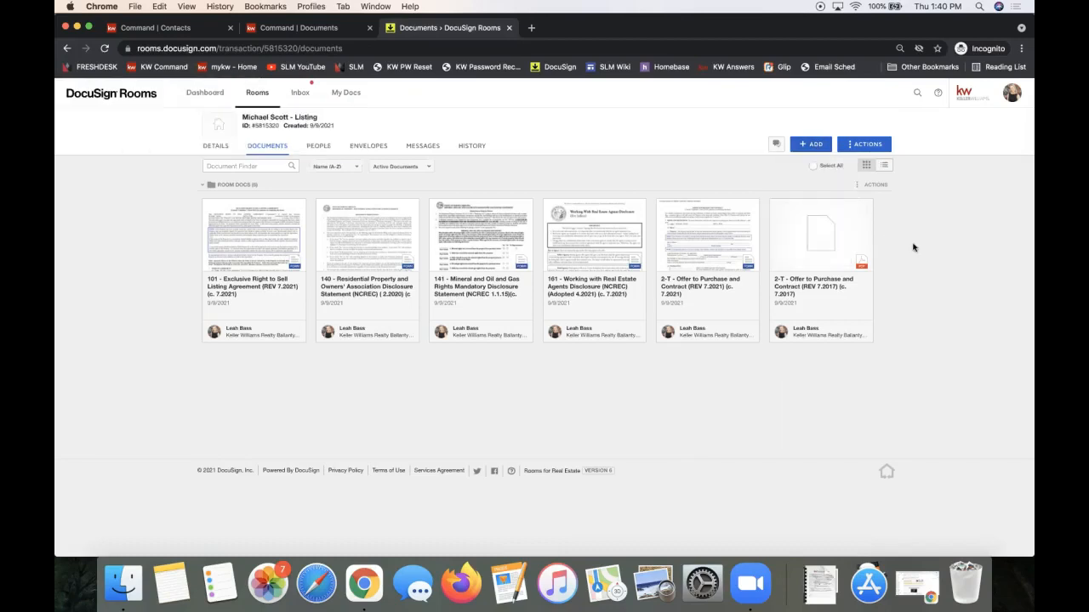
pyautogui.click(815, 245)
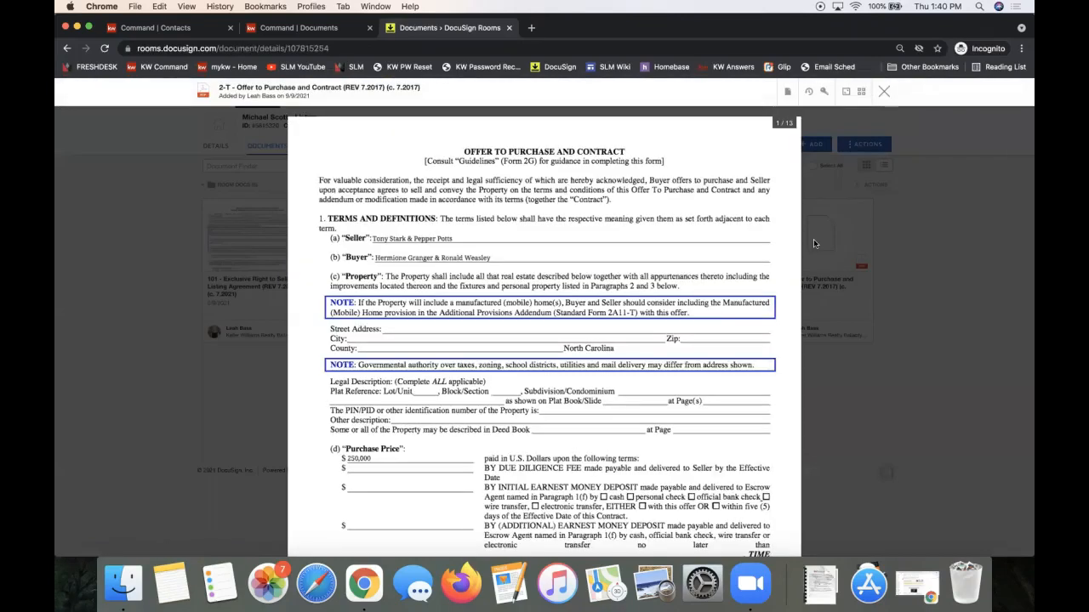
# Create a 'Please DocuSign' envelope from the 2-T Offer to Purchase and Contract document.
pyautogui.click(788, 94)
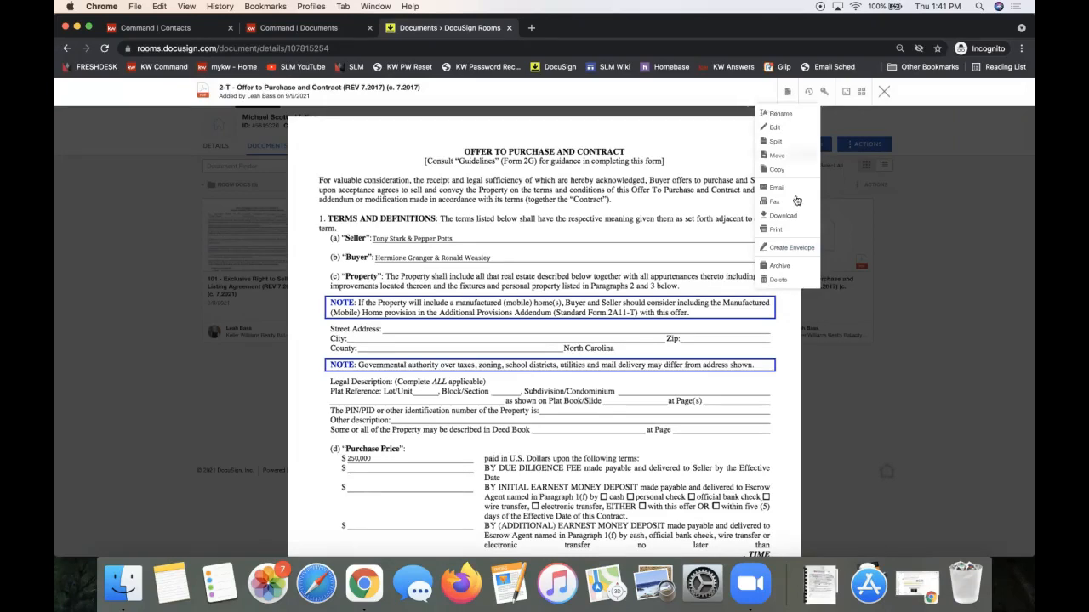
pyautogui.click(787, 249)
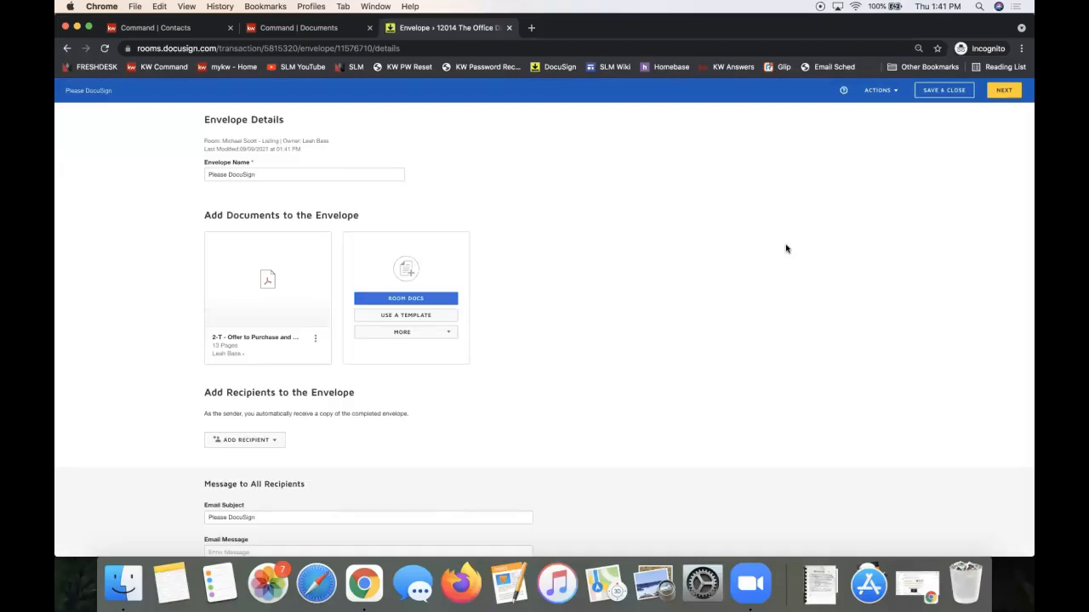
# Highlight the Envelope Details heading while reviewing the envelope's settings.
pyautogui.doubleClick(205, 119)
pyautogui.tripleClick(205, 119)
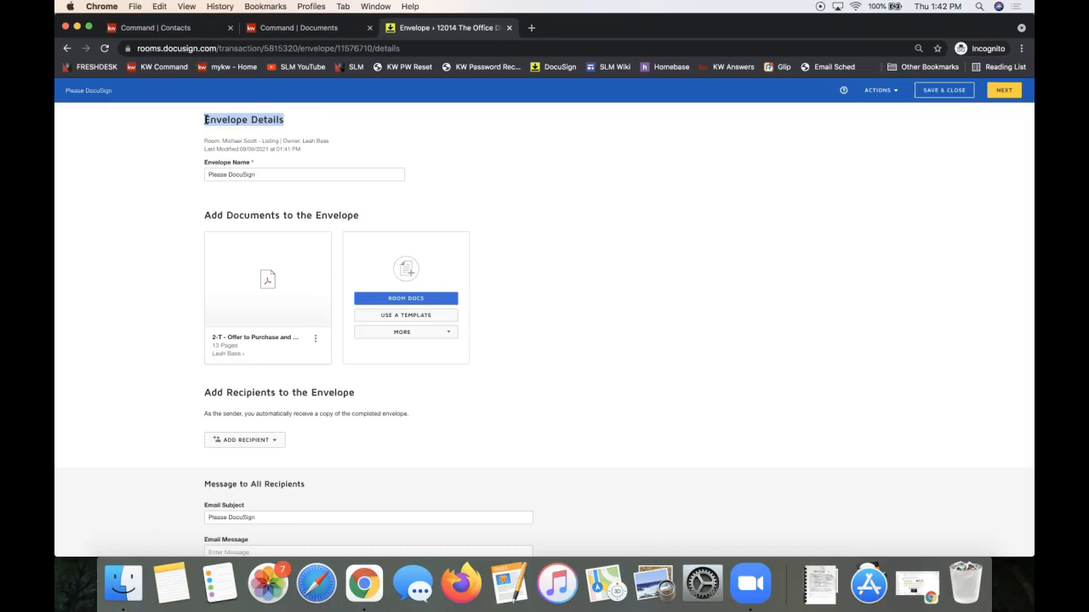
pyautogui.moveTo(282, 258)
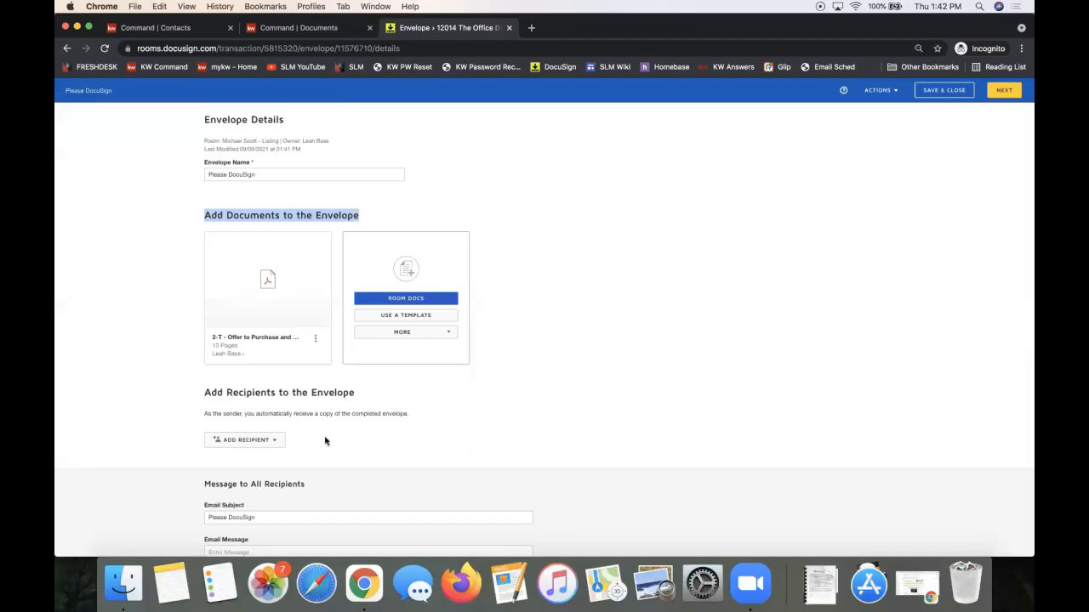
pyautogui.scroll(-1, 260, 393)
pyautogui.scroll(1, 261, 393)
pyautogui.scroll(-1, 260, 394)
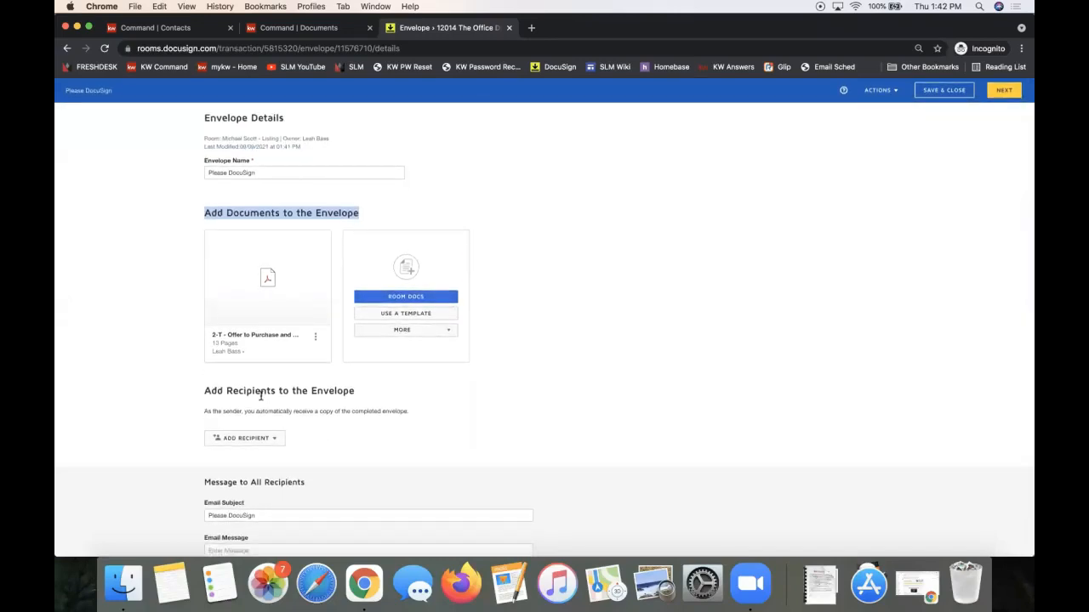
# Highlight the Add Recipients heading and show the Room Participants and Email Address choices.
pyautogui.tripleClick(253, 409)
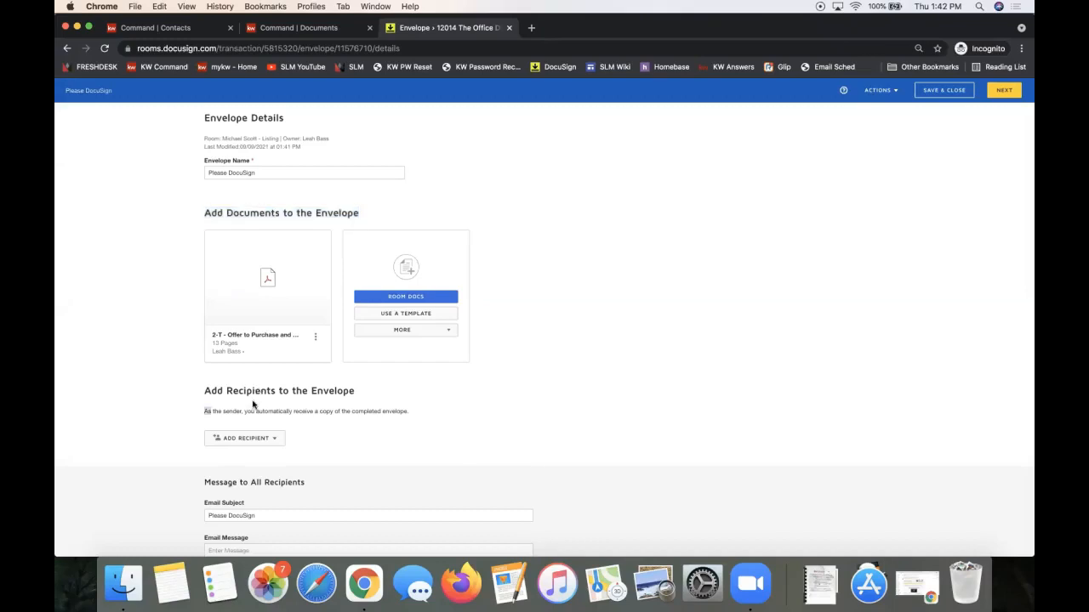
pyautogui.doubleClick(238, 391)
pyautogui.click(238, 391)
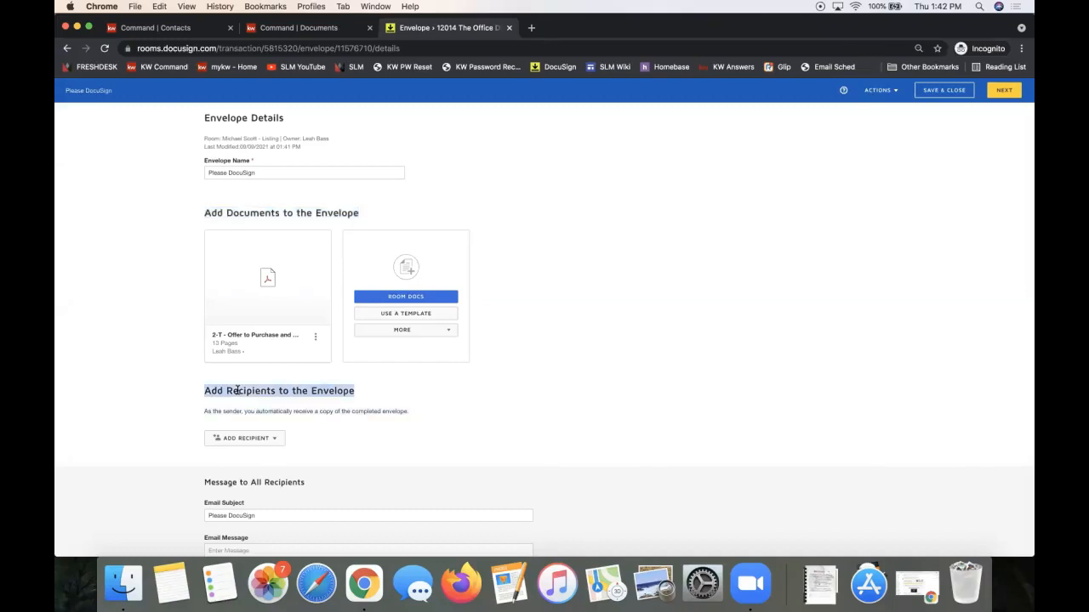
pyautogui.click(231, 447)
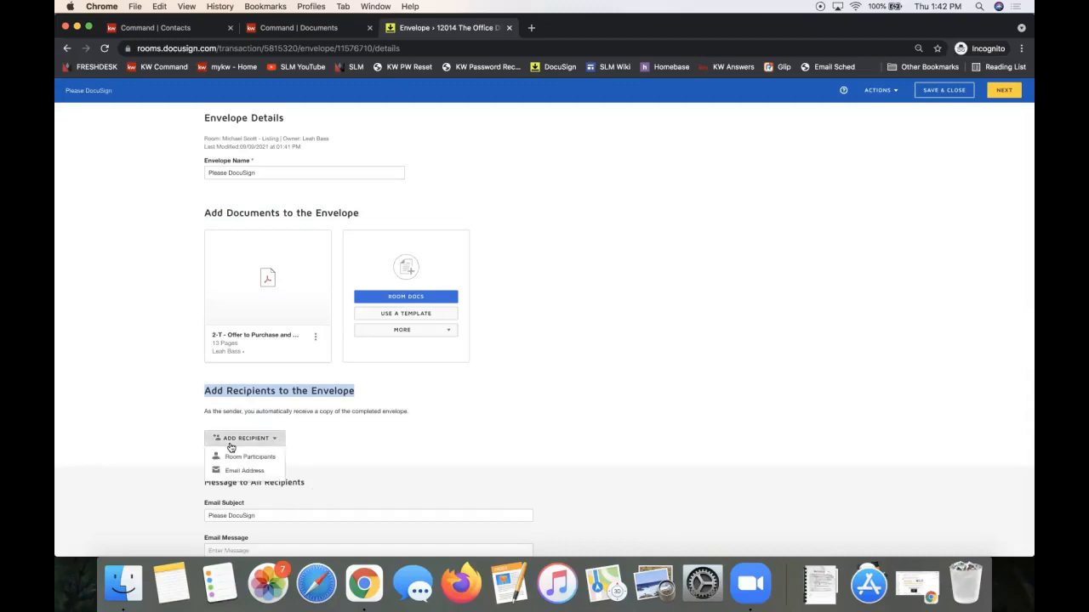
pyautogui.scroll(-1, 245, 438)
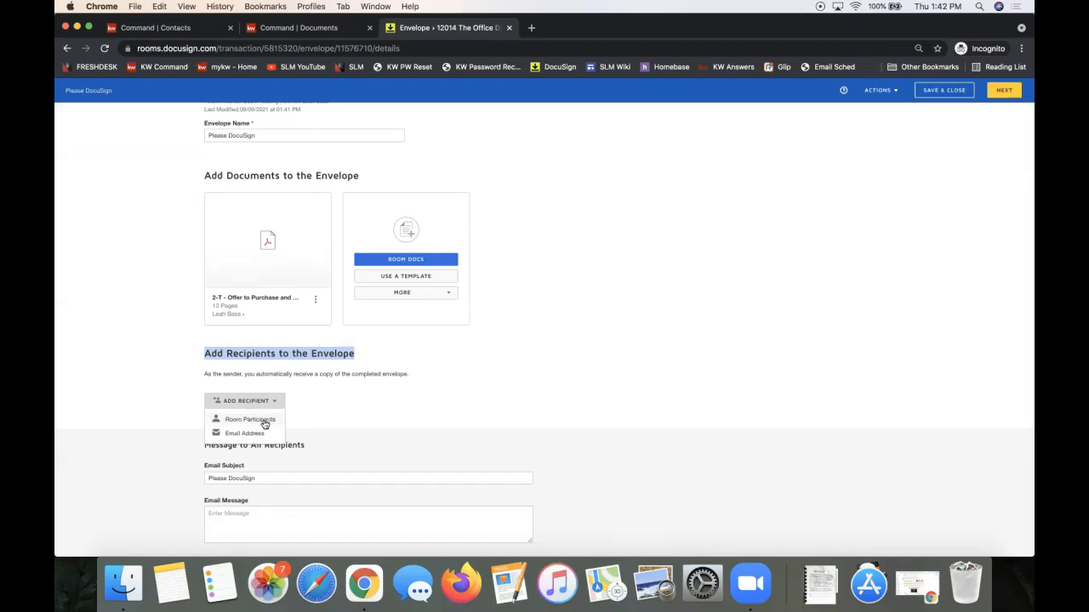
# Add Seller 1 and Seller 2 from Room Participants as envelope recipients.
pyautogui.click(263, 421)
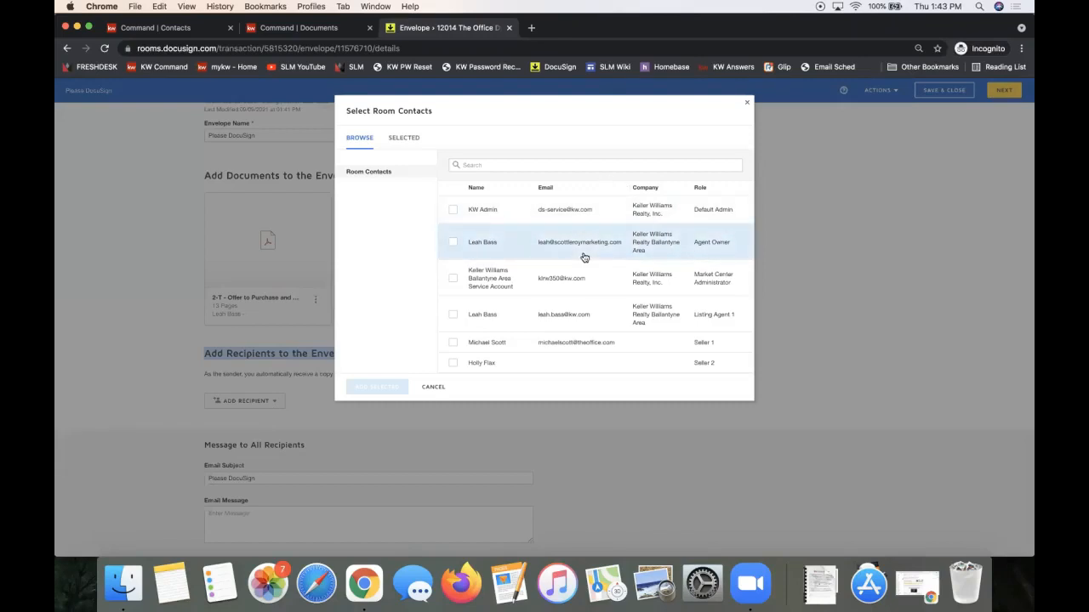
pyautogui.click(452, 346)
pyautogui.click(452, 363)
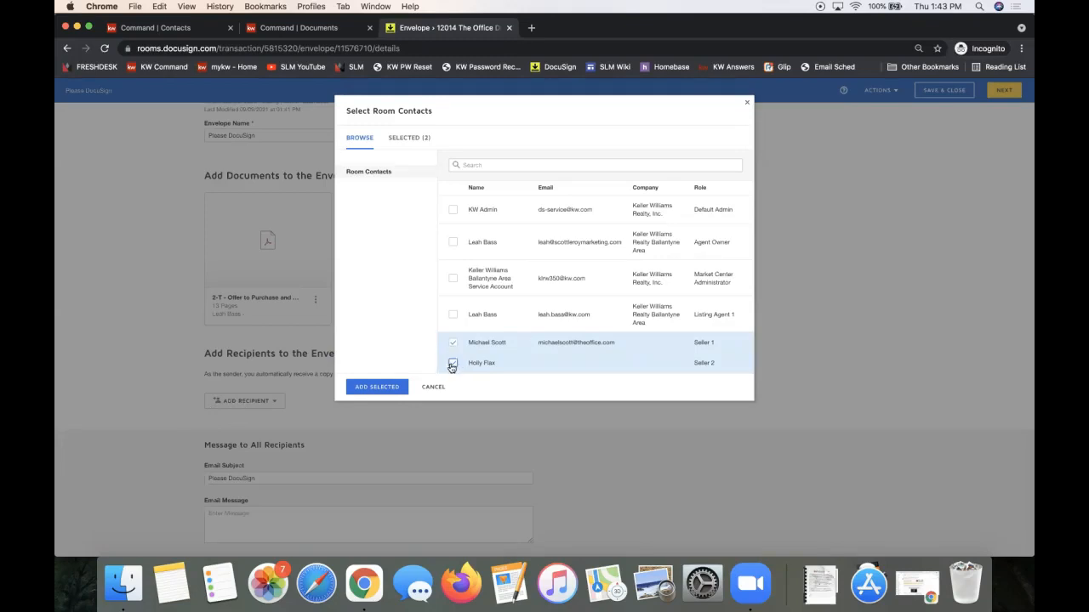
pyautogui.click(377, 387)
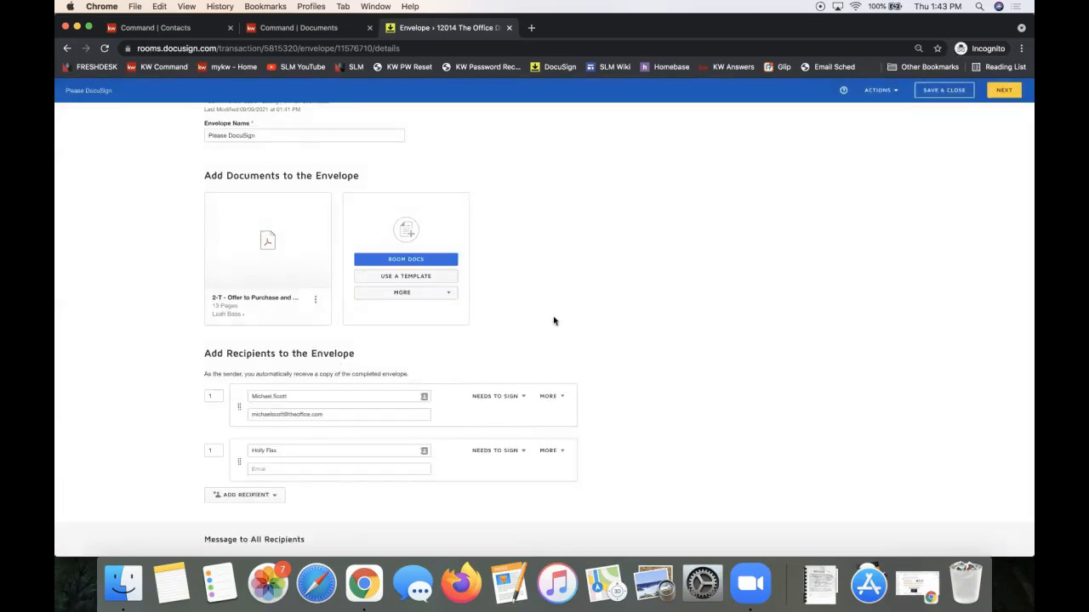
# Fill in the second seller's e-mail address on their recipient entry.
pyautogui.scroll(-3, 554, 321)
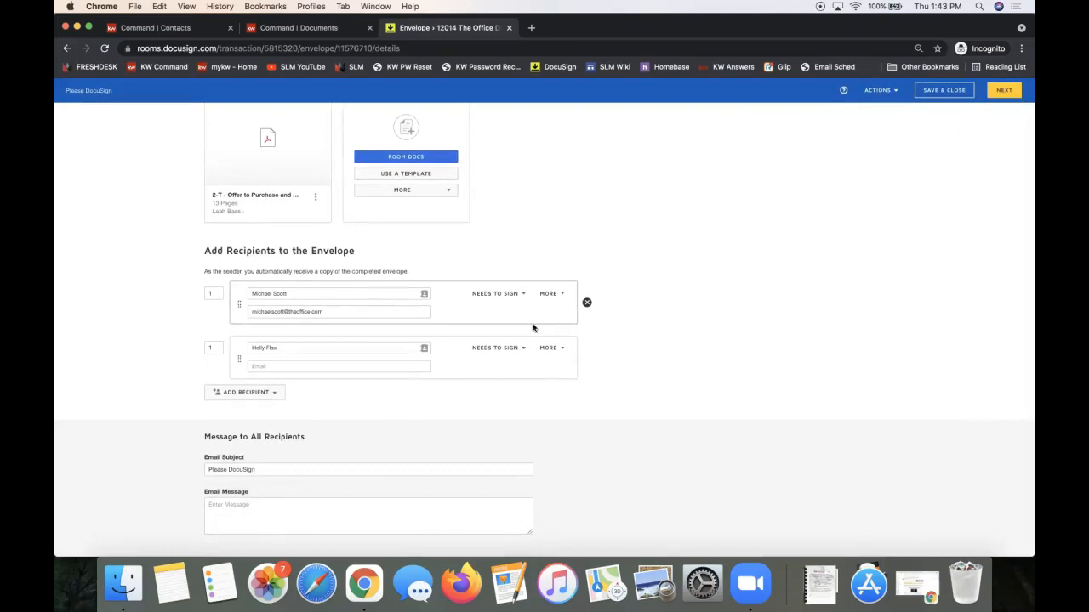
pyautogui.click(333, 366)
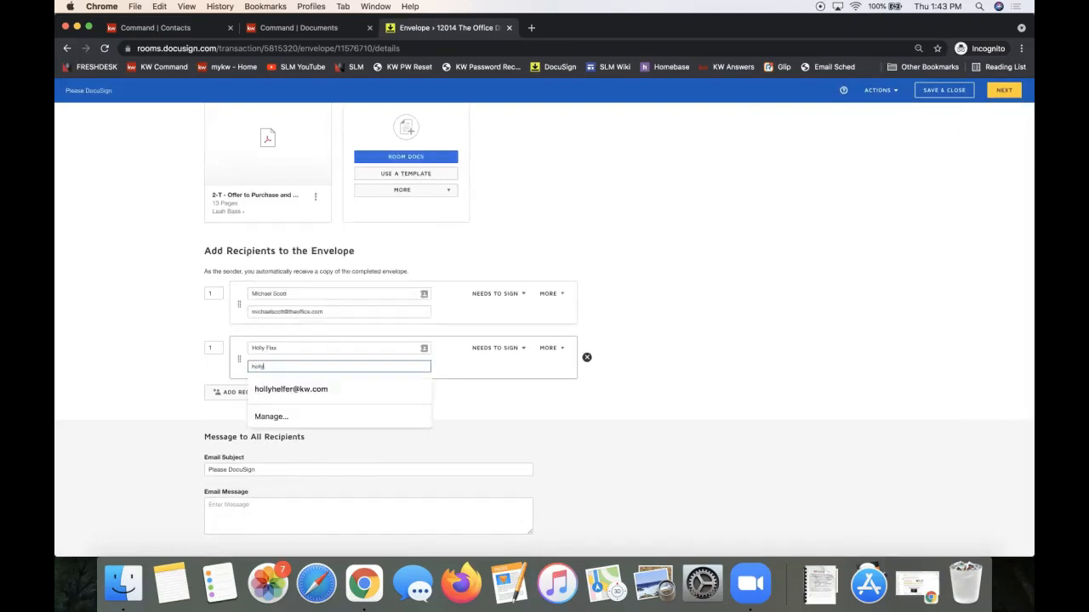
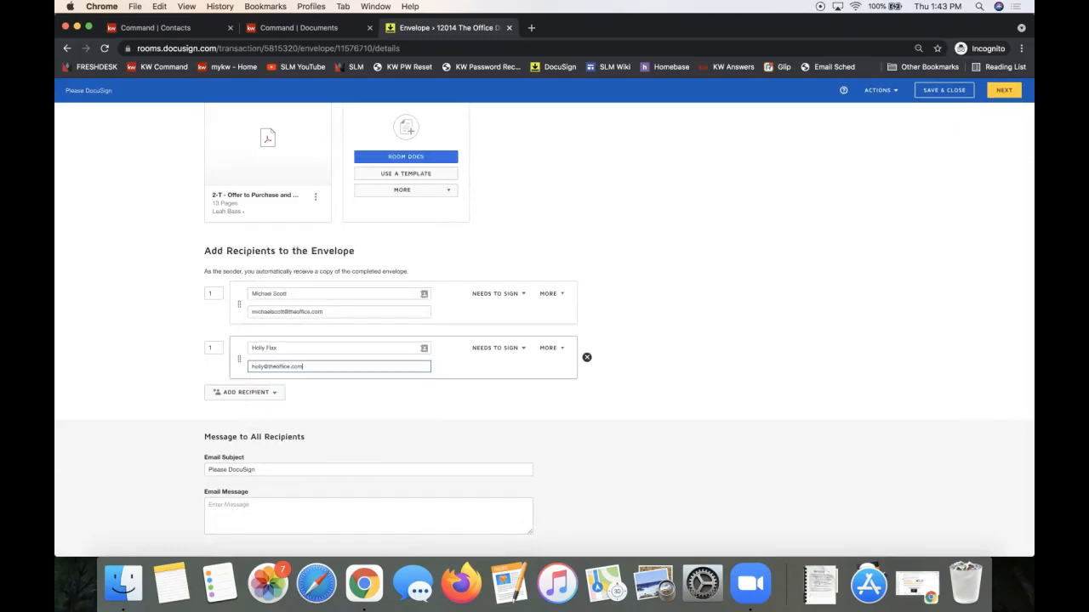
pyautogui.click(337, 400)
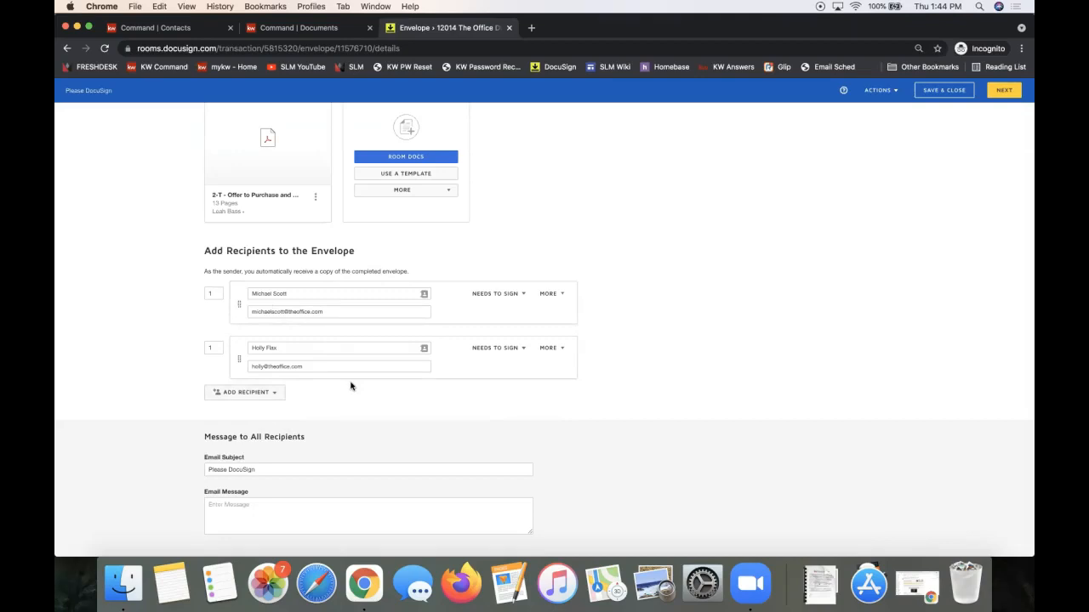
# Add a third recipient by e-mail address, entering their full name and e-mail.
pyautogui.click(225, 398)
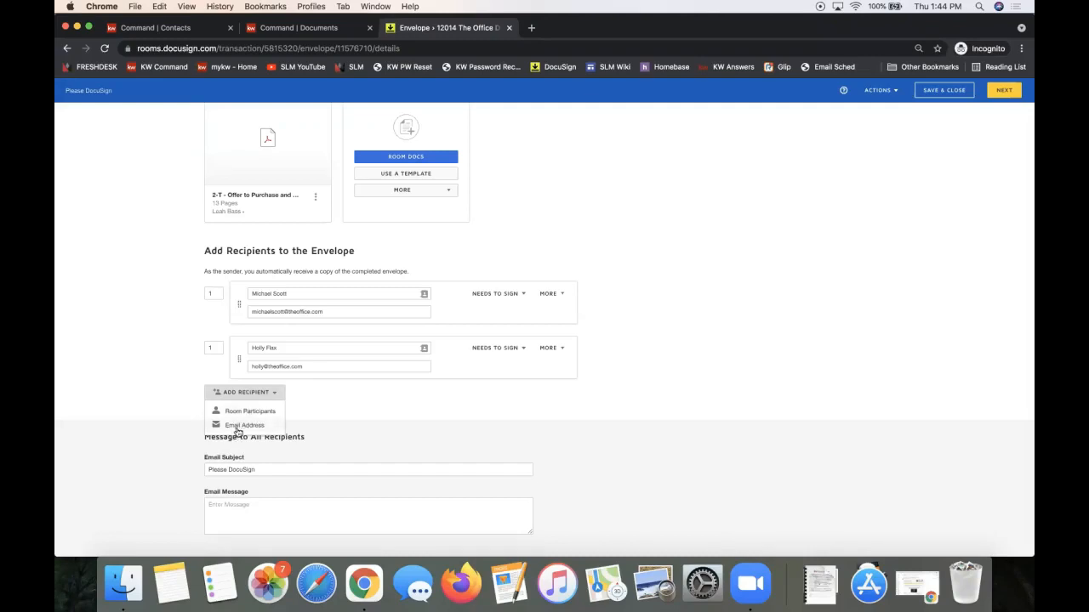
pyautogui.click(245, 426)
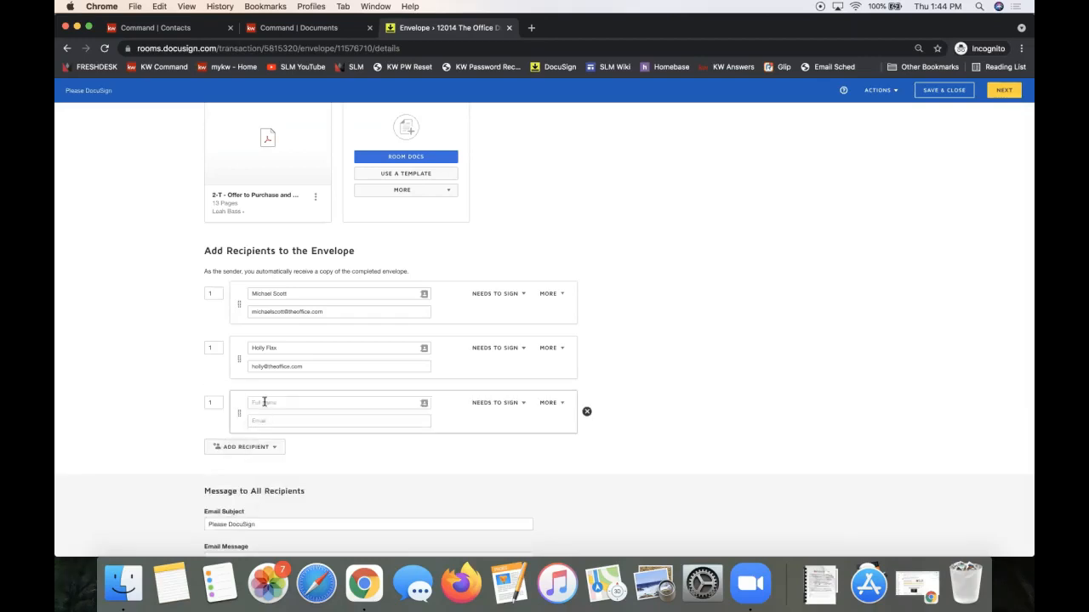
pyautogui.click(264, 402)
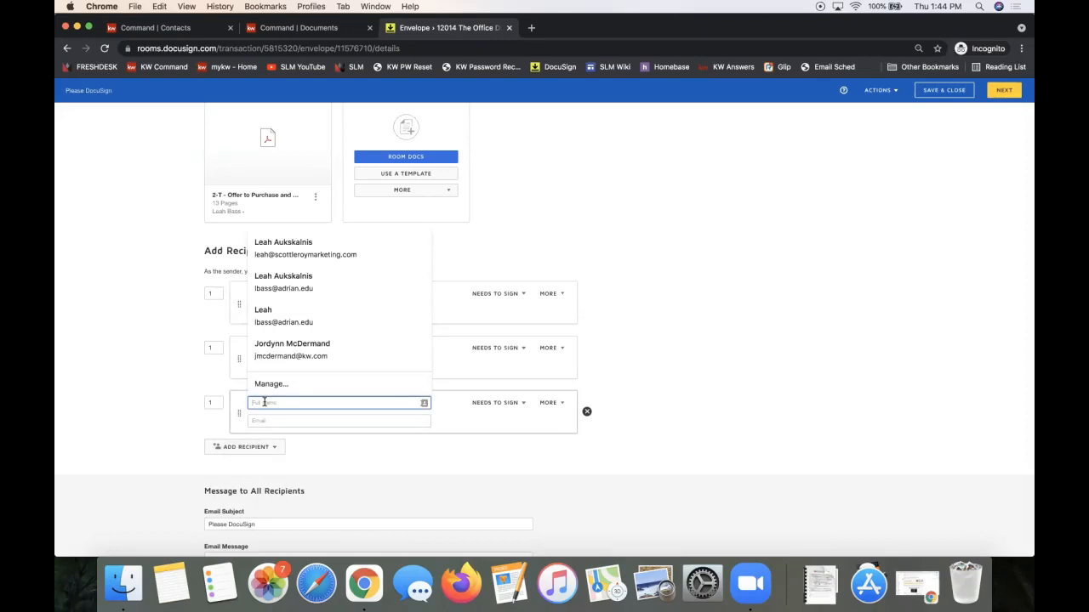
pyautogui.write('Tammy Transactions')
pyautogui.click(270, 420)
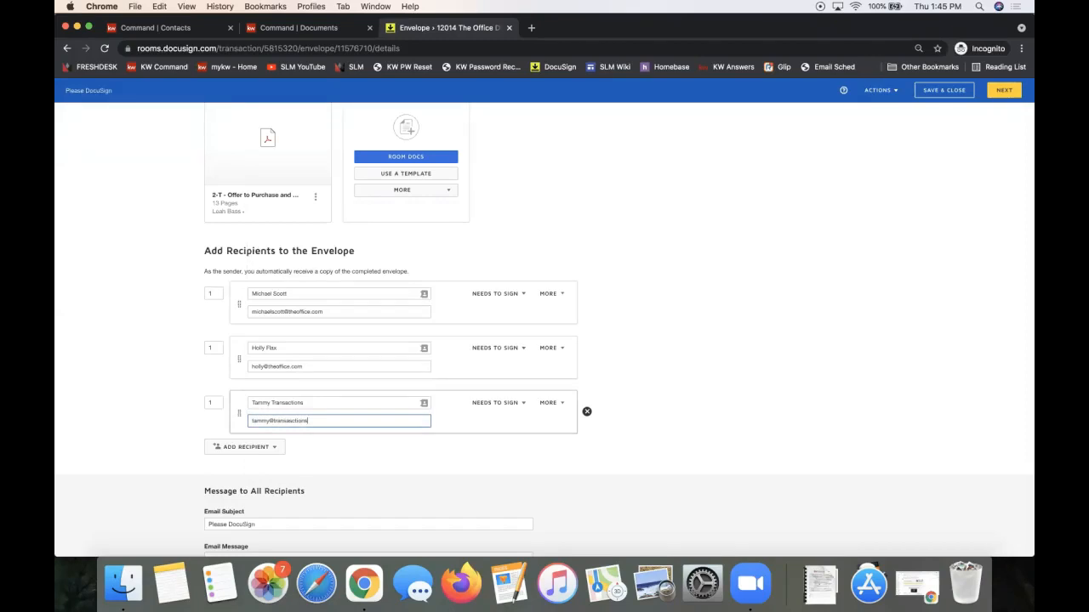
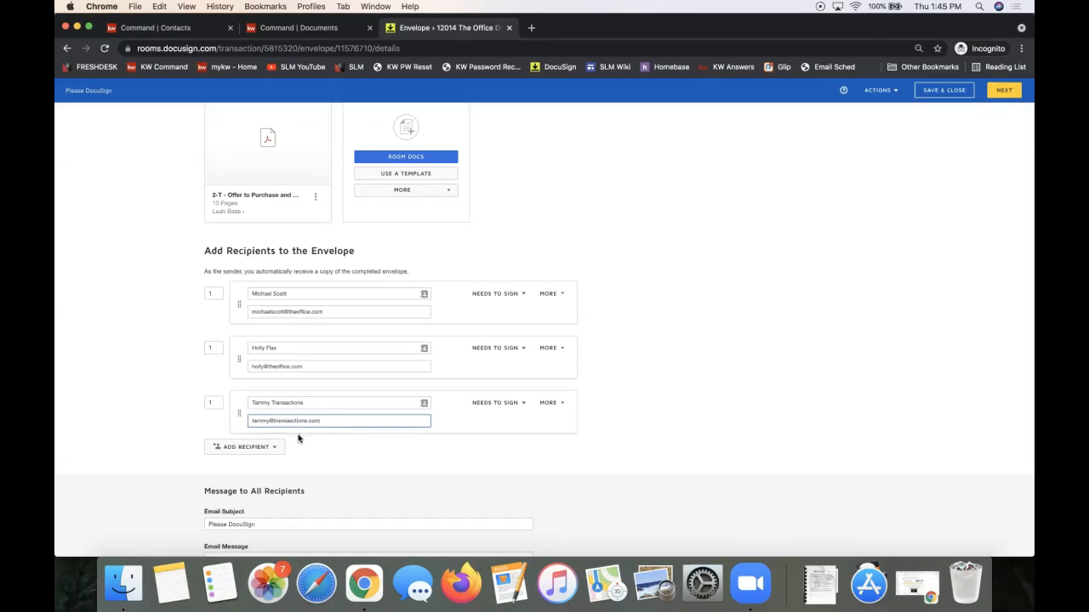
pyautogui.click(214, 294)
# Change the third recipient's signing order from 1 to 2.
pyautogui.click(214, 349)
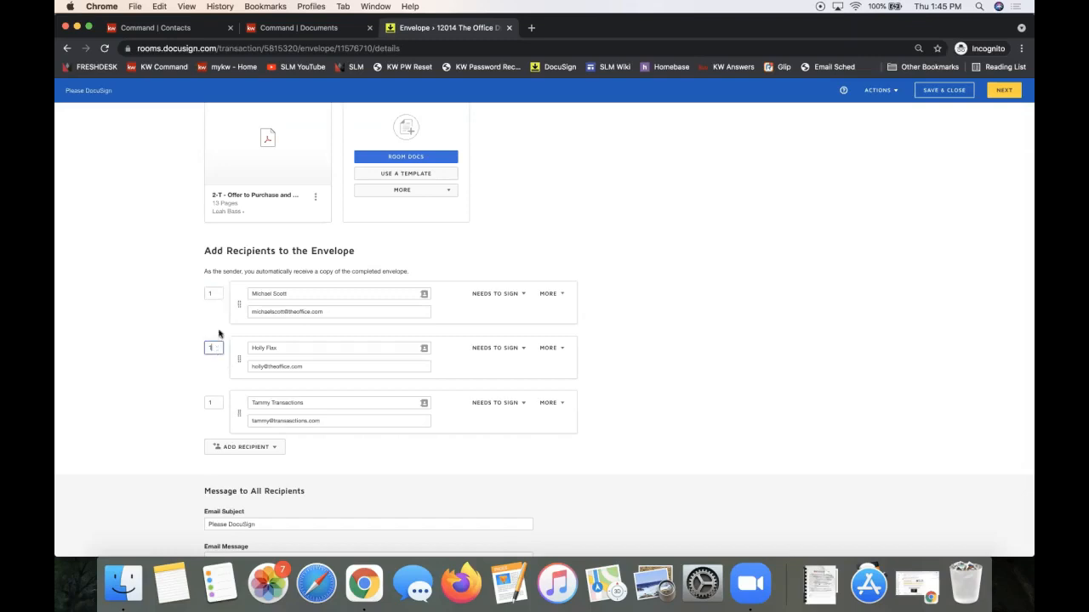
pyautogui.click(213, 293)
pyautogui.click(215, 350)
pyautogui.click(214, 403)
pyautogui.press('BackSpace')
pyautogui.write('2')
pyautogui.click(214, 293)
# Recheck the signing orders, with both sellers at 1 and the third recipient at 2.
pyautogui.click(214, 347)
pyautogui.click(497, 296)
pyautogui.click(497, 296)
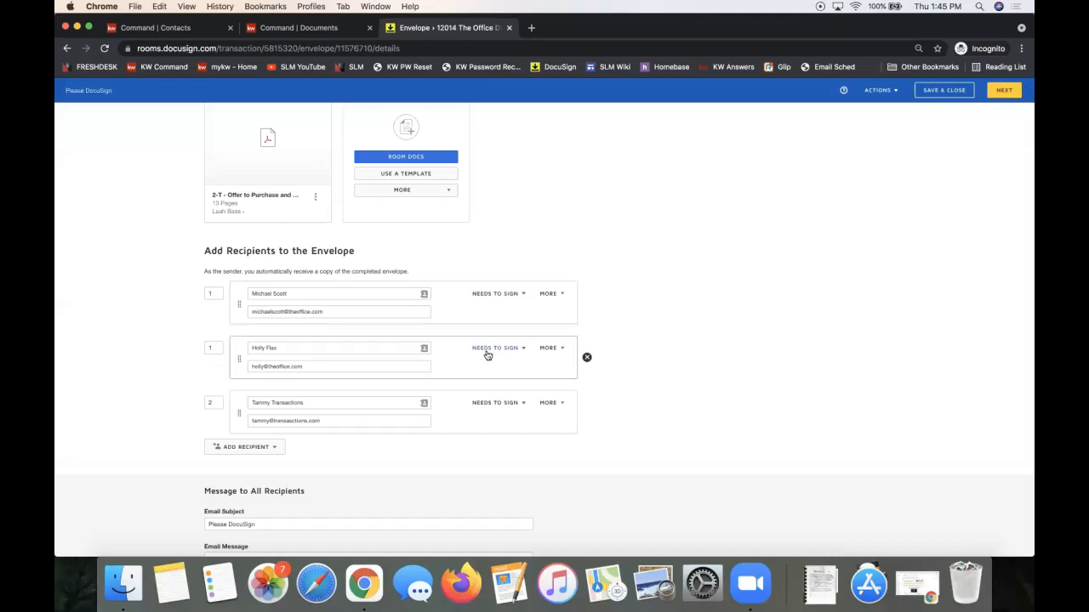
pyautogui.moveTo(218, 403); pyautogui.dragTo(205, 404)
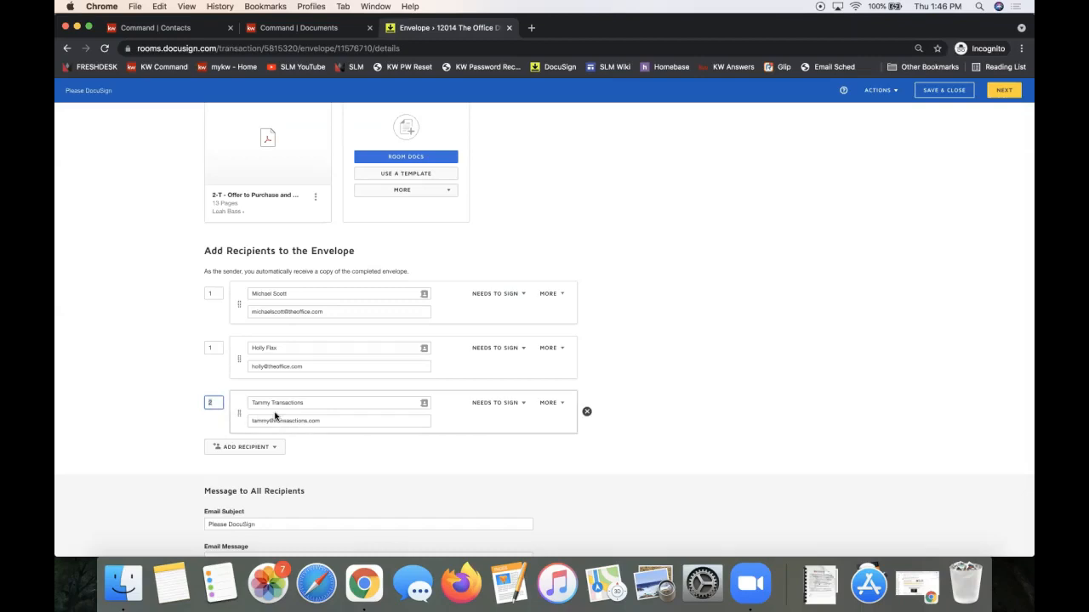
pyautogui.click(214, 348)
pyautogui.click(215, 293)
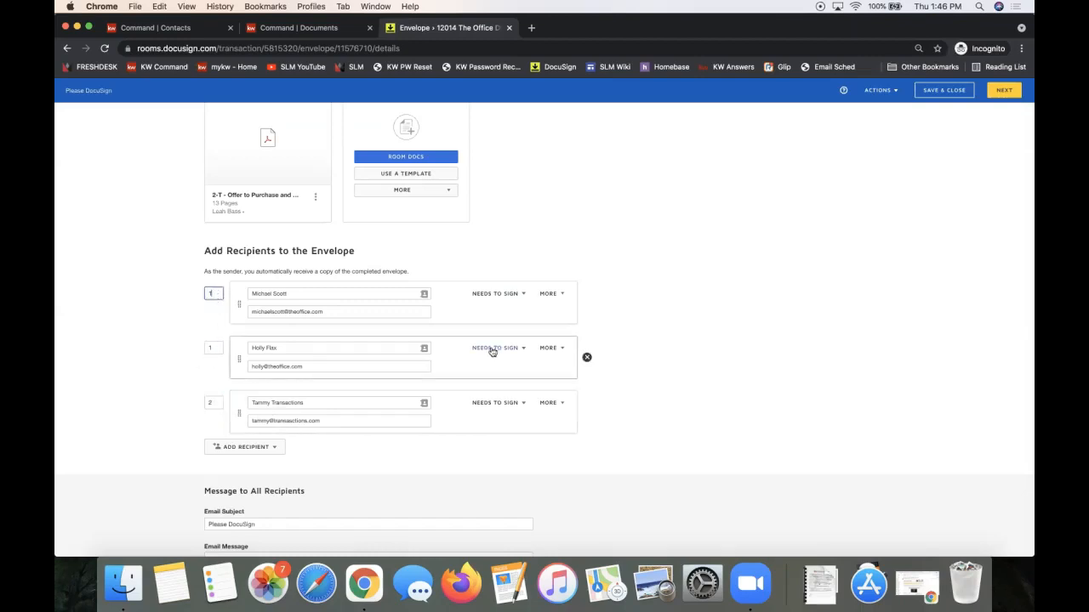
pyautogui.click(497, 405)
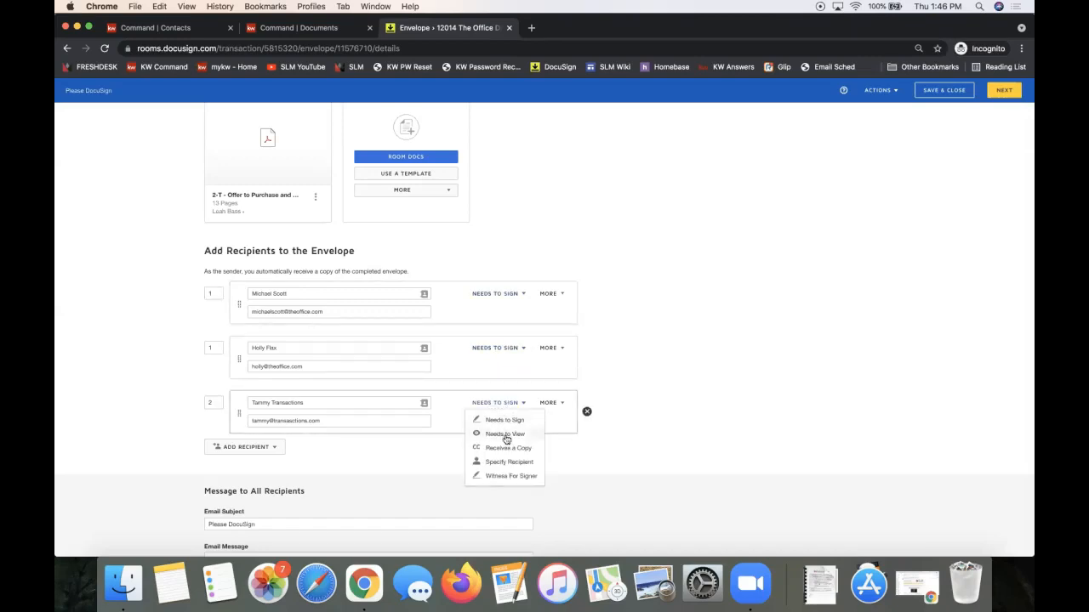
# Change the third recipient's role from Needs to Sign to Receives a Copy.
pyautogui.click(505, 434)
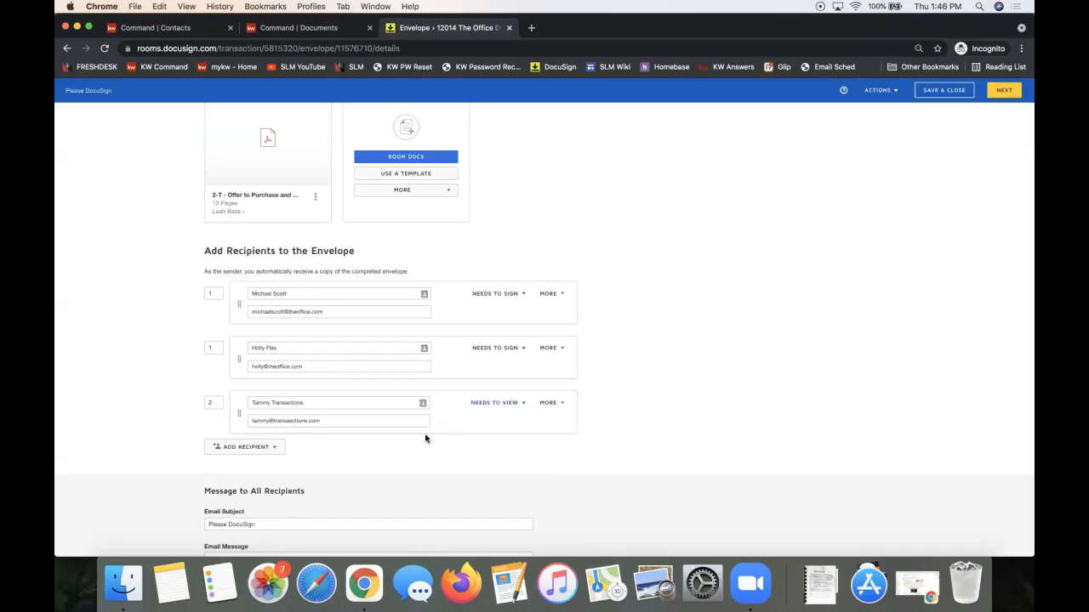
pyautogui.click(507, 406)
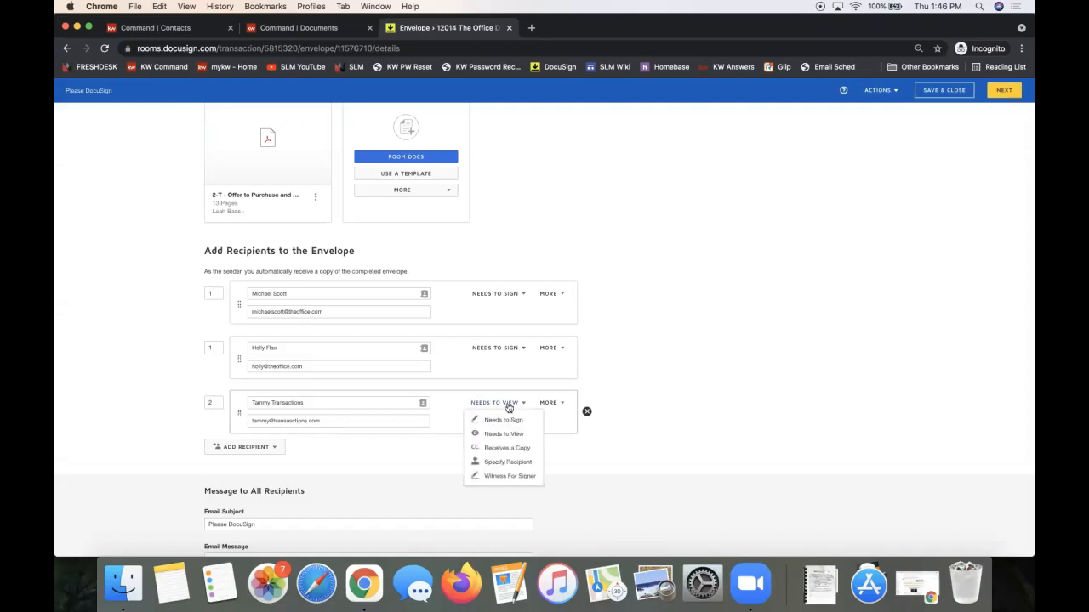
pyautogui.click(513, 452)
pyautogui.click(490, 405)
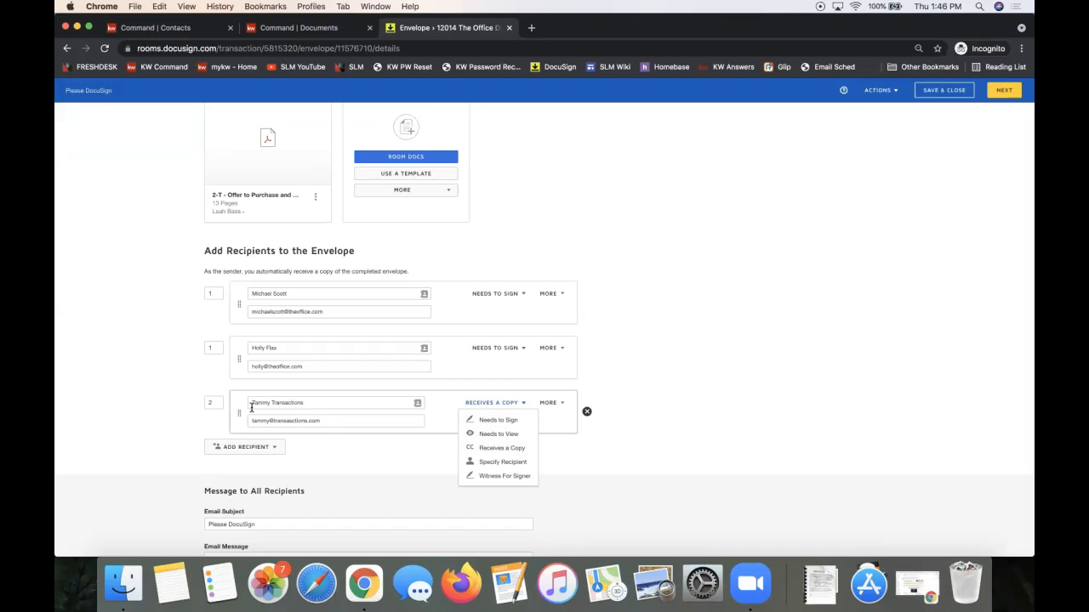
pyautogui.click(508, 448)
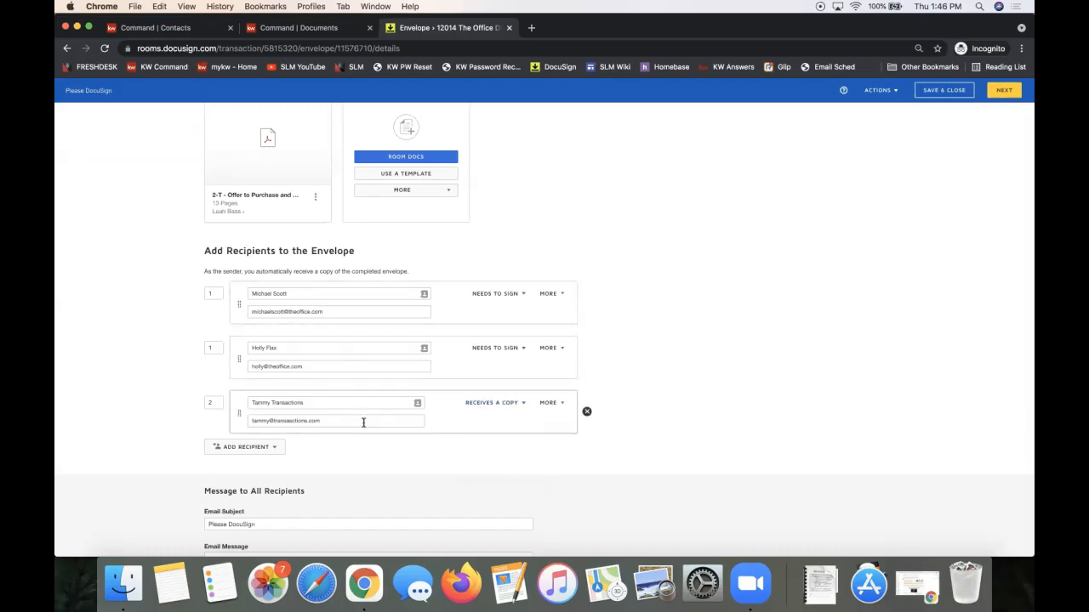
pyautogui.click(212, 348)
pyautogui.click(214, 293)
pyautogui.click(210, 403)
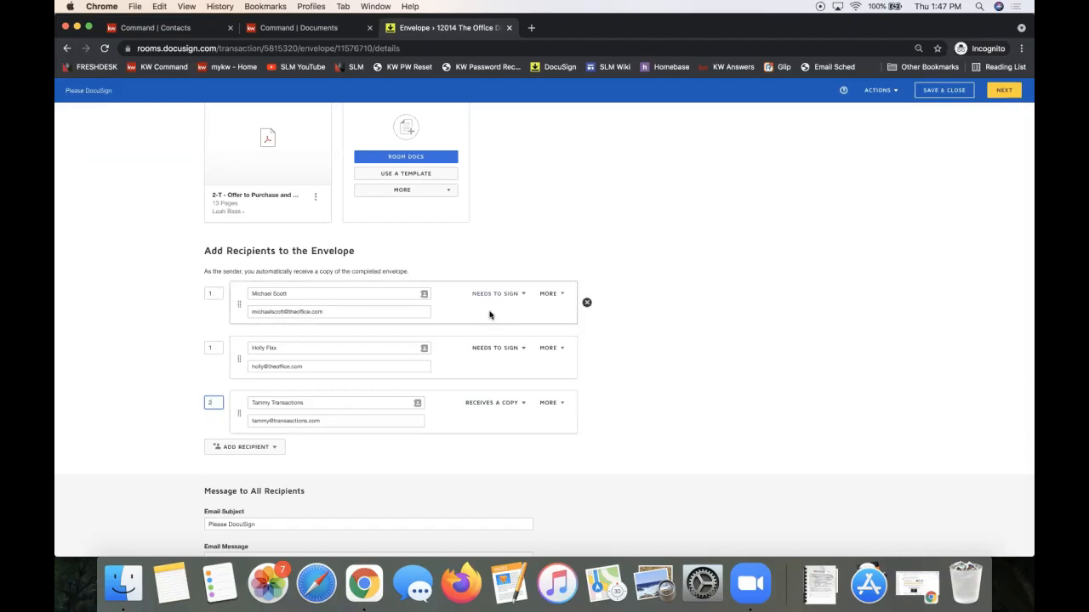
# Submit the recipient setup with NEXT to reach the field-placement step.
pyautogui.click(786, 349)
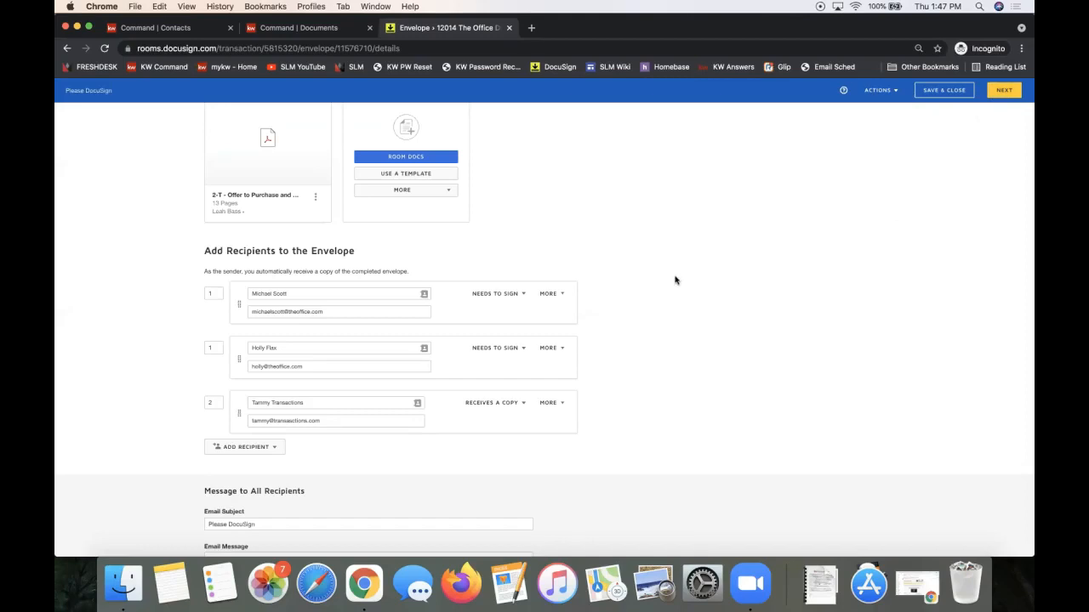
pyautogui.scroll(3, 675, 280)
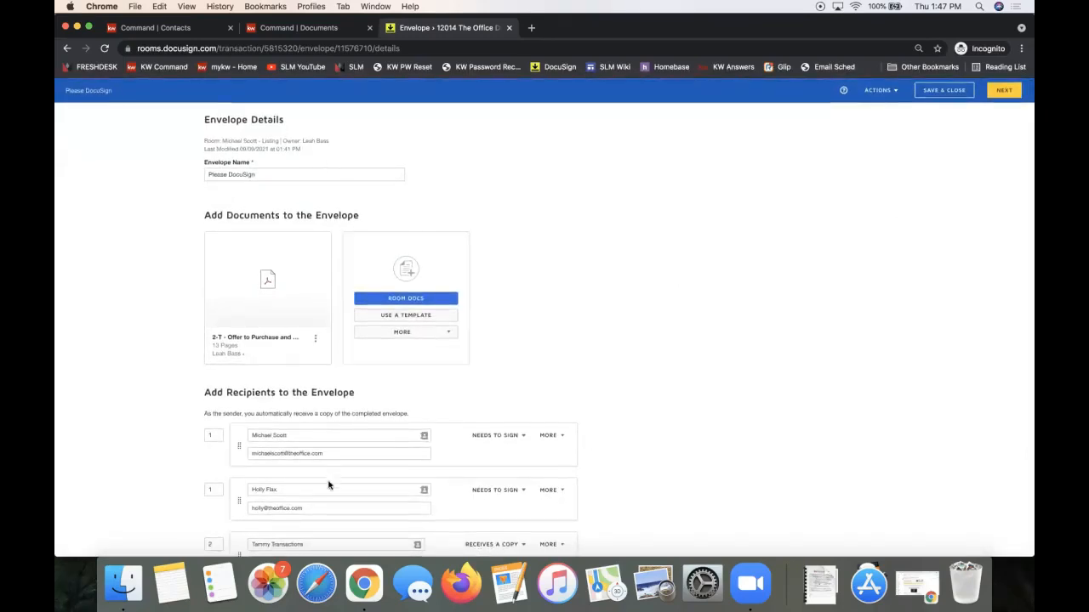
pyautogui.click(1000, 93)
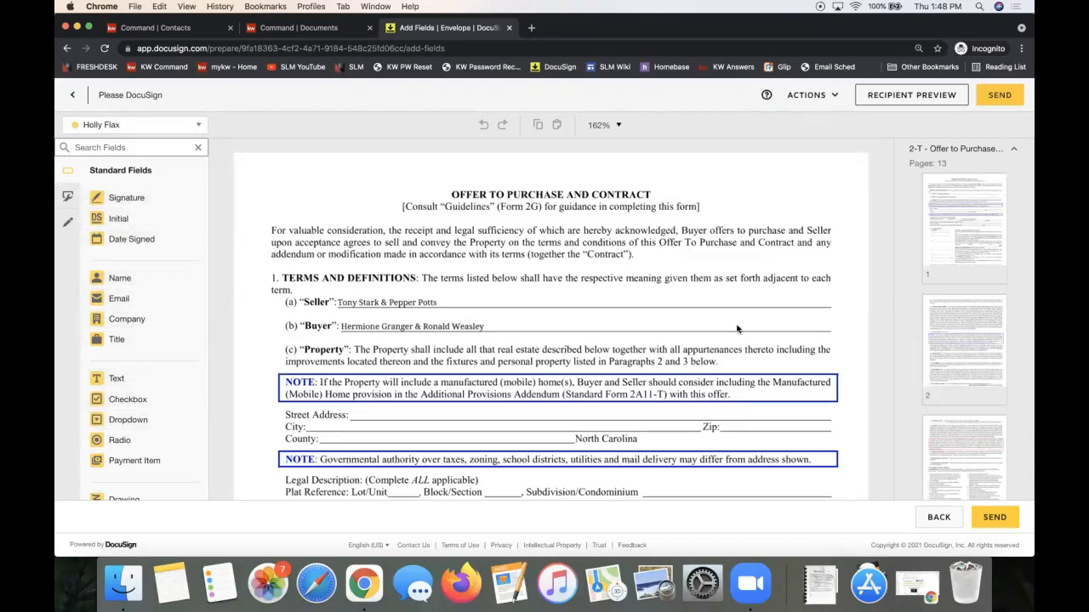
# Scroll through page 1 of the Offer to Purchase in the field-placement editor.
pyautogui.scroll(-5, 737, 329)
pyautogui.scroll(5, 736, 330)
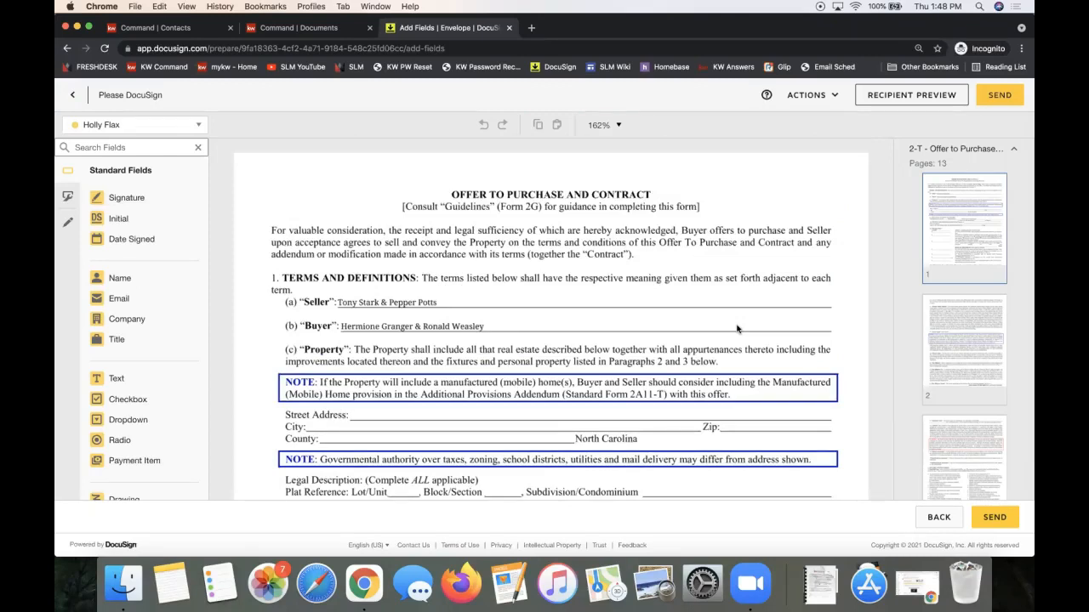
pyautogui.scroll(-10, 736, 329)
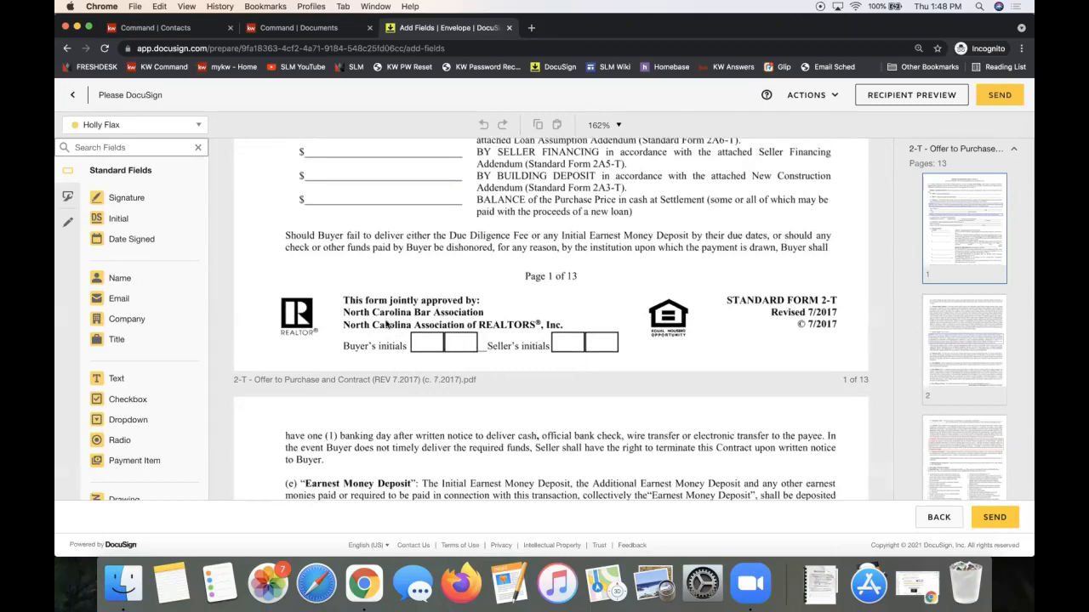
pyautogui.scroll(2, 599, 358)
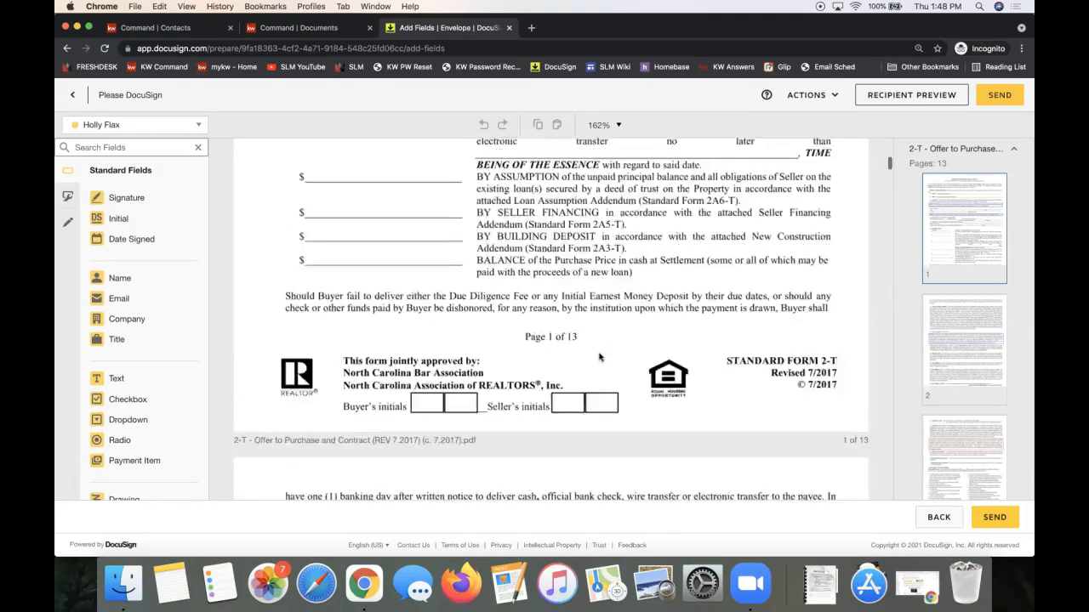
pyautogui.scroll(5, 599, 357)
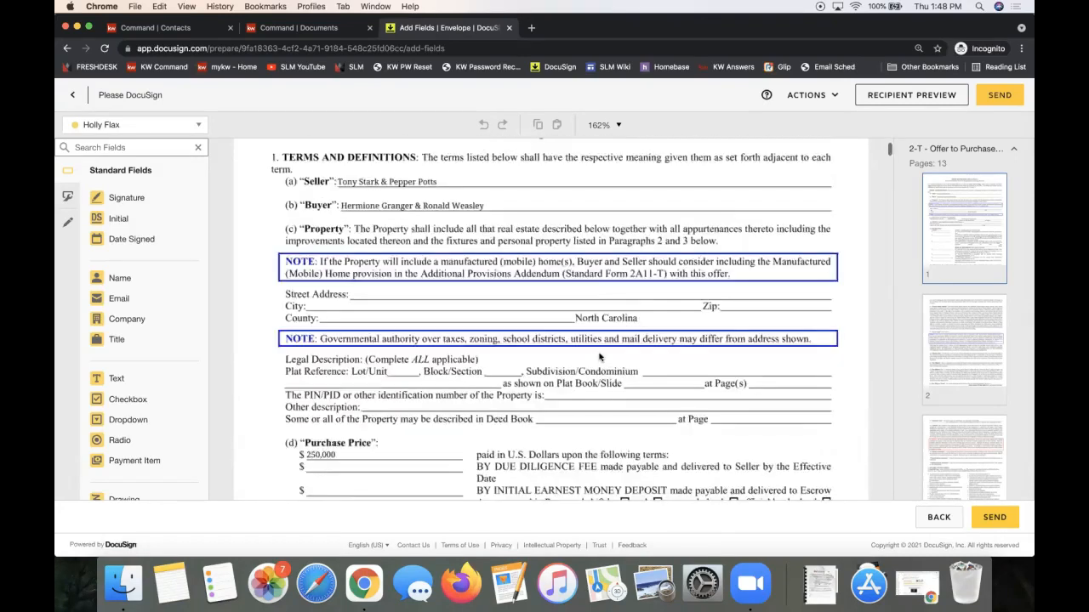
pyautogui.scroll(3, 598, 358)
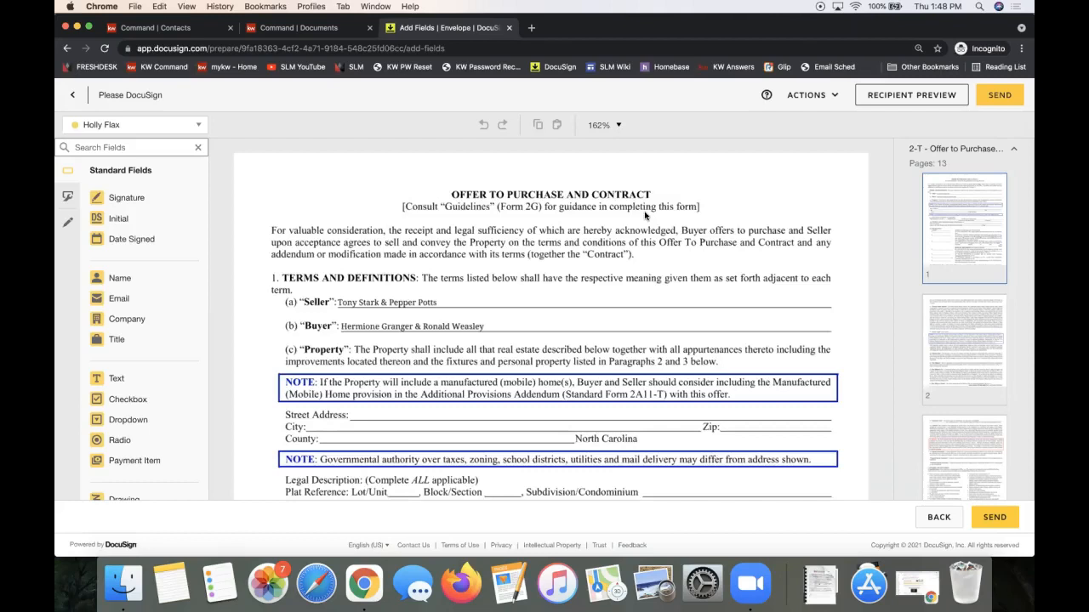
pyautogui.scroll(-5, 645, 216)
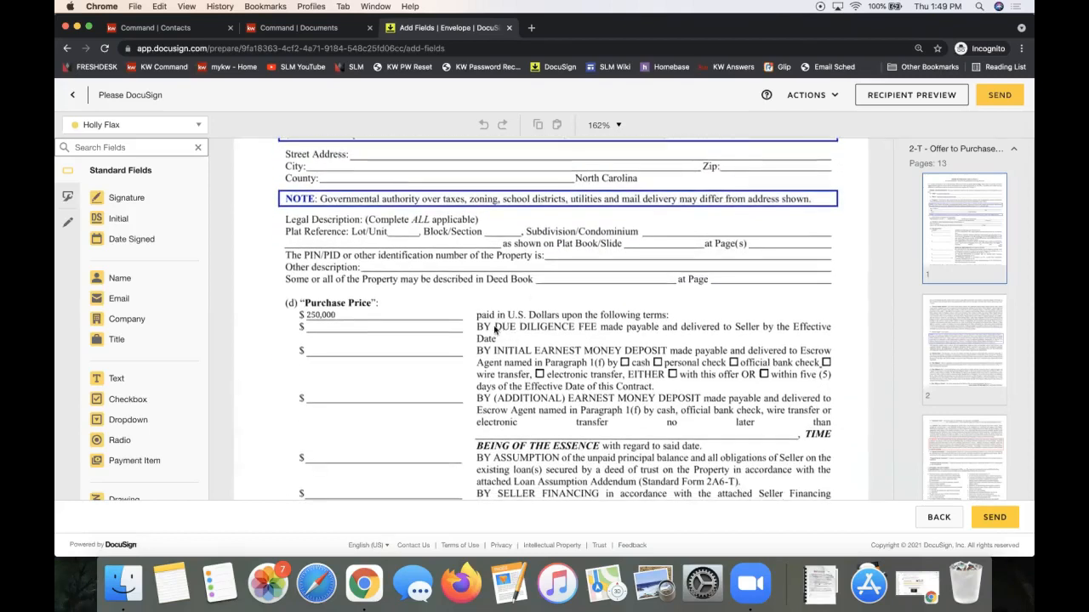
pyautogui.scroll(-5, 325, 377)
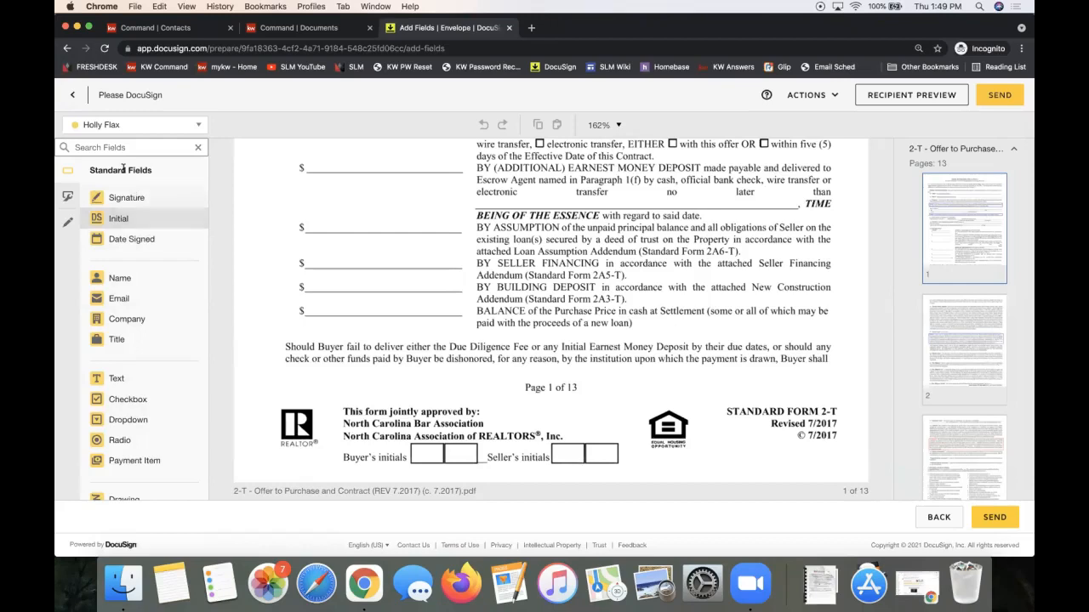
# Place the other signer's Initial field in page 1's Seller's initials box.
pyautogui.click(97, 126)
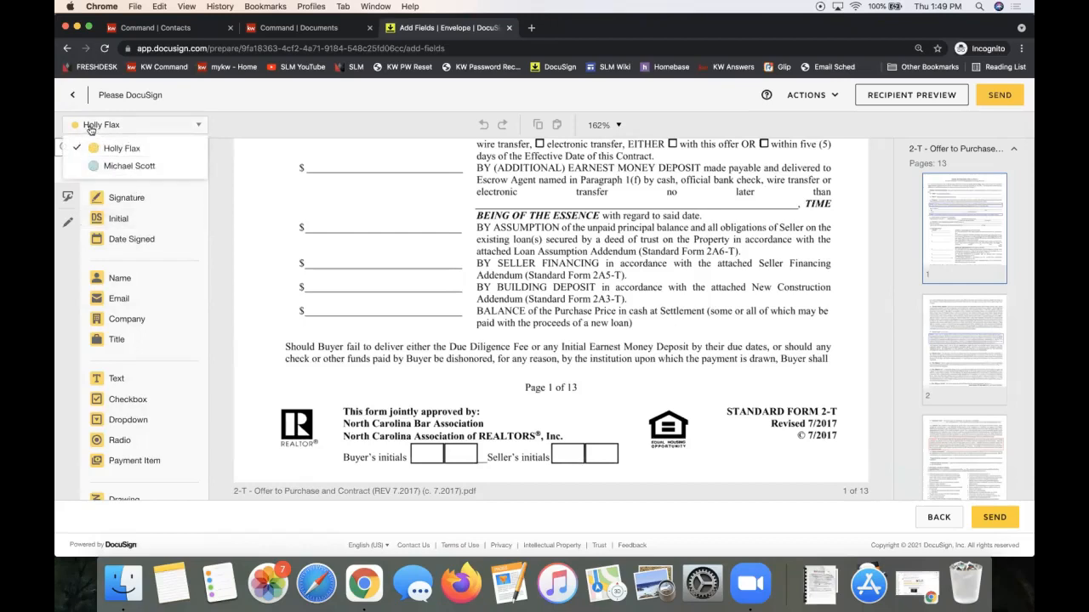
pyautogui.click(115, 167)
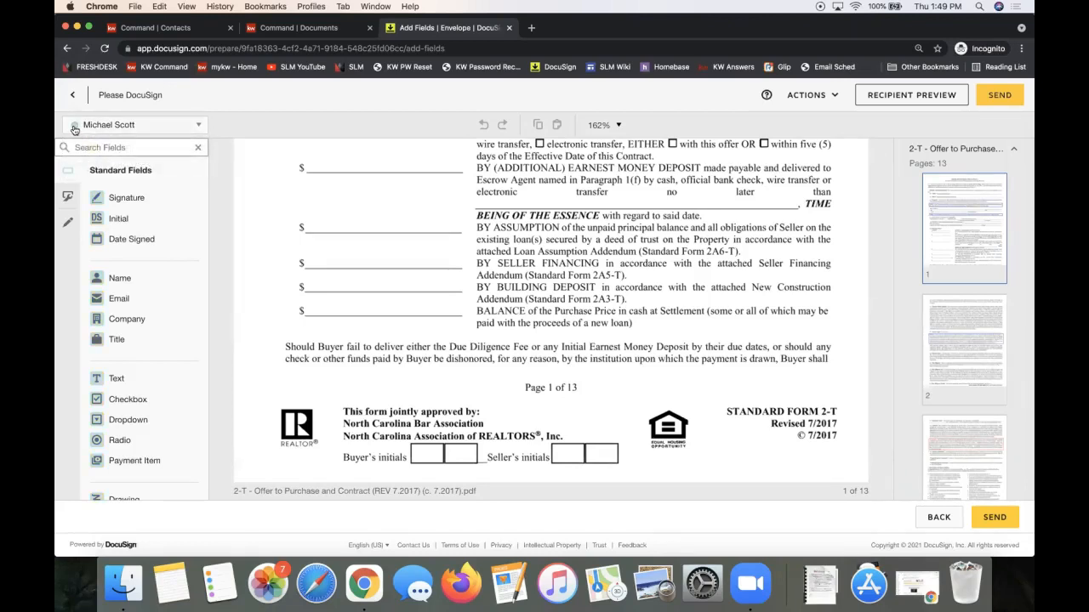
pyautogui.click(77, 127)
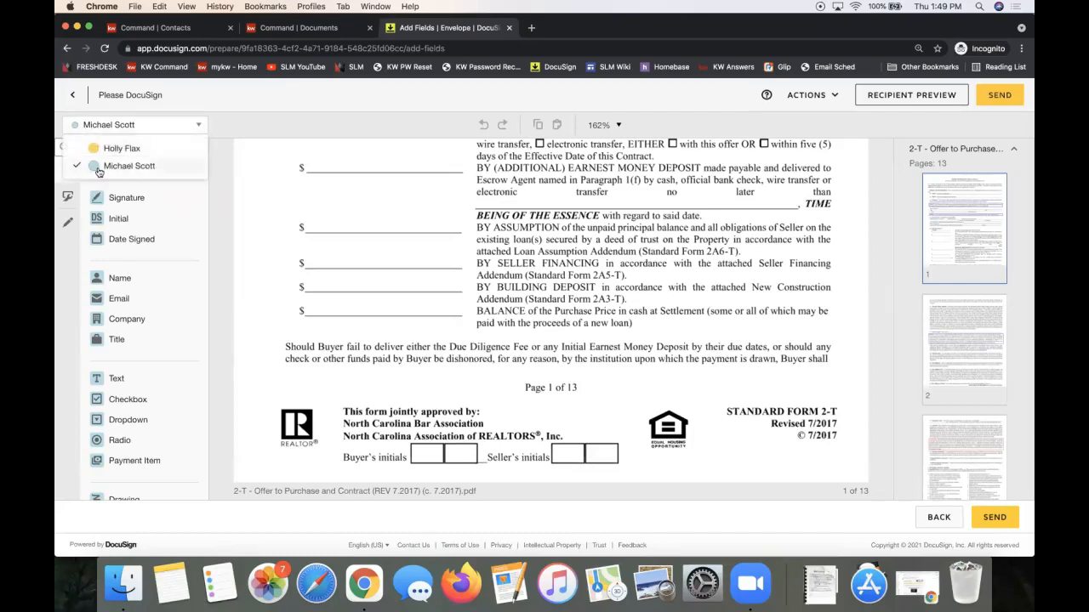
pyautogui.click(126, 216)
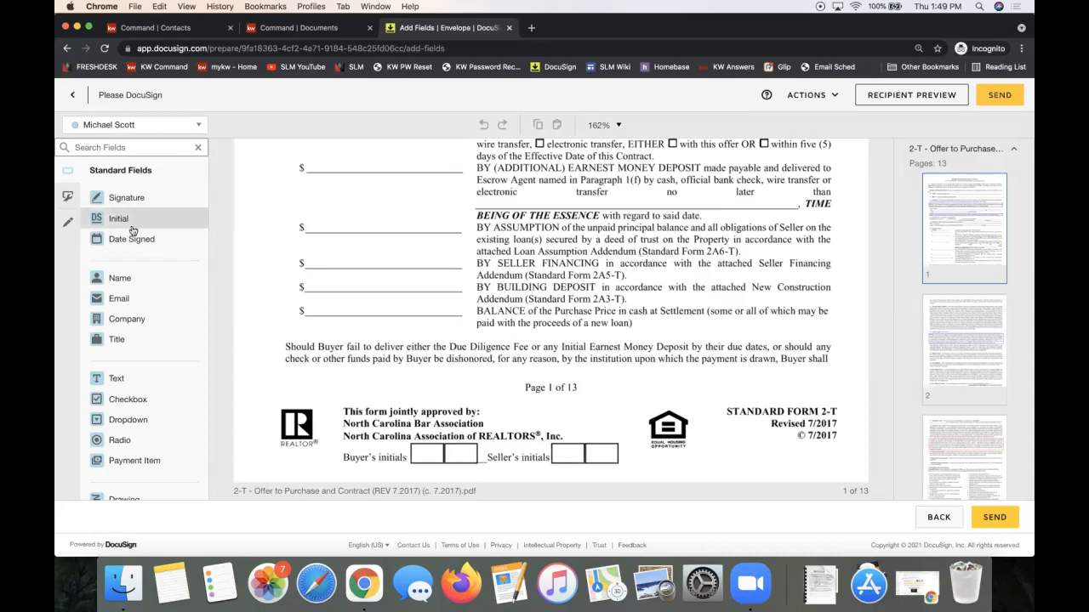
pyautogui.moveTo(133, 229); pyautogui.dragTo(550, 435)
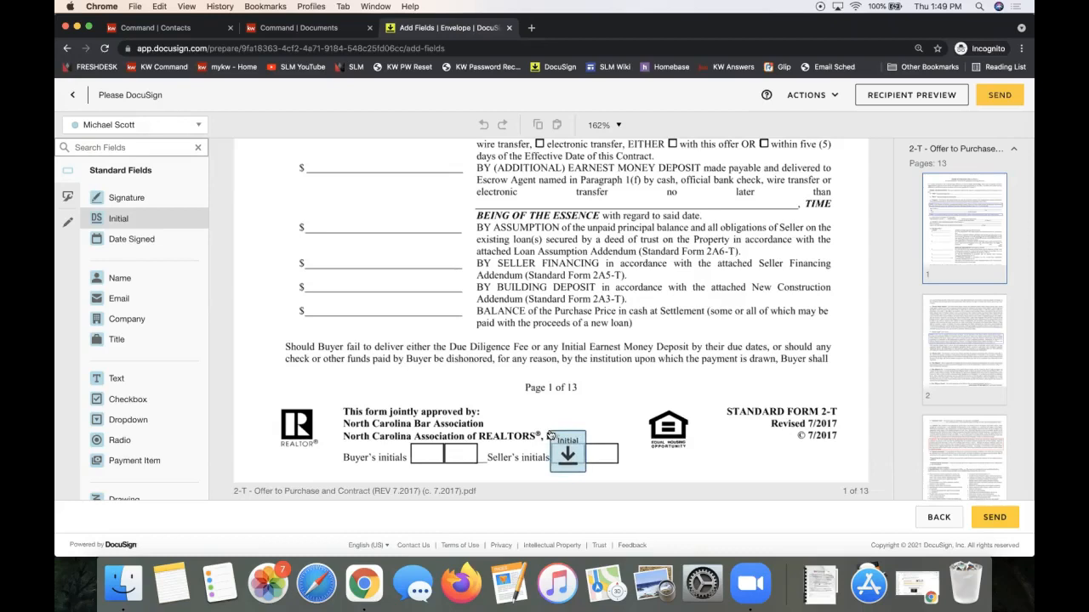
pyautogui.moveTo(550, 436); pyautogui.dragTo(551, 435)
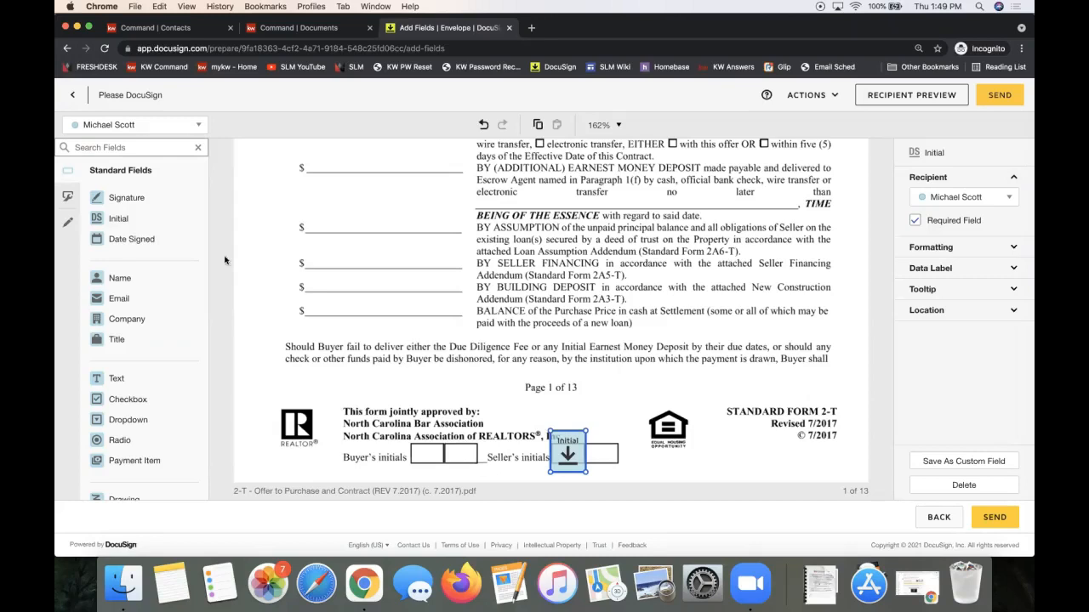
# Add an Initial field for the first recipient beside the existing one.
pyautogui.click(146, 127)
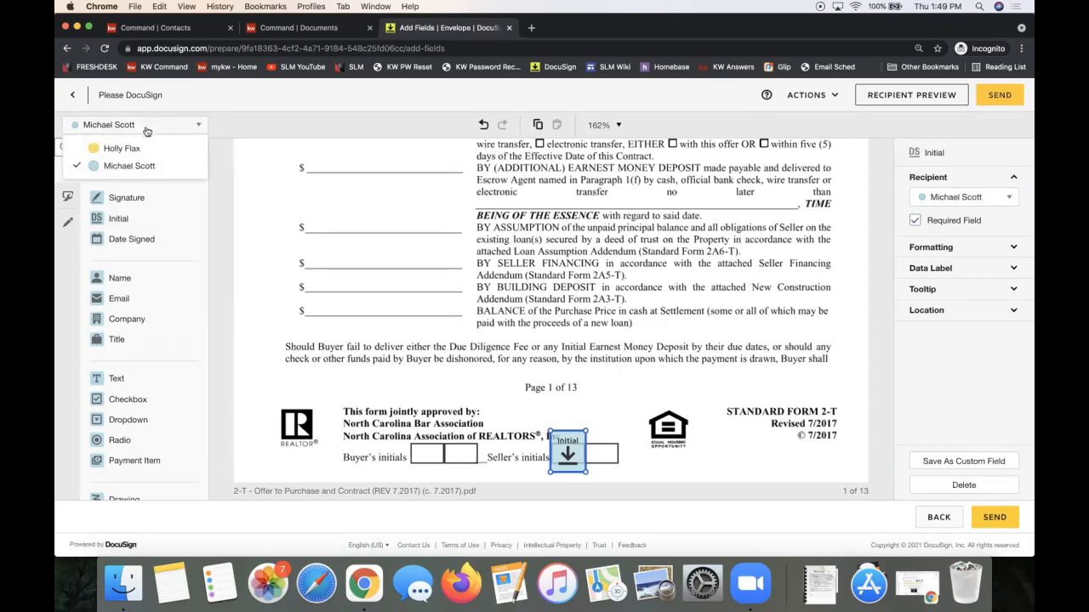
pyautogui.click(136, 148)
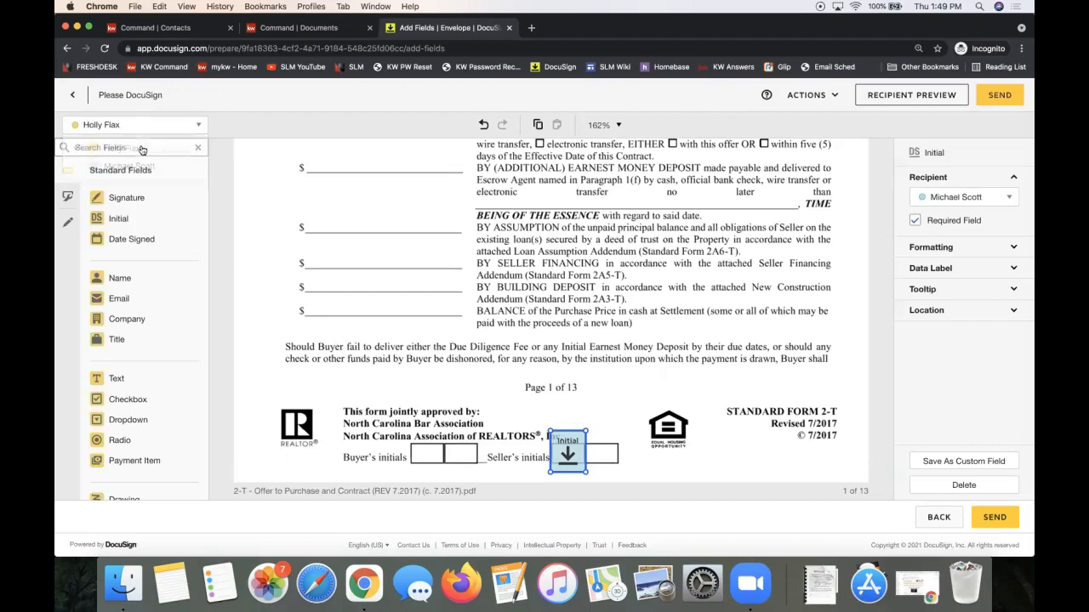
pyautogui.click(102, 128)
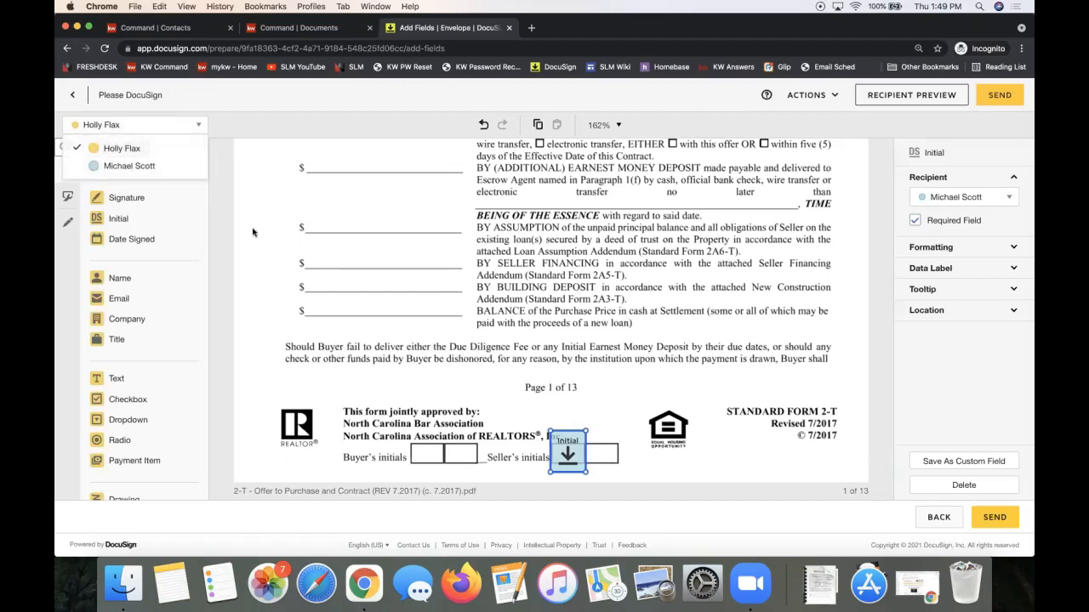
pyautogui.click(110, 149)
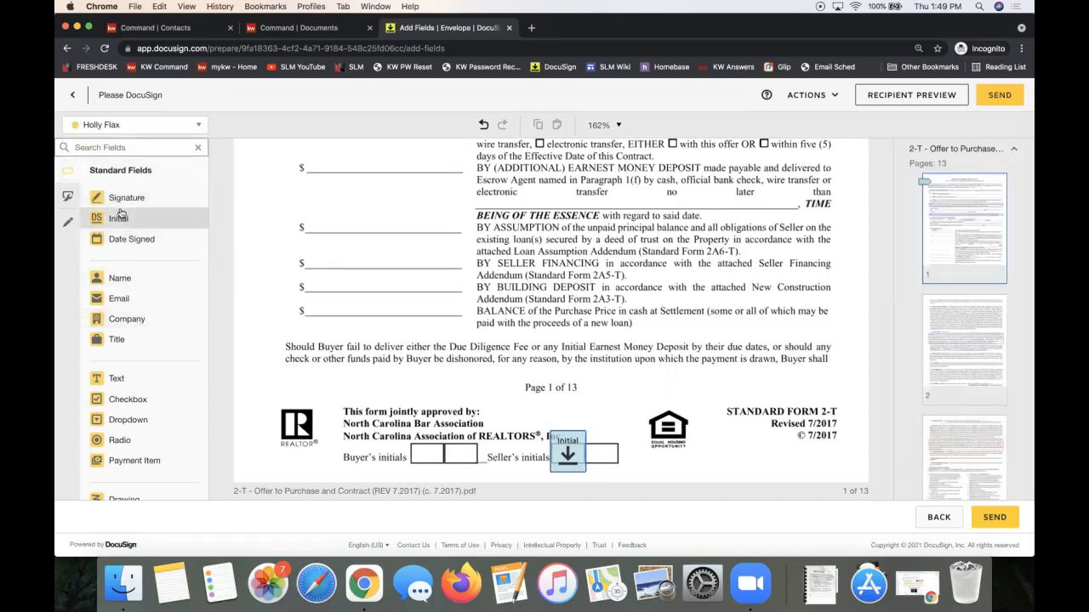
pyautogui.moveTo(121, 218); pyautogui.dragTo(588, 435)
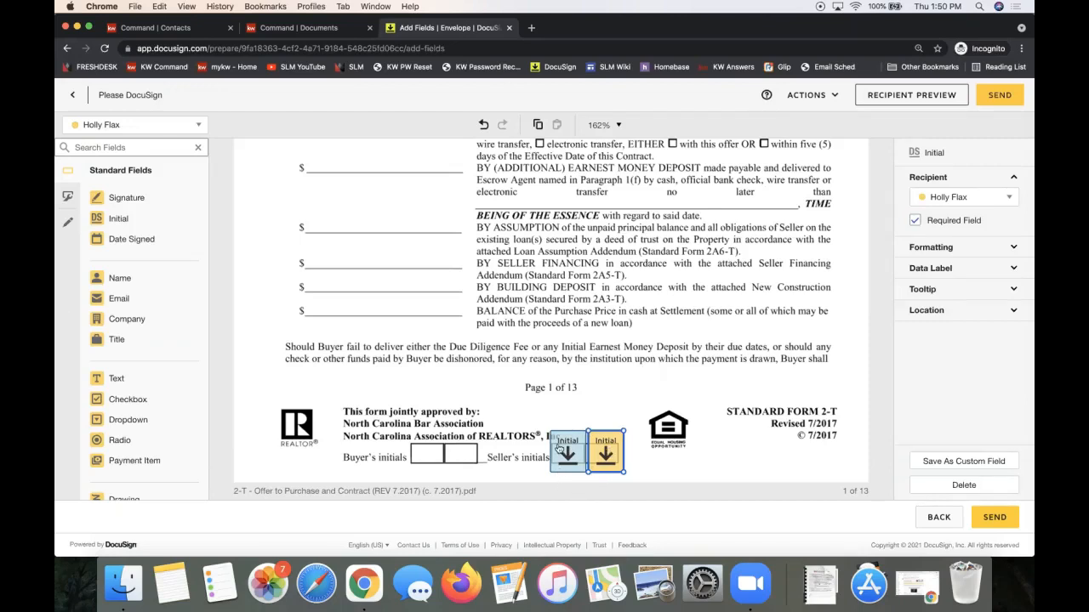
pyautogui.click(532, 388)
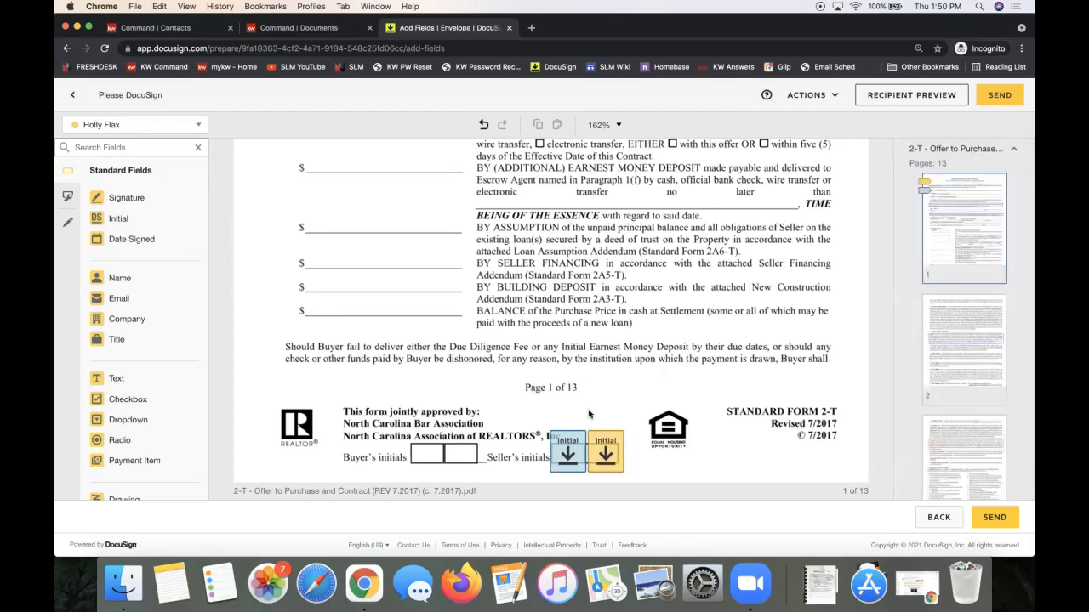
# Place an Initial field for each recipient at page 2's Seller's Initials and select the pair.
pyautogui.scroll(-10, 575, 453)
pyautogui.scroll(-10, 575, 454)
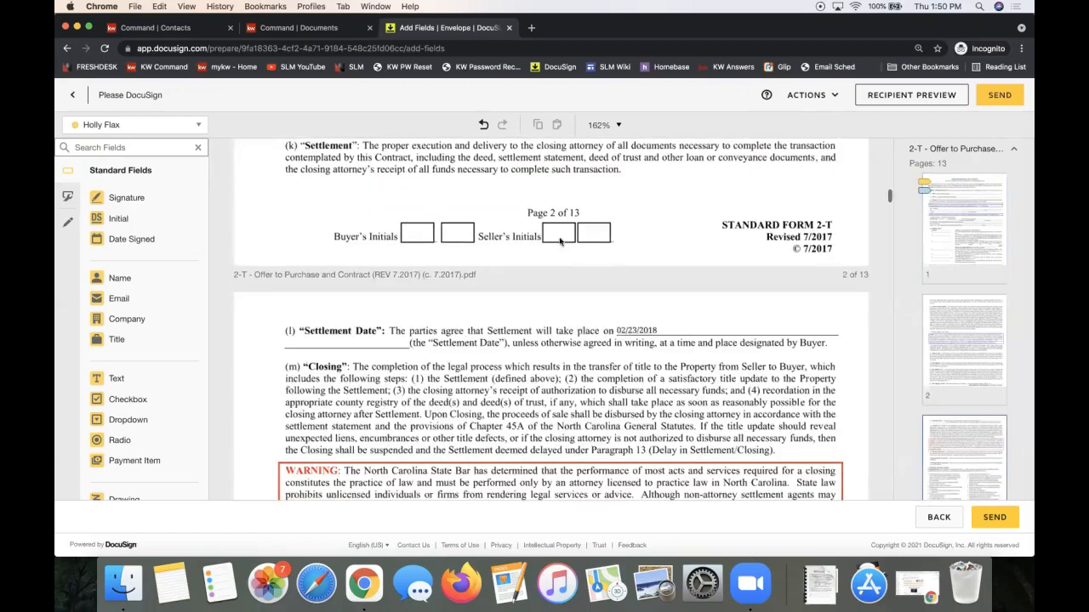
pyautogui.scroll(2, 602, 261)
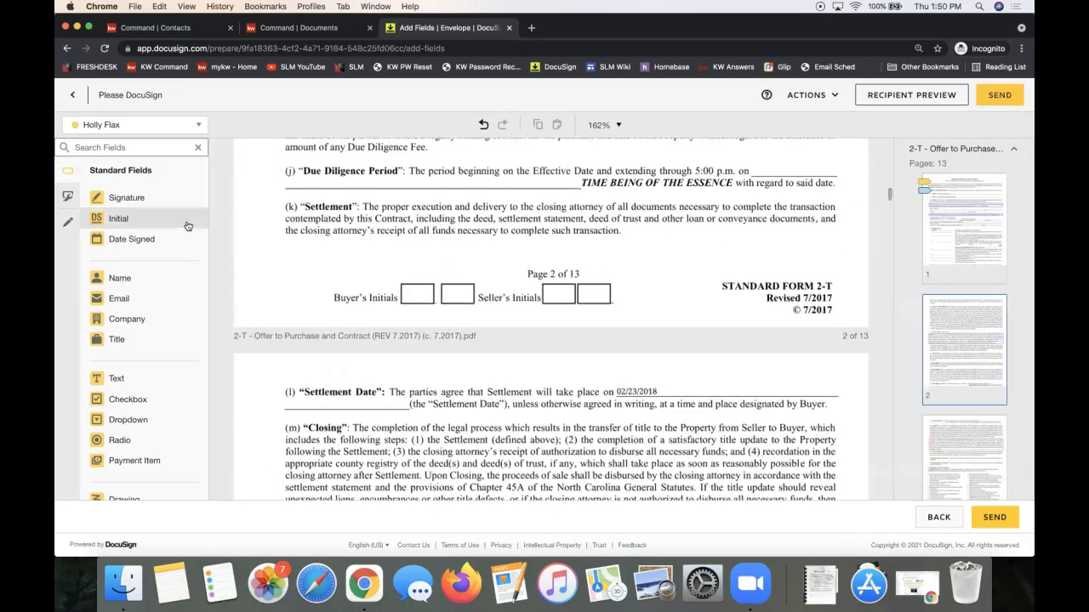
pyautogui.moveTo(158, 224); pyautogui.dragTo(541, 278)
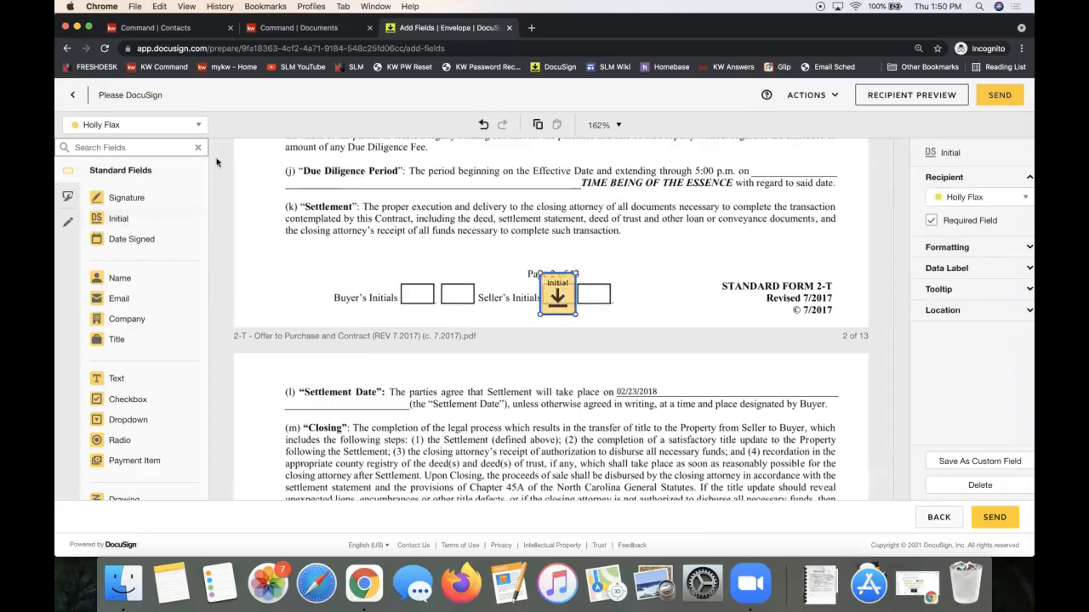
pyautogui.click(140, 125)
pyautogui.click(141, 167)
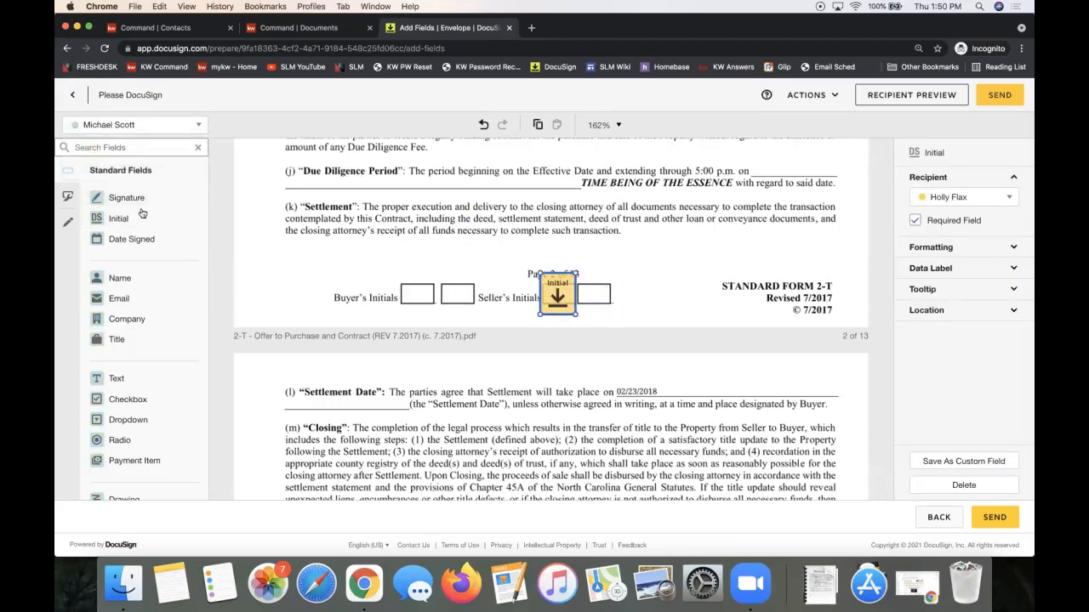
pyautogui.moveTo(116, 218); pyautogui.dragTo(577, 274)
pyautogui.click(568, 252)
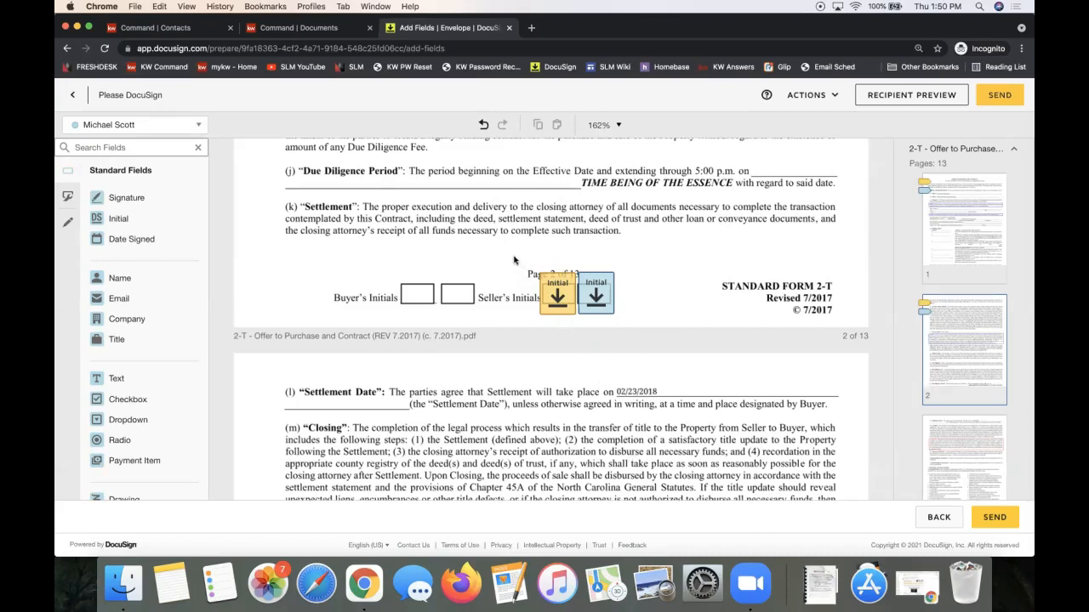
pyautogui.moveTo(515, 262); pyautogui.dragTo(629, 328)
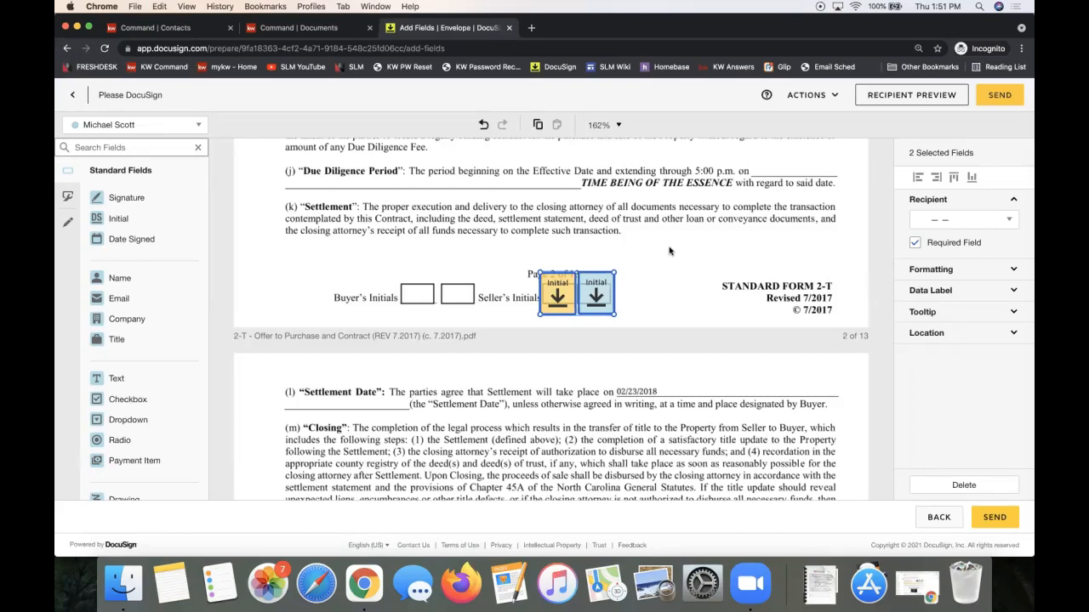
# Copy the Initial pair and paste it onto page 3's Seller's Initials boxes.
pyautogui.press('super+c')
pyautogui.click(498, 253)
pyautogui.moveTo(508, 252); pyautogui.dragTo(639, 333)
pyautogui.scroll(-15, 554, 316)
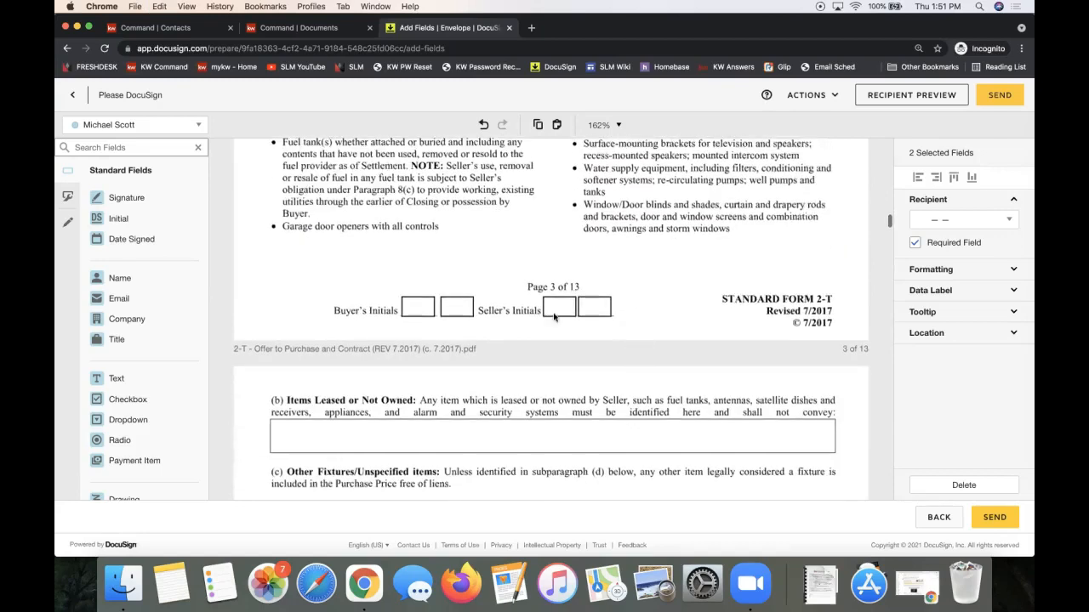
pyautogui.click(558, 316)
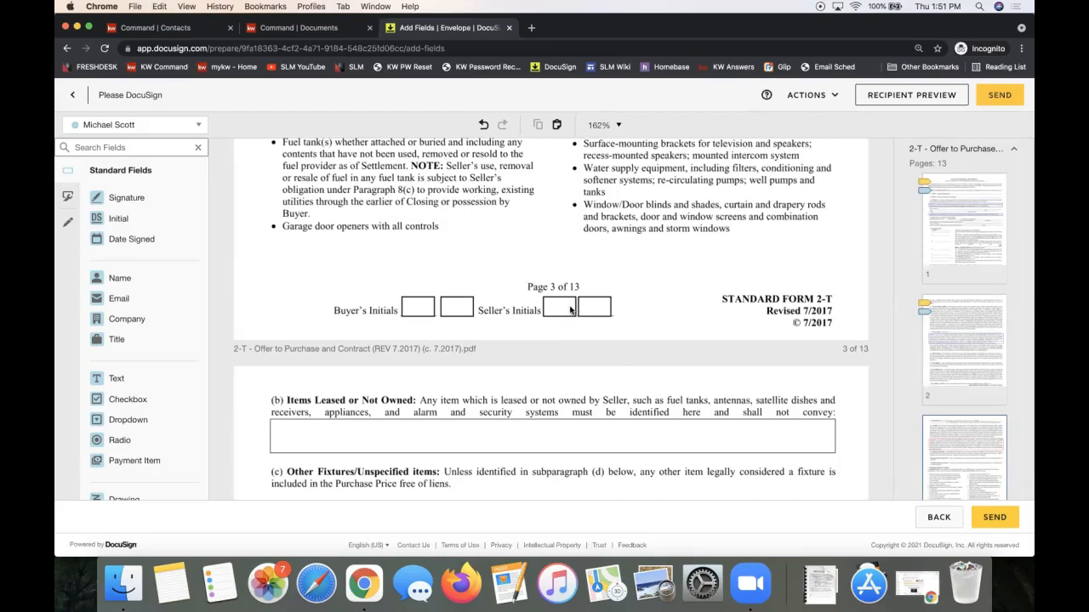
pyautogui.press('super+v')
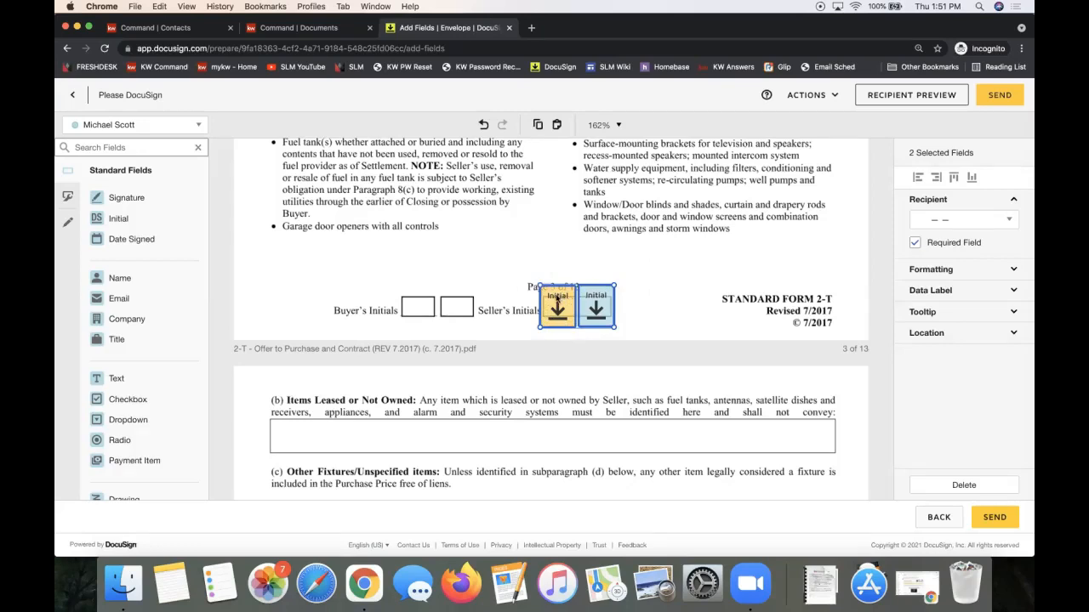
pyautogui.moveTo(562, 298); pyautogui.dragTo(459, 217)
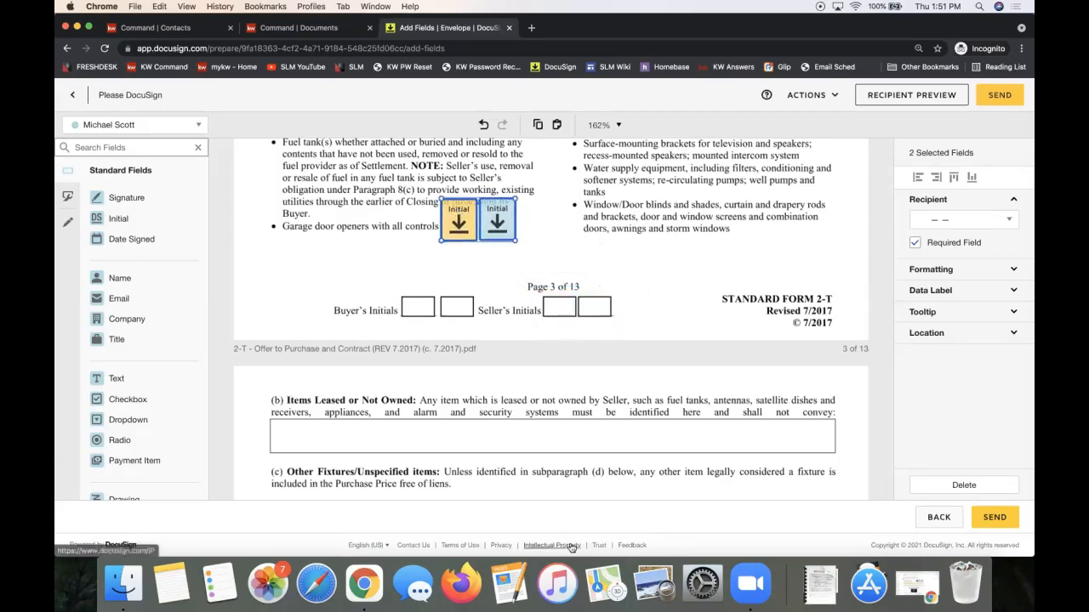
pyautogui.moveTo(455, 219); pyautogui.dragTo(553, 304)
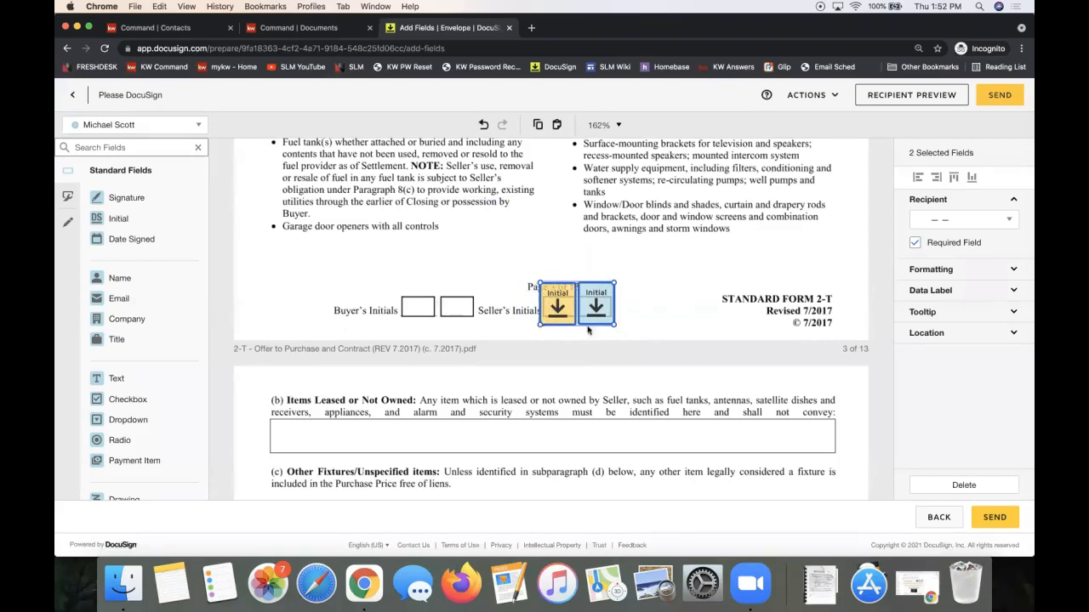
pyautogui.click(591, 331)
pyautogui.moveTo(518, 264); pyautogui.dragTo(626, 338)
pyautogui.moveTo(558, 316); pyautogui.dragTo(549, 288)
pyautogui.moveTo(621, 272); pyautogui.dragTo(558, 316)
pyautogui.click(666, 280)
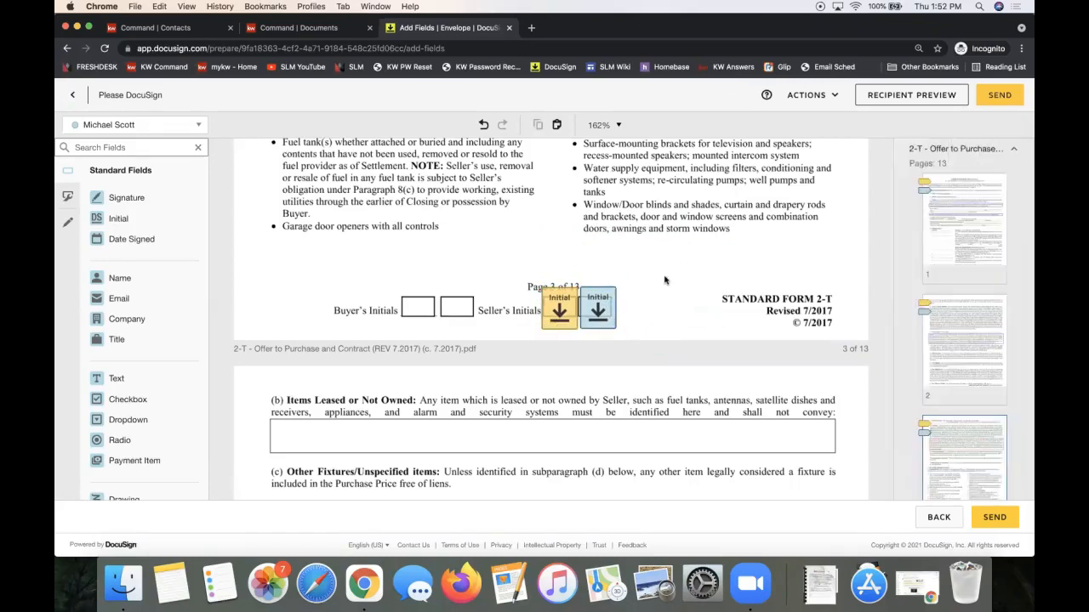
# Paste the Initial pair onto the Seller's Initials lines of pages 4, 5 and 6.
pyautogui.scroll(-10, 665, 280)
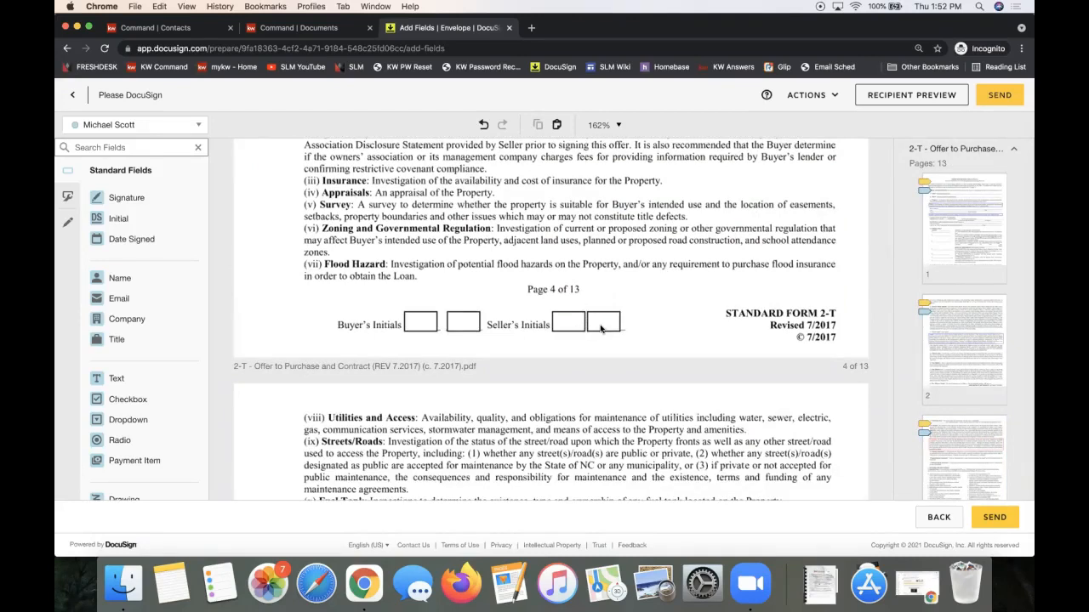
pyautogui.hotkey('ctrl', 'v')
pyautogui.moveTo(603, 323); pyautogui.dragTo(606, 324)
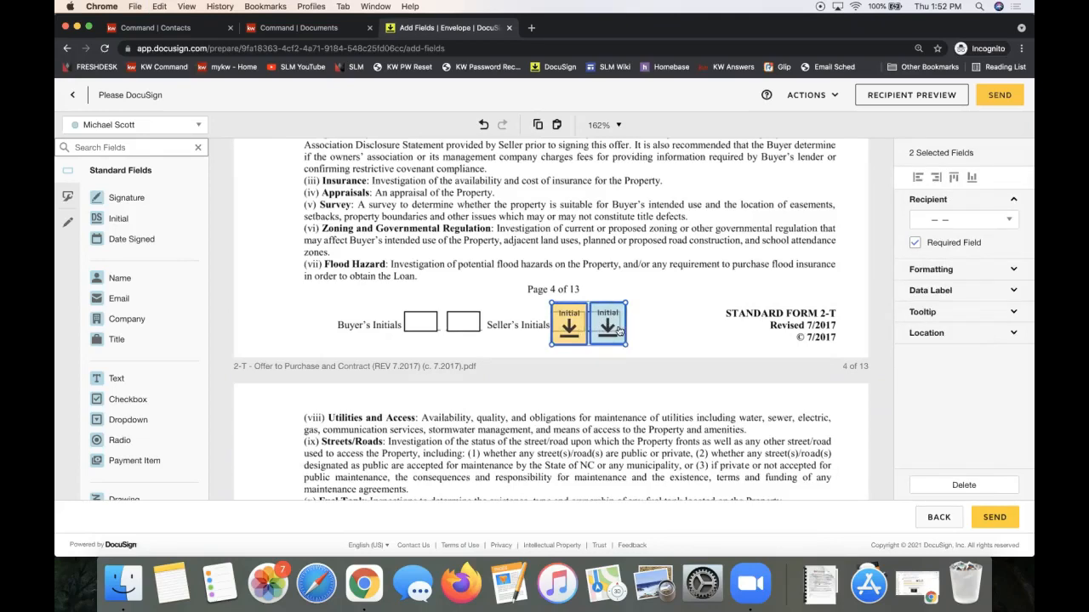
pyautogui.scroll(-10, 618, 331)
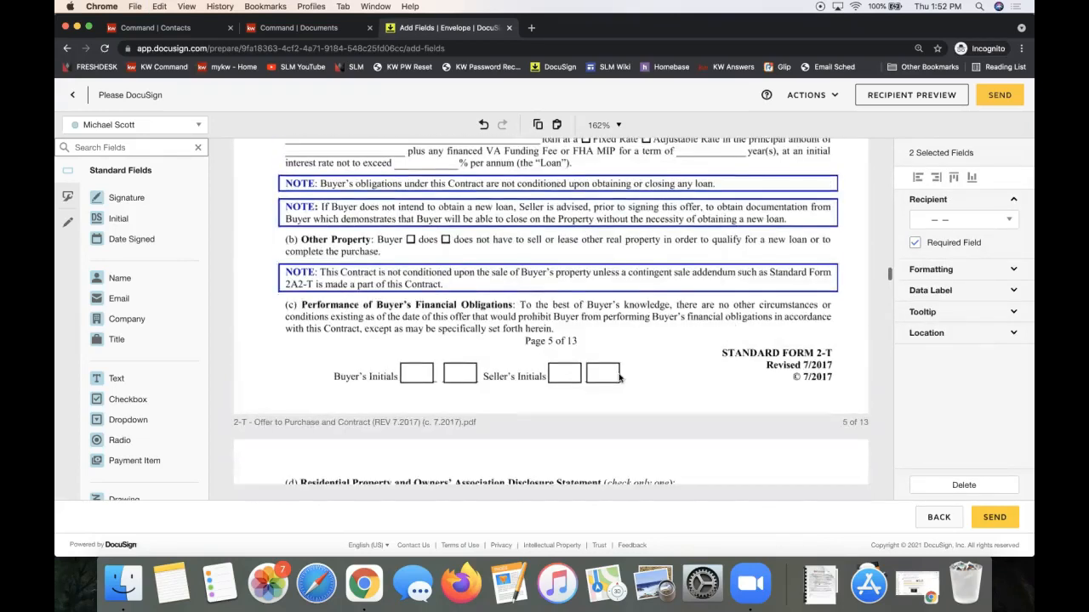
pyautogui.hotkey('ctrl', 'v')
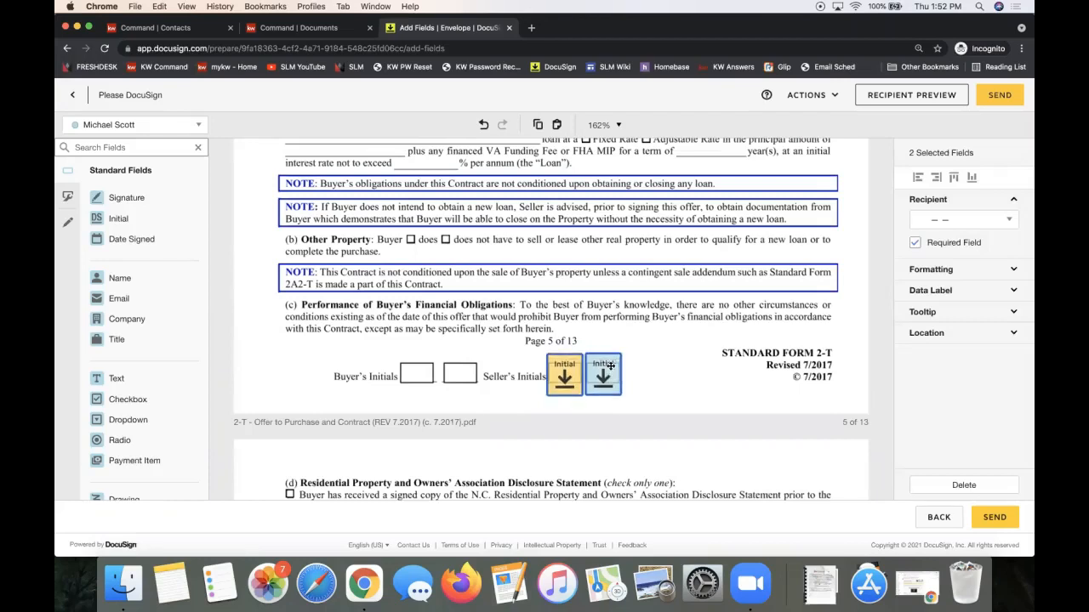
pyautogui.scroll(-10, 604, 357)
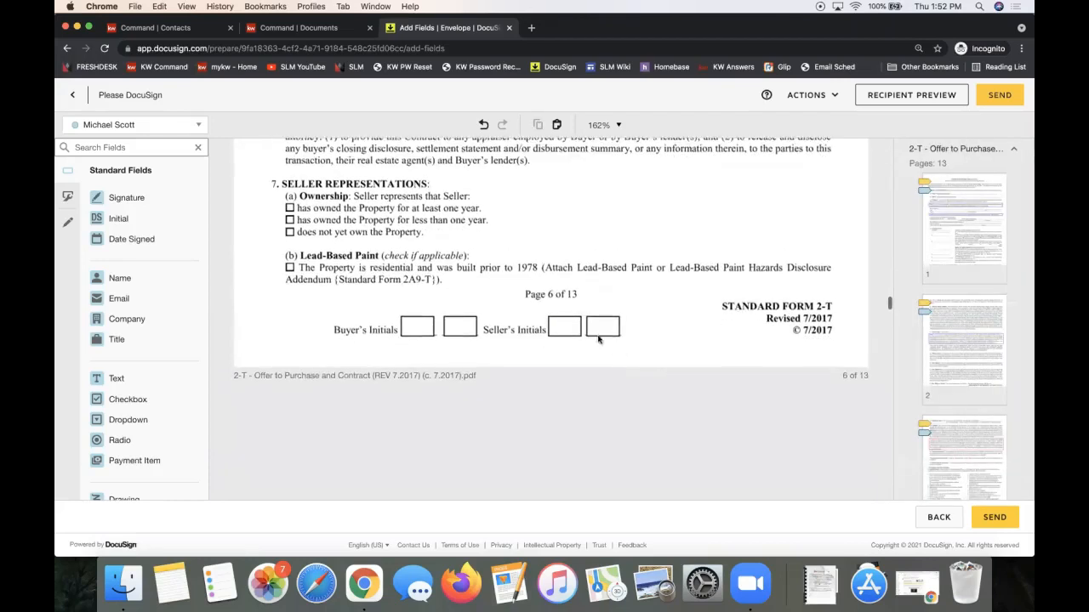
pyautogui.hotkey('ctrl', 'v')
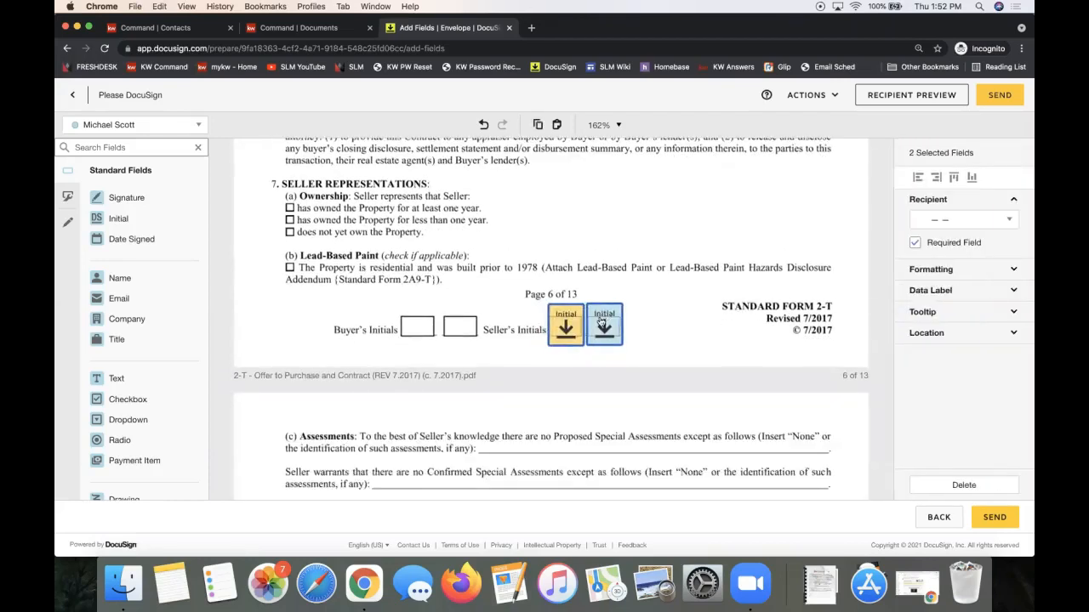
pyautogui.click(697, 306)
pyautogui.scroll(-10, 698, 306)
pyautogui.scroll(-15, 697, 306)
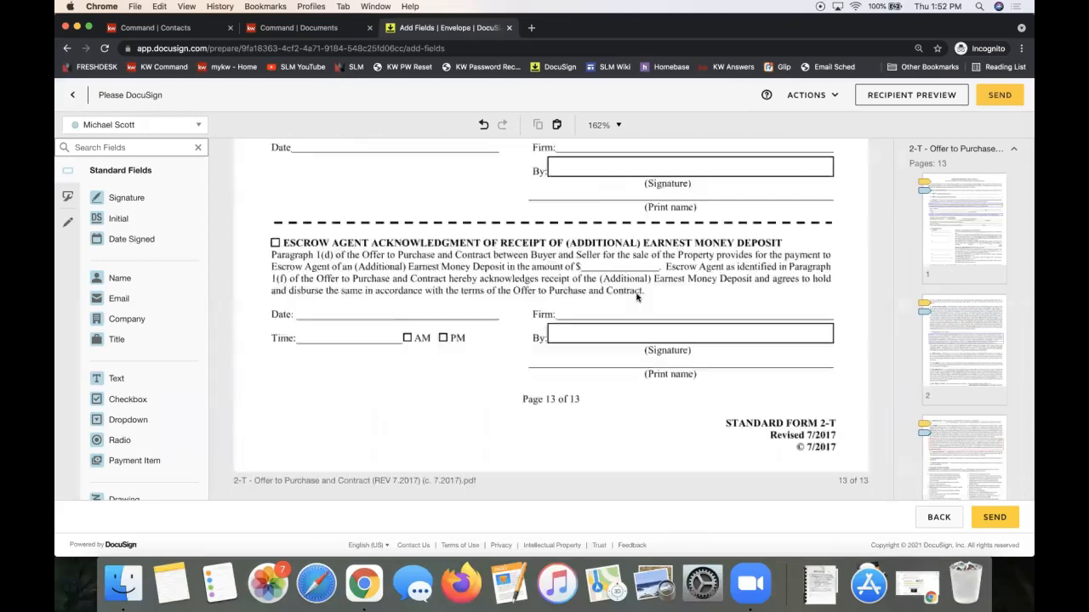
pyautogui.scroll(3, 636, 297)
pyautogui.scroll(15, 637, 297)
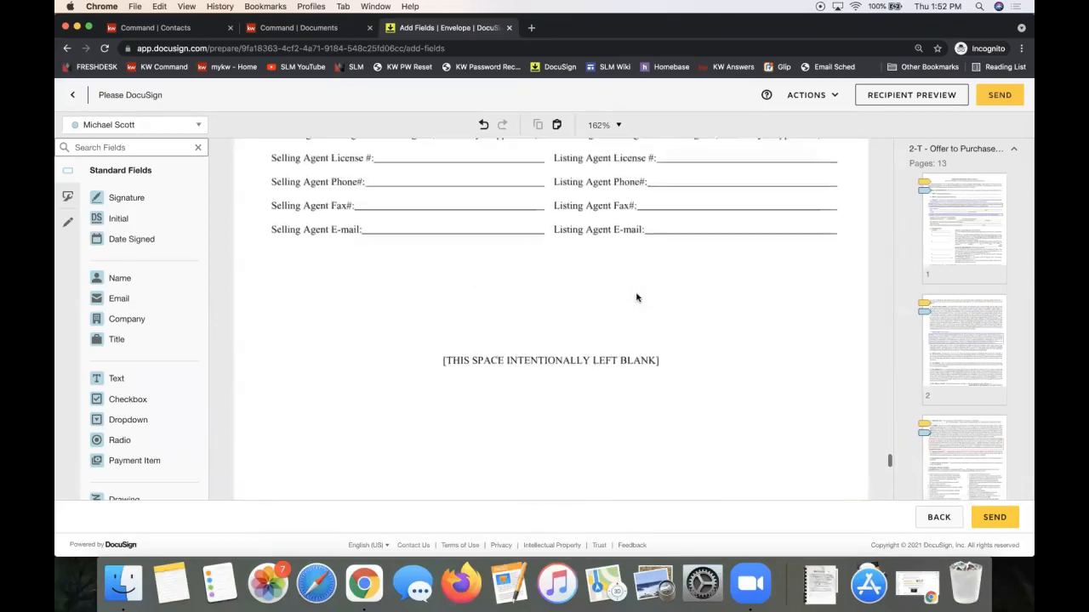
pyautogui.scroll(2, 636, 297)
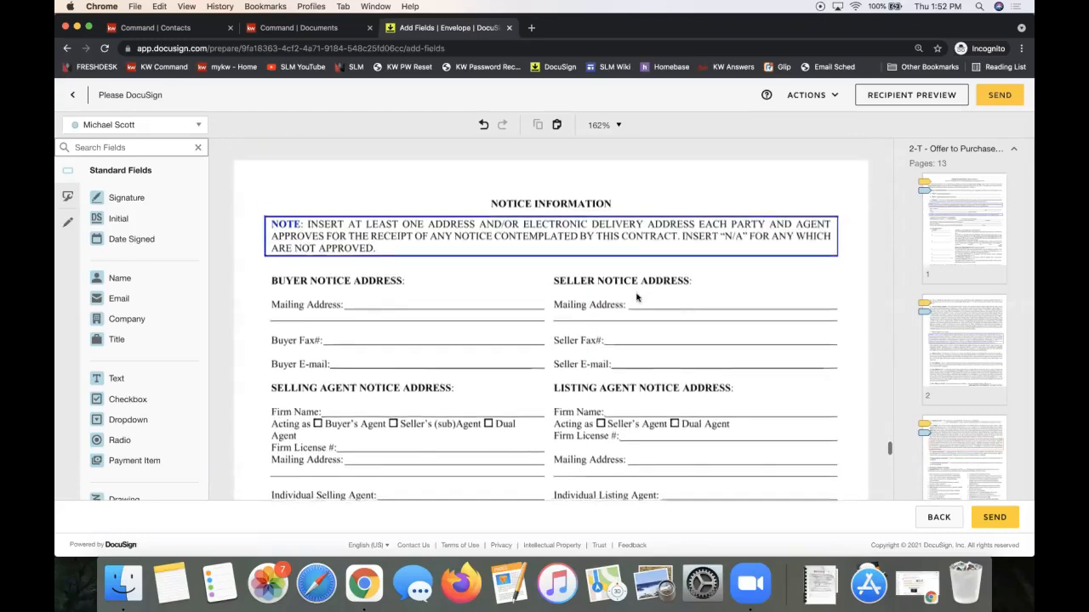
# Place a Signature field on the first Seller line with a Date Signed field above it.
pyautogui.scroll(-10, 636, 297)
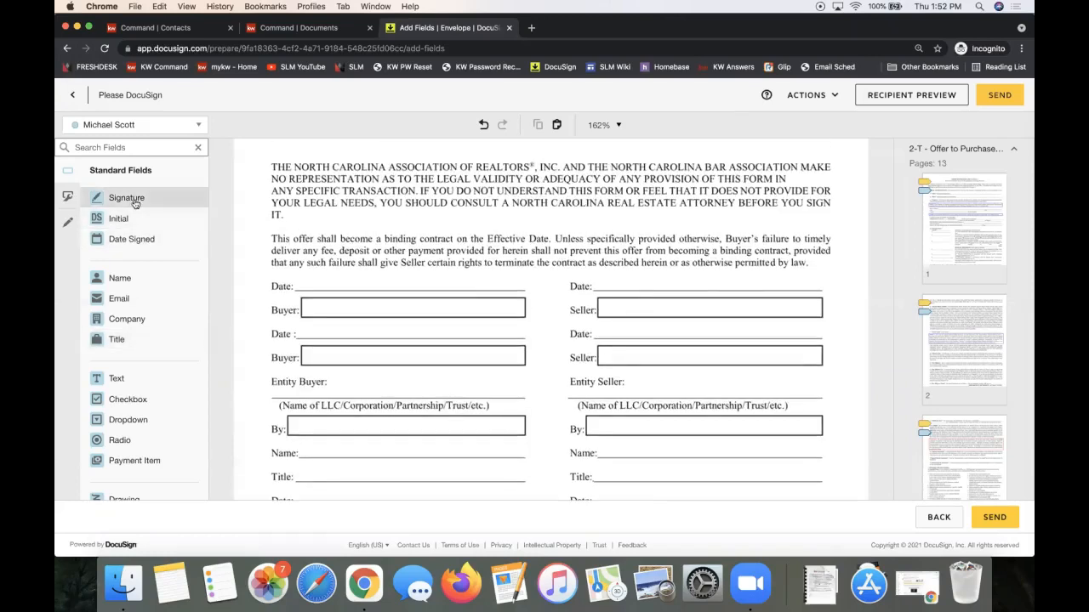
pyautogui.moveTo(134, 204)
pyautogui.mouseDown()
pyautogui.moveTo(218, 199)
pyautogui.moveTo(602, 352)
pyautogui.moveTo(594, 293)
pyautogui.mouseUp()
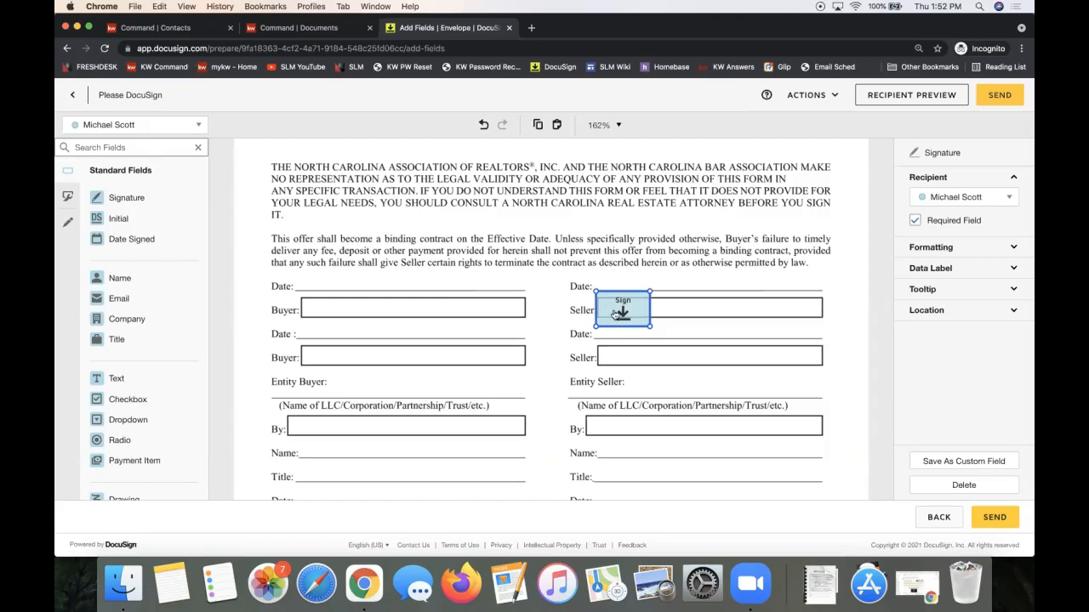
pyautogui.moveTo(167, 246); pyautogui.dragTo(598, 281)
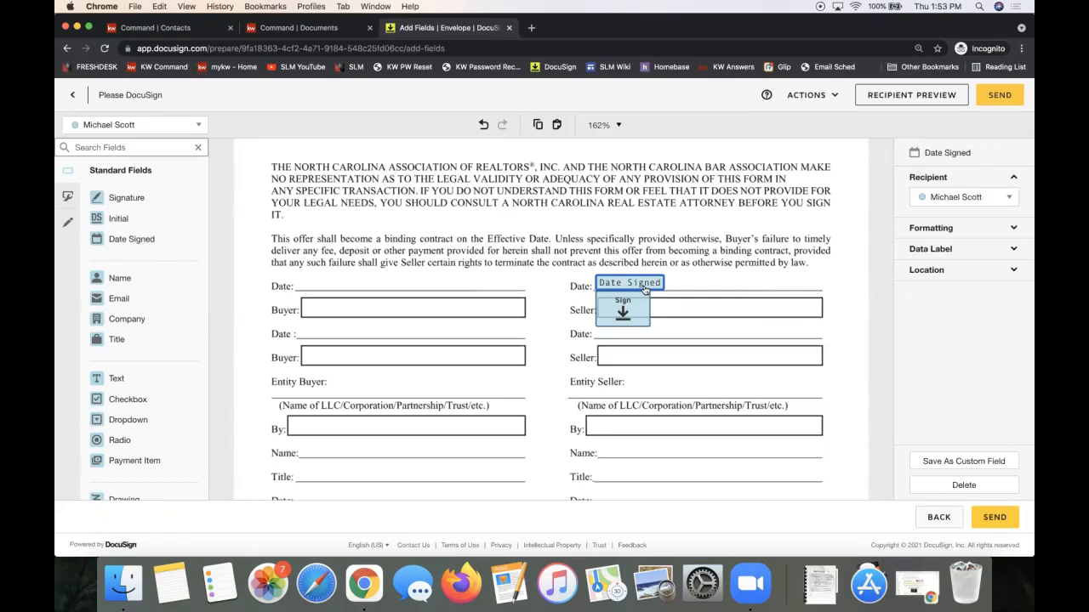
# Give the second seller a Signature on the second Seller line and Date Signed on its Date line.
pyautogui.click(154, 125)
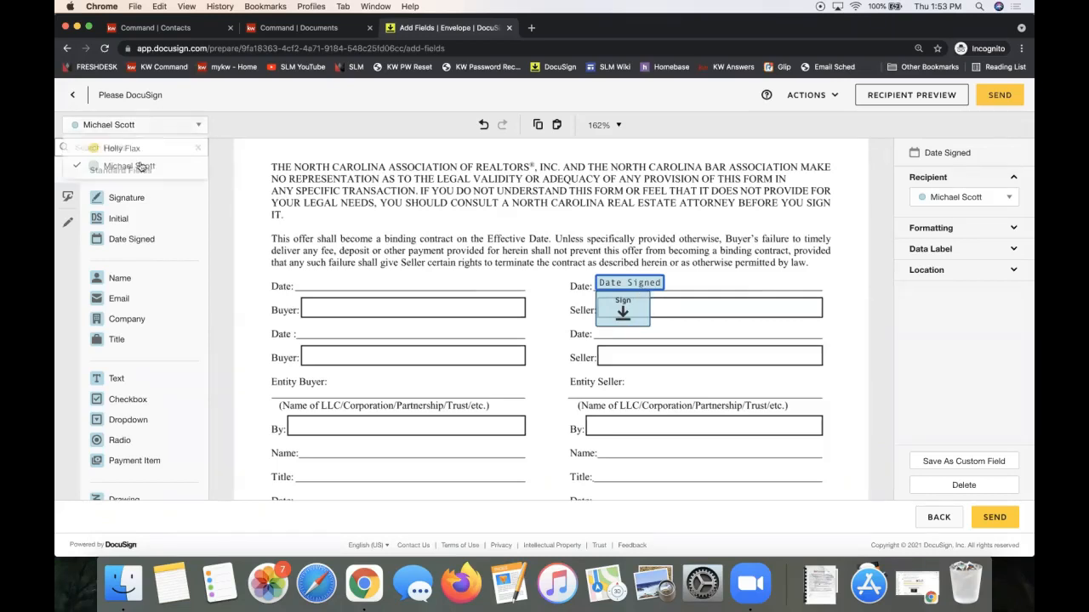
pyautogui.click(121, 149)
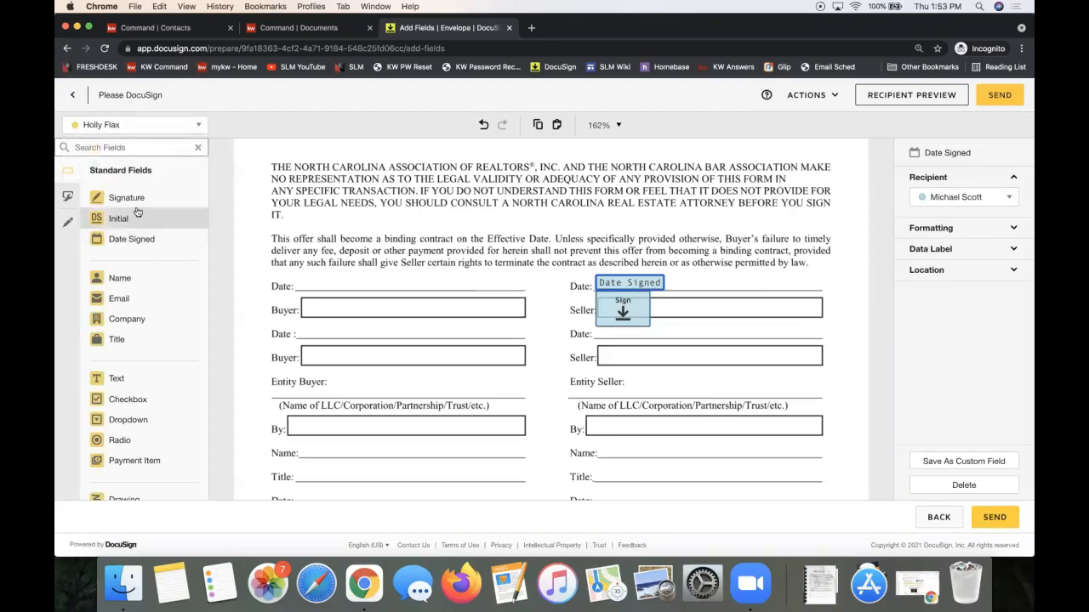
pyautogui.click(513, 306)
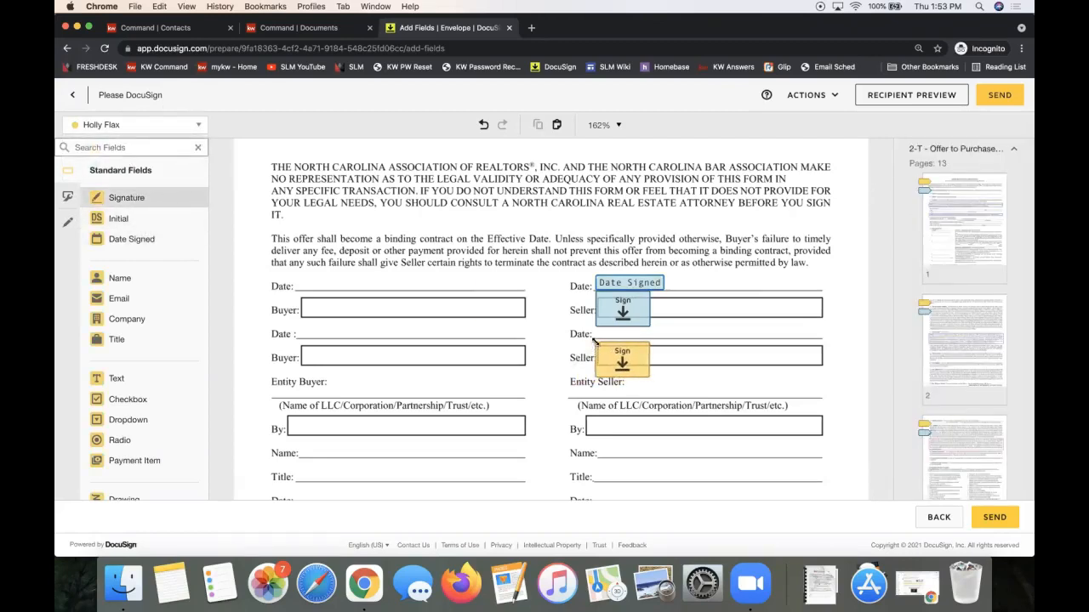
pyautogui.click(621, 360)
pyautogui.click(167, 241)
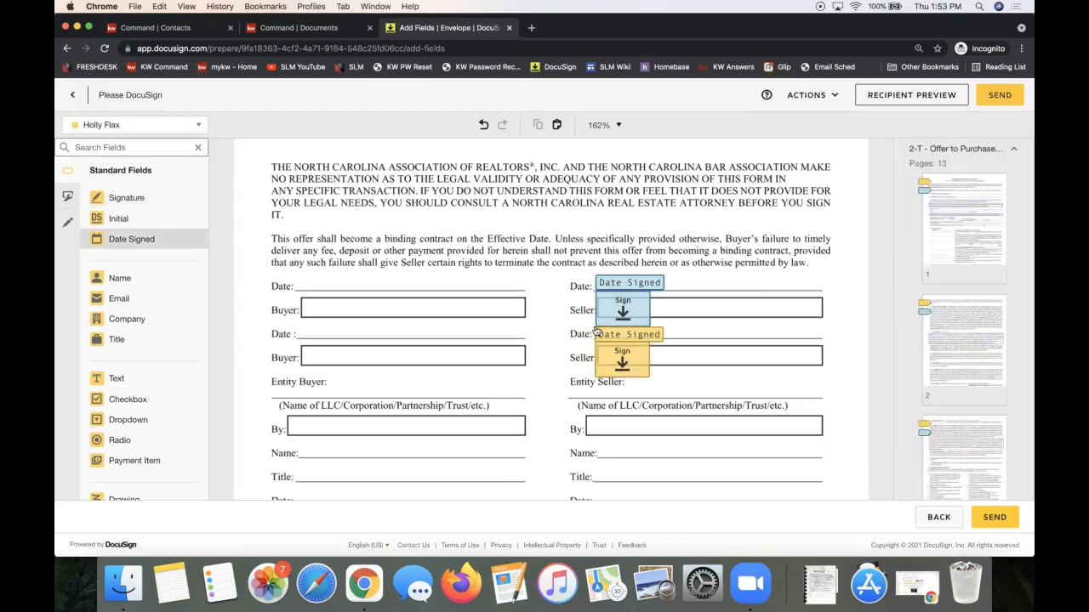
pyautogui.click(595, 331)
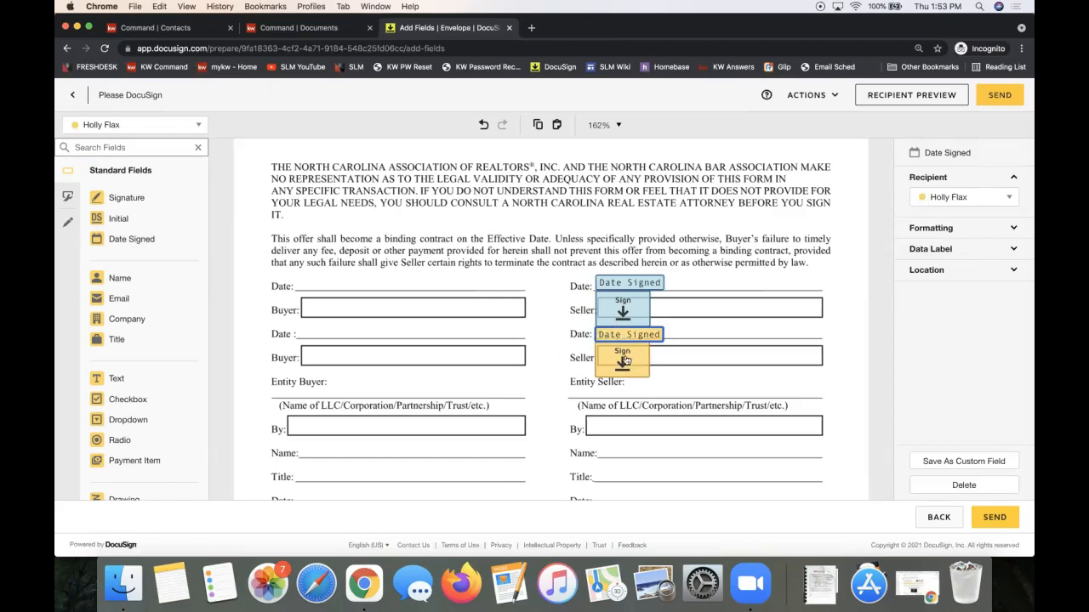
pyautogui.click(613, 285)
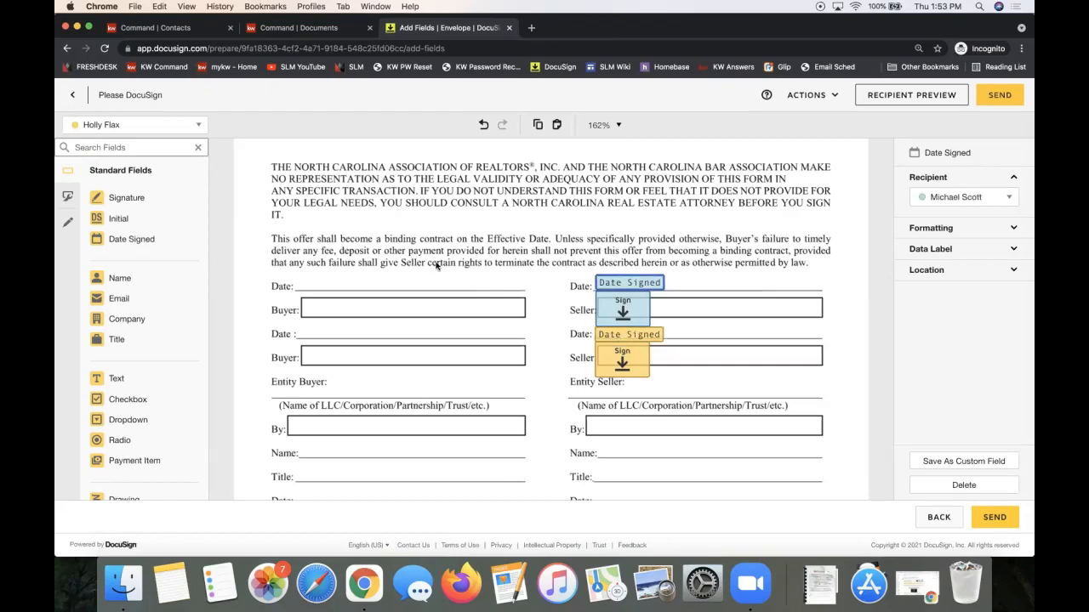
pyautogui.click(620, 317)
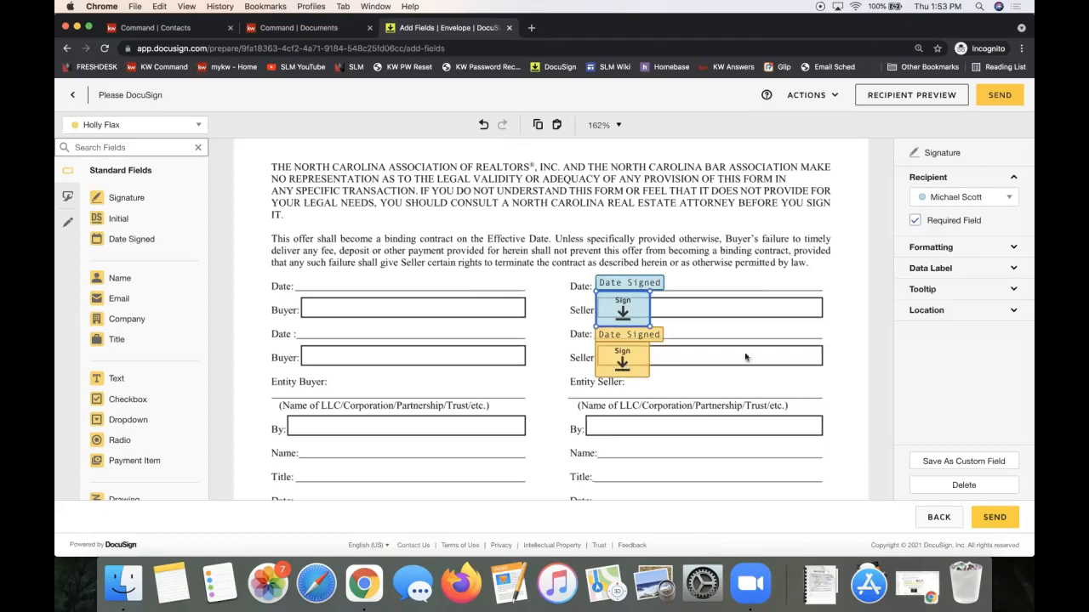
pyautogui.scroll(-3, 781, 367)
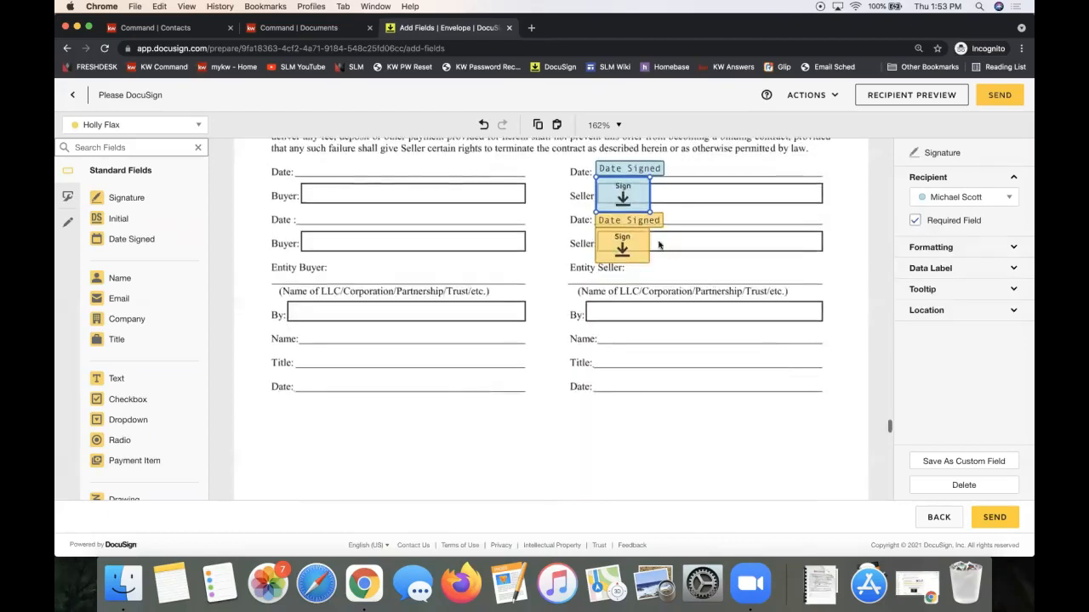
pyautogui.click(637, 223)
pyautogui.click(620, 170)
pyautogui.scroll(10, 822, 360)
pyautogui.scroll(20, 800, 379)
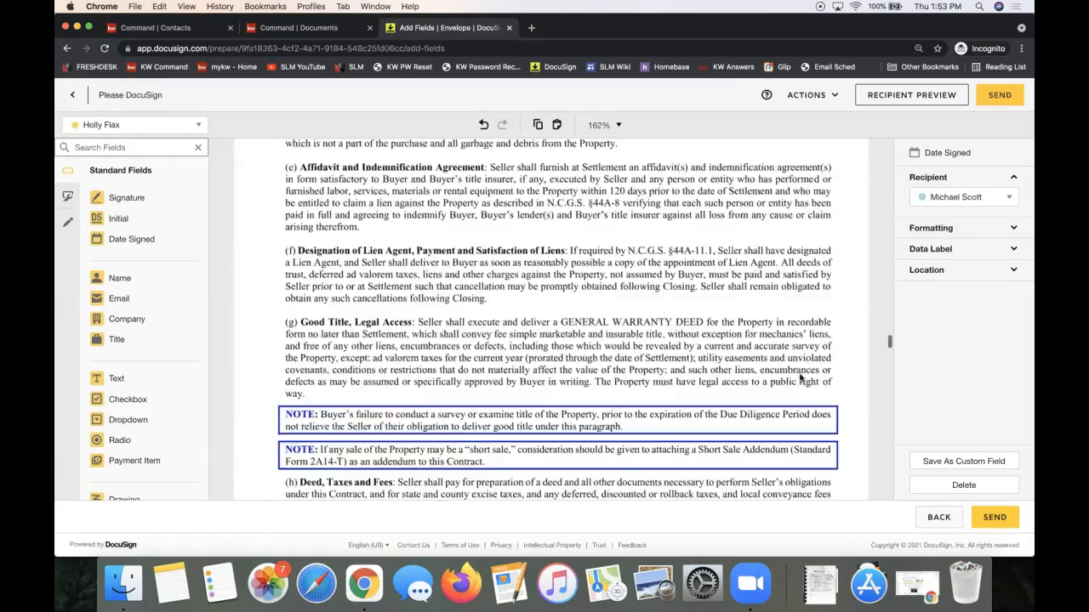
pyautogui.scroll(20, 800, 379)
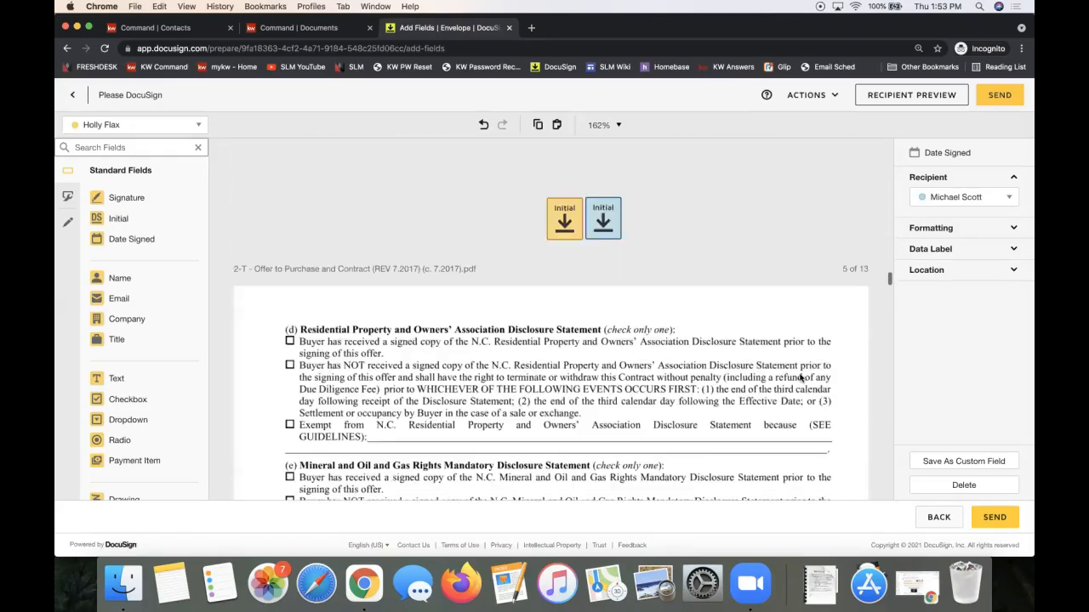
pyautogui.scroll(20, 800, 379)
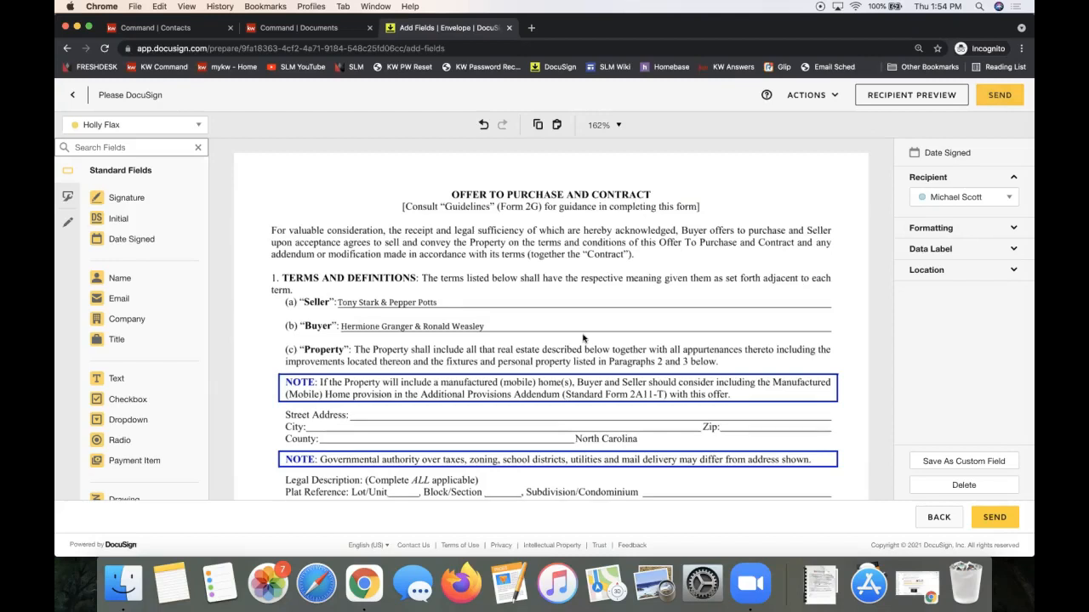
pyautogui.scroll(-15, 586, 341)
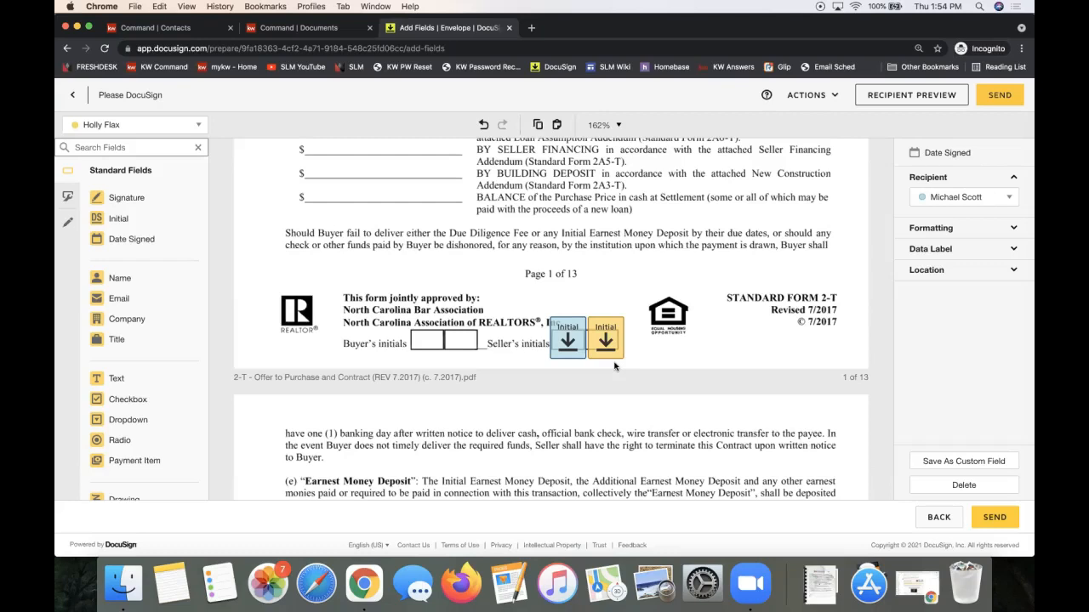
# Add the listing agent from room participants as a signer with routing order 1.
pyautogui.click(73, 98)
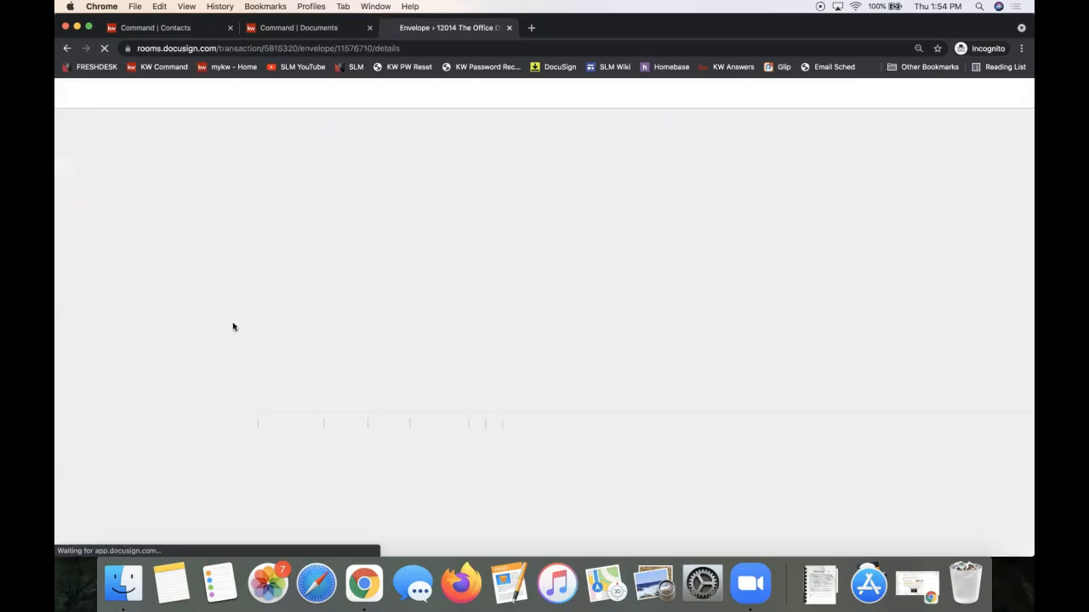
pyautogui.scroll(-2, 265, 377)
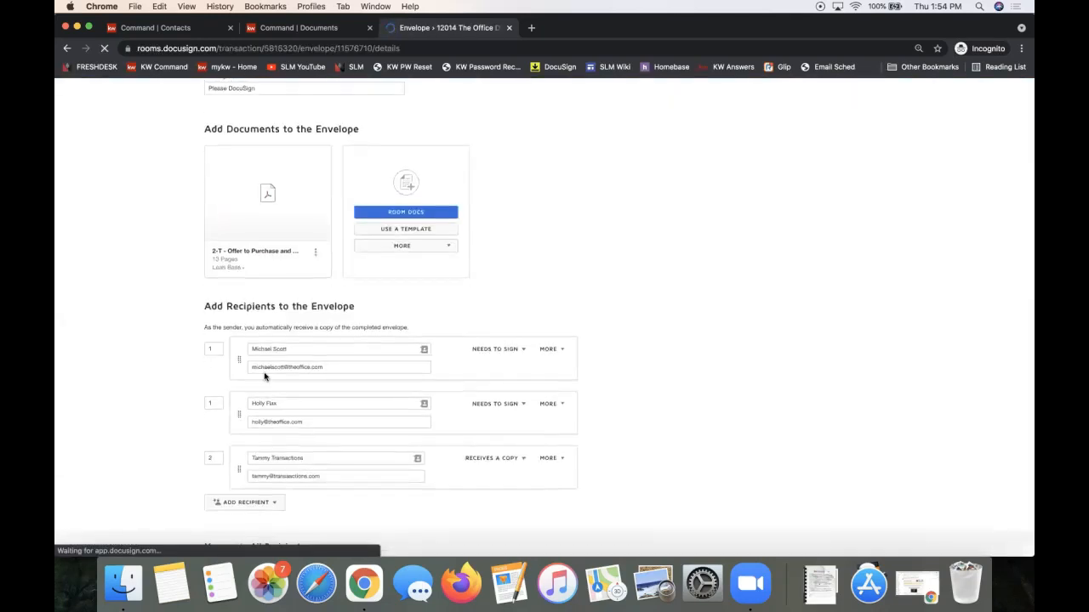
pyautogui.scroll(-2, 264, 377)
pyautogui.click(246, 419)
pyautogui.click(250, 438)
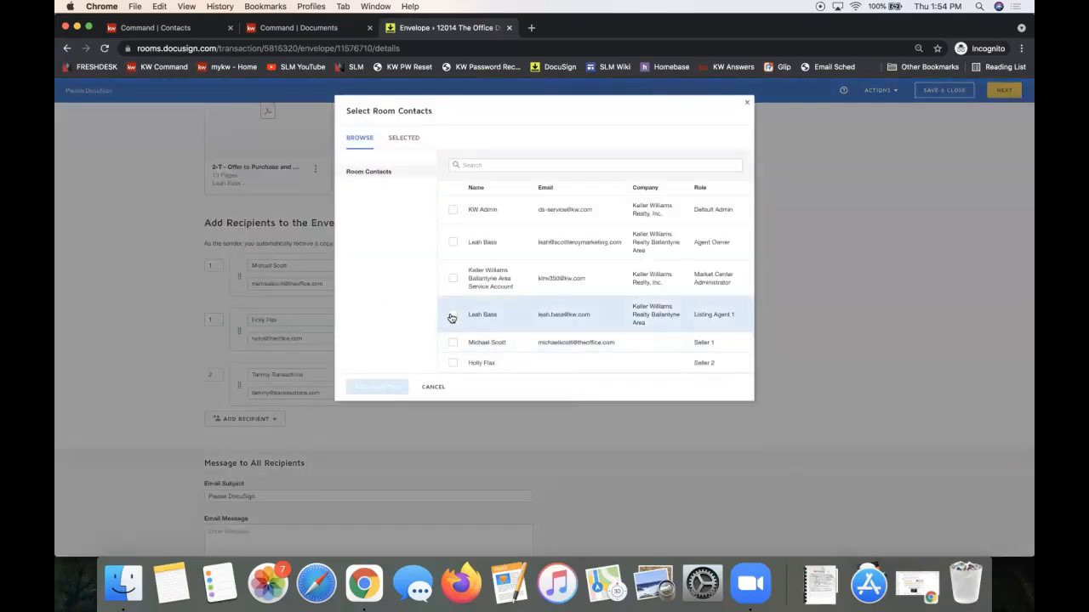
pyautogui.click(451, 318)
pyautogui.click(422, 387)
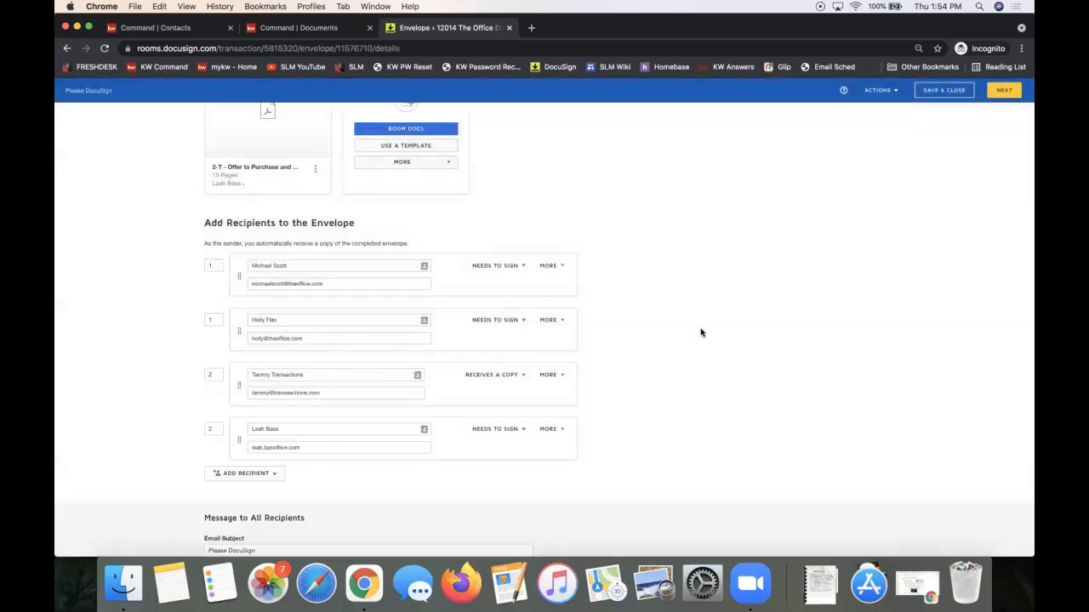
pyautogui.click(214, 430)
pyautogui.write('1')
pyautogui.click(708, 292)
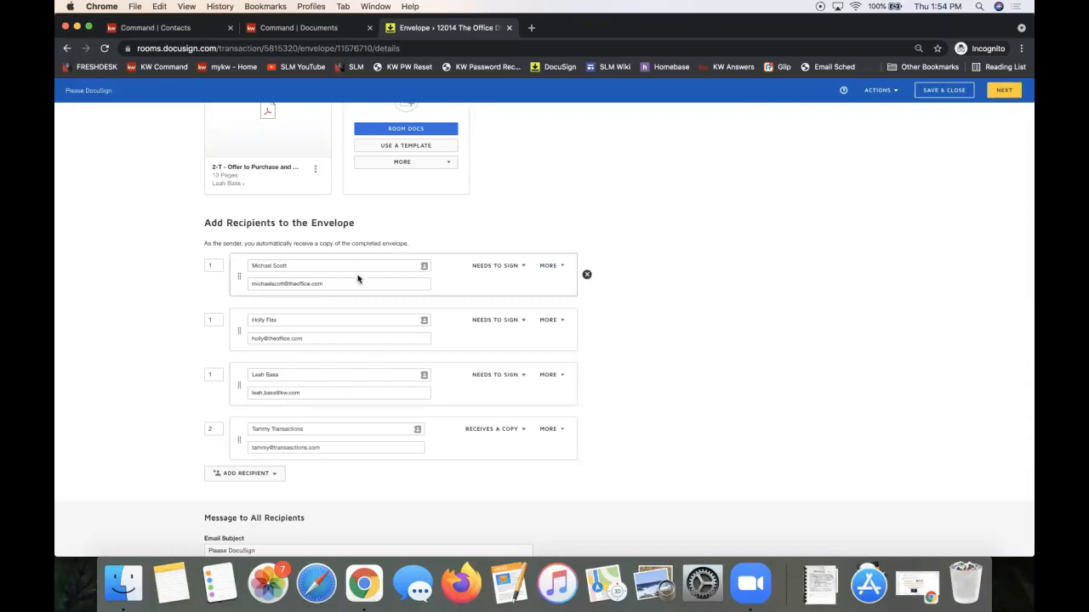
pyautogui.click(1003, 92)
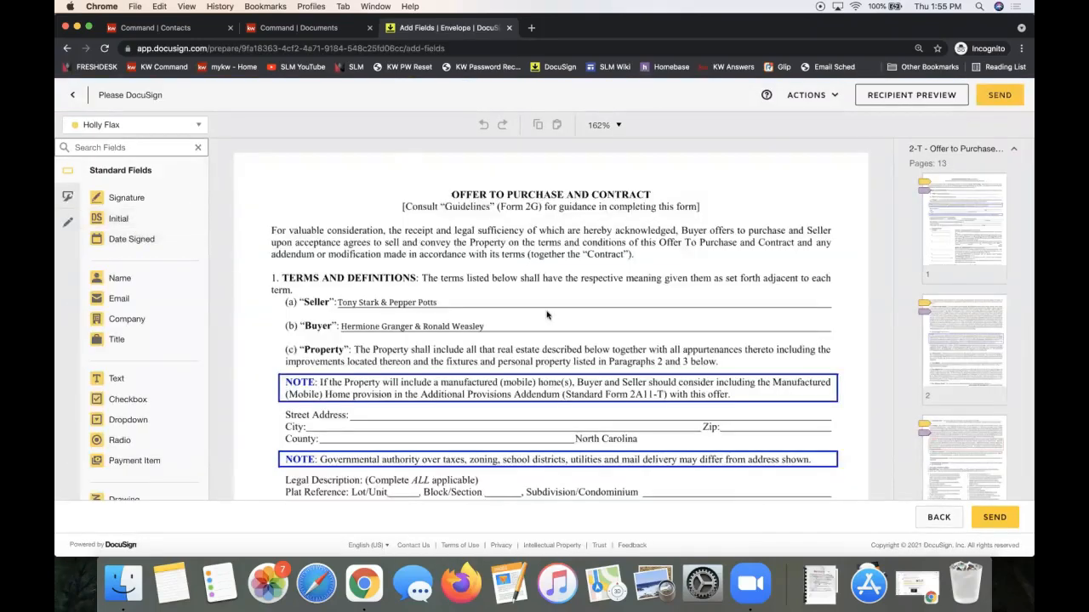
# Drop a listing-agent Initial field beside page 1's Seller's initials, then return to envelope details.
pyautogui.scroll(-10, 587, 314)
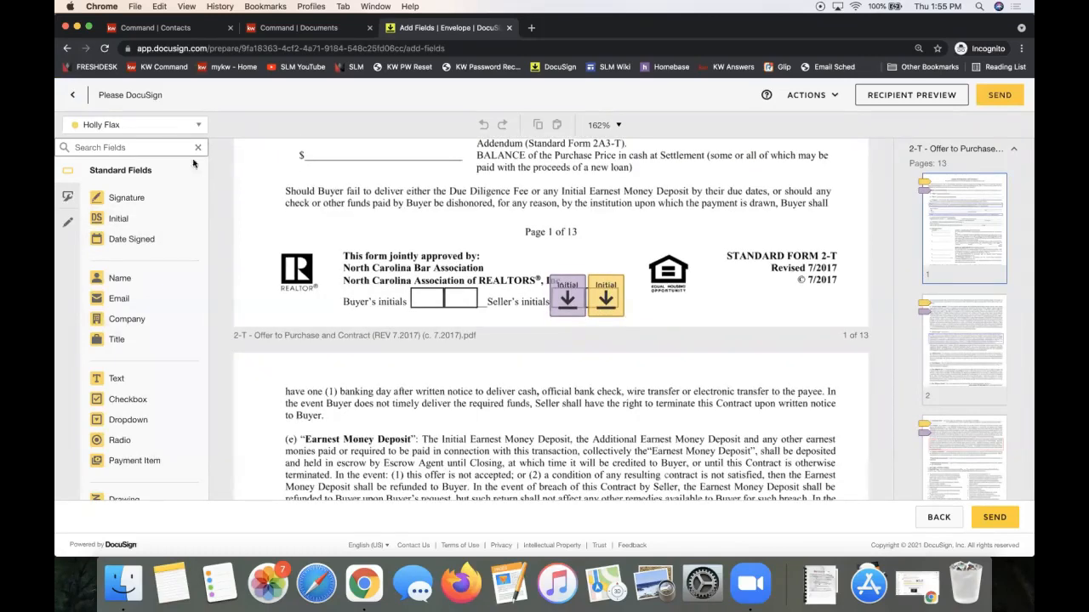
pyautogui.click(158, 127)
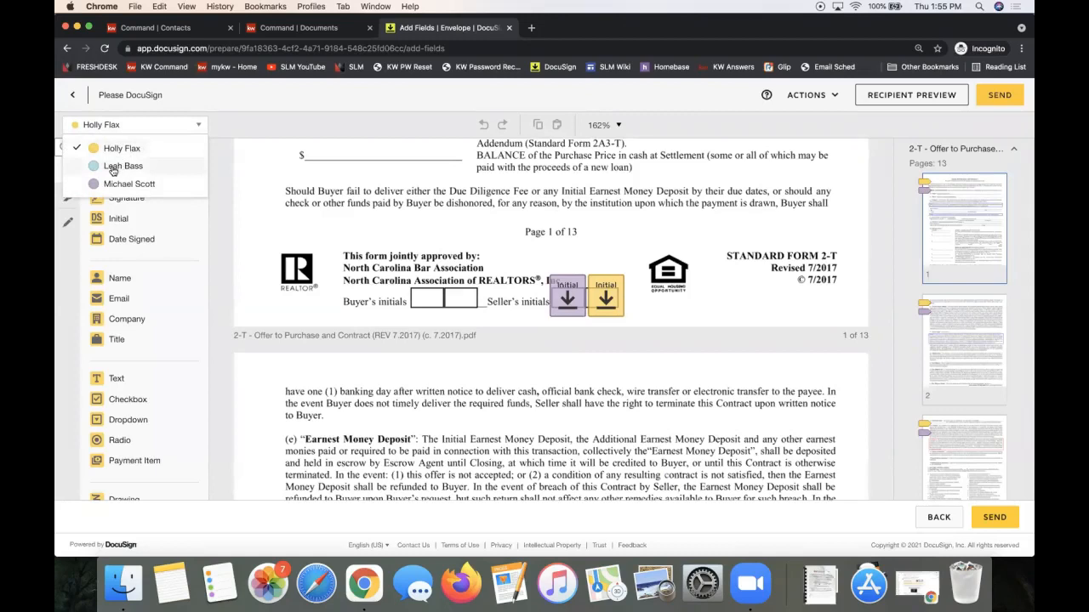
pyautogui.click(113, 168)
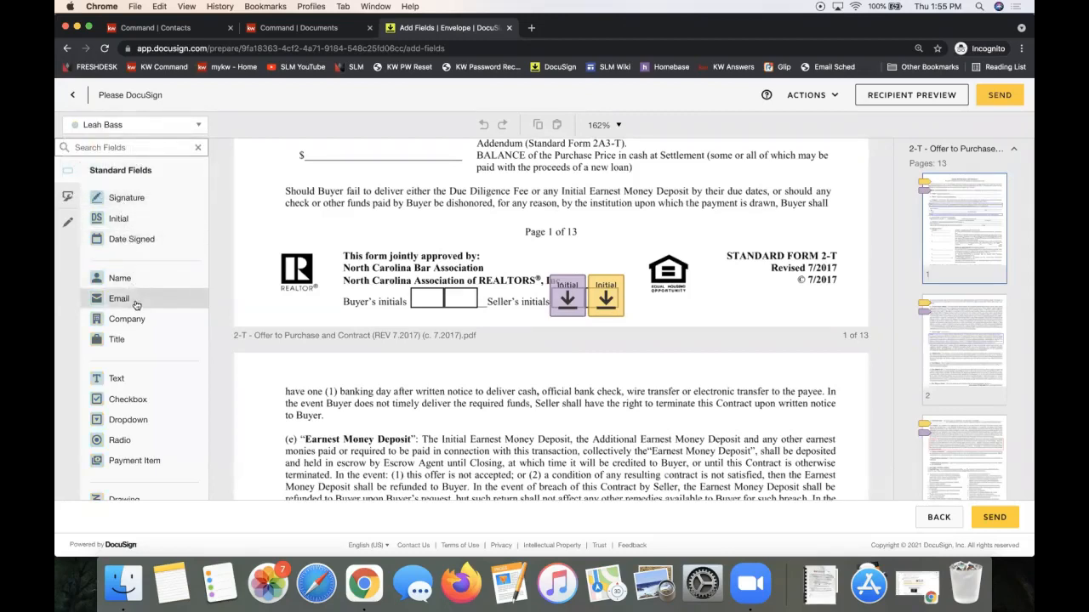
pyautogui.click(115, 218)
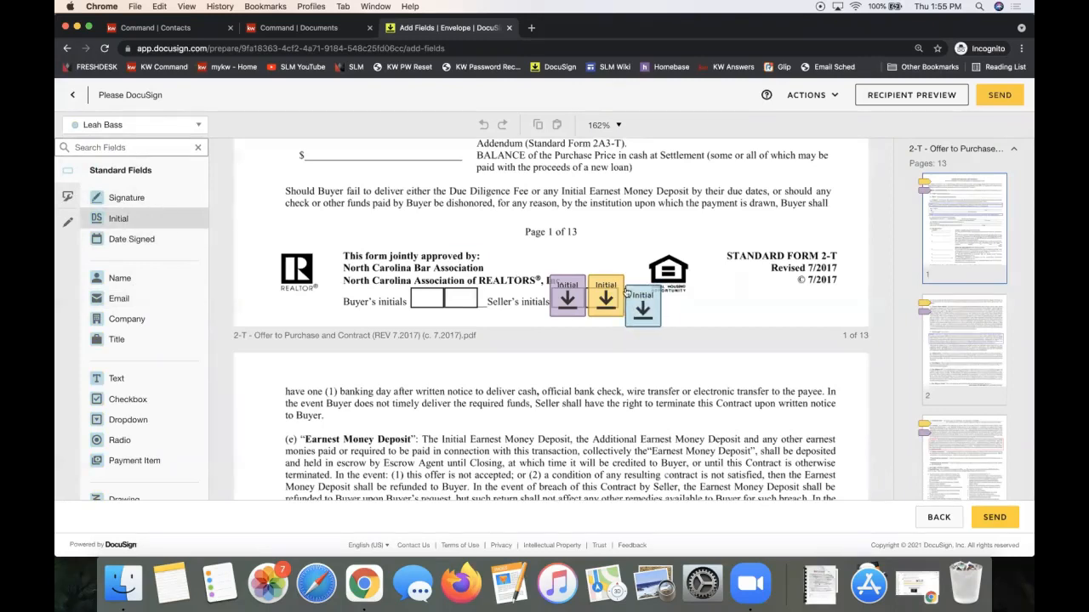
pyautogui.click(628, 278)
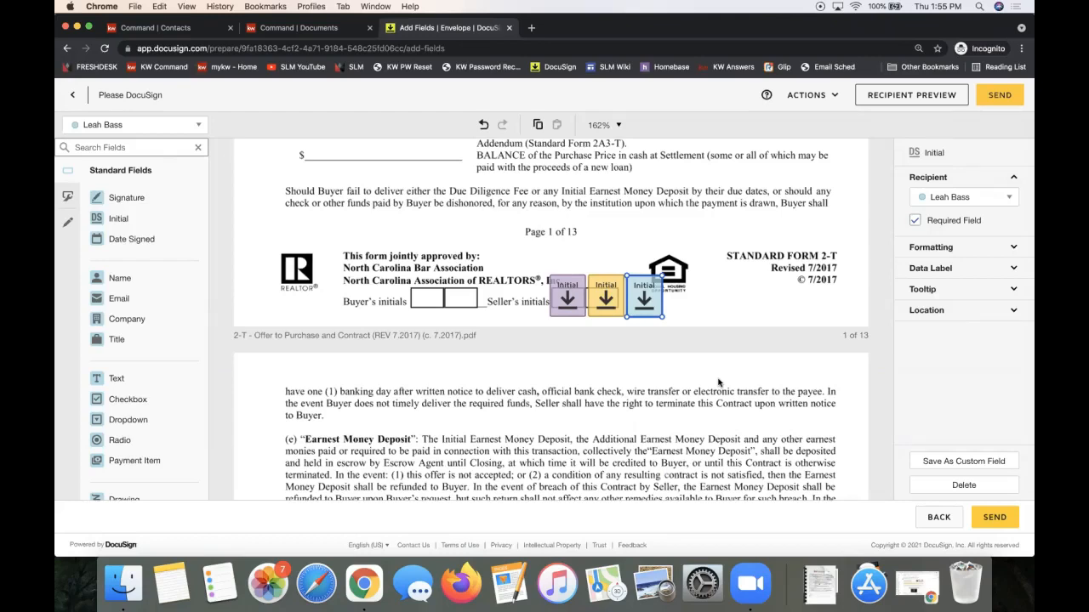
pyautogui.click(75, 97)
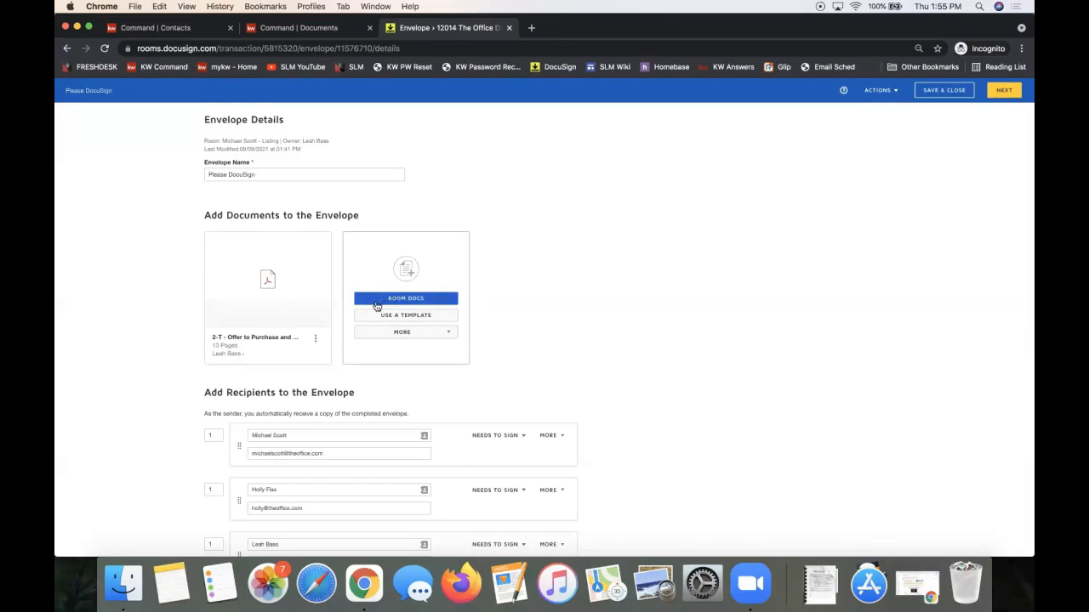
# Add '101 - Exclusive Right to Sell Listing Agreement' from Room Docs after the 2-T Offer to Purchase.
pyautogui.tripleClick(228, 216)
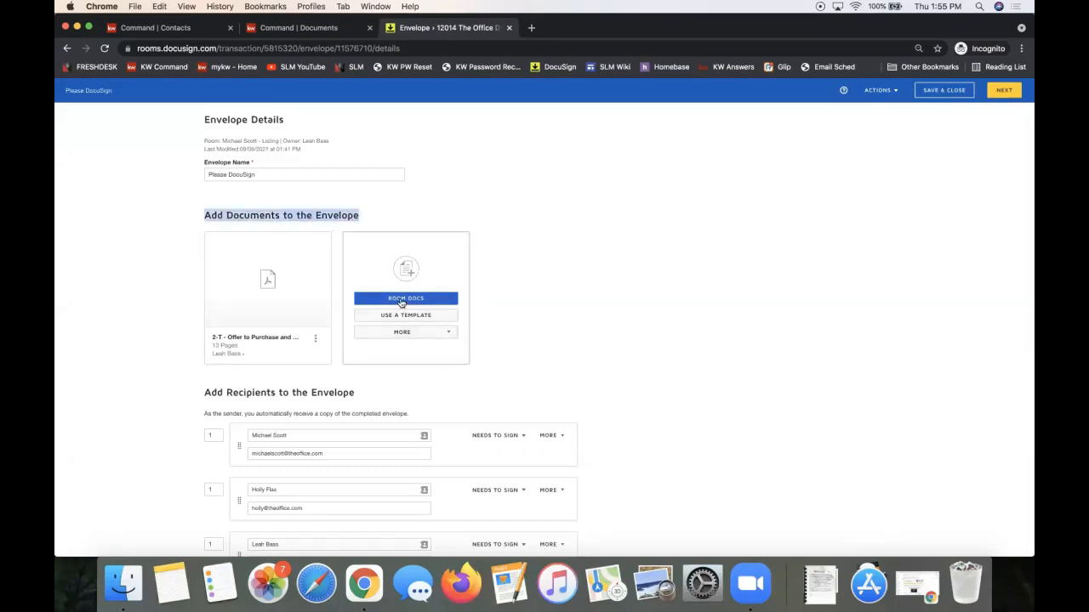
pyautogui.click(402, 300)
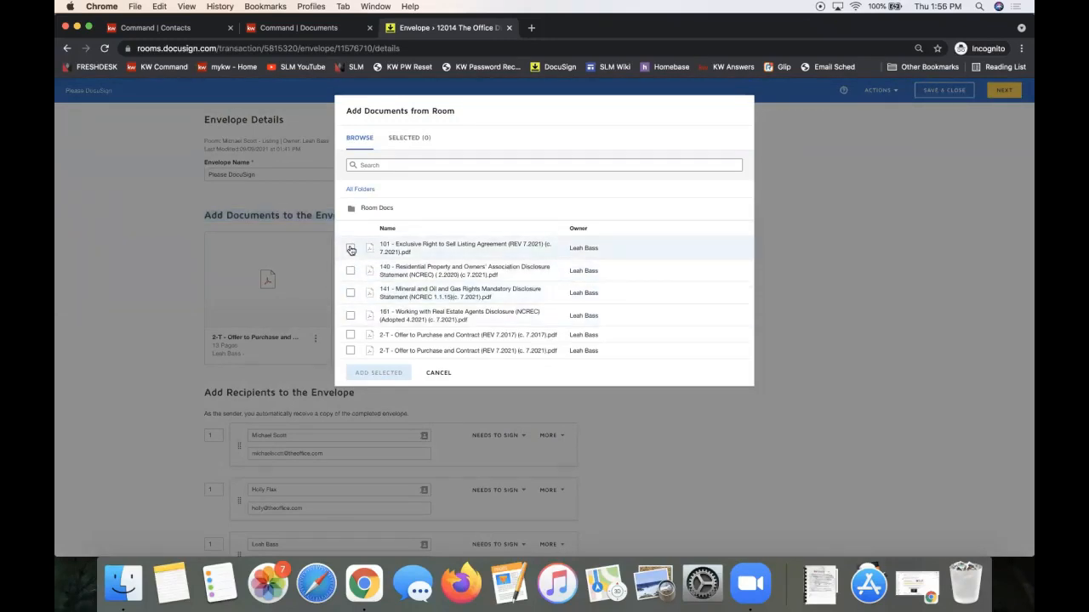
pyautogui.click(349, 248)
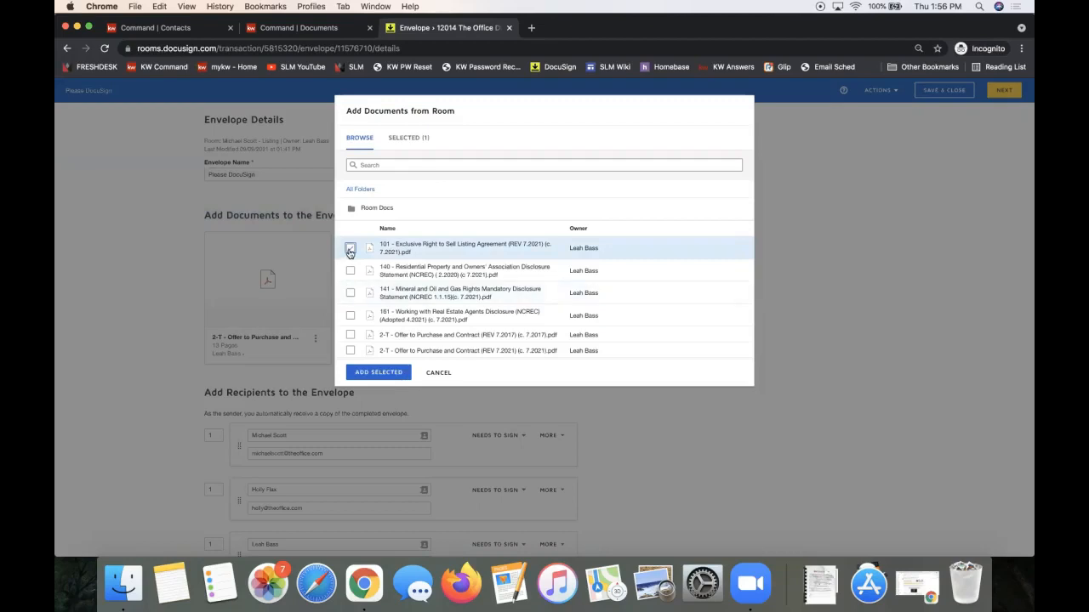
pyautogui.click(379, 372)
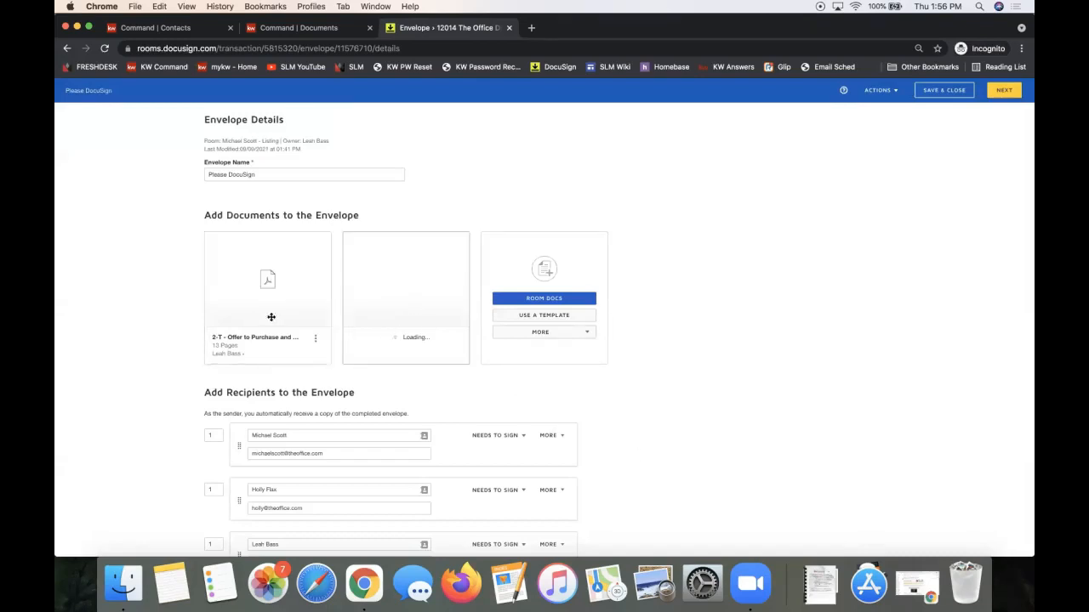
pyautogui.moveTo(379, 265); pyautogui.dragTo(398, 285)
pyautogui.moveTo(245, 288)
pyautogui.mouseDown()
pyautogui.moveTo(443, 291)
pyautogui.moveTo(371, 250)
pyautogui.moveTo(187, 243)
pyautogui.moveTo(247, 280)
pyautogui.moveTo(255, 272)
pyautogui.mouseUp()
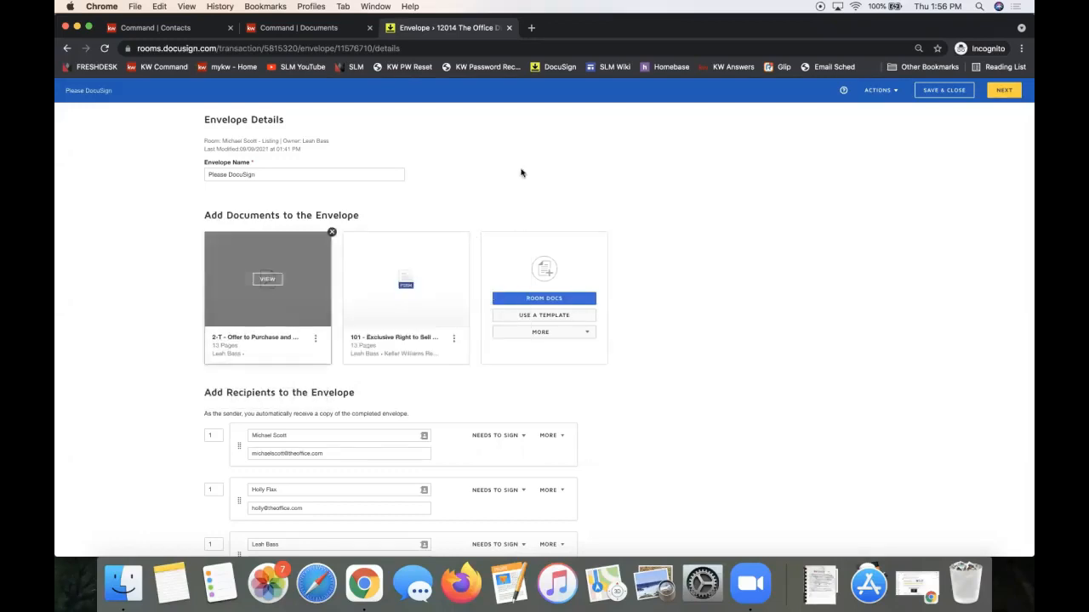
pyautogui.click(1004, 90)
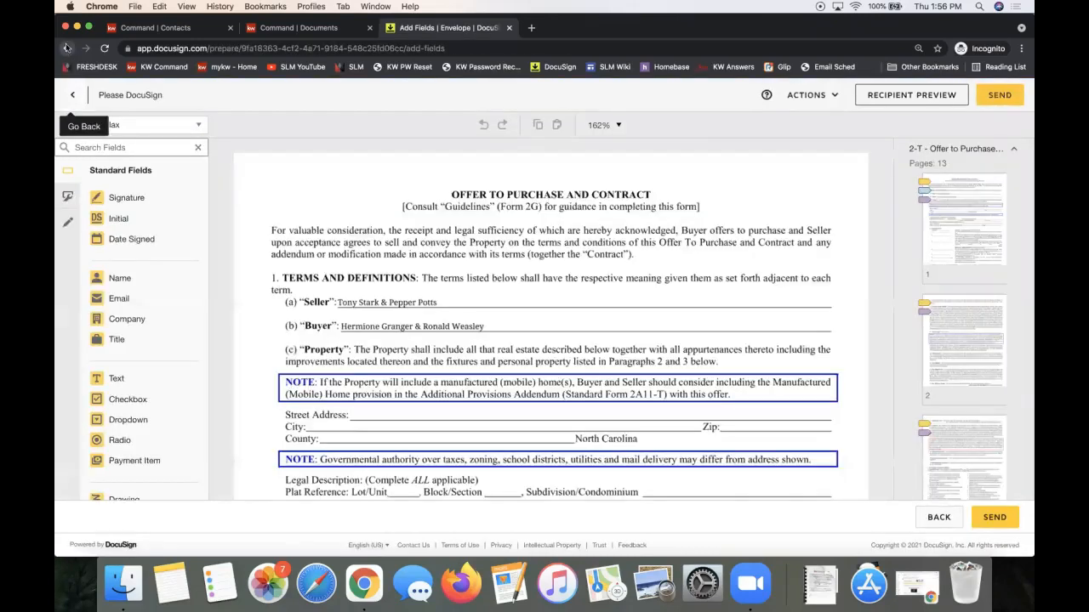
# Assign the agent to the Listing Agent pre-tagged role and add that recipient to the envelope.
pyautogui.click(73, 97)
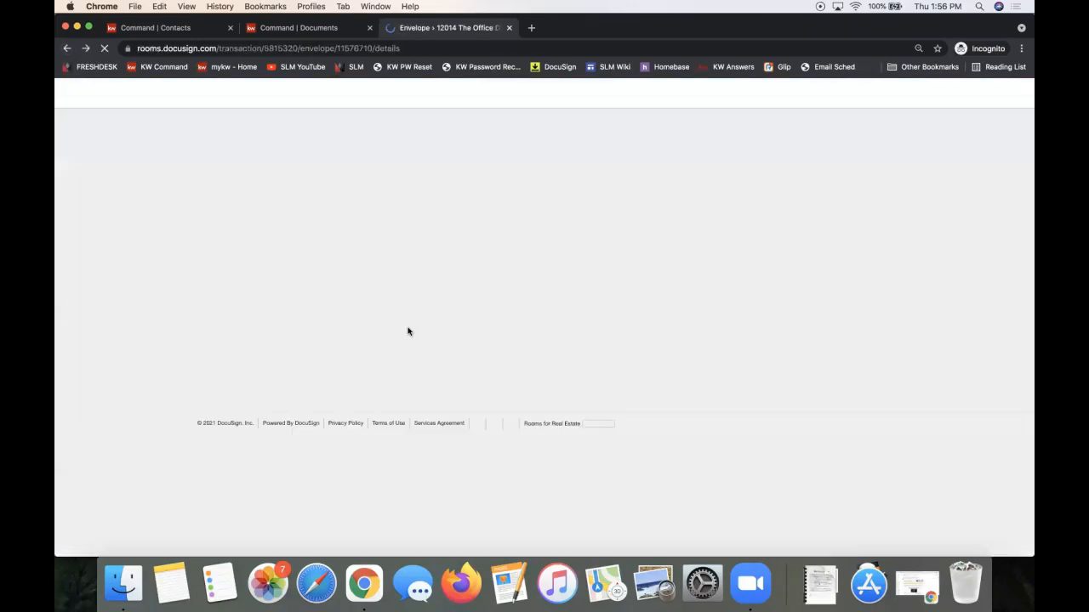
pyautogui.scroll(-5, 443, 396)
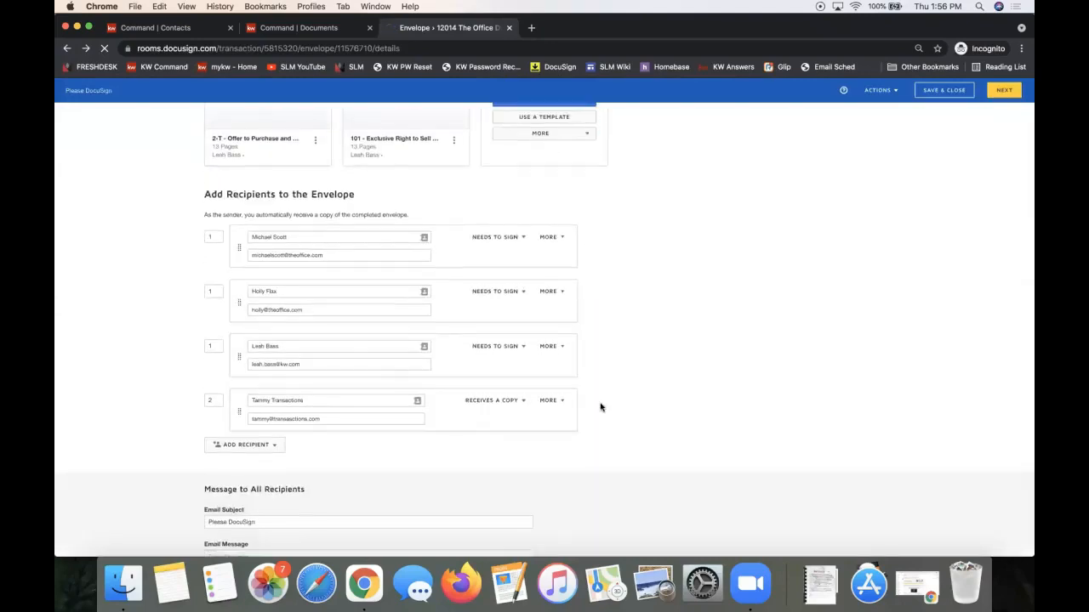
pyautogui.click(223, 393)
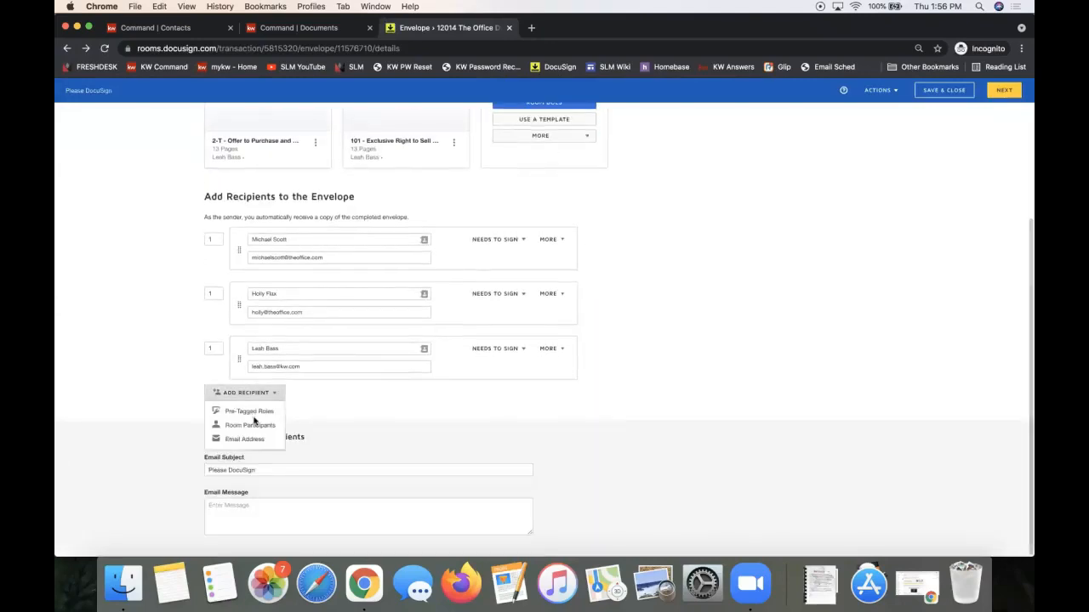
pyautogui.click(249, 411)
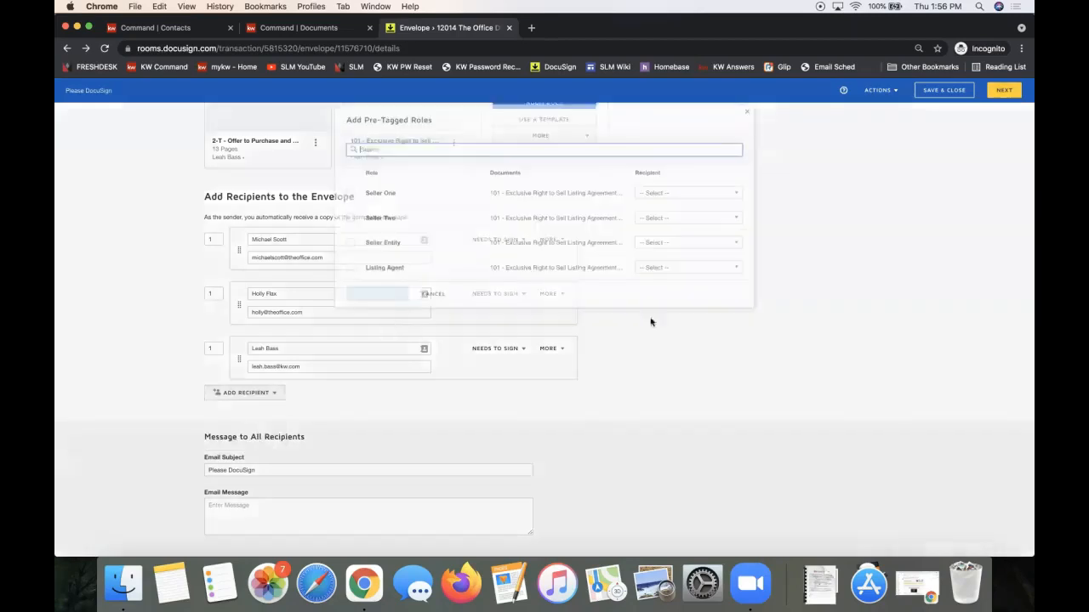
pyautogui.click(646, 257)
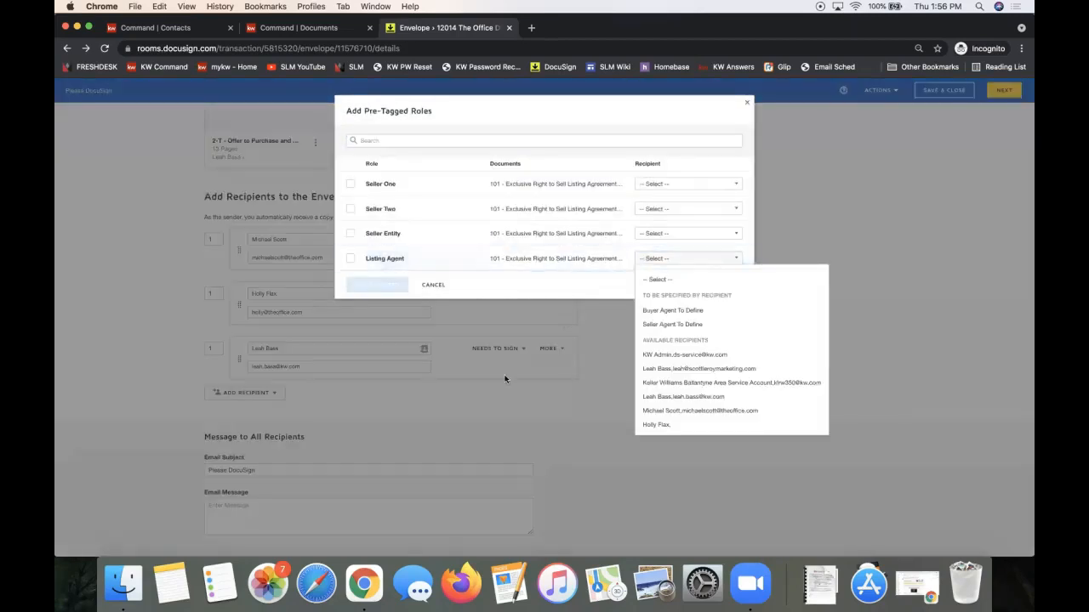
pyautogui.click(506, 380)
pyautogui.click(264, 397)
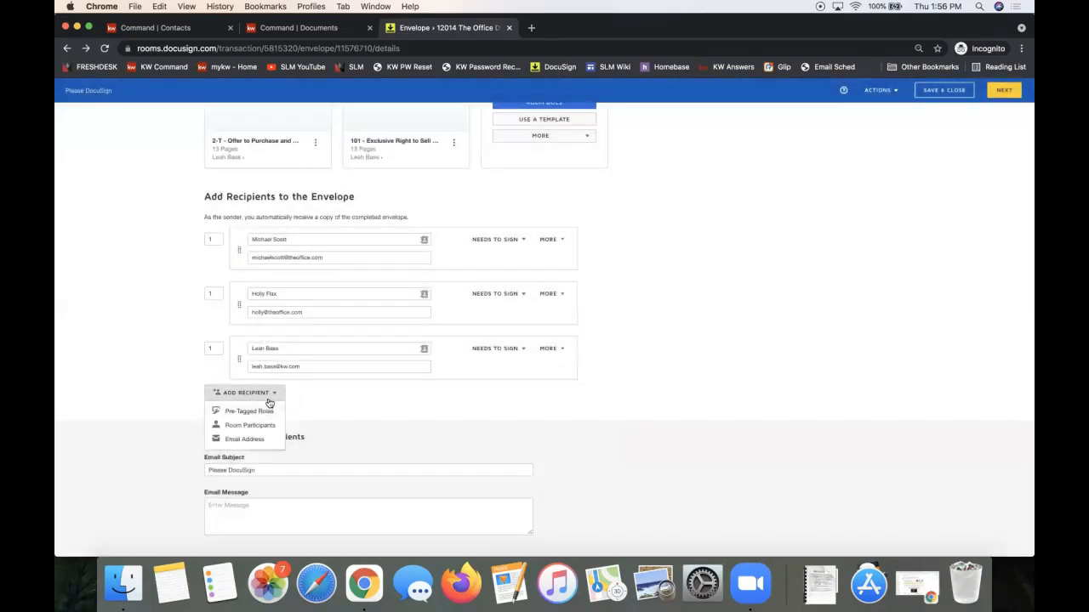
pyautogui.click(260, 412)
pyautogui.click(660, 259)
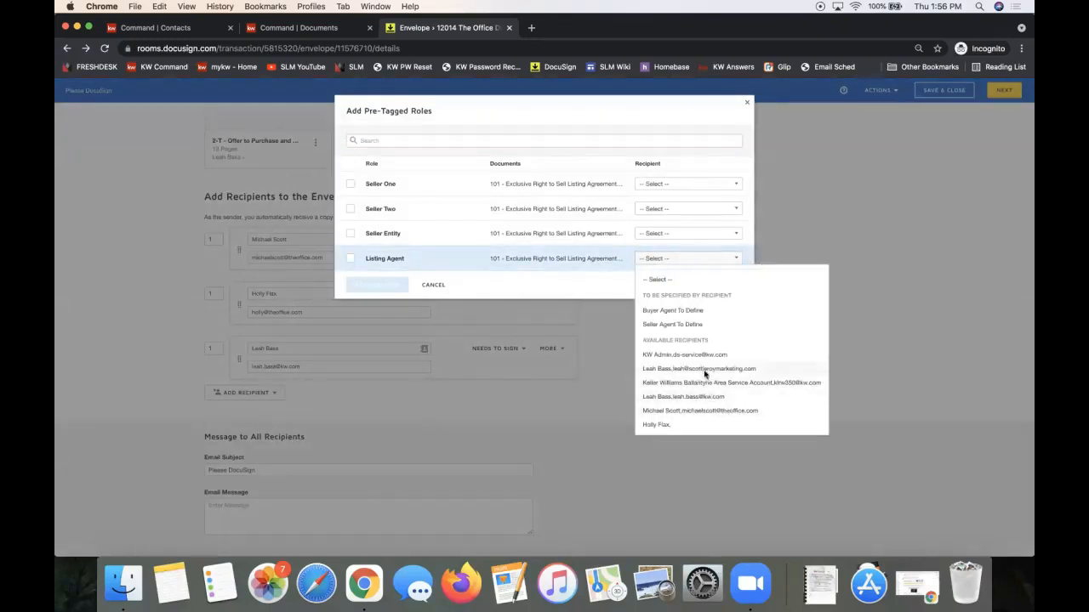
pyautogui.click(699, 370)
pyautogui.click(385, 285)
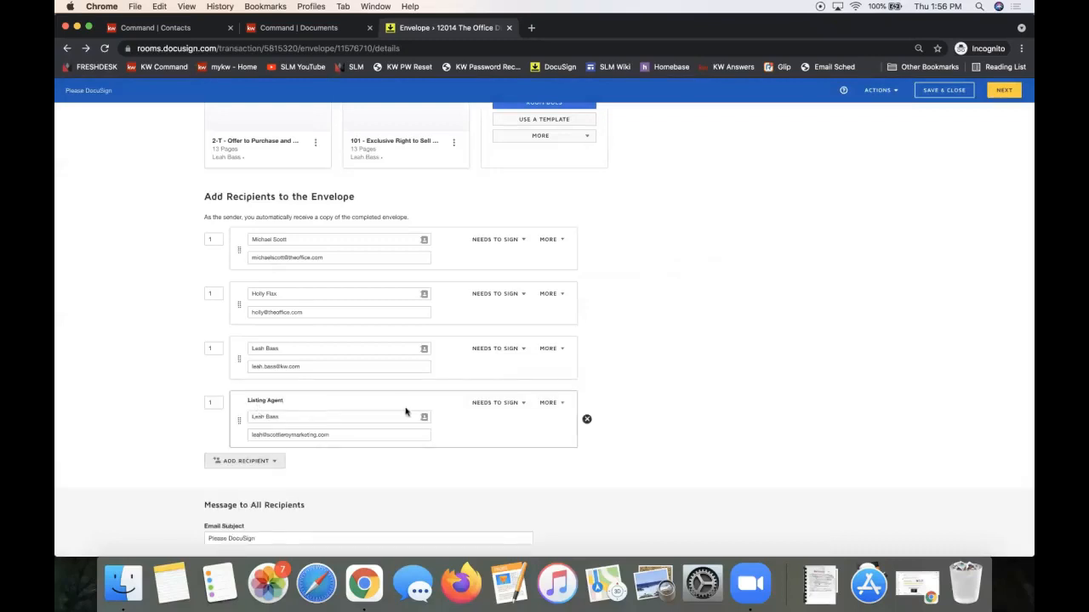
# Delete the agent's duplicate third recipient row and proceed to field placement.
pyautogui.click(586, 364)
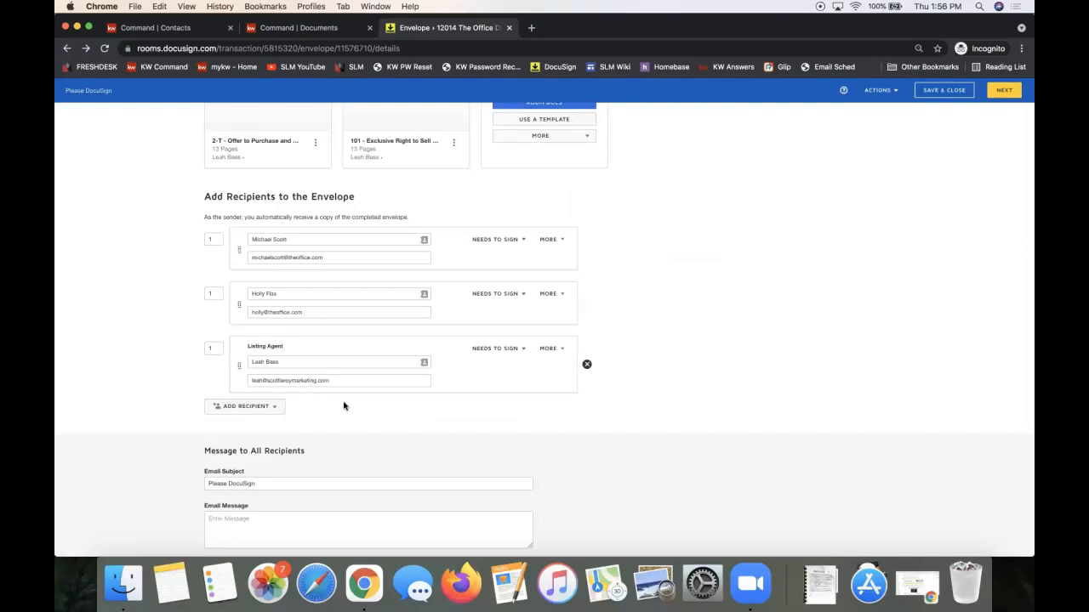
pyautogui.tripleClick(302, 198)
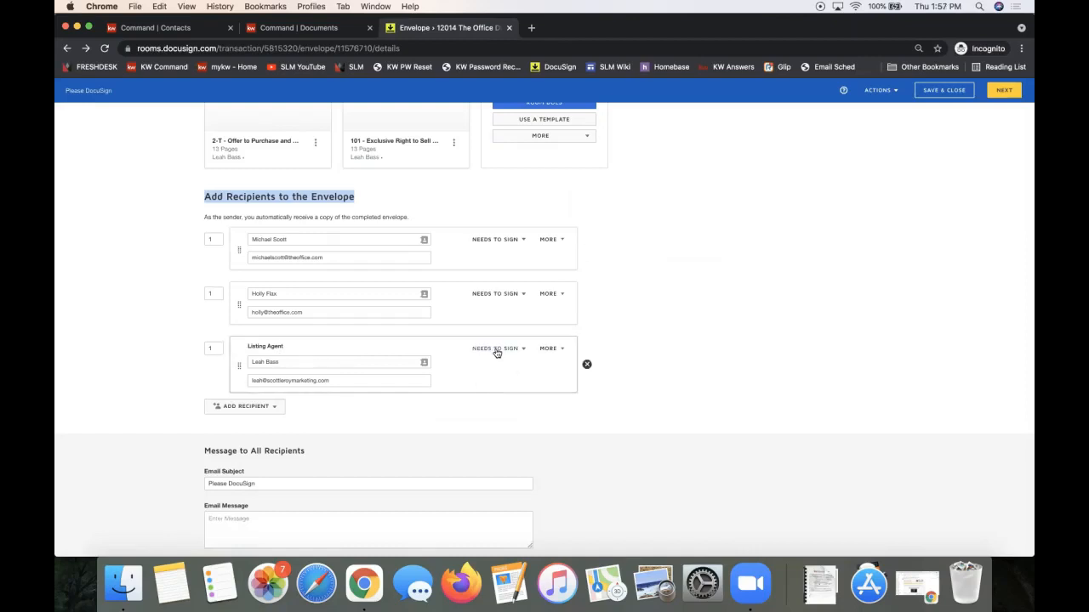
pyautogui.click(992, 94)
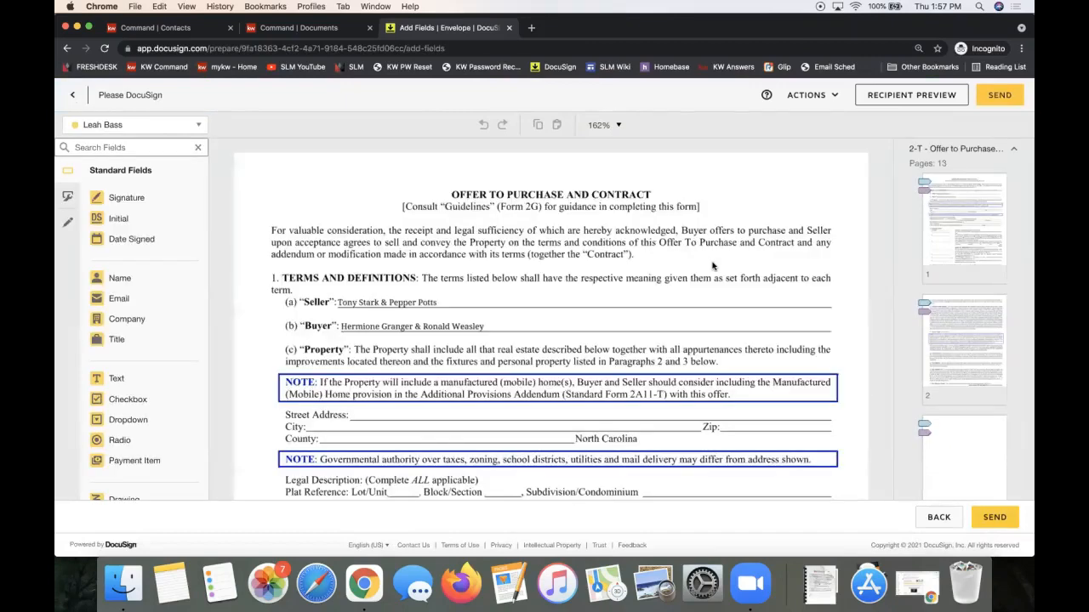
# Review the Offer to Purchase pages in the editor and send the envelope.
pyautogui.scroll(-5, 712, 267)
pyautogui.scroll(-6, 713, 267)
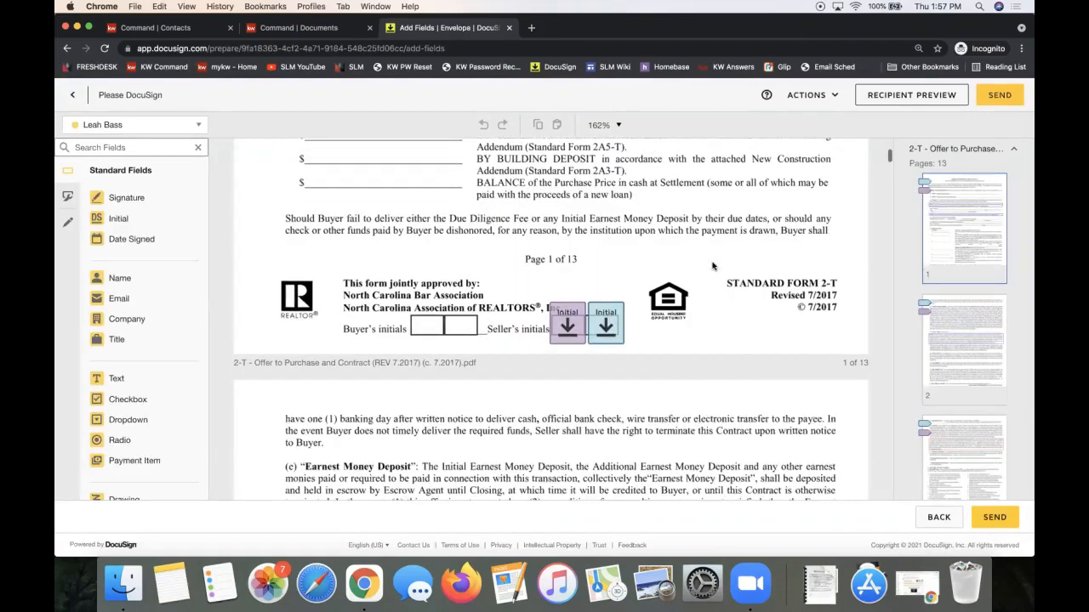
pyautogui.scroll(4, 712, 267)
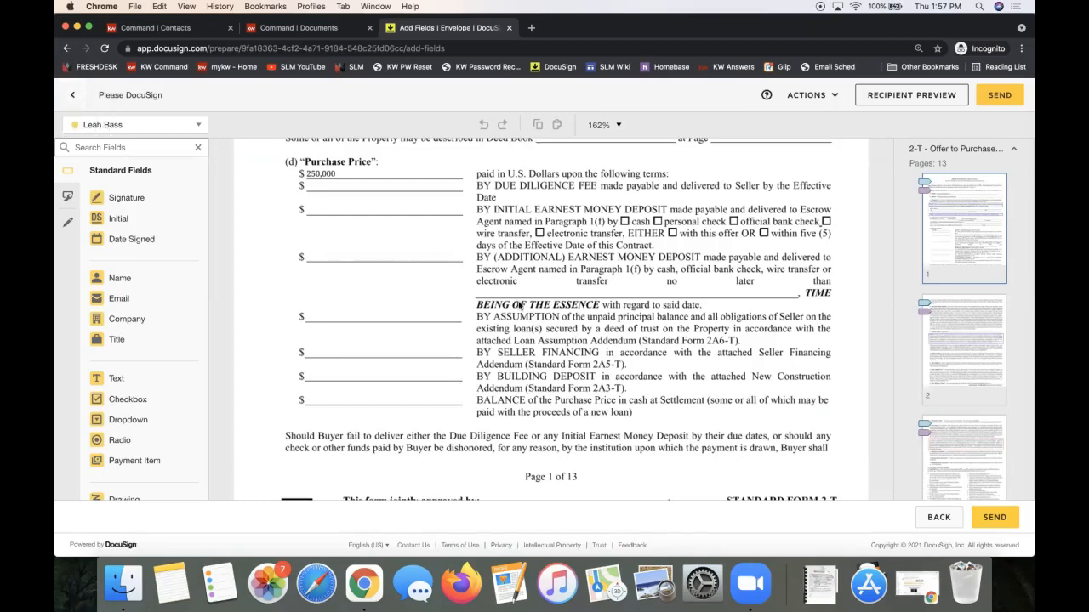
pyautogui.scroll(-10, 521, 306)
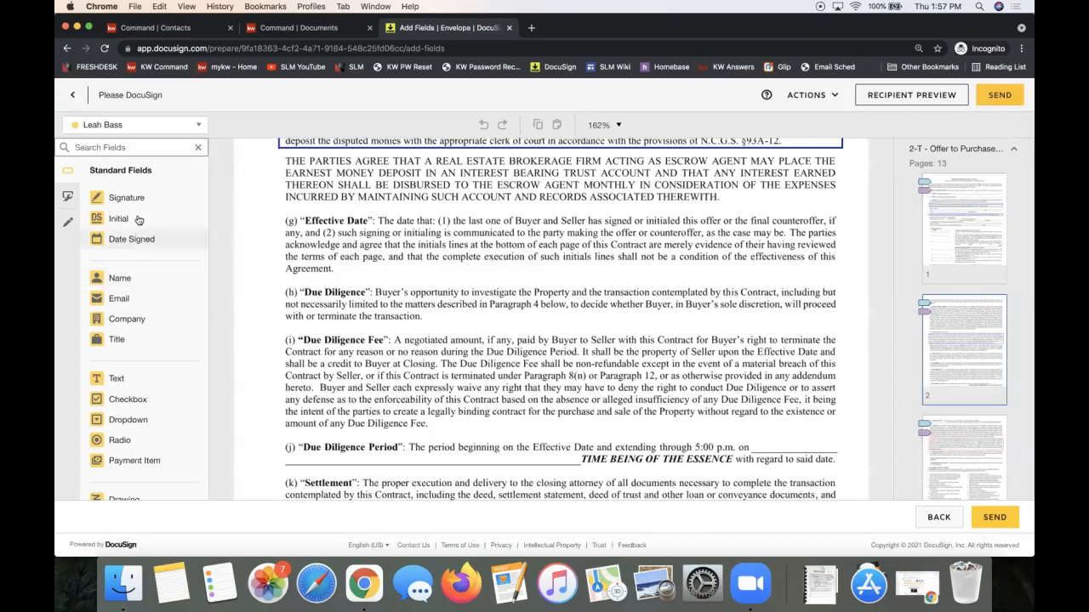
pyautogui.click(1001, 97)
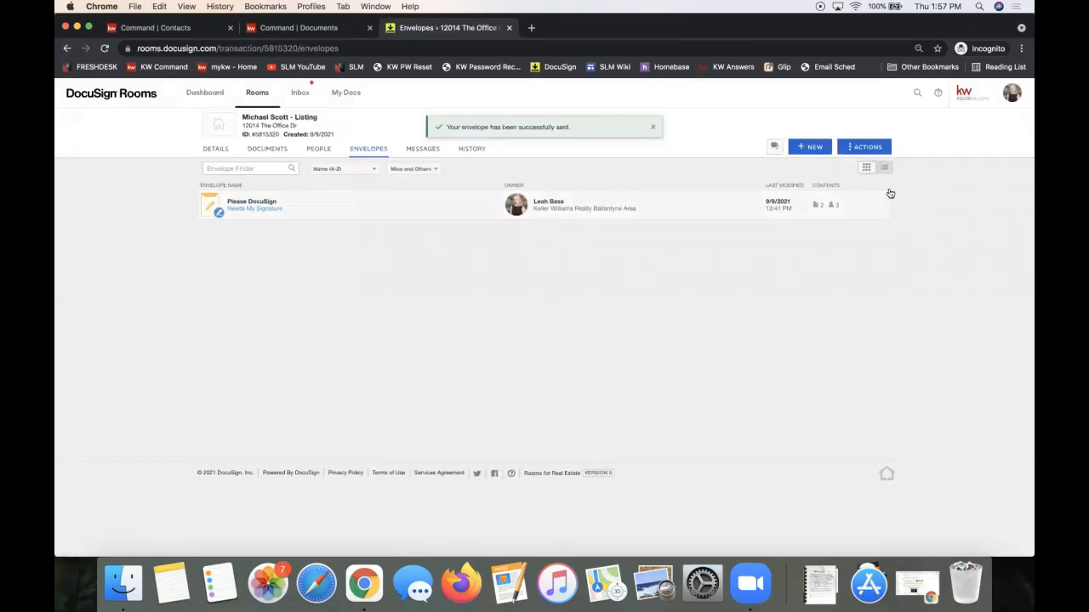
# Check the sent envelope's recipients in card view, then go to the Active rooms list.
pyautogui.click(866, 168)
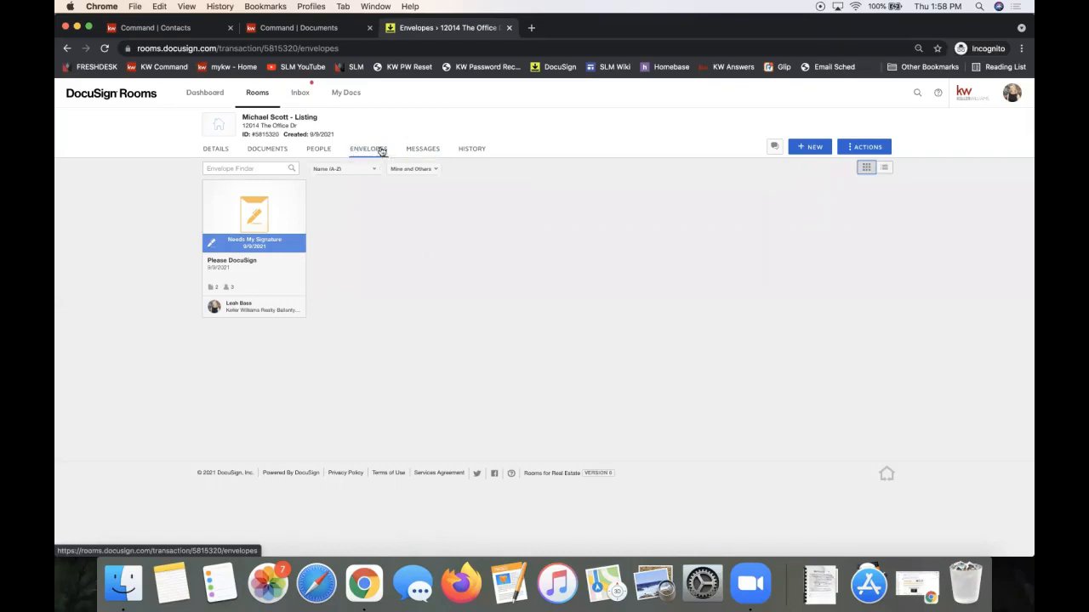
pyautogui.click(250, 249)
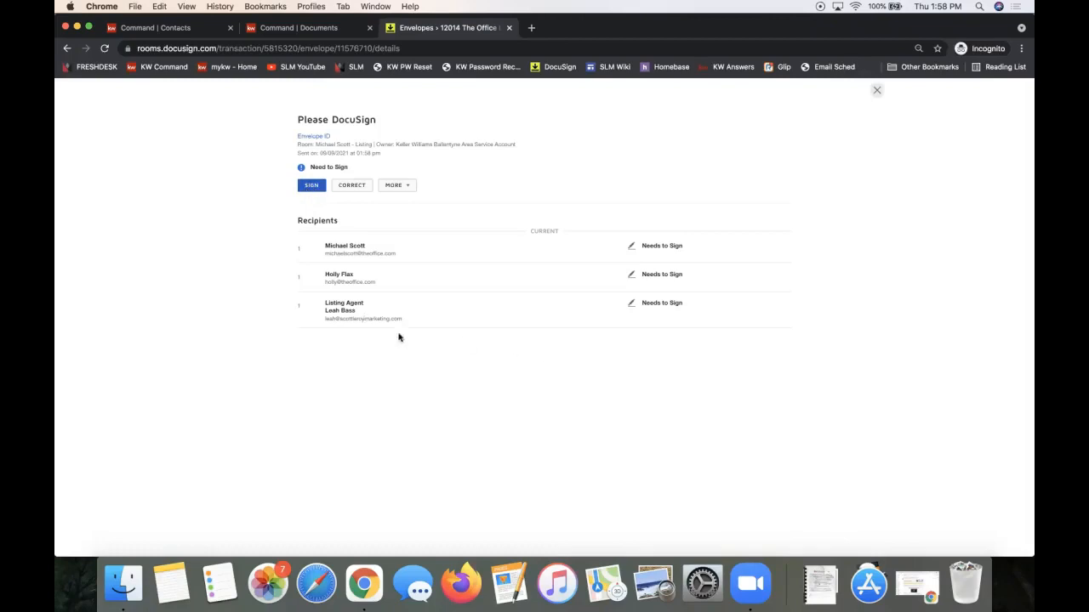
pyautogui.moveTo(418, 323); pyautogui.dragTo(323, 305)
pyautogui.click(302, 311)
pyautogui.click(877, 91)
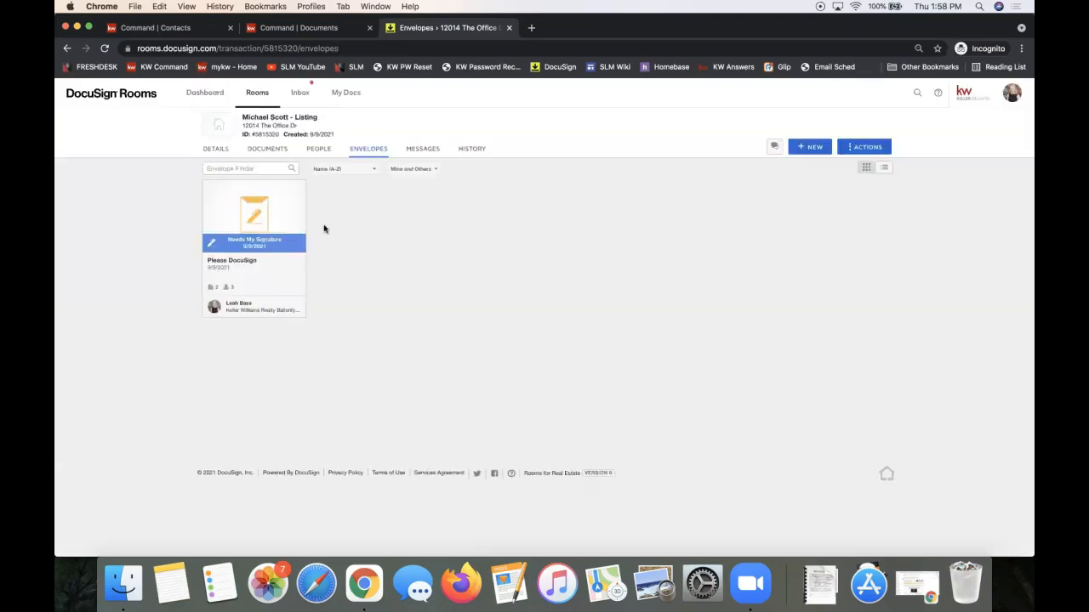
pyautogui.click(255, 94)
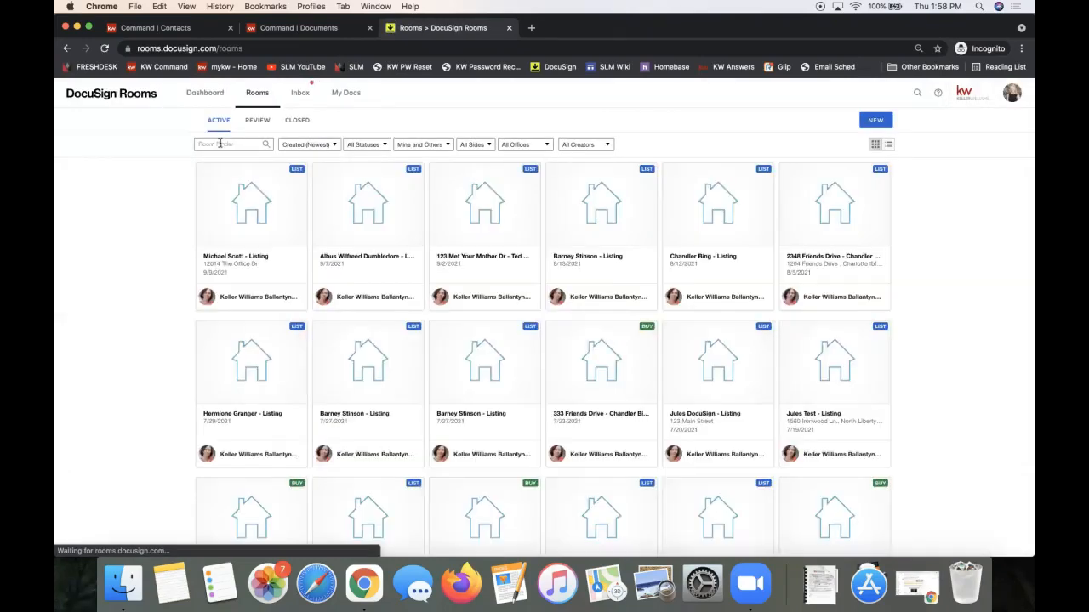
# Find the Testing Signatures room by searching 'SIGNATURE' and view its Documents tab.
pyautogui.click(220, 144)
pyautogui.write('SIGNATURE')
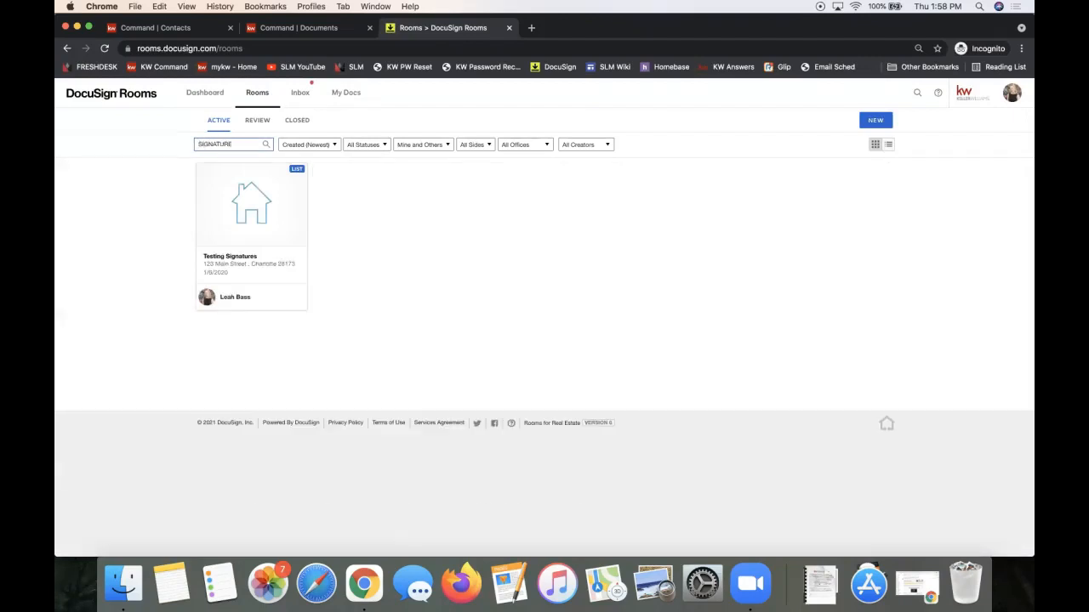
pyautogui.click(215, 257)
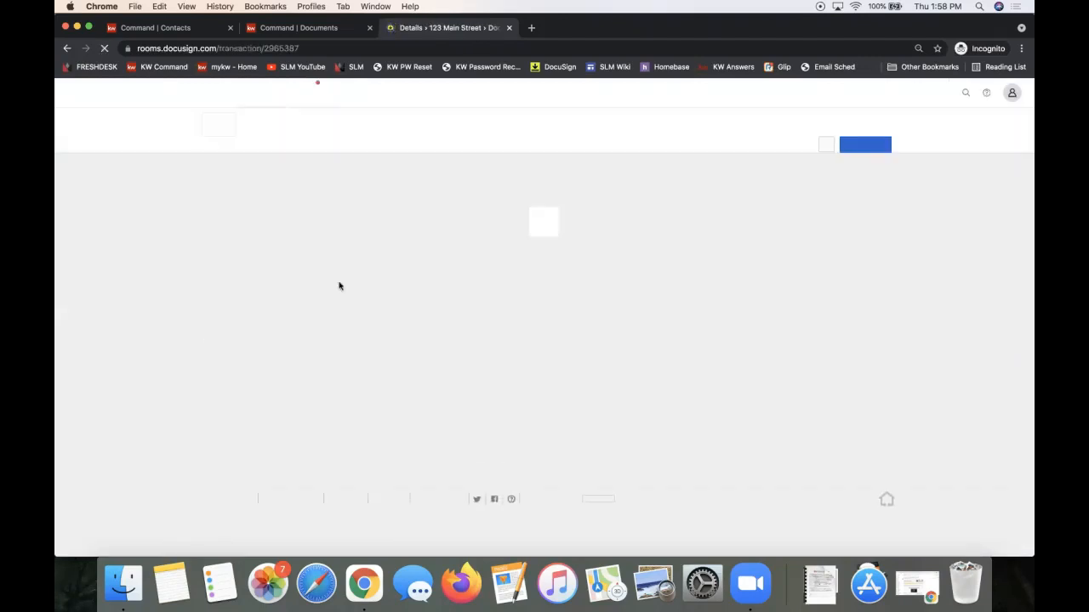
pyautogui.click(263, 151)
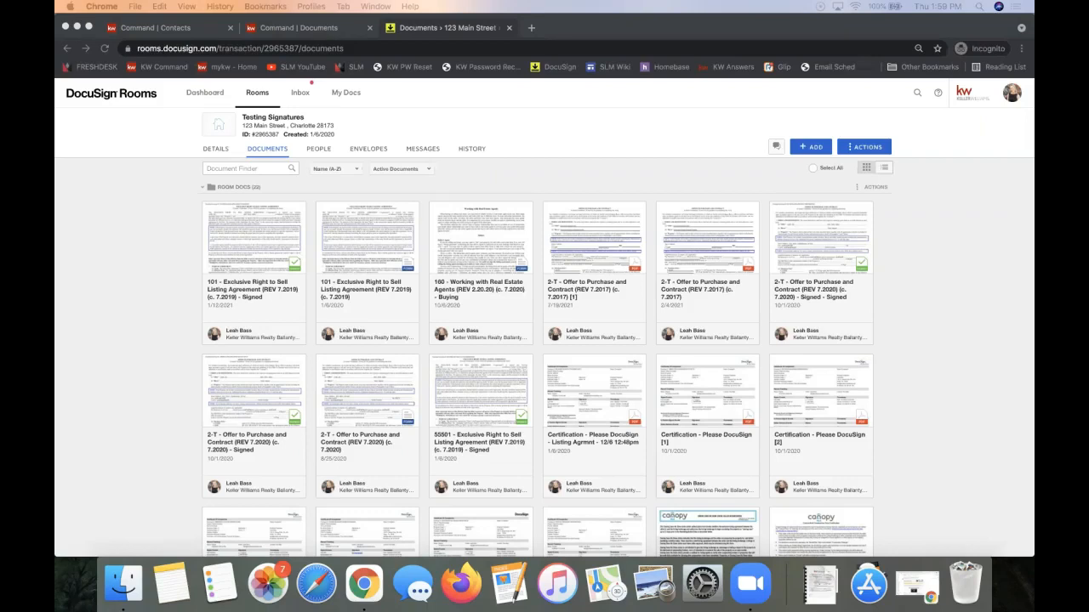
pyautogui.rightClick(293, 67)
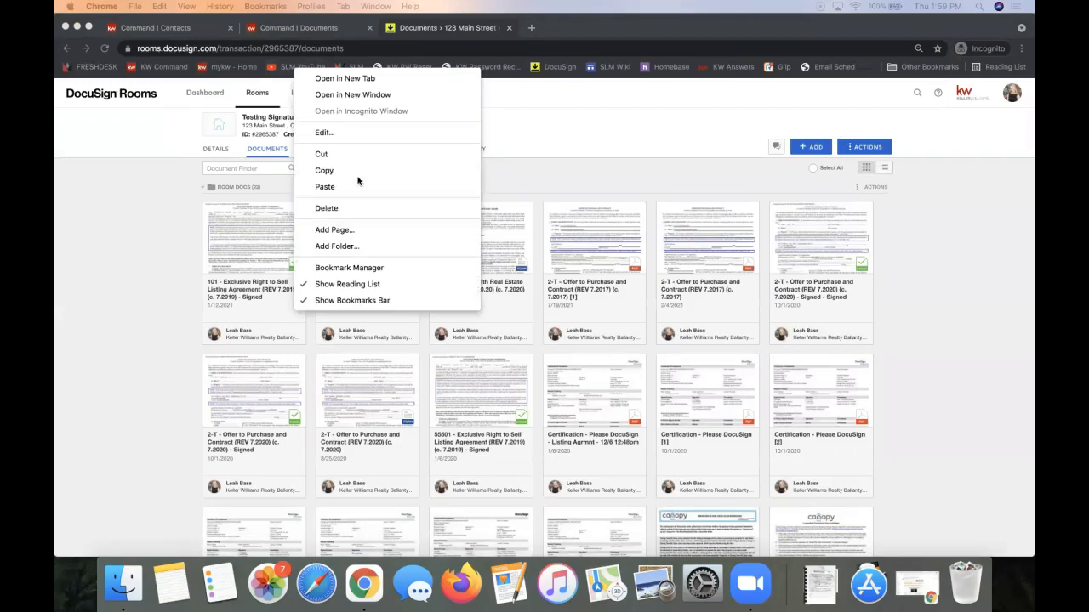
pyautogui.click(345, 173)
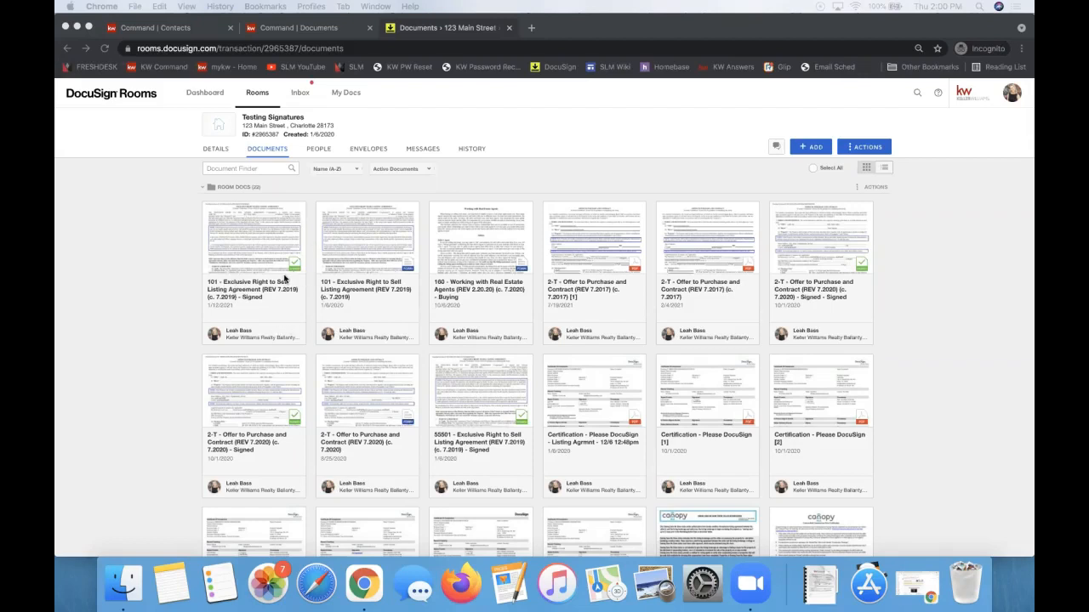
pyautogui.click(460, 388)
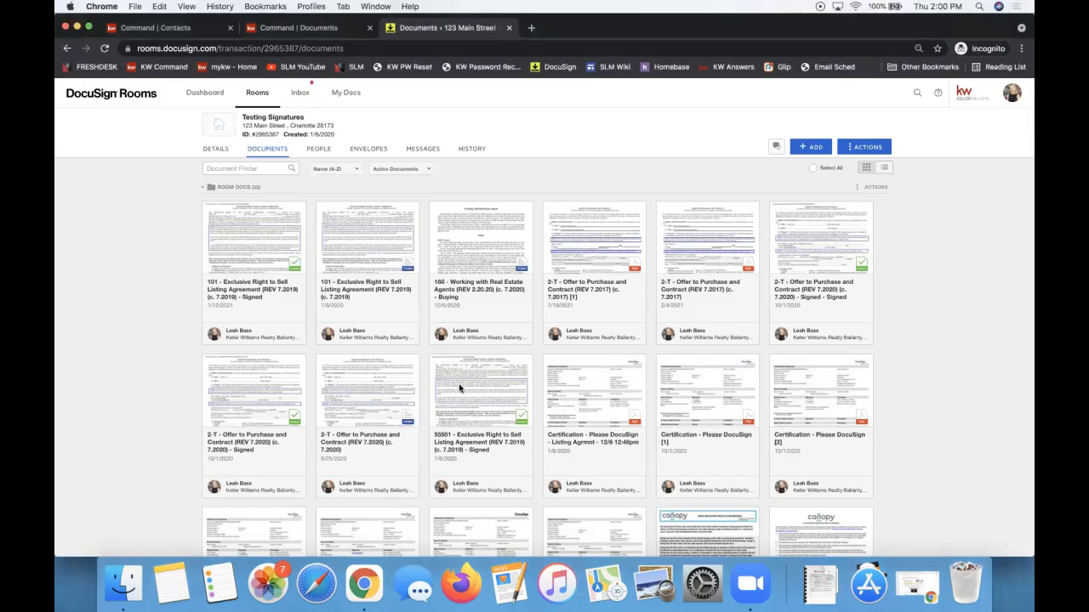
pyautogui.click(446, 384)
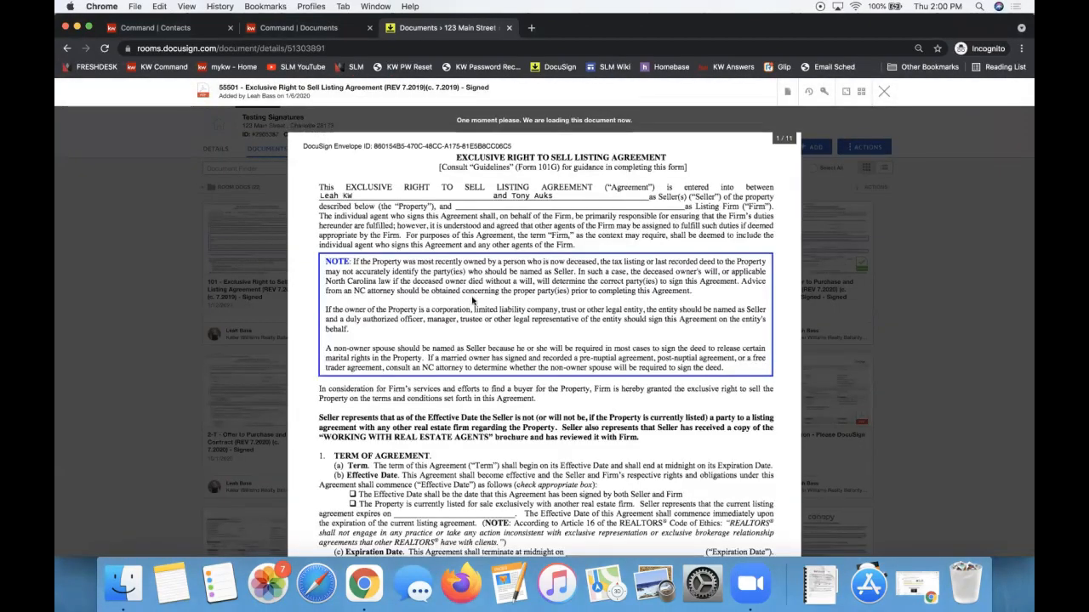
pyautogui.scroll(-5, 402, 235)
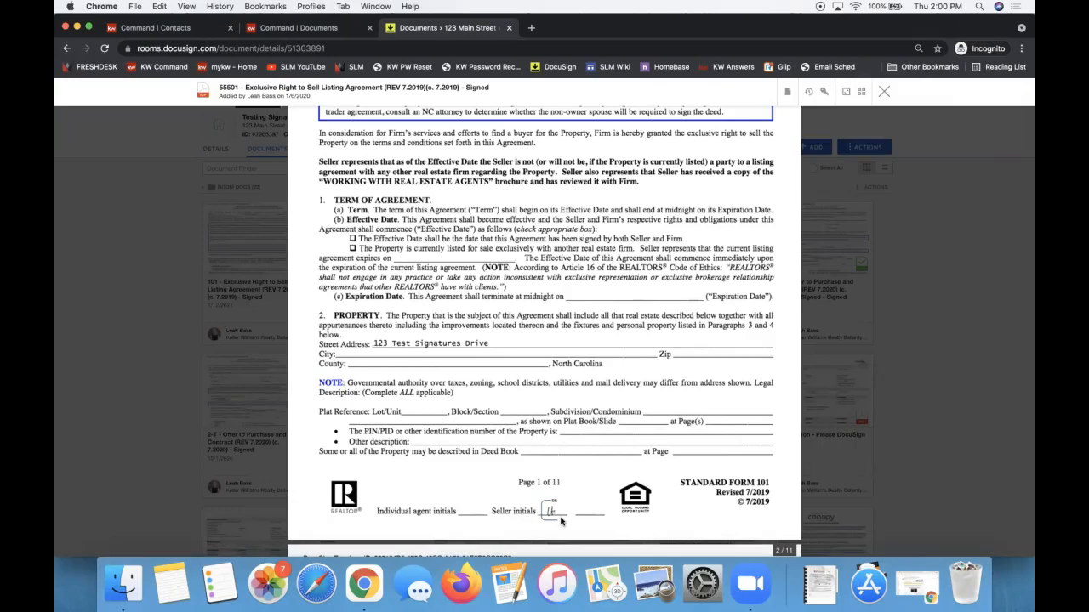
pyautogui.click(885, 96)
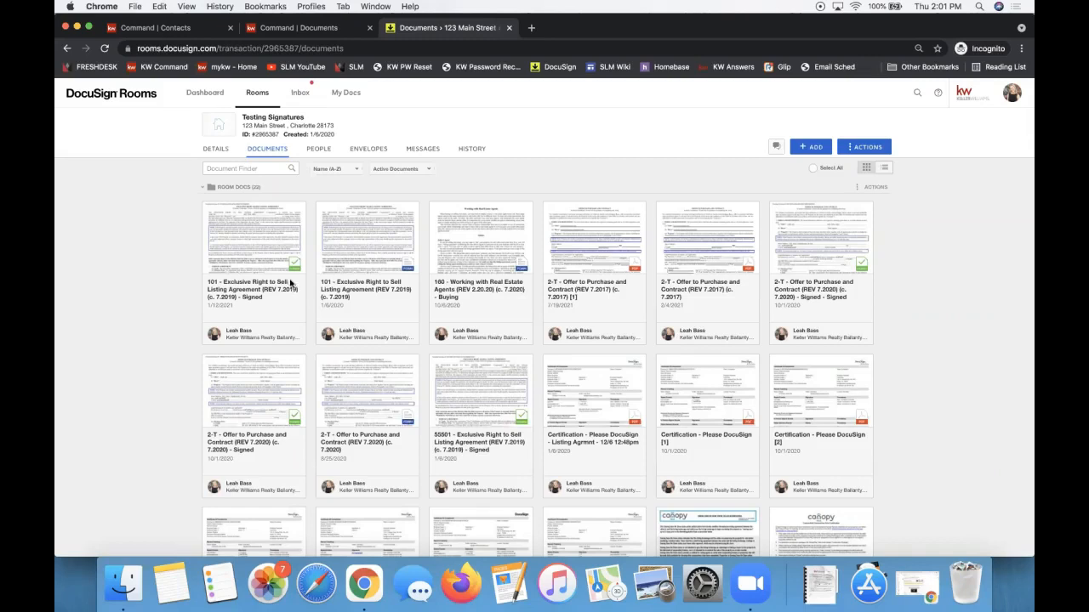
# Show the Testing Signatures room's Envelopes tab, listing envelopes by status.
pyautogui.click(369, 151)
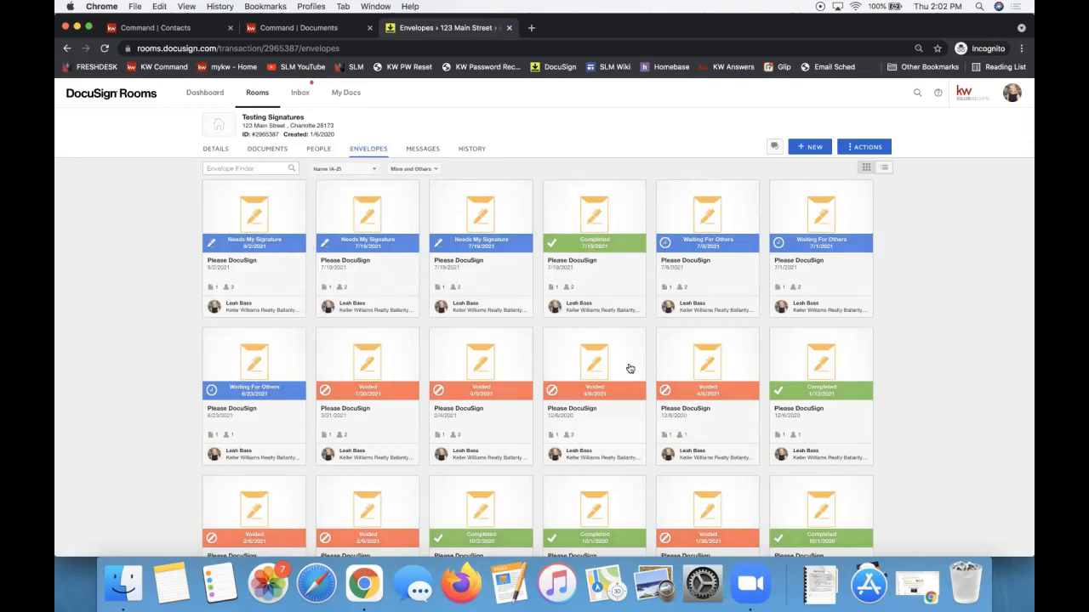
# Open the first Needs My Signature envelope, review its recipients and More options, then close it.
pyautogui.click(243, 211)
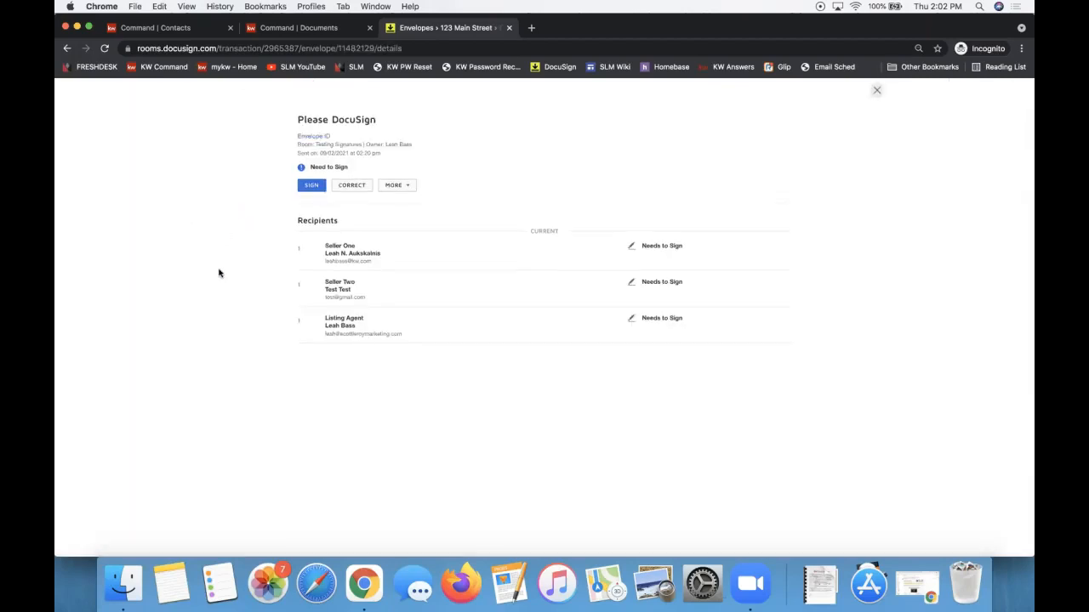
pyautogui.click(403, 185)
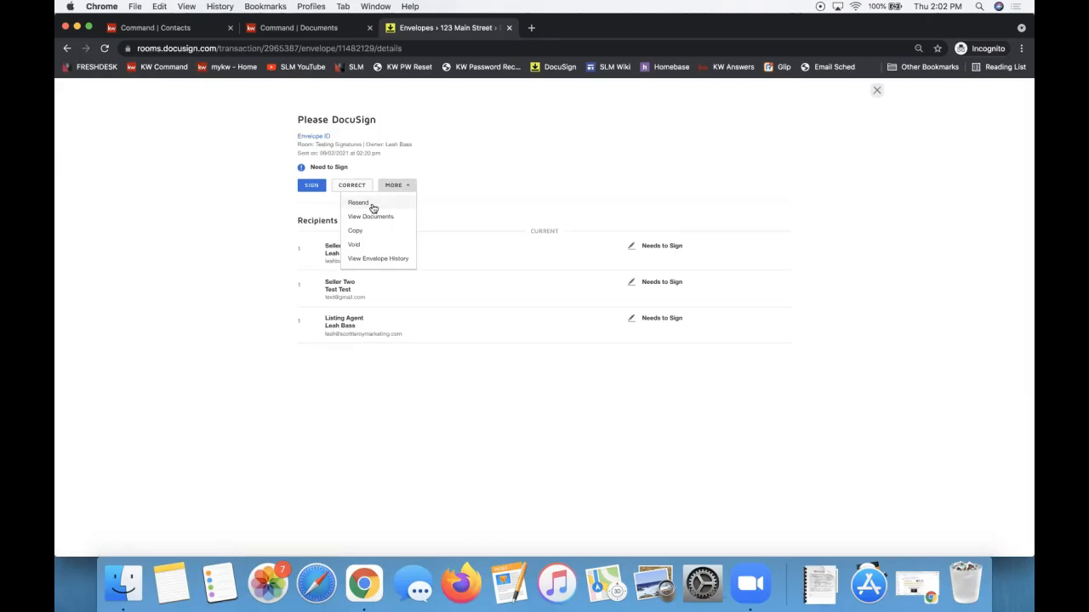
pyautogui.click(877, 91)
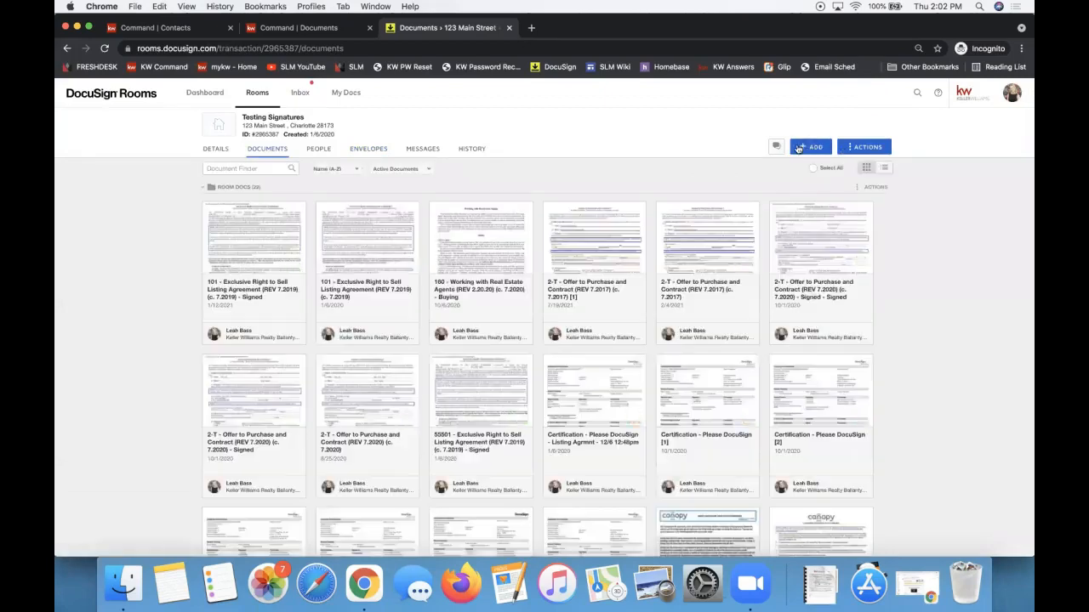
pyautogui.click(810, 146)
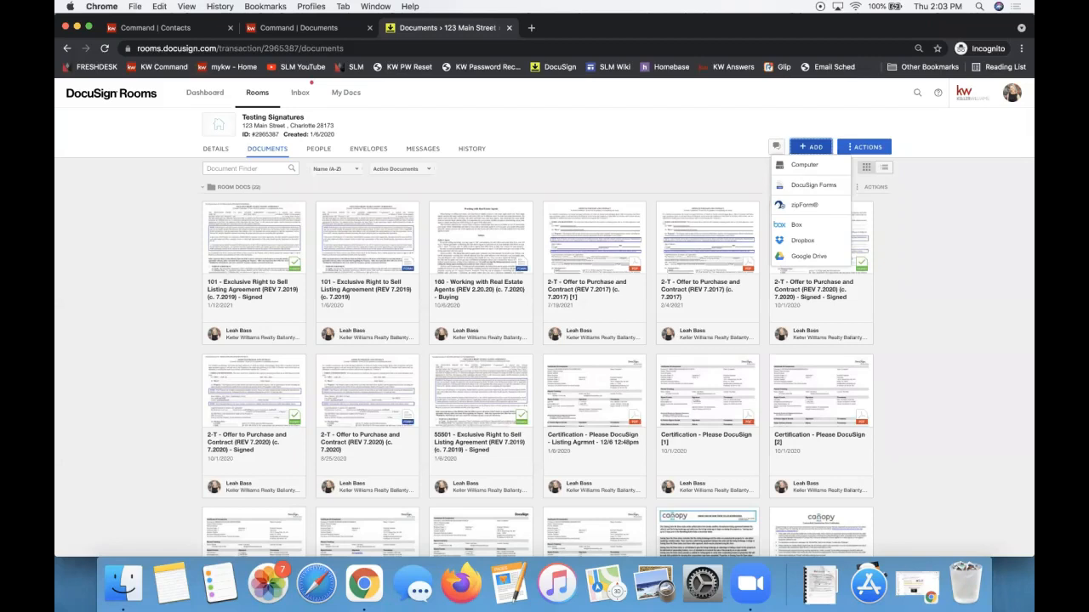
pyautogui.click(169, 246)
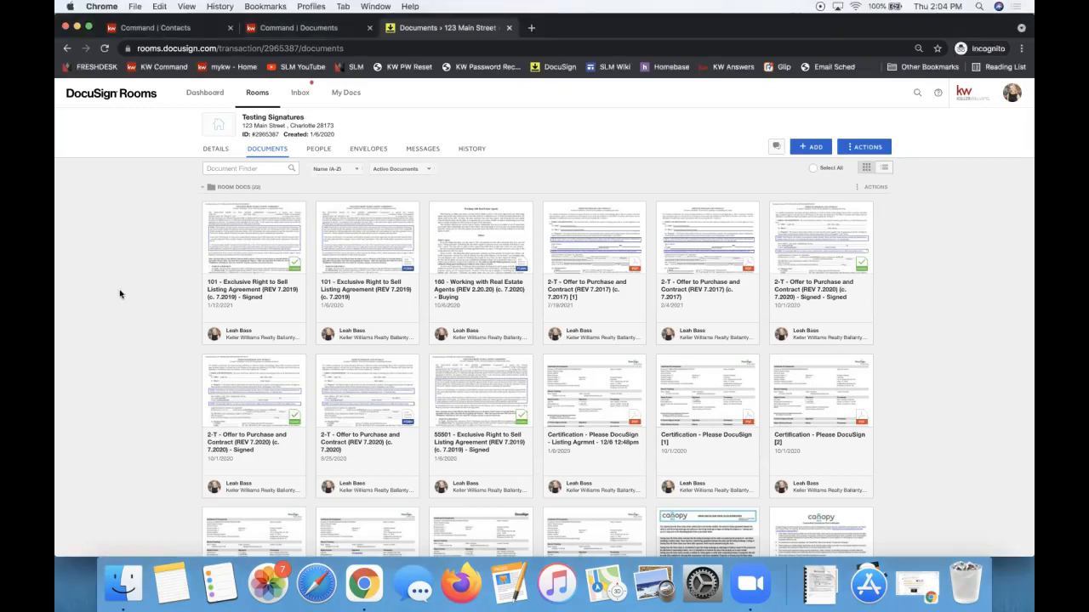
# Review the 55501 Exclusive Right to Sell listing agreement and create a Please DocuSign envelope from it.
pyautogui.click(454, 396)
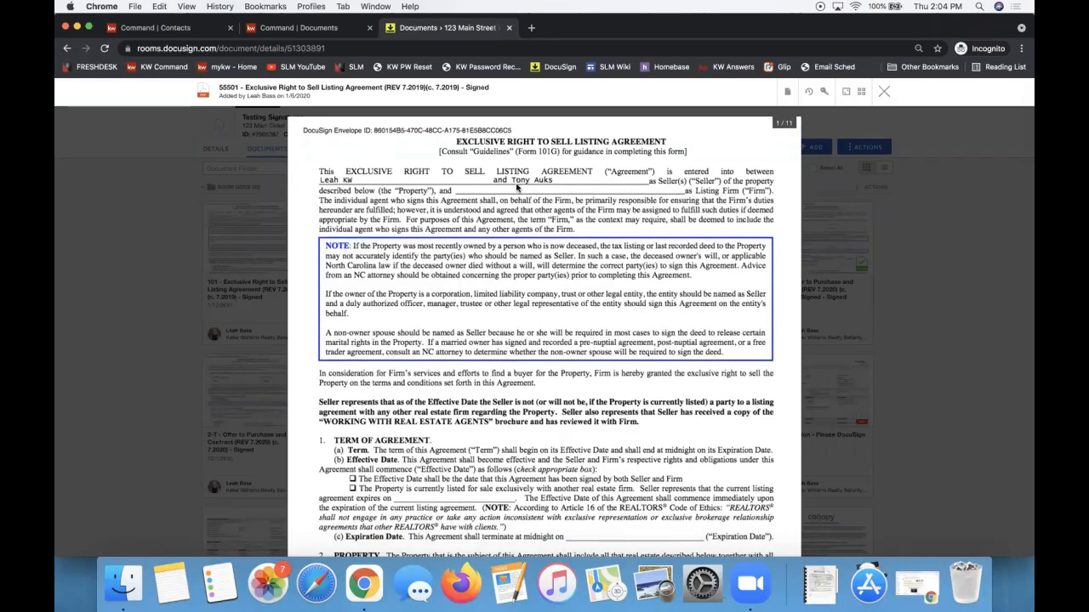
pyautogui.scroll(-2, 519, 188)
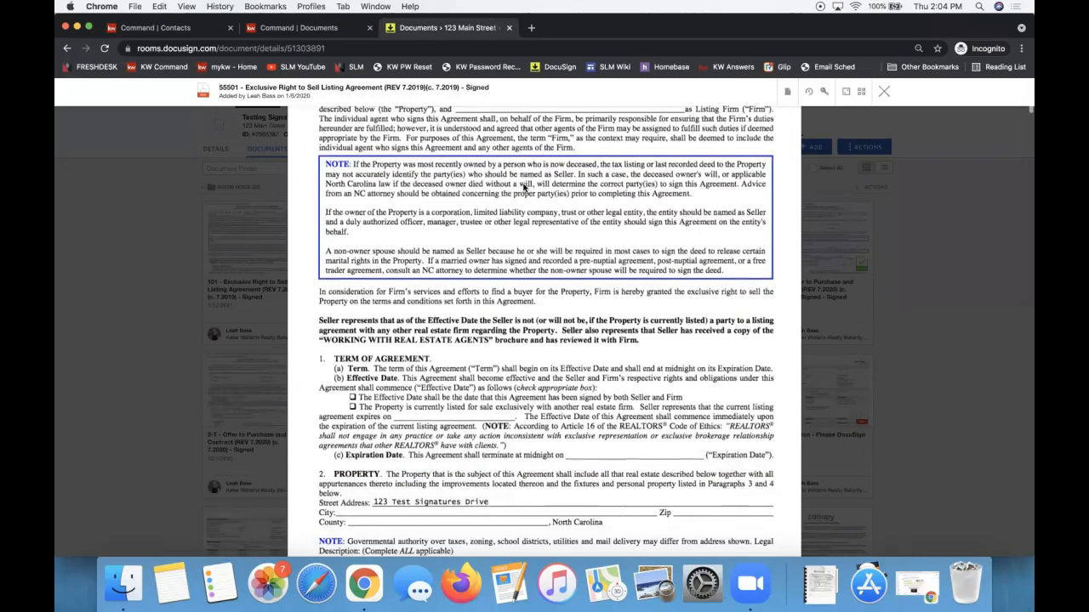
pyautogui.scroll(-1, 524, 188)
pyautogui.scroll(3, 524, 188)
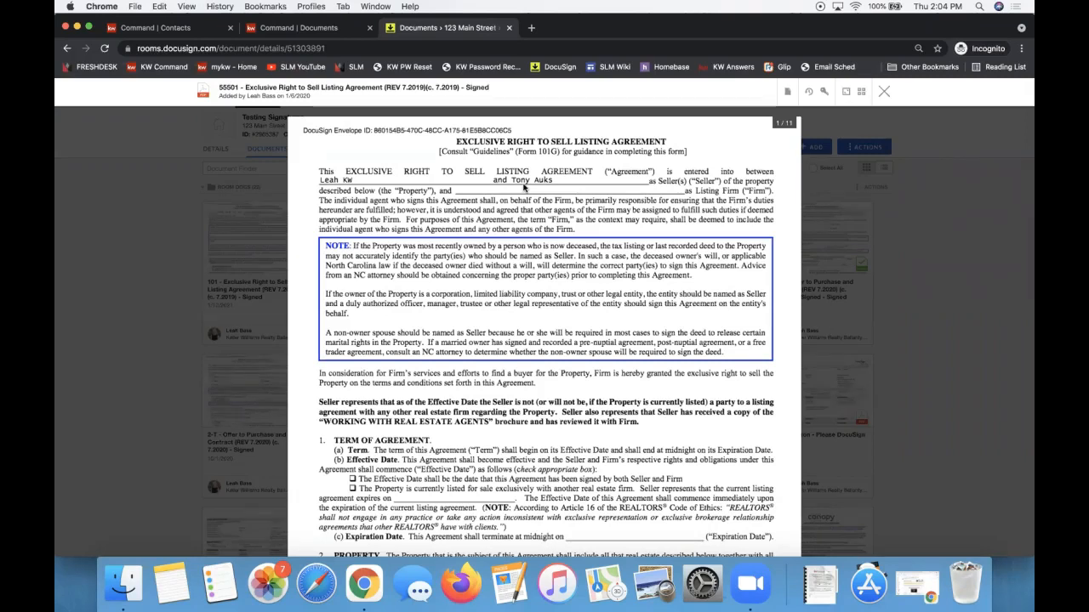
pyautogui.scroll(-8, 528, 192)
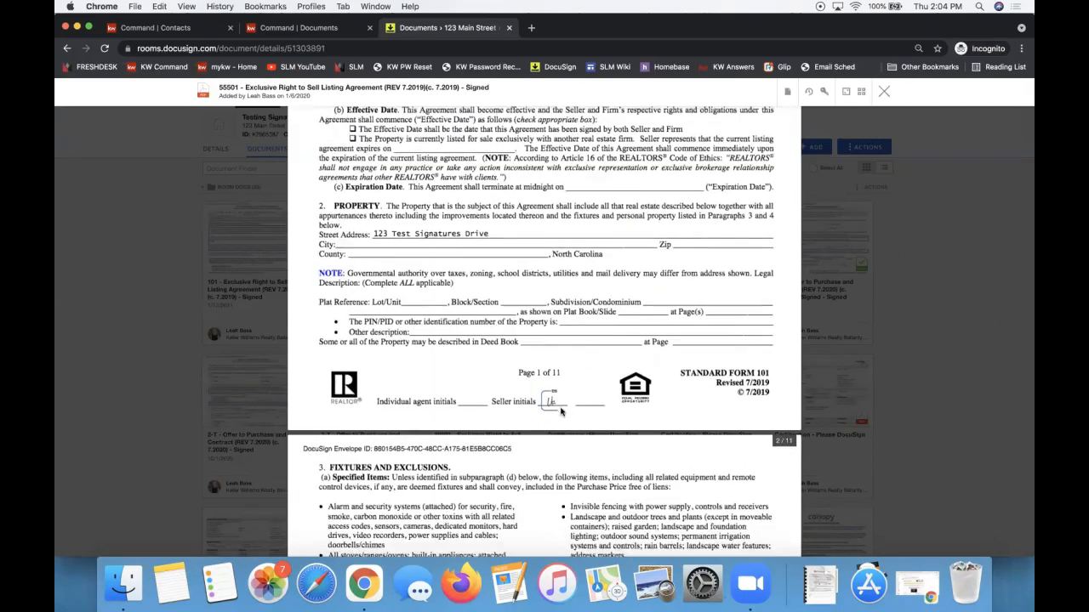
pyautogui.scroll(8, 560, 412)
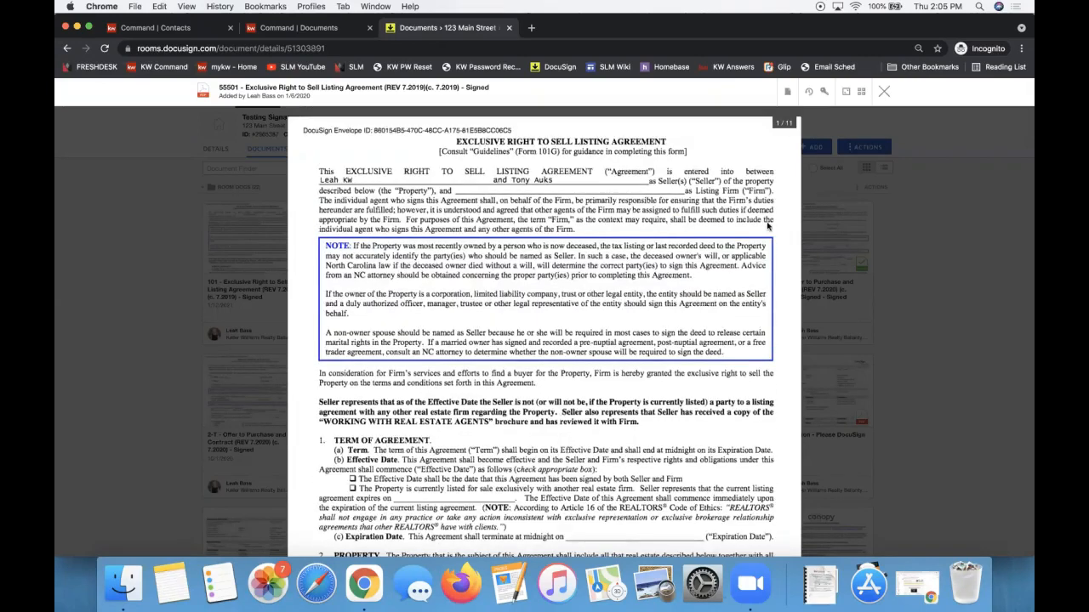
pyautogui.click(787, 95)
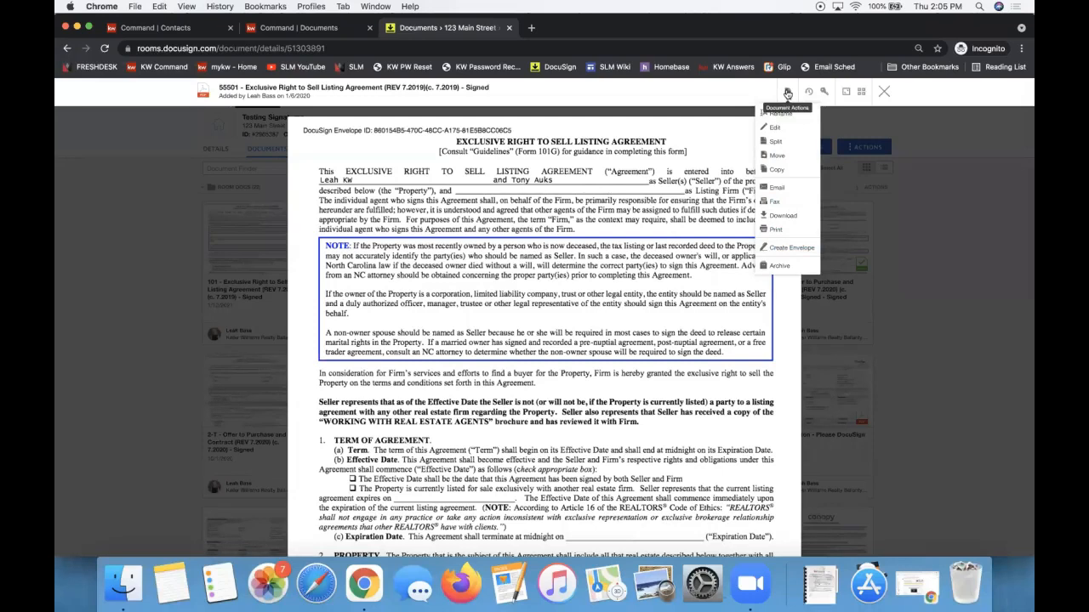
pyautogui.click(791, 250)
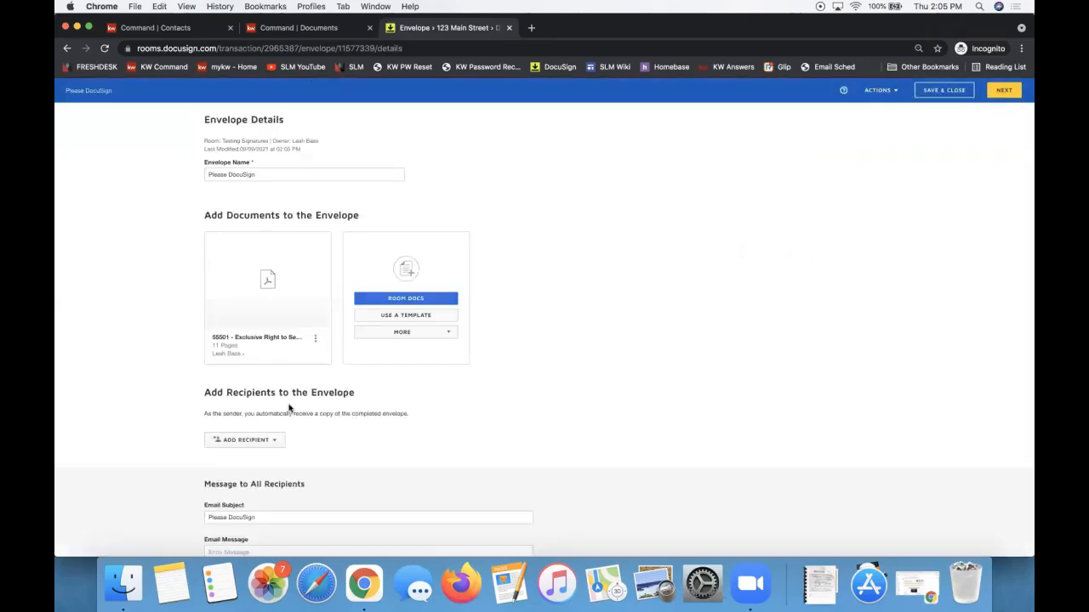
# Add both sellers from the room participants as envelope recipients.
pyautogui.scroll(-1, 289, 409)
pyautogui.click(248, 393)
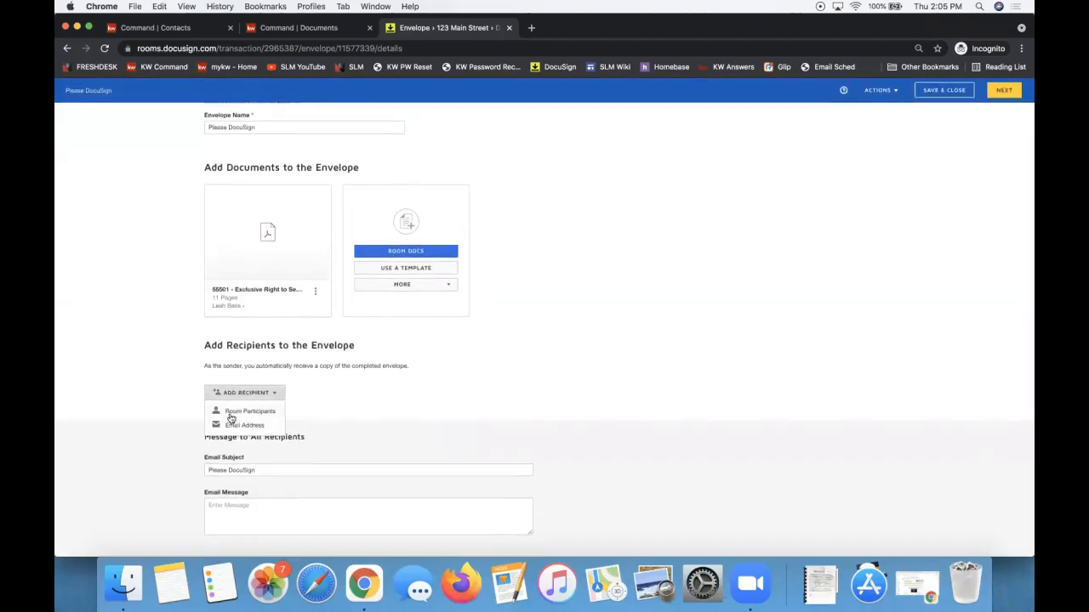
pyautogui.click(228, 413)
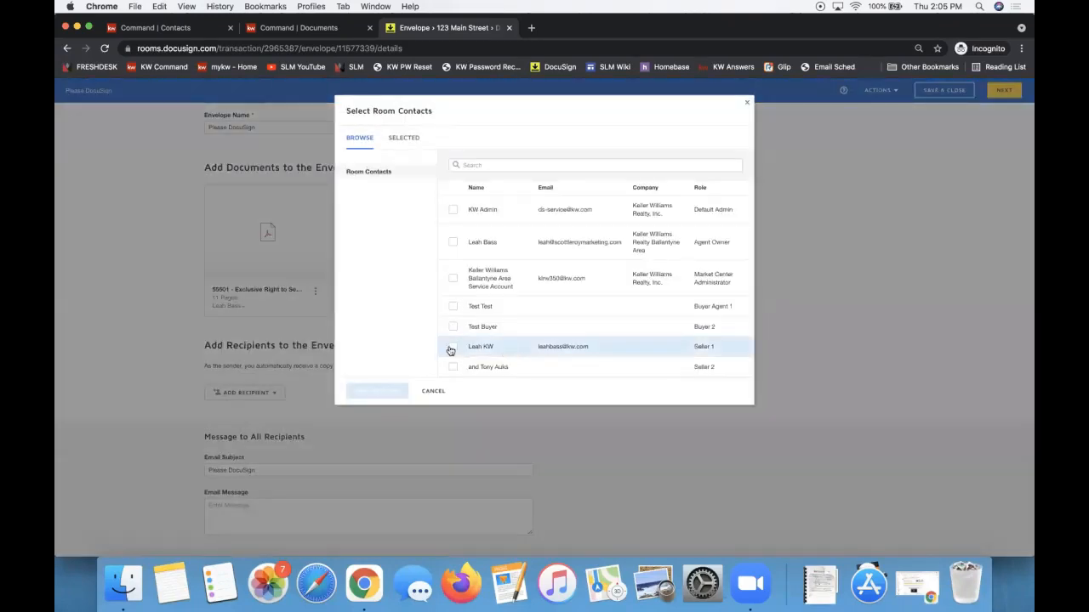
pyautogui.click(452, 348)
pyautogui.click(454, 368)
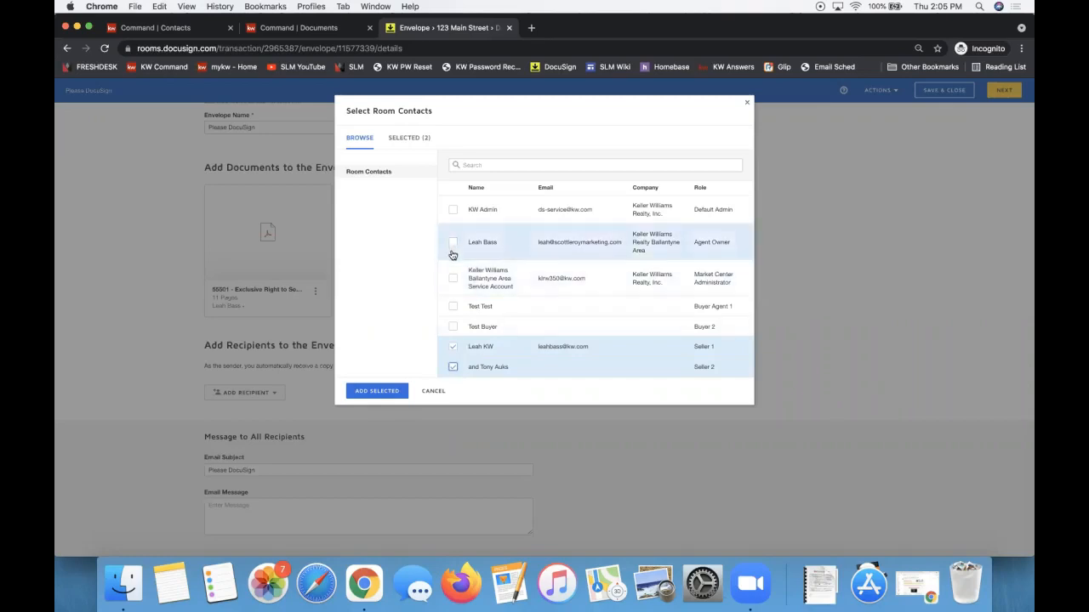
pyautogui.click(372, 394)
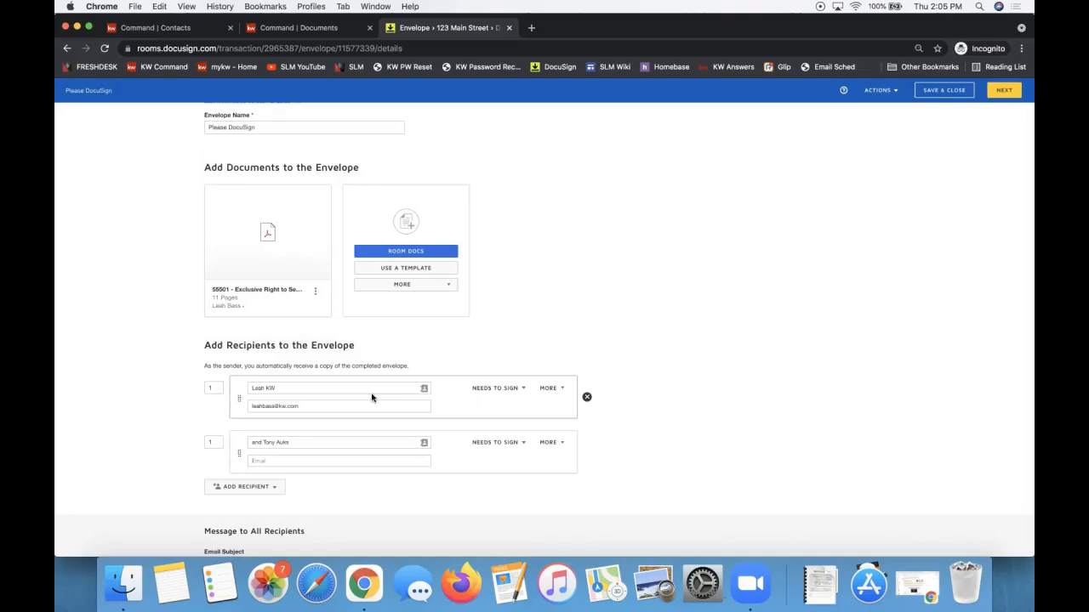
# Fill in the second seller's e-mail address and dismiss the missing-email error banner.
pyautogui.click(1002, 93)
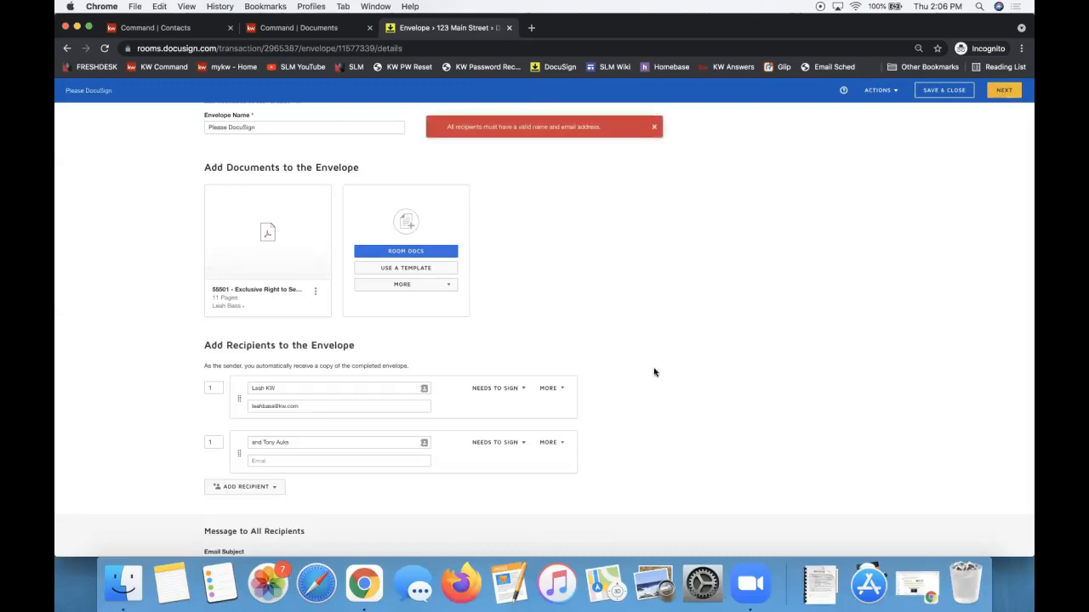
pyautogui.click(284, 460)
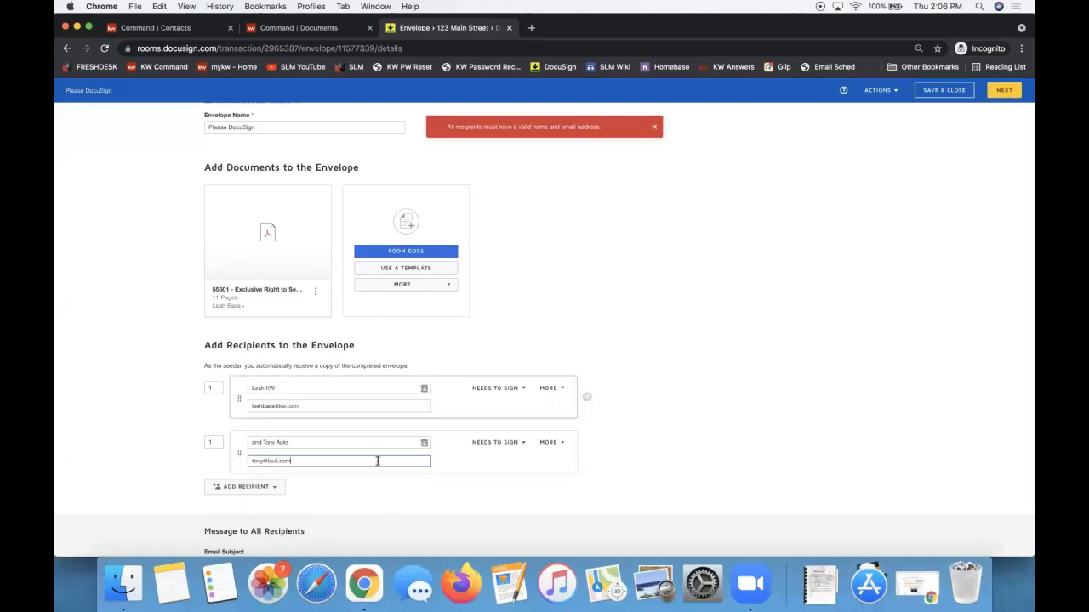
pyautogui.click(269, 459)
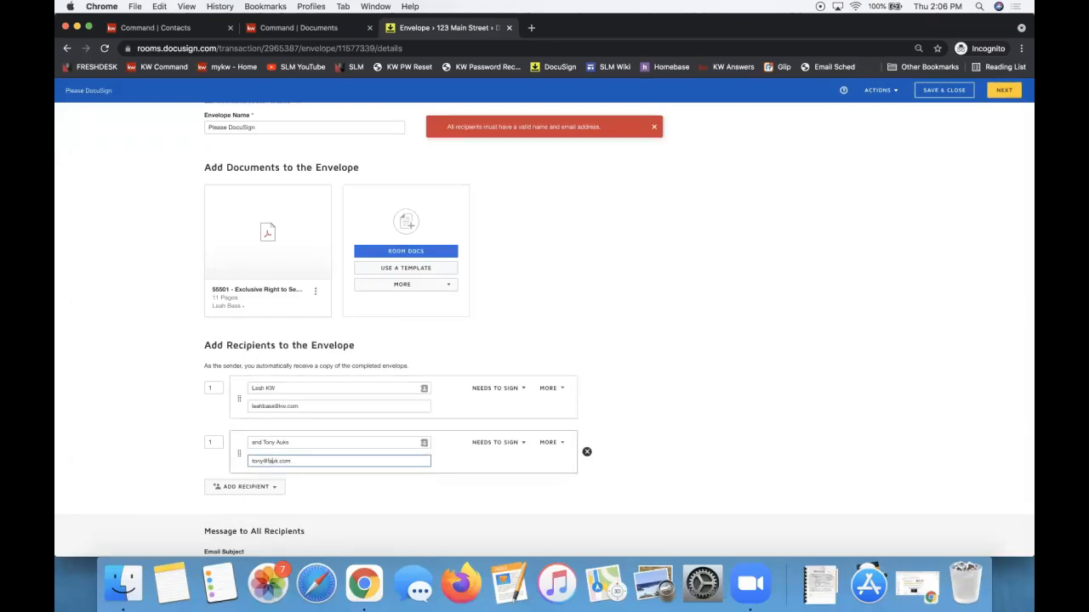
pyautogui.press('BackSpace')
pyautogui.click(633, 395)
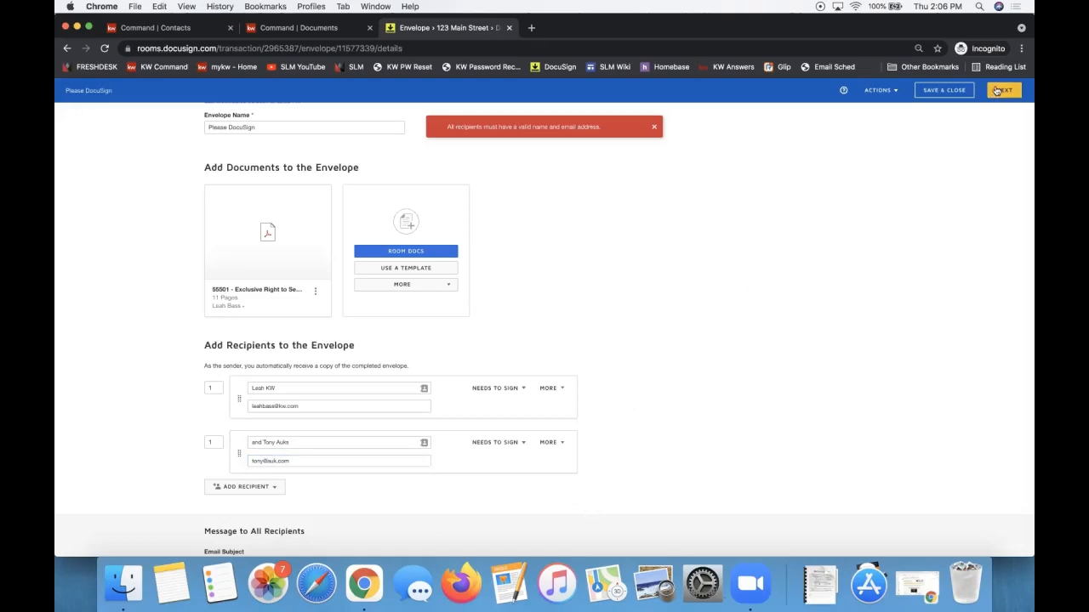
pyautogui.click(653, 127)
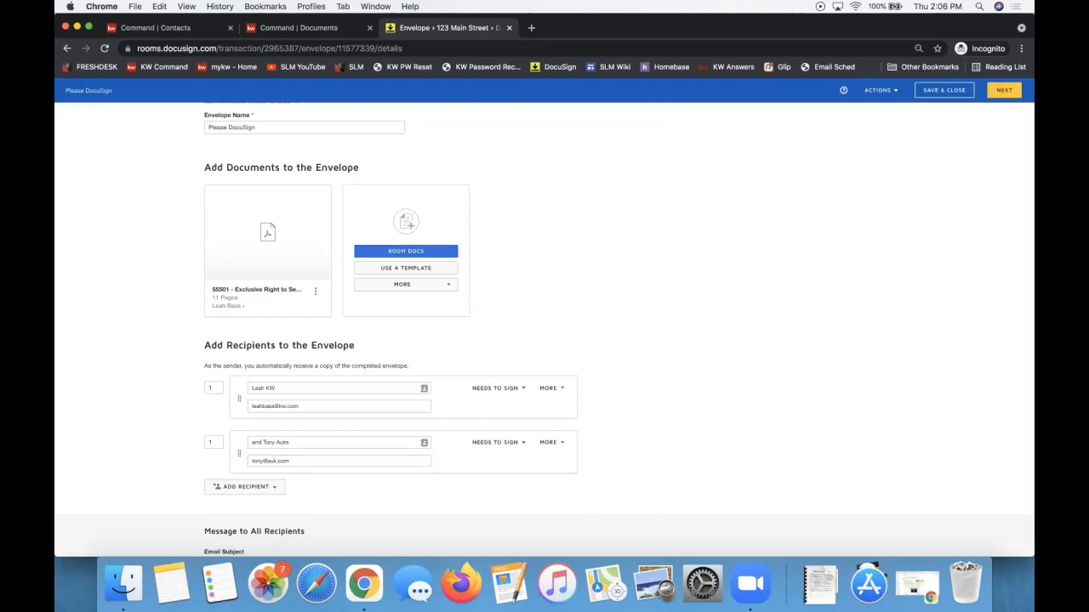
# Advance to the Add Fields editor for the 11-page 55501 agreement and open the recipient list.
pyautogui.click(1007, 92)
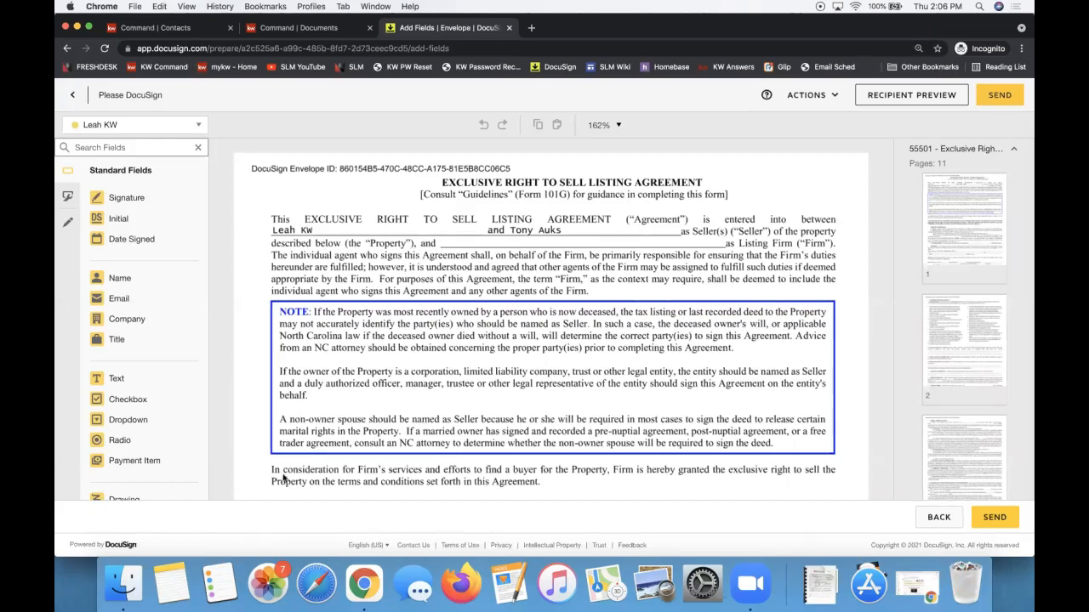
pyautogui.scroll(-1, 440, 284)
pyautogui.scroll(-10, 441, 283)
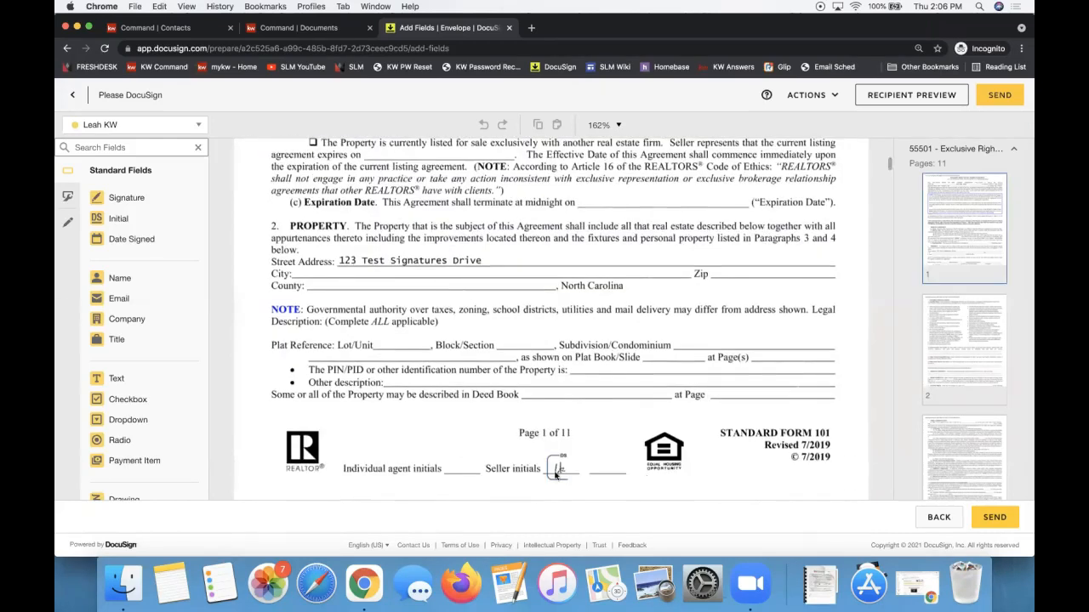
pyautogui.scroll(10, 556, 476)
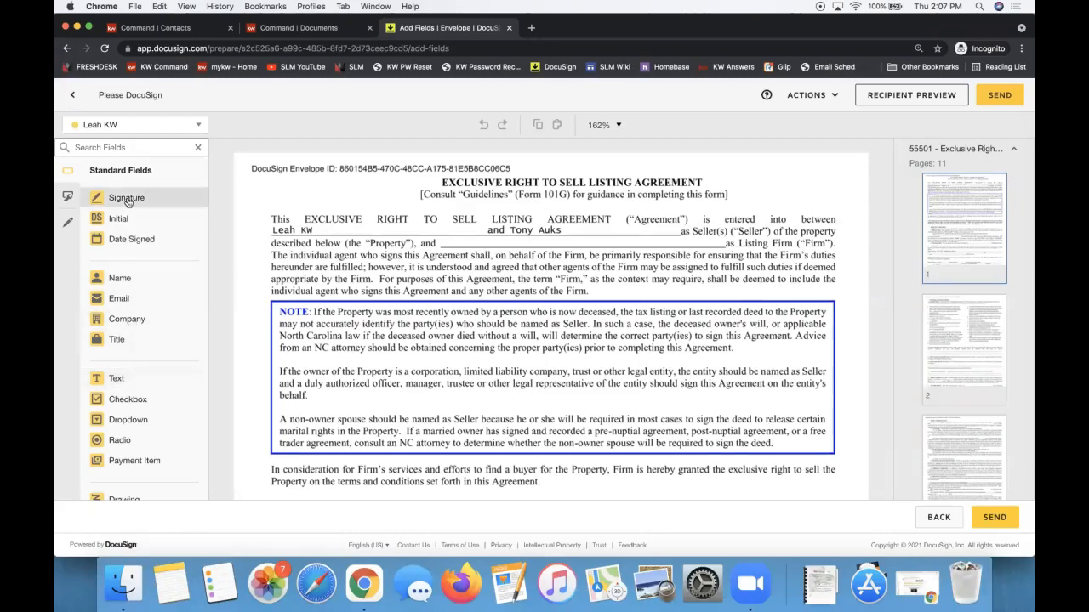
pyautogui.click(94, 130)
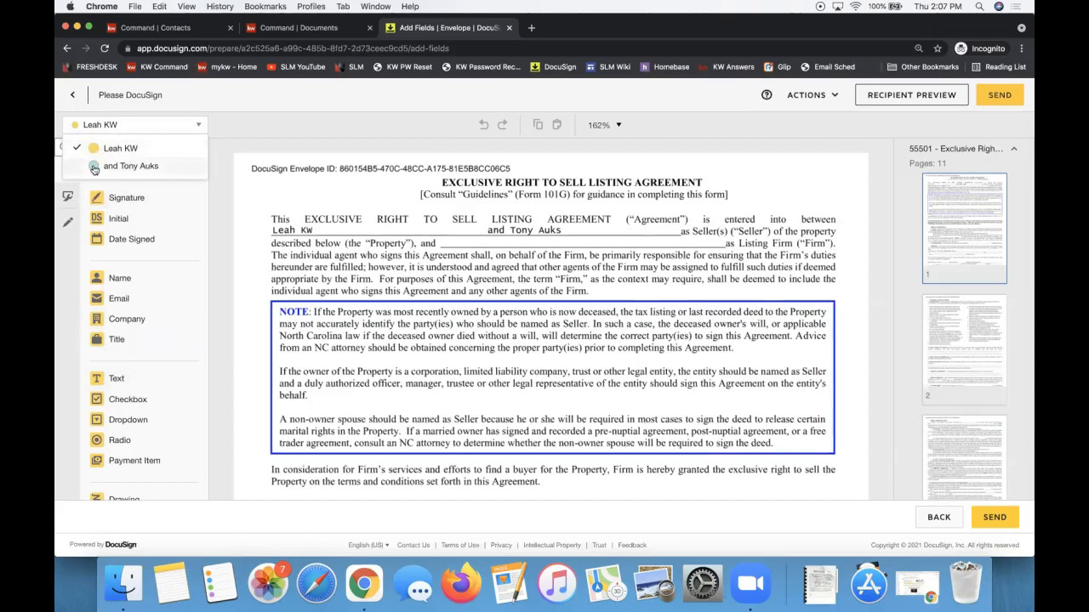
# Make the second seller the active recipient and pick the Text field tool.
pyautogui.click(119, 166)
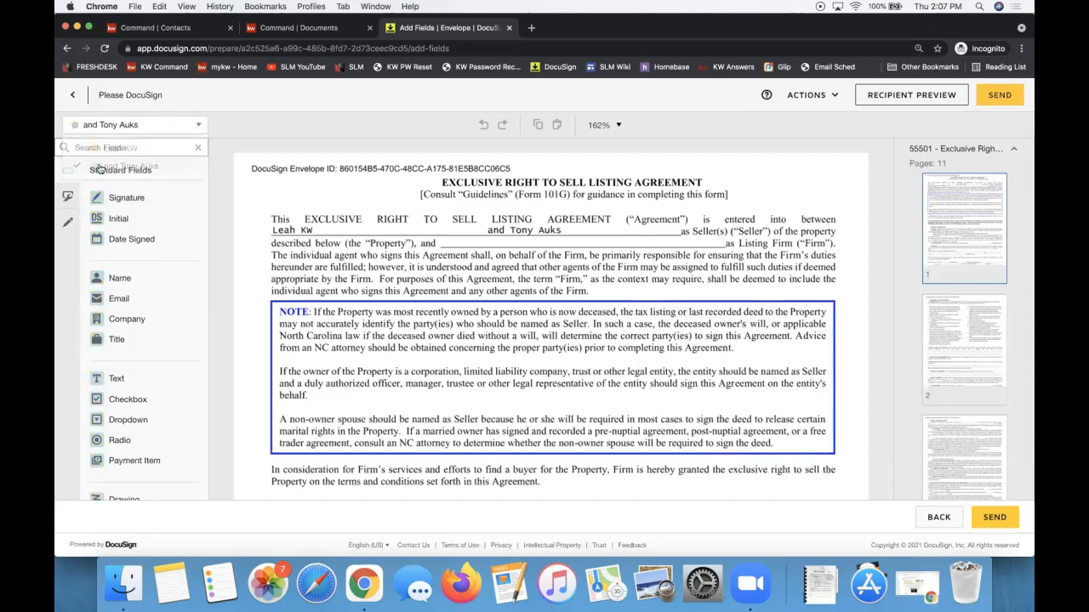
pyautogui.click(117, 126)
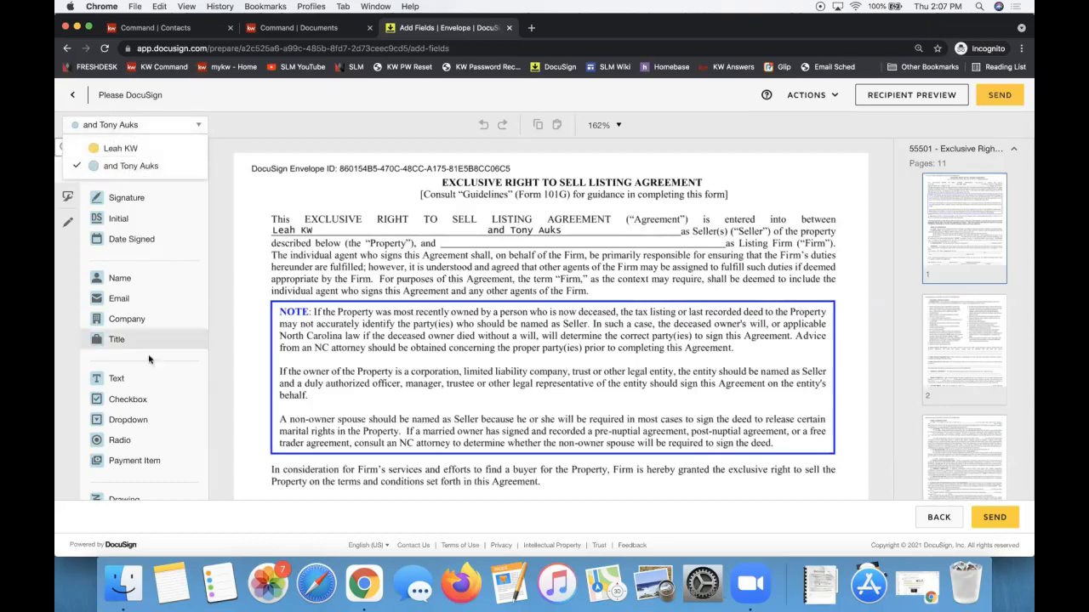
pyautogui.click(128, 379)
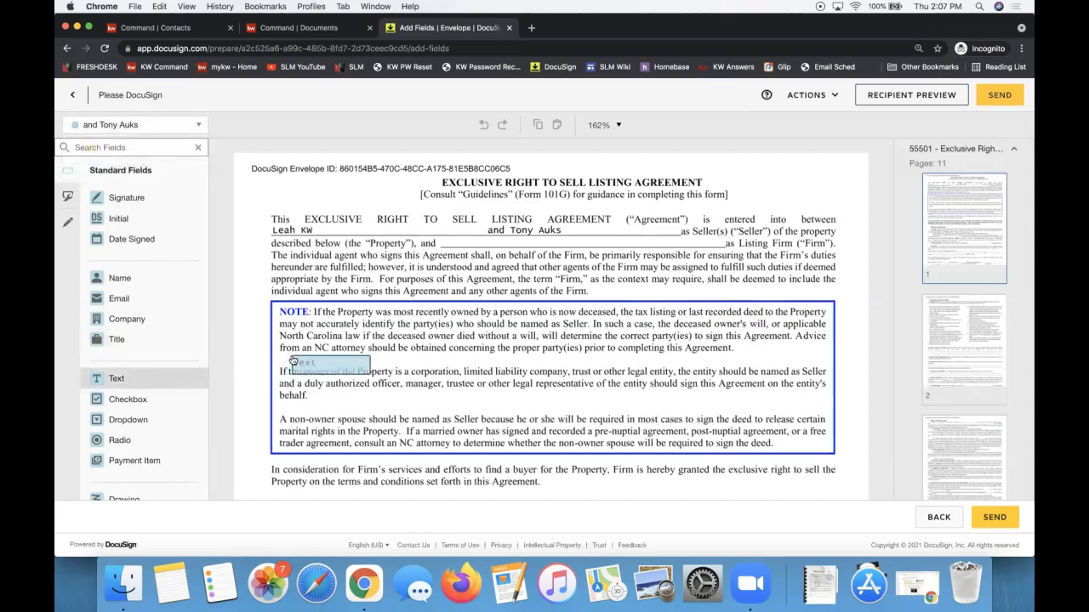
pyautogui.scroll(-4, 292, 365)
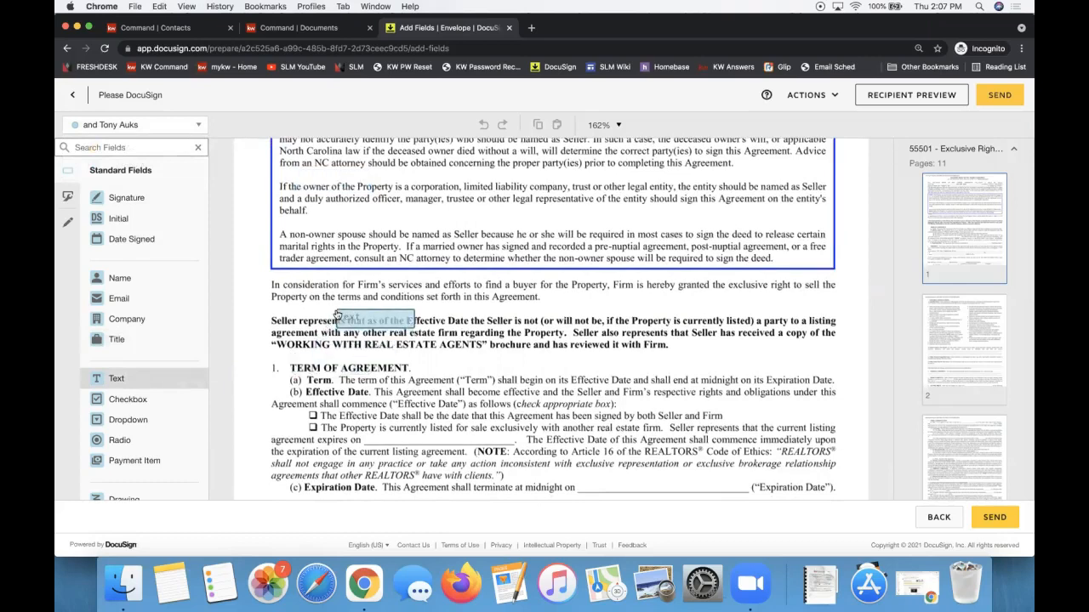
pyautogui.scroll(-5, 336, 315)
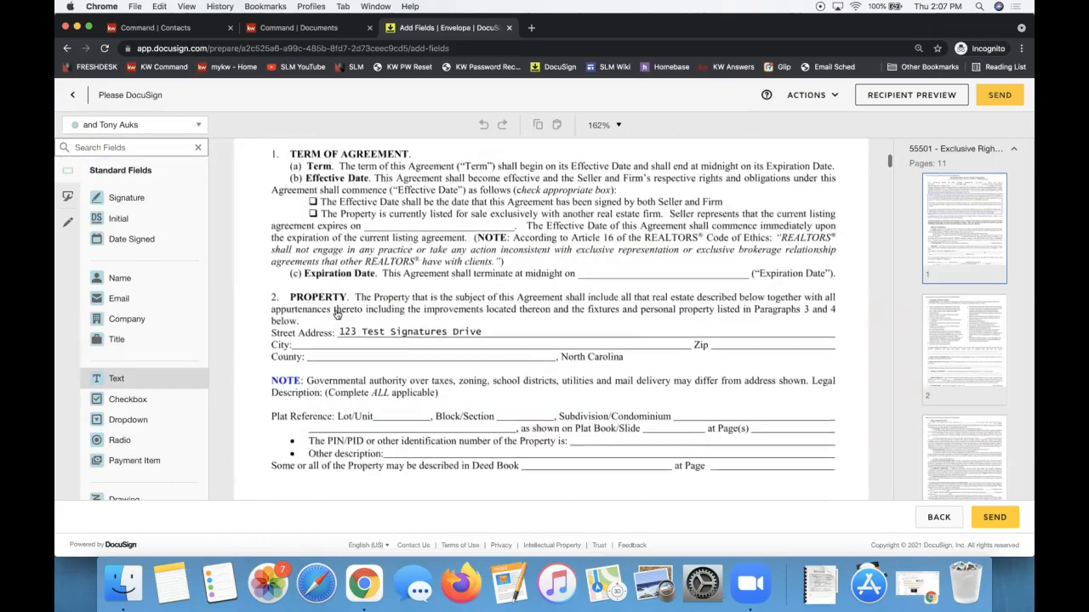
pyautogui.scroll(-2, 349, 349)
pyautogui.scroll(-4, 359, 382)
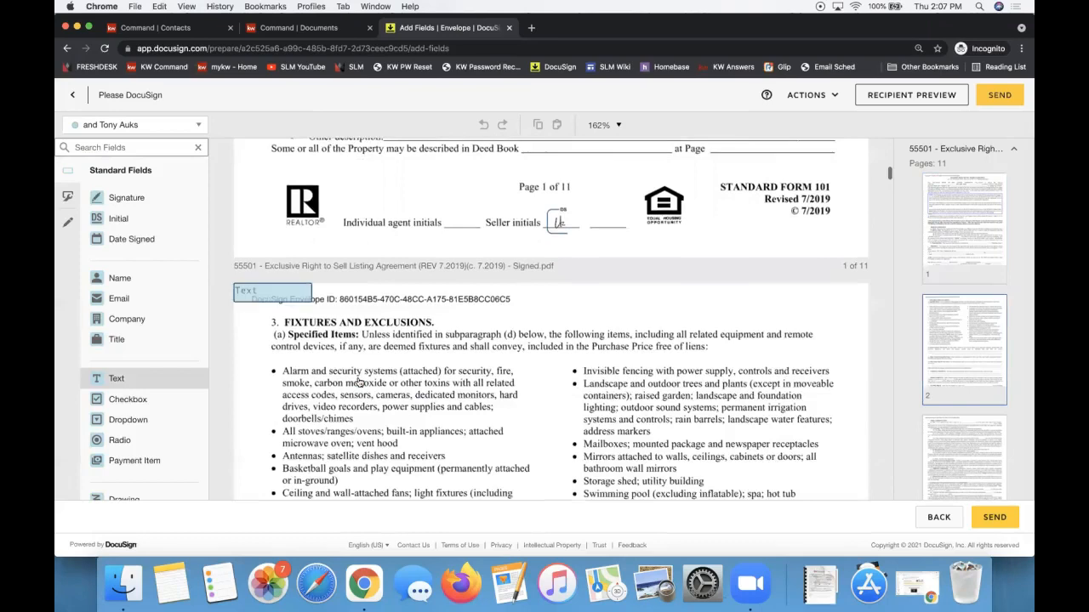
pyautogui.scroll(-5, 482, 328)
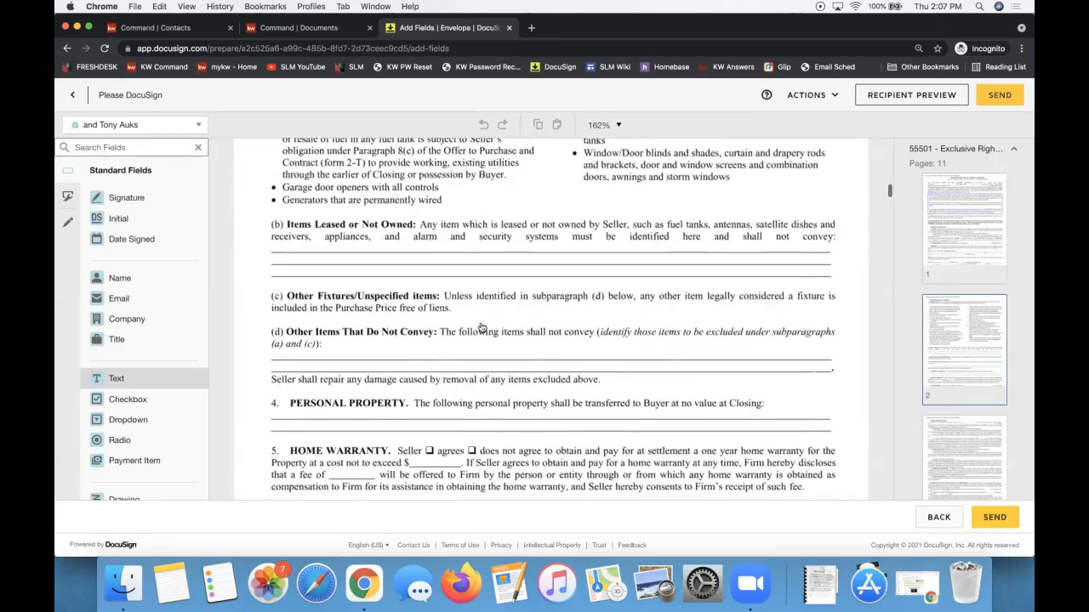
# Place a text field under section 4, Personal Property, on page 2, stretched across the blank line.
pyautogui.click(270, 407)
pyautogui.moveTo(345, 422); pyautogui.dragTo(834, 430)
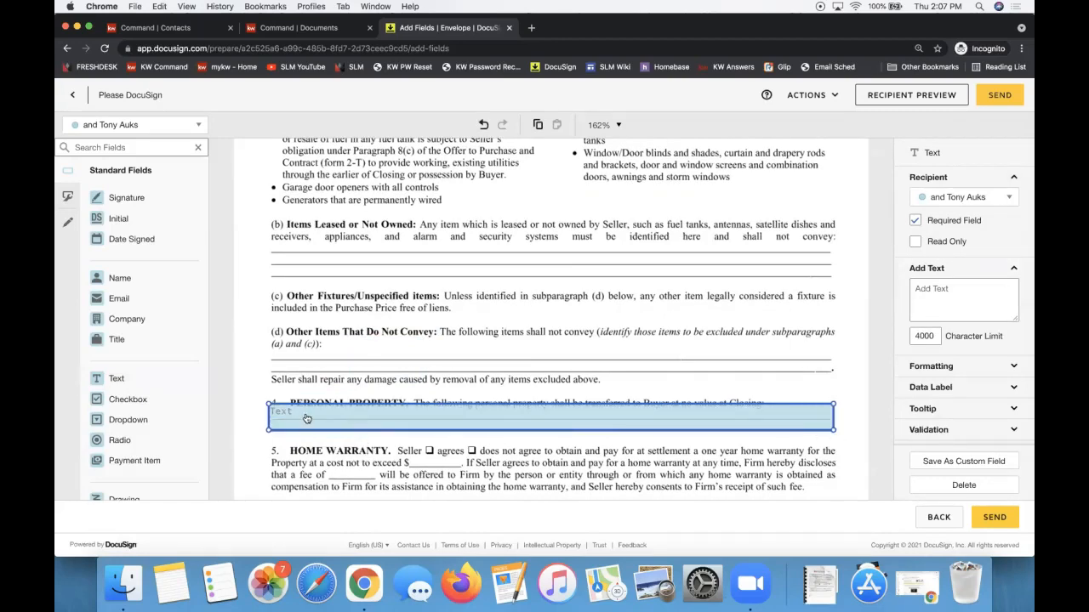
pyautogui.click(118, 126)
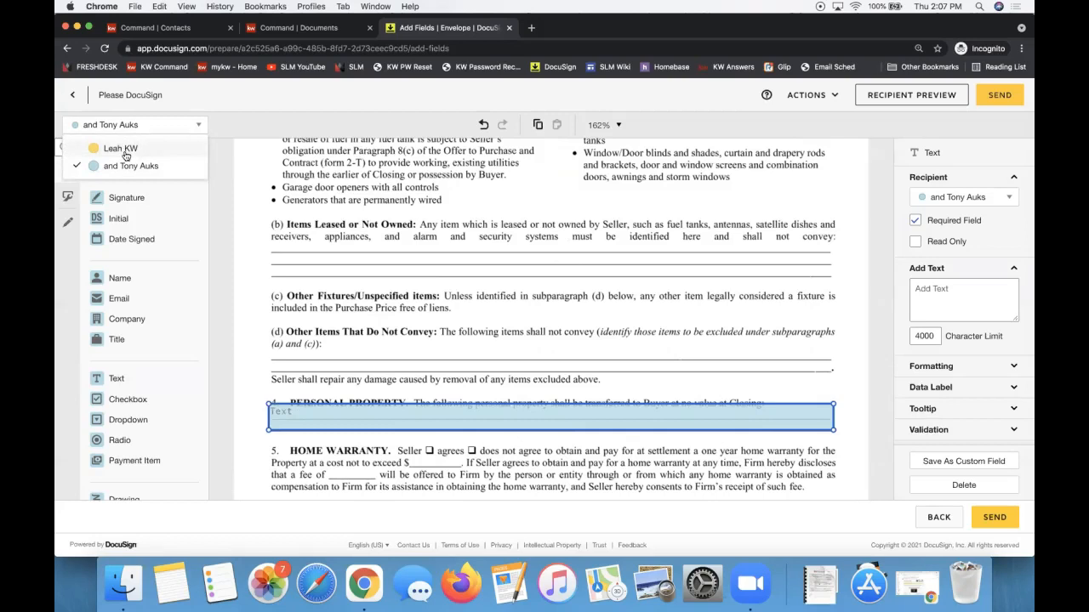
pyautogui.click(281, 399)
pyautogui.click(289, 413)
pyautogui.moveTo(289, 413); pyautogui.dragTo(289, 419)
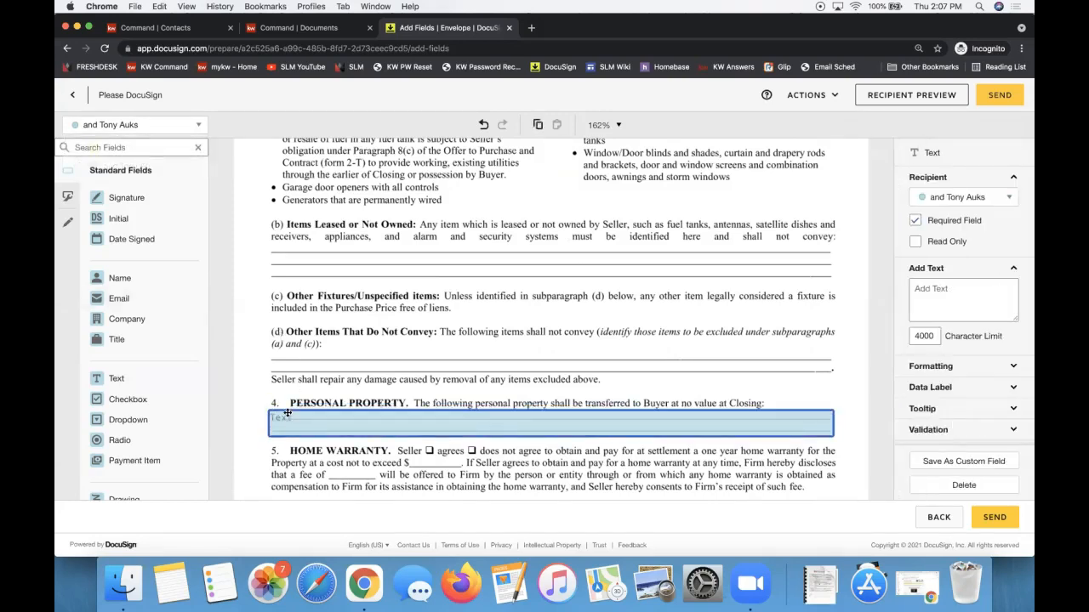
pyautogui.click(256, 329)
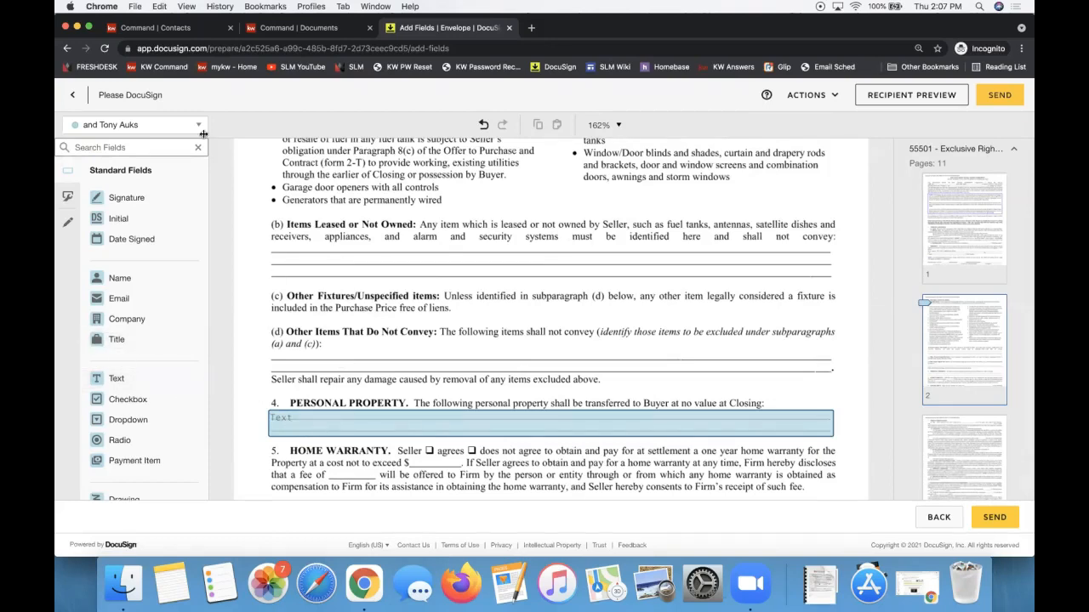
pyautogui.click(160, 131)
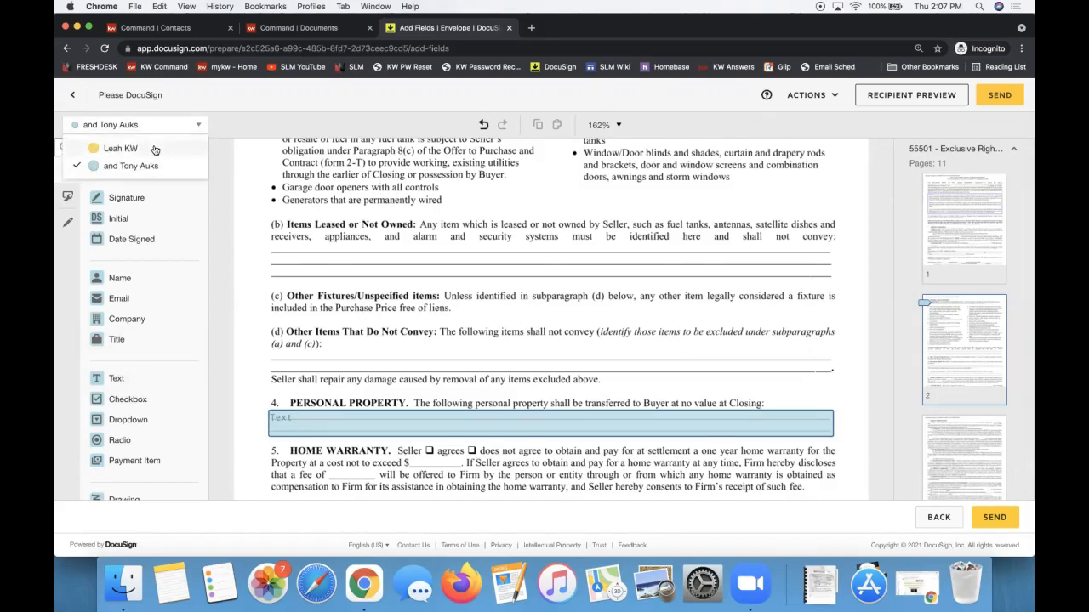
# Keep the second seller as signer, switch to Pre-fill Tools, and return to page 1.
pyautogui.click(284, 238)
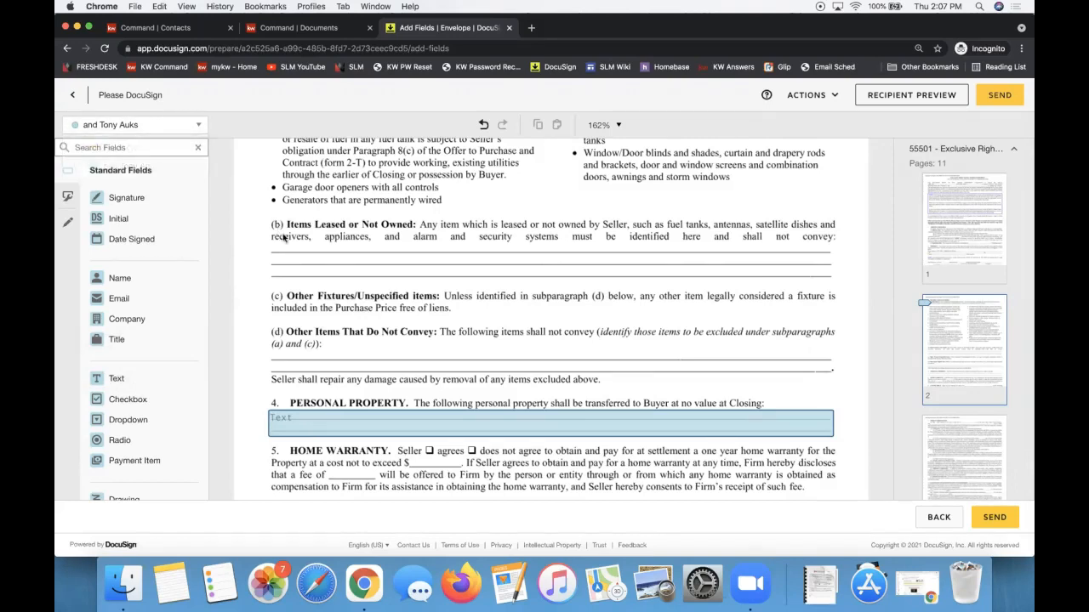
pyautogui.click(68, 225)
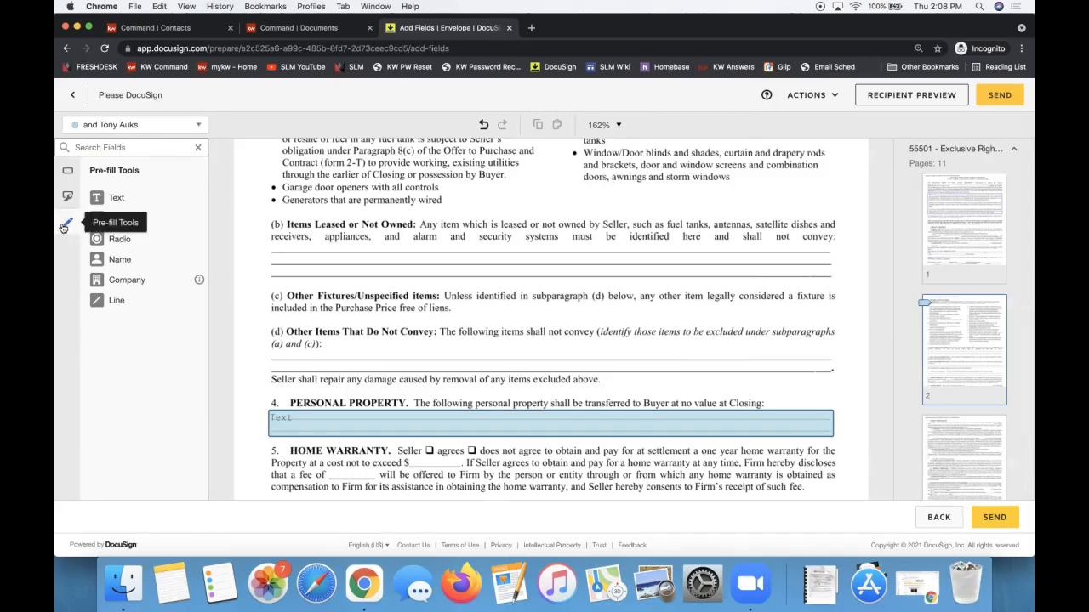
pyautogui.scroll(10, 326, 236)
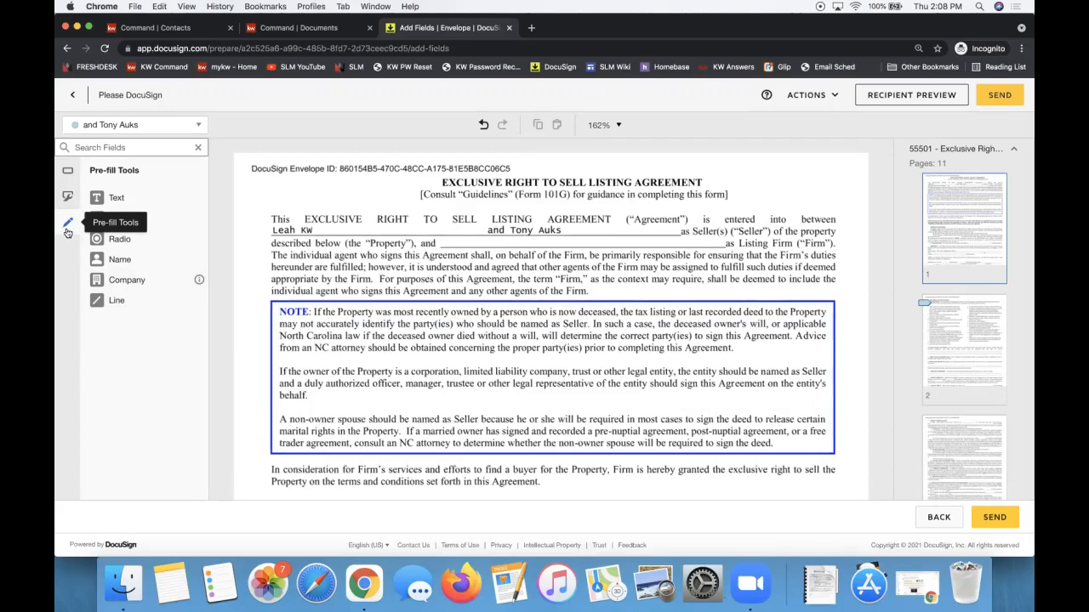
# Strike through the second seller's name on page 1 with a drawn line.
pyautogui.click(139, 307)
pyautogui.moveTo(481, 230); pyautogui.dragTo(568, 230)
pyautogui.moveTo(566, 231); pyautogui.dragTo(566, 231)
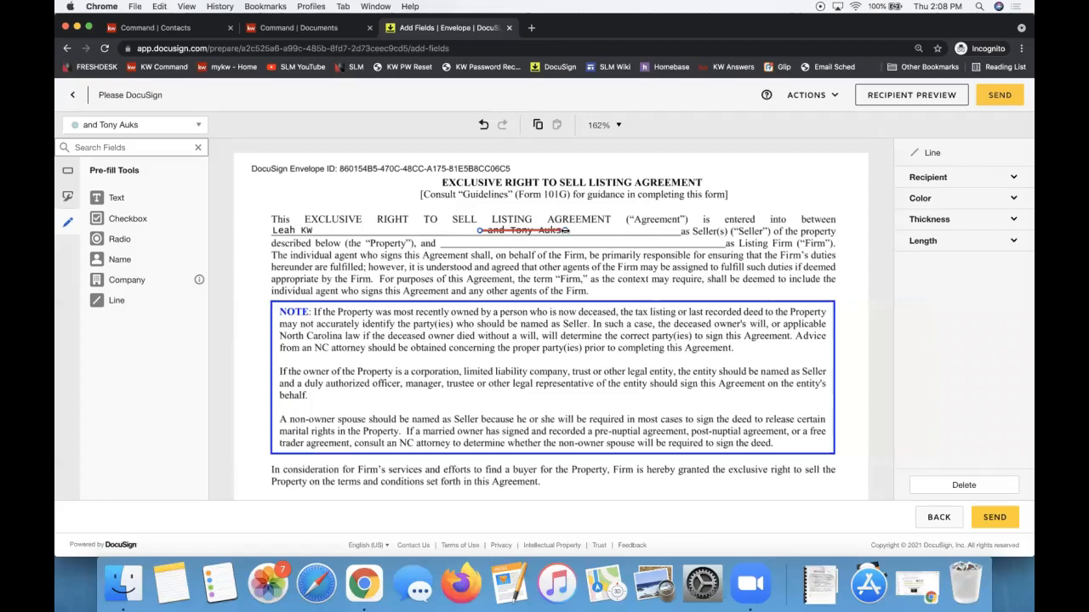
# Add a widened pre-fill text field beside it containing the corrected seller name.
pyautogui.click(128, 203)
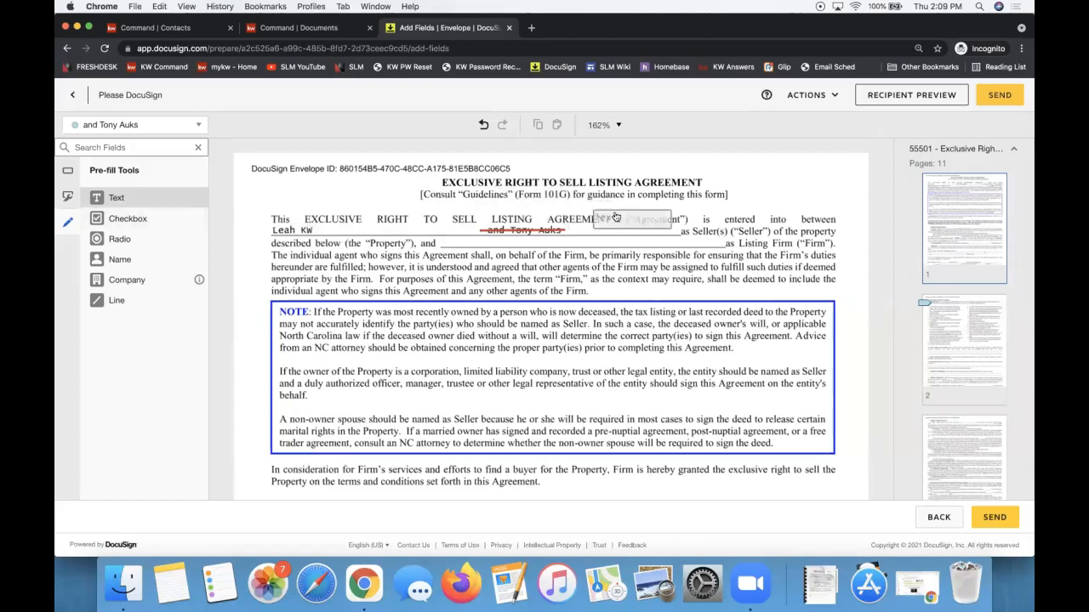
pyautogui.click(564, 222)
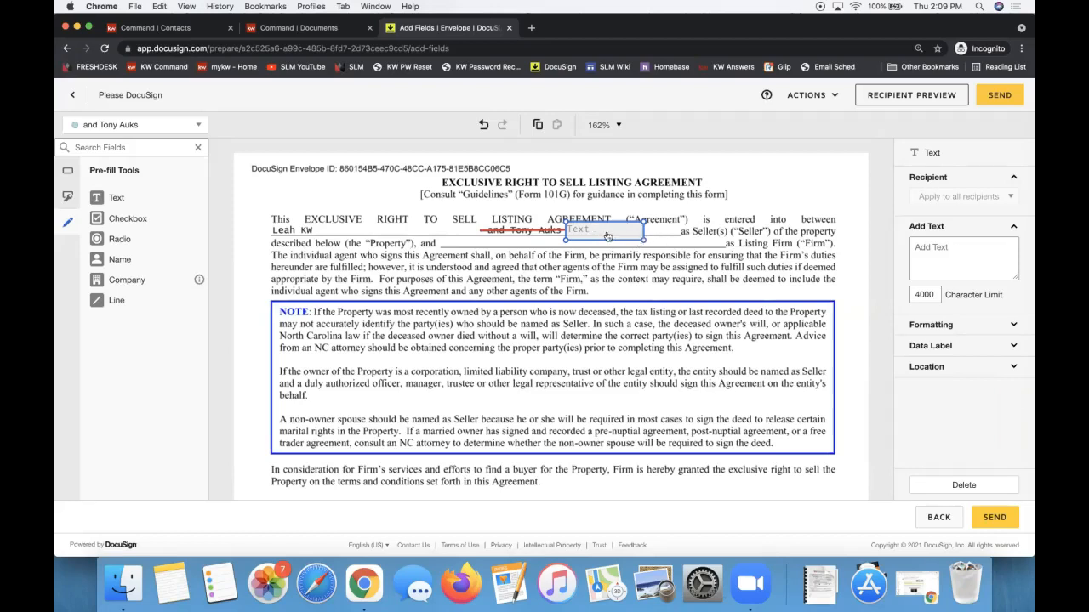
pyautogui.moveTo(643, 238); pyautogui.dragTo(677, 241)
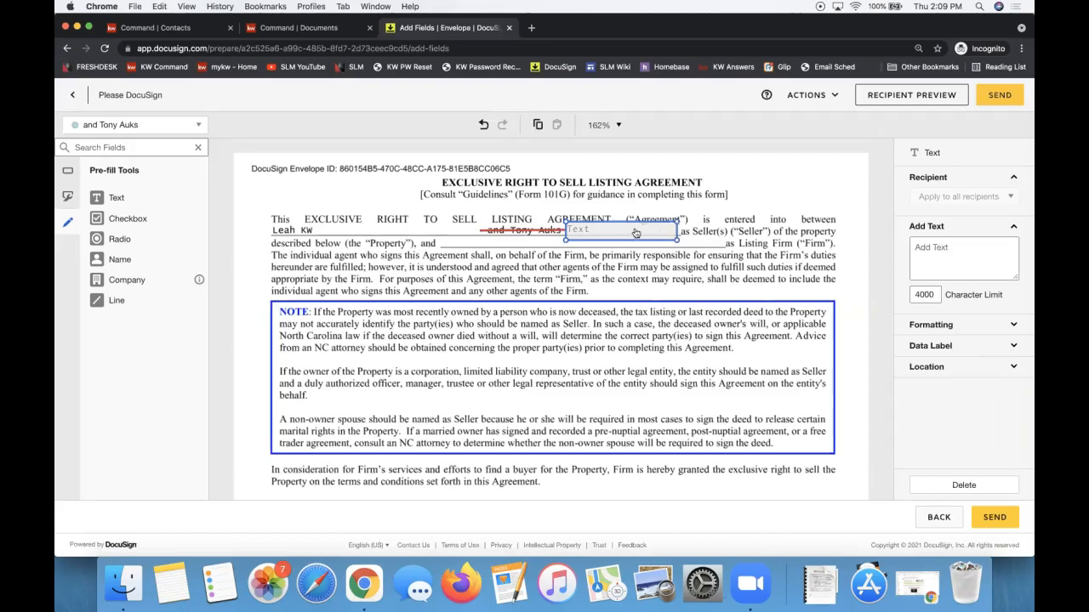
pyautogui.click(607, 235)
pyautogui.write('Anthon')
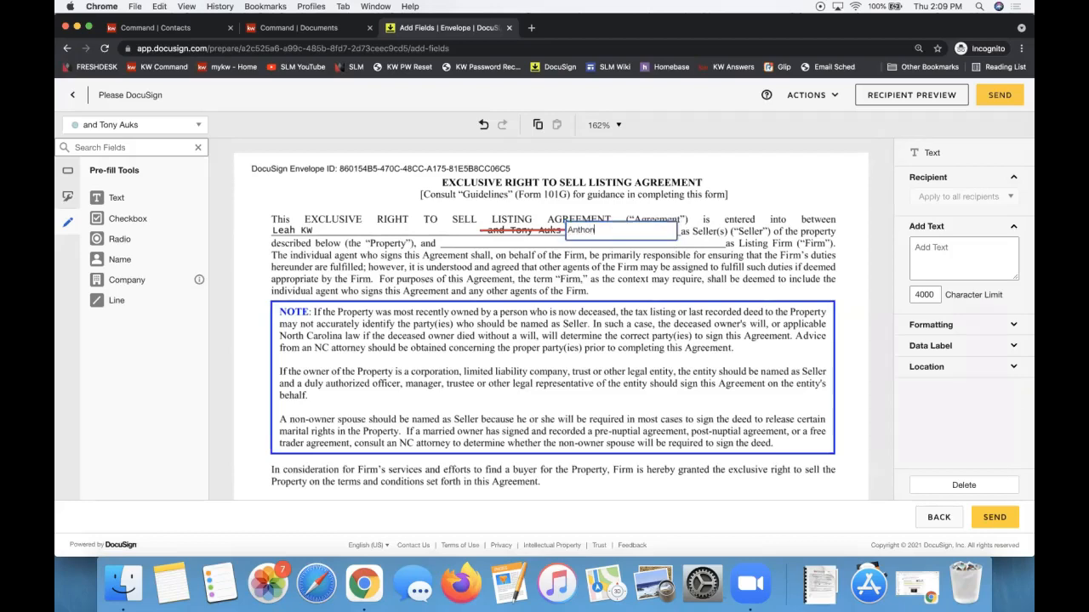
pyautogui.click(513, 218)
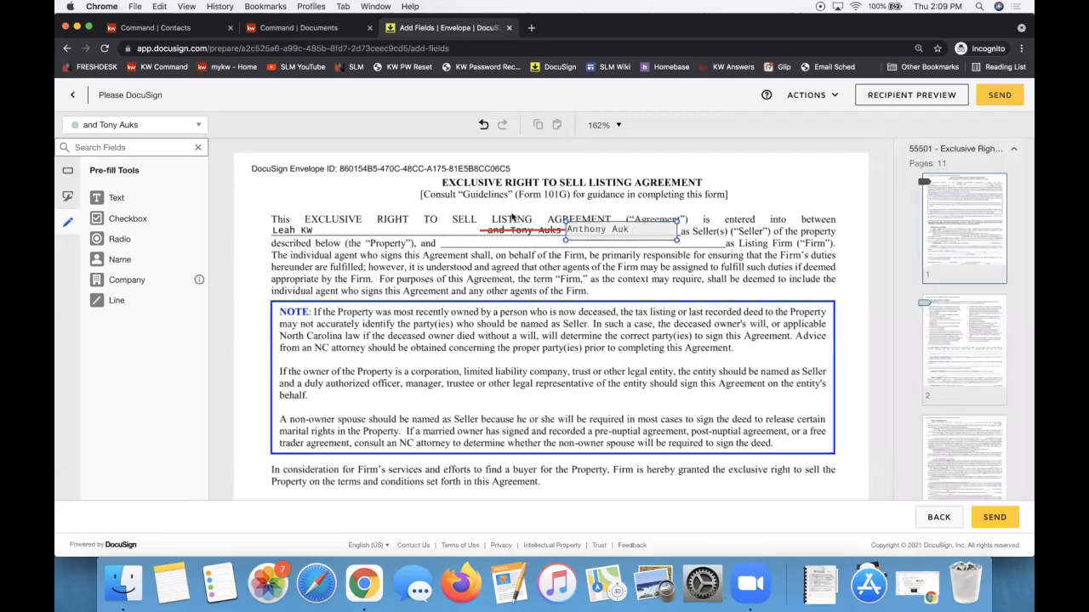
pyautogui.click(601, 235)
pyautogui.click(129, 308)
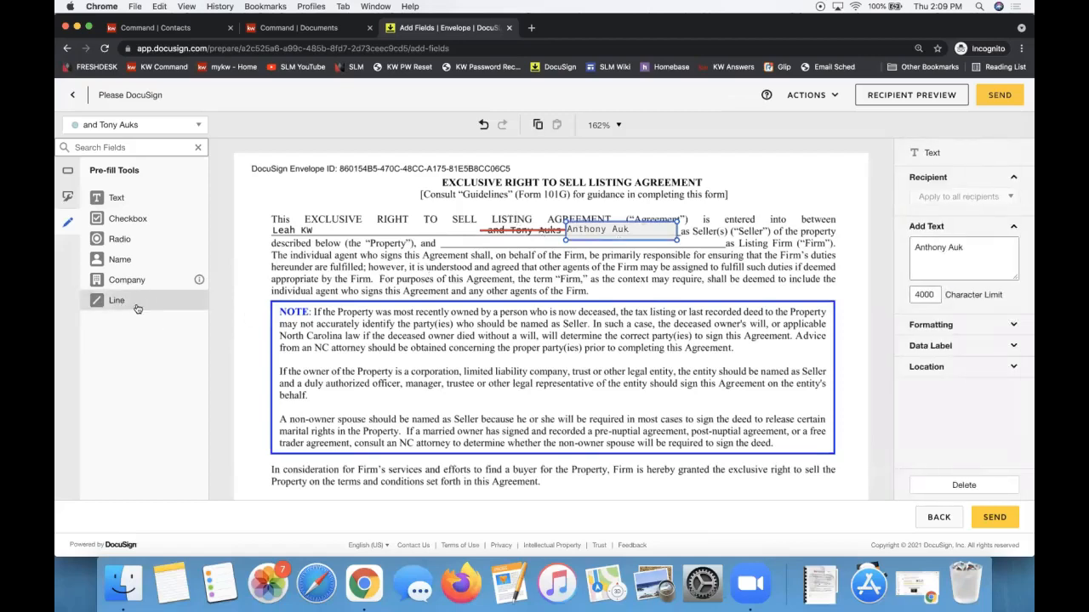
pyautogui.click(144, 201)
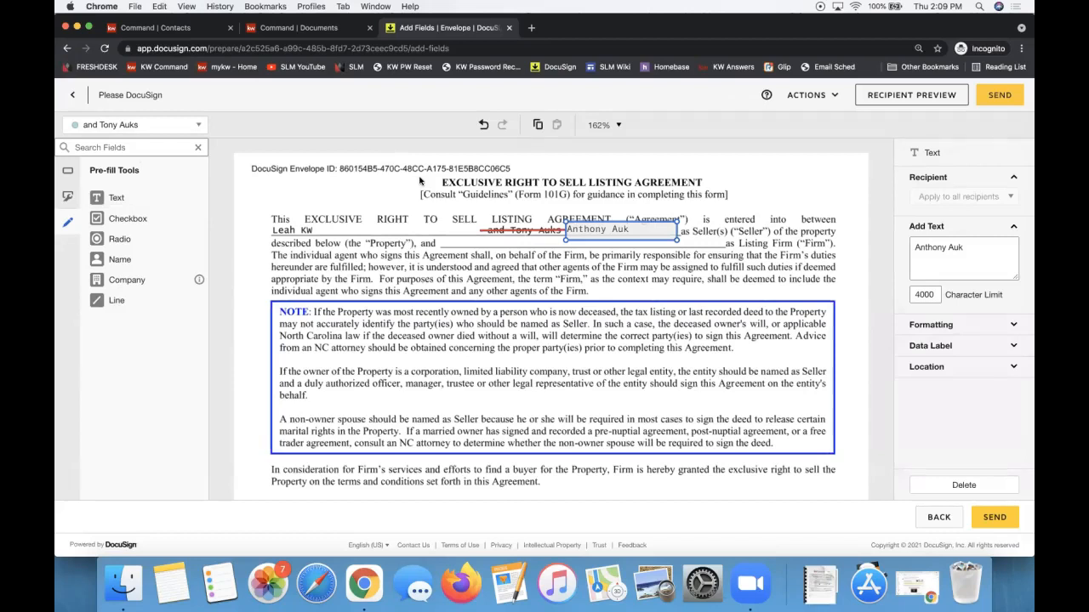
pyautogui.click(594, 197)
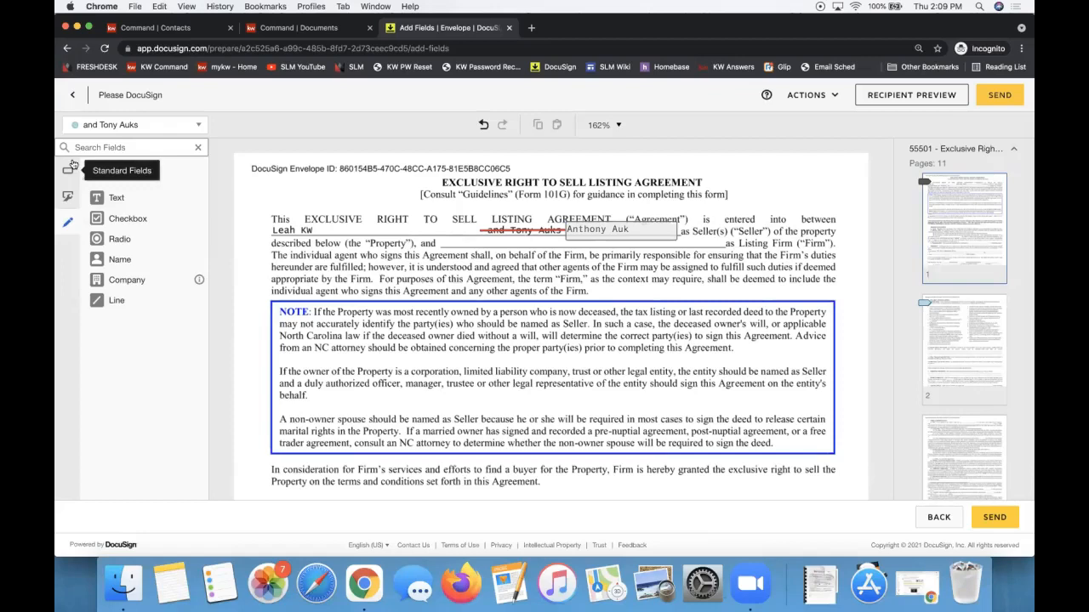
# Place Initial fields for both sellers side by side next to the agreement title on page 1.
pyautogui.click(71, 167)
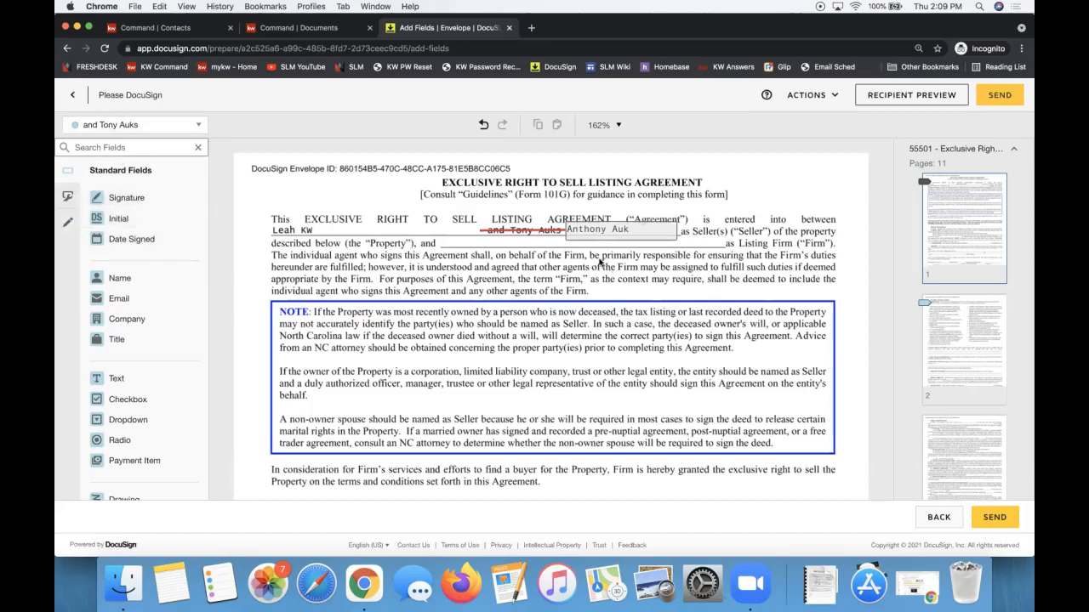
pyautogui.click(117, 218)
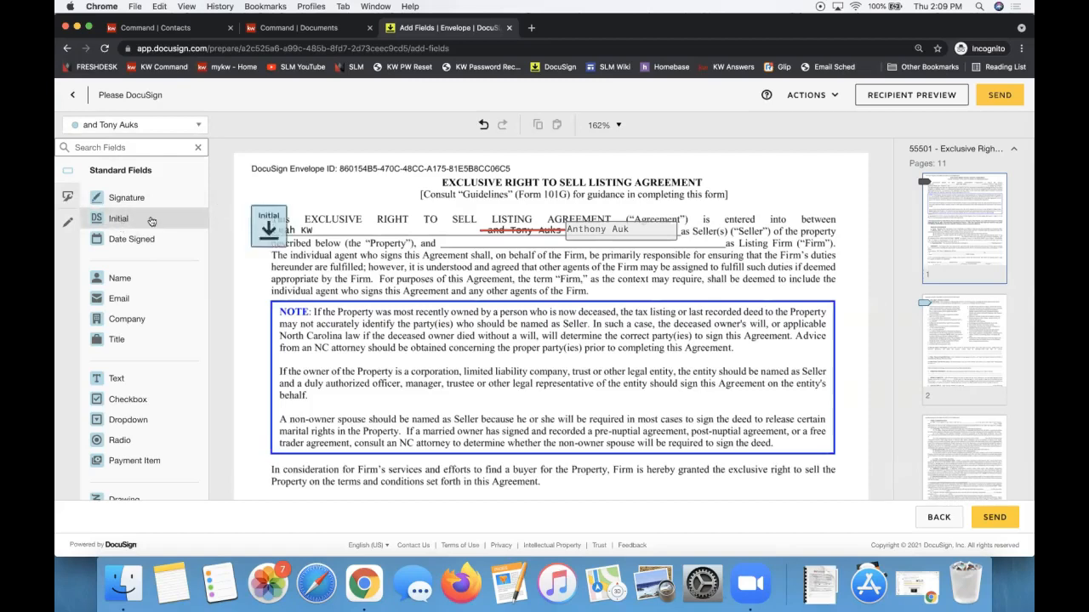
pyautogui.click(735, 169)
pyautogui.click(128, 125)
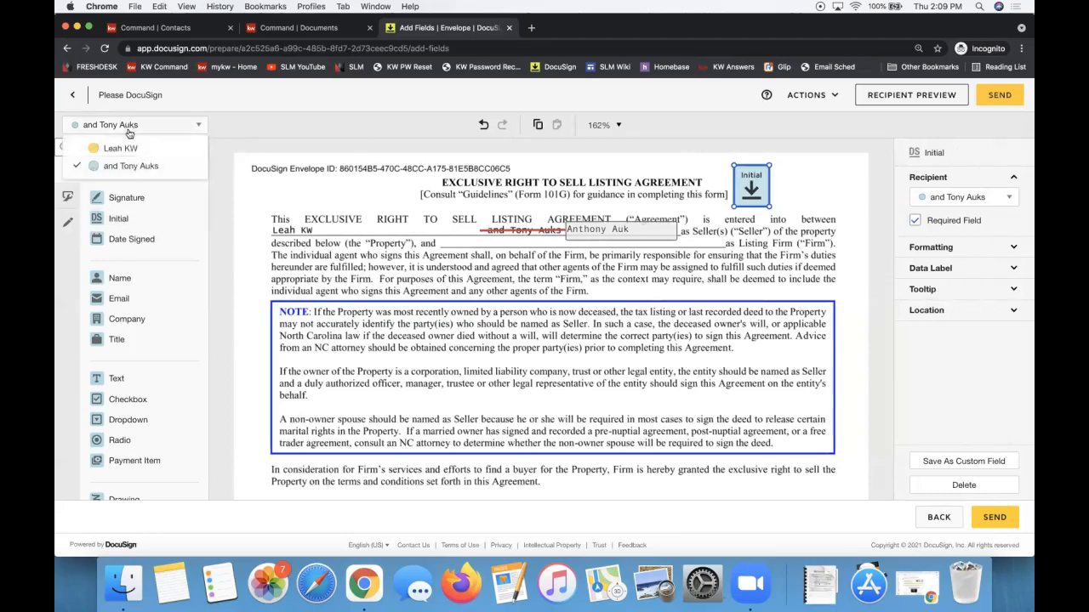
pyautogui.click(119, 149)
pyautogui.click(117, 218)
pyautogui.click(791, 169)
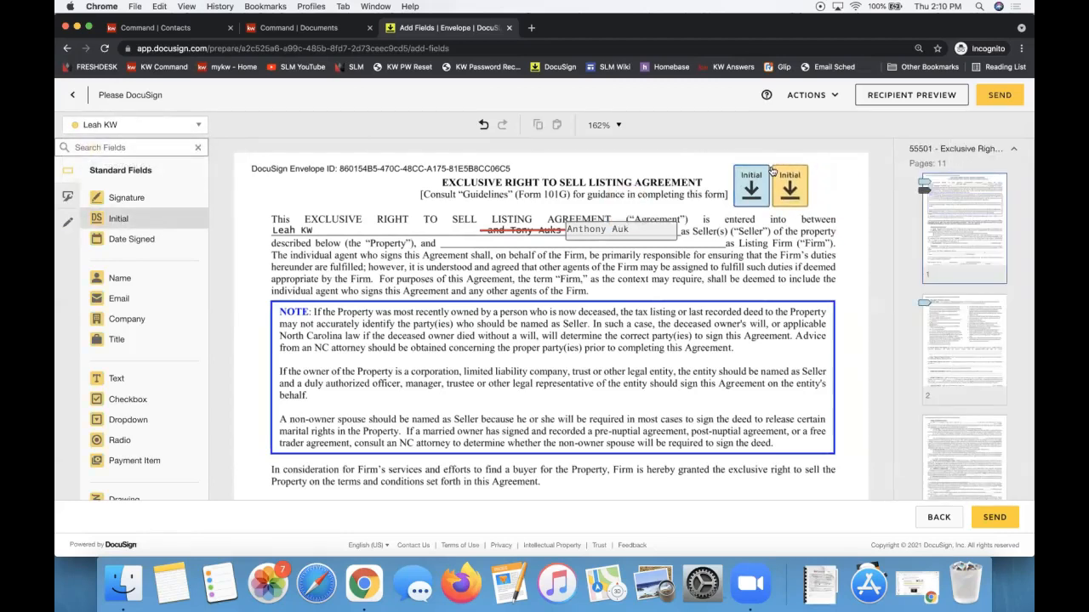
pyautogui.click(772, 168)
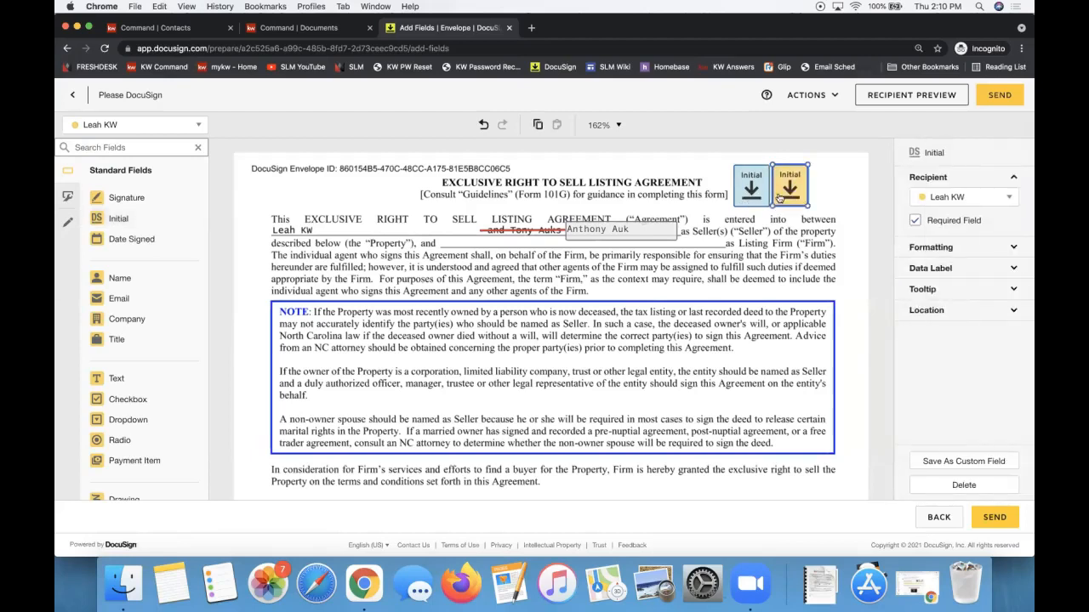
pyautogui.click(108, 126)
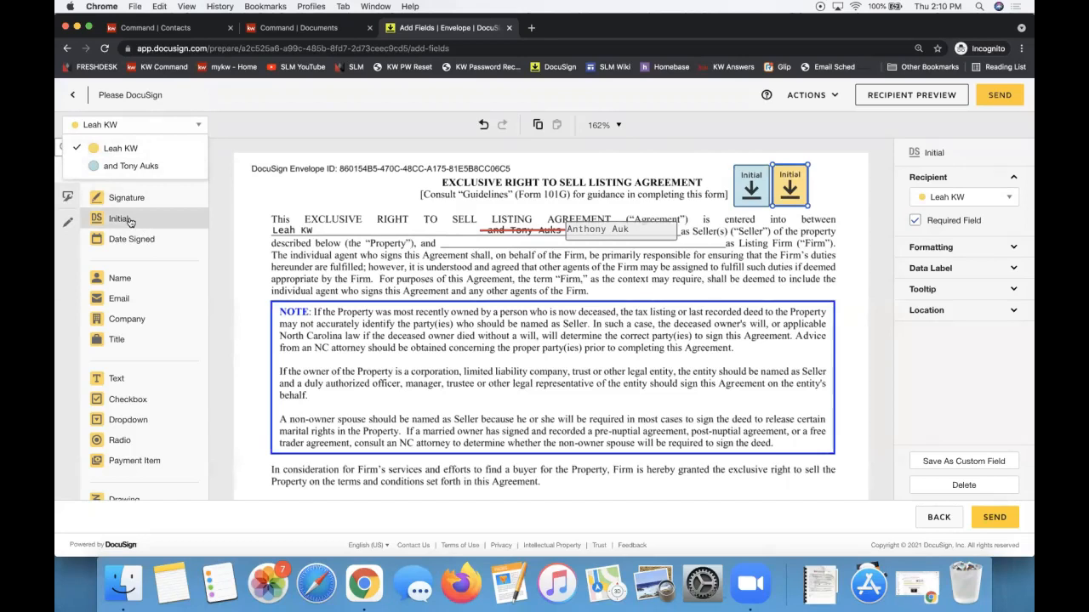
pyautogui.click(509, 332)
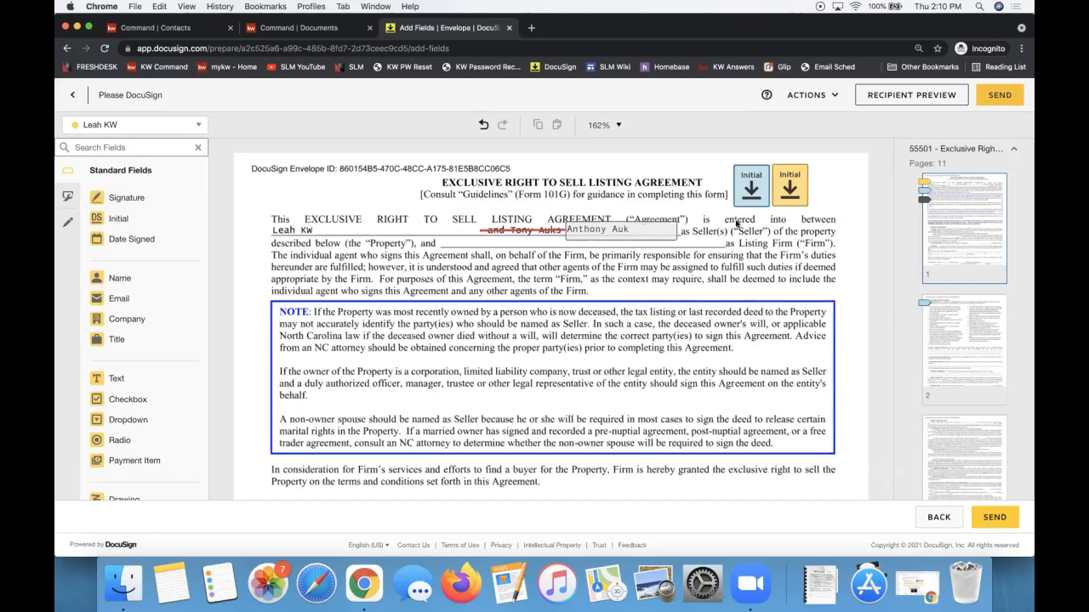
pyautogui.click(63, 225)
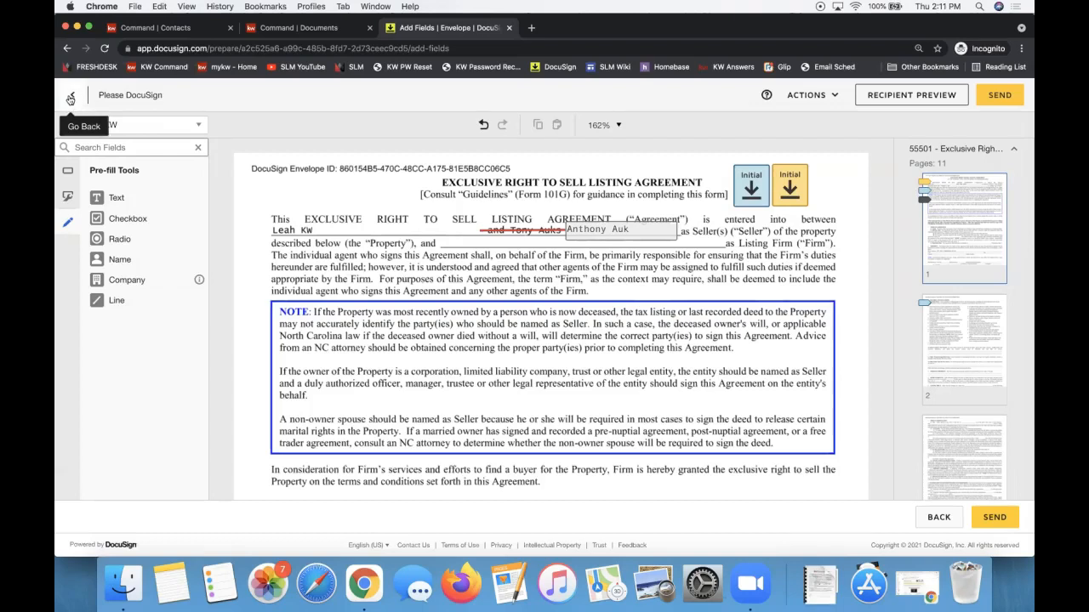
# Back on the envelope details, require an access code for the first recipient and enter a test code.
pyautogui.click(72, 100)
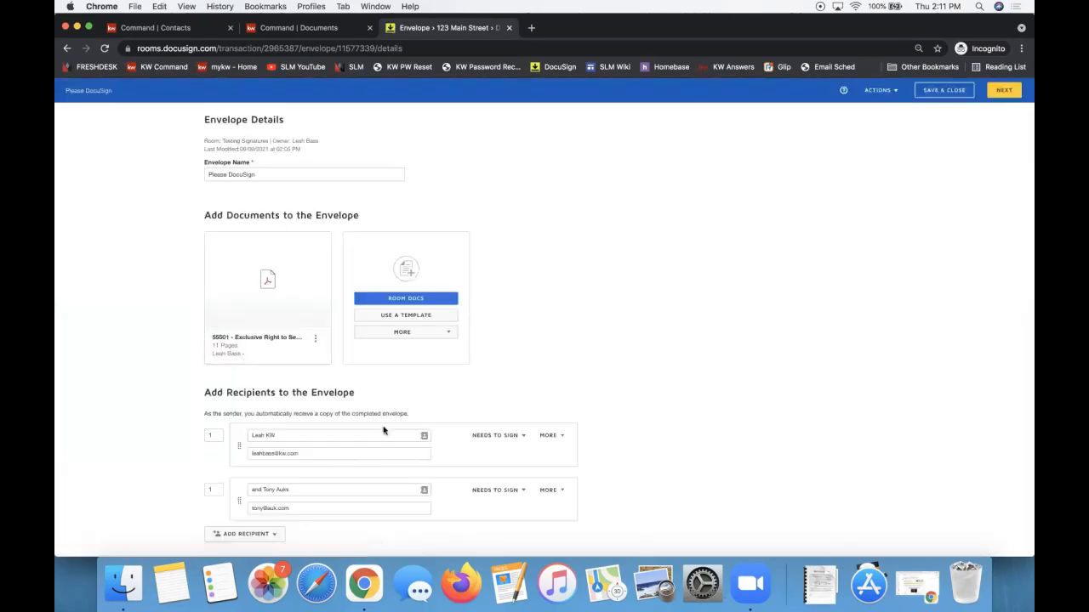
pyautogui.click(546, 436)
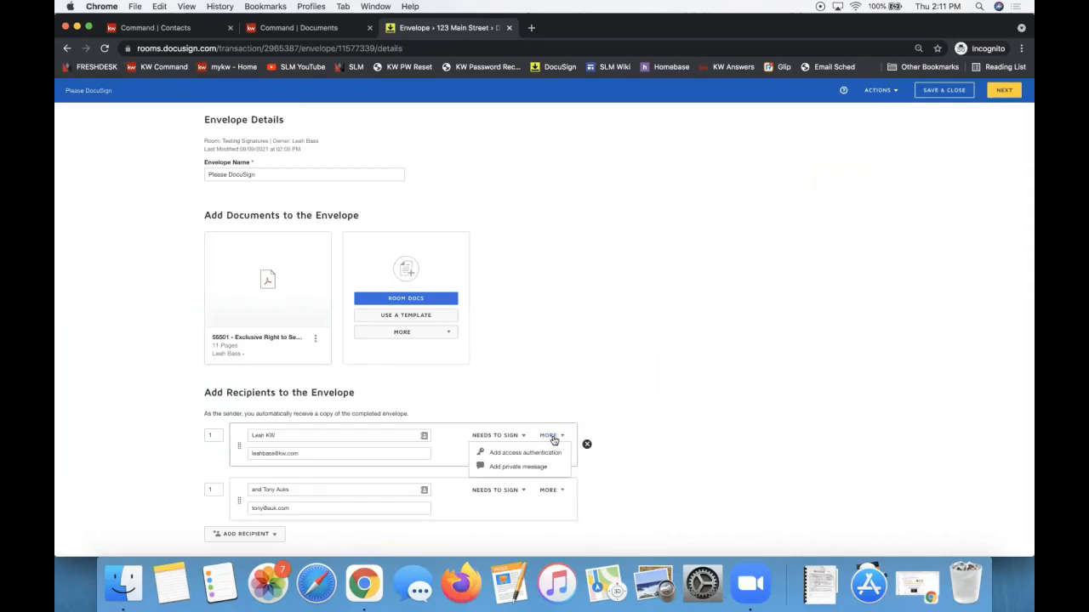
pyautogui.click(512, 454)
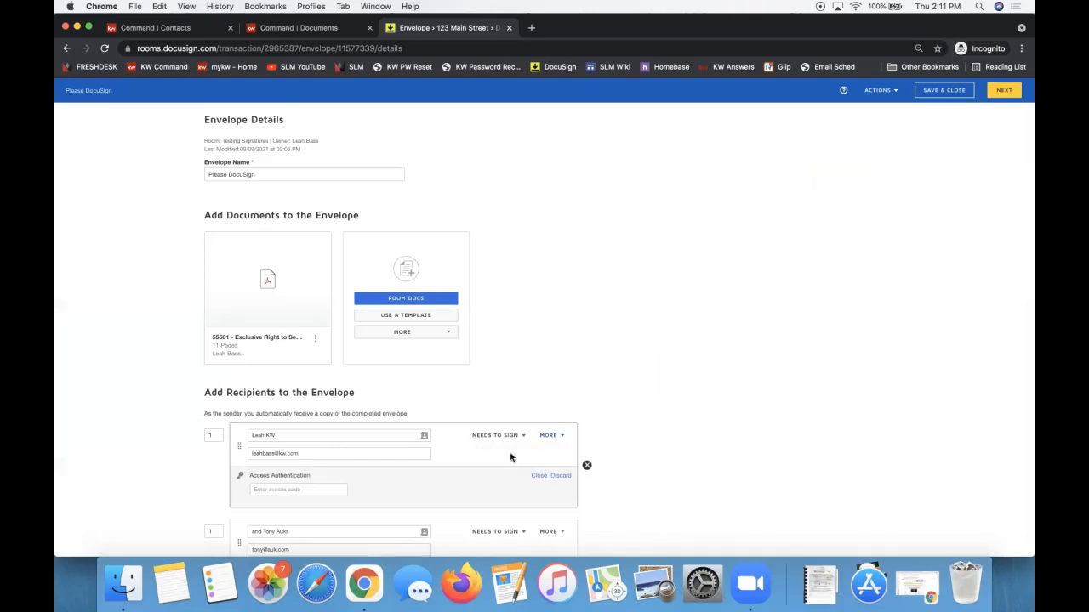
pyautogui.click(259, 491)
pyautogui.write('1234')
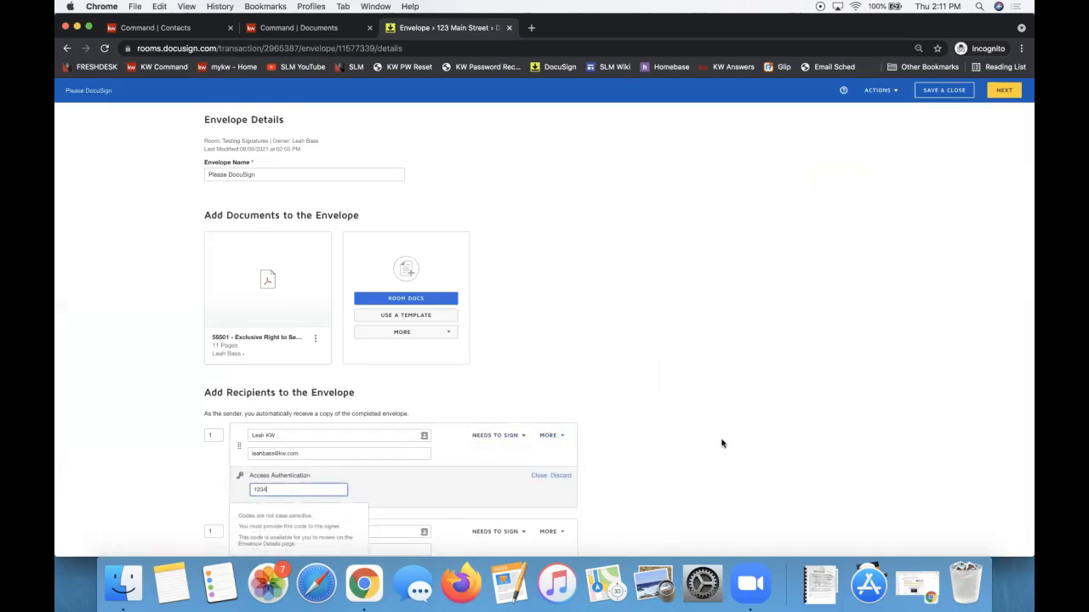
pyautogui.scroll(-3, 720, 442)
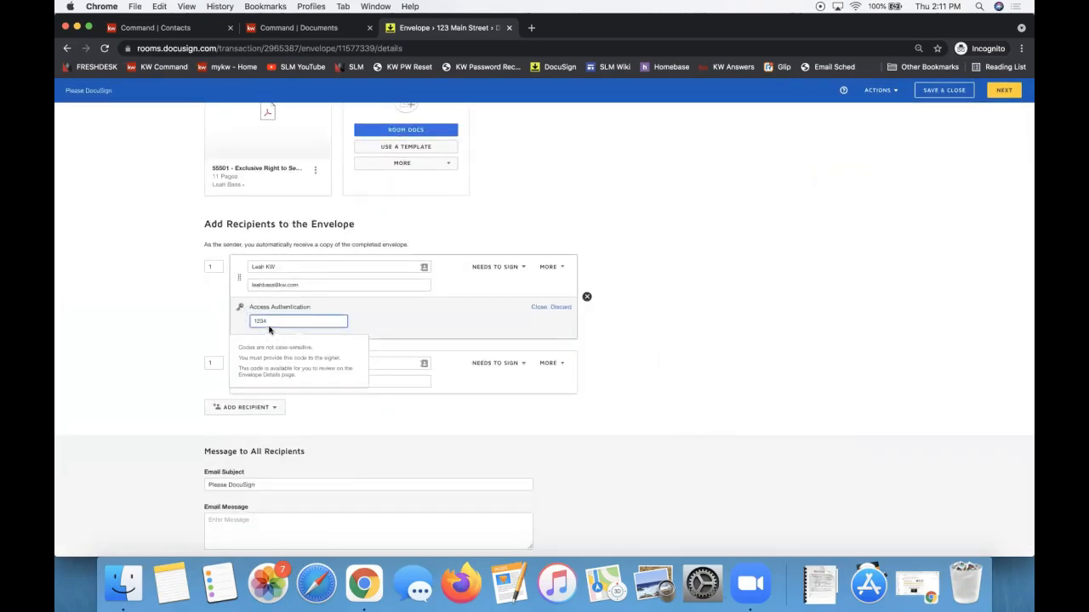
pyautogui.moveTo(269, 321); pyautogui.dragTo(230, 320)
# Review the access code help note and discard the first recipient's access authentication.
pyautogui.click(549, 268)
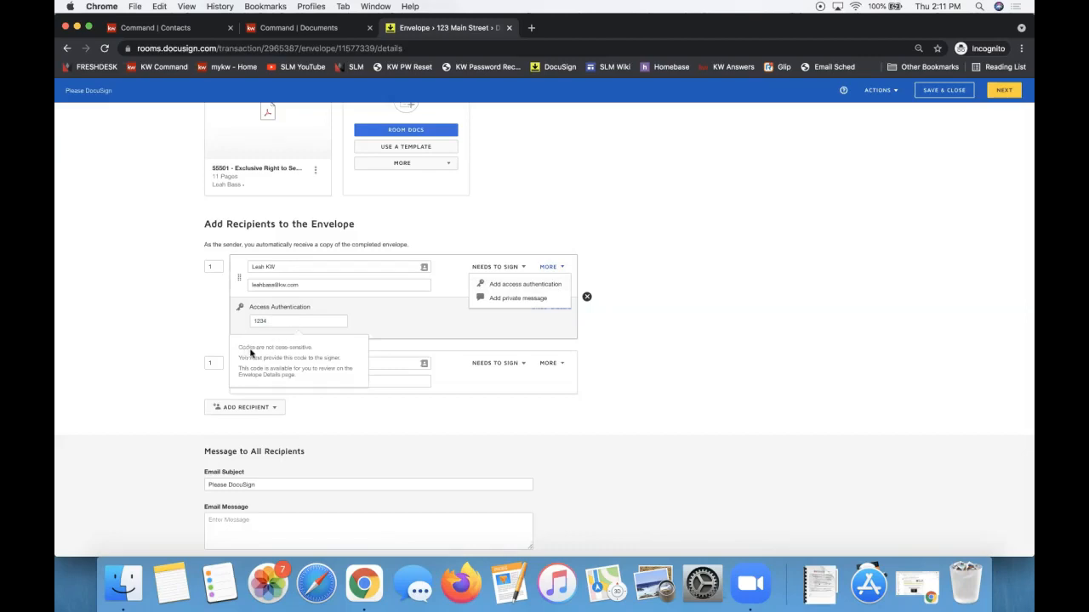
pyautogui.tripleClick(309, 358)
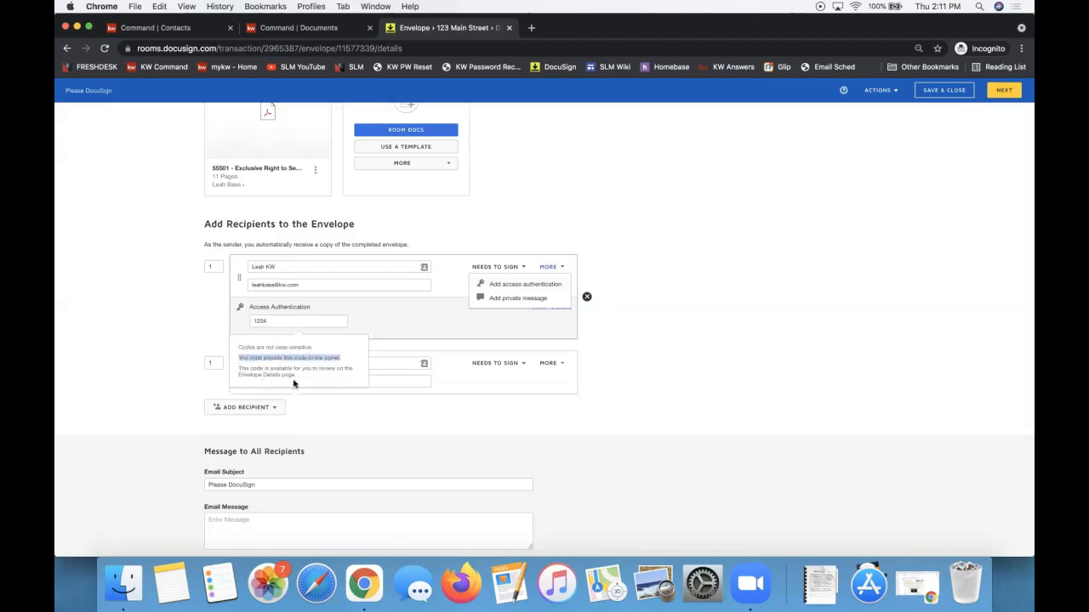
pyautogui.click(653, 240)
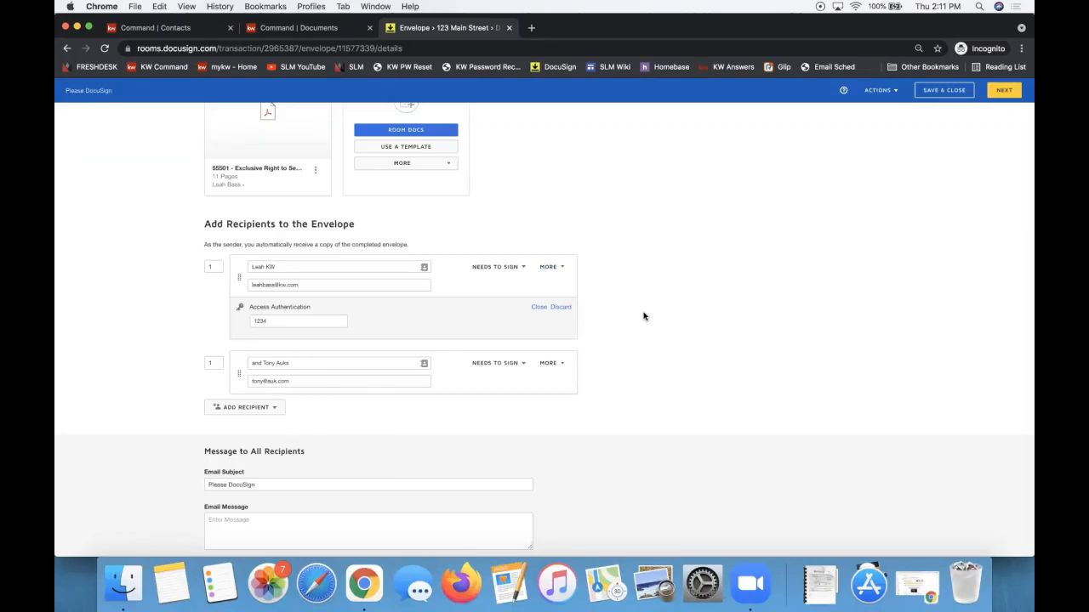
pyautogui.click(560, 307)
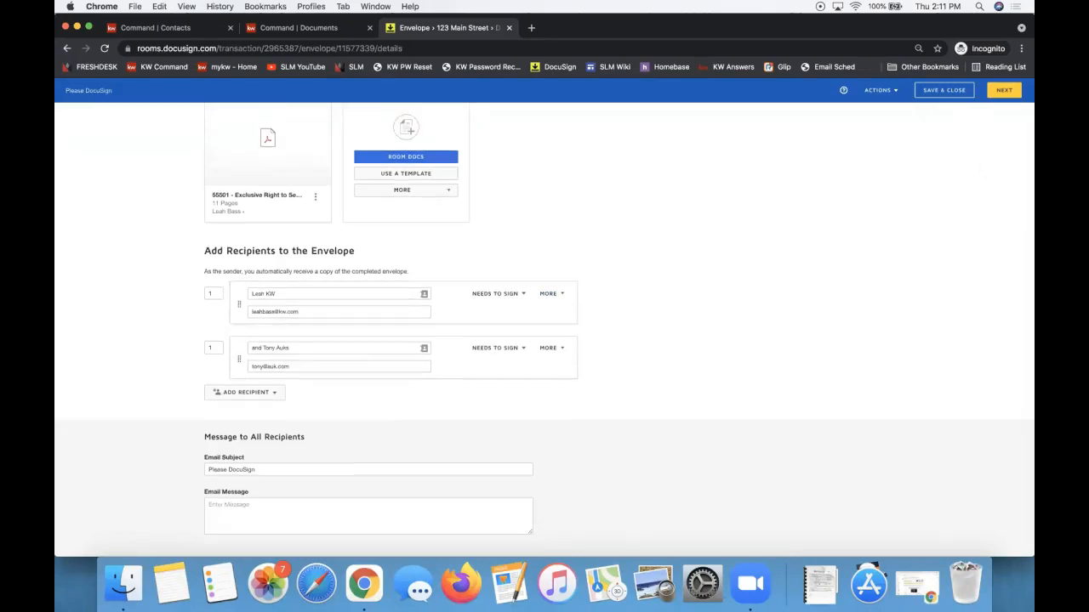
# Send the envelope from the Add Fields page and return to the room's Envelopes tab.
pyautogui.click(1004, 91)
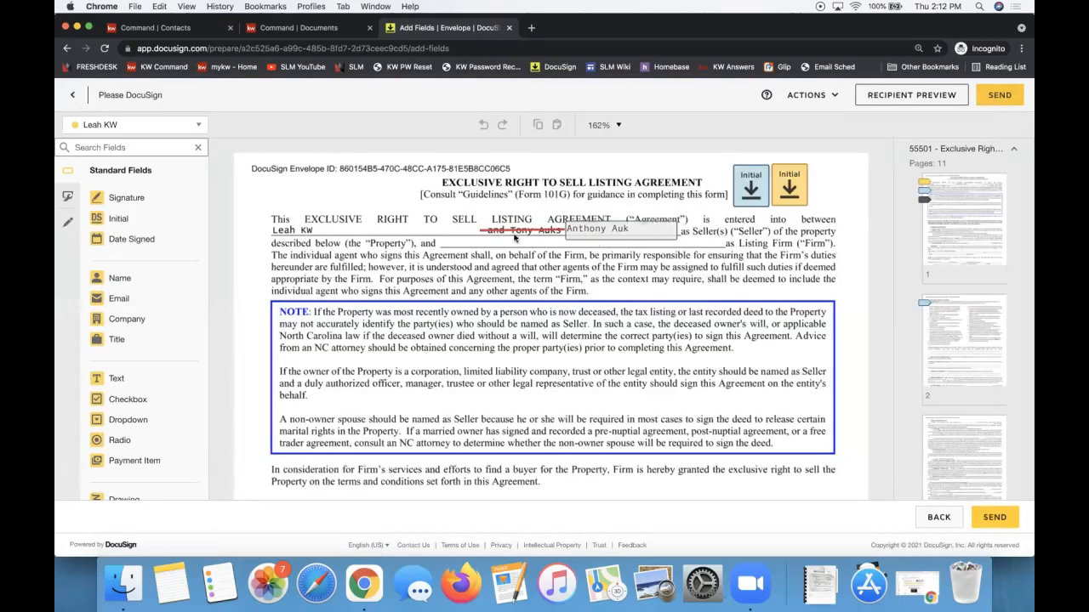
pyautogui.click(1005, 98)
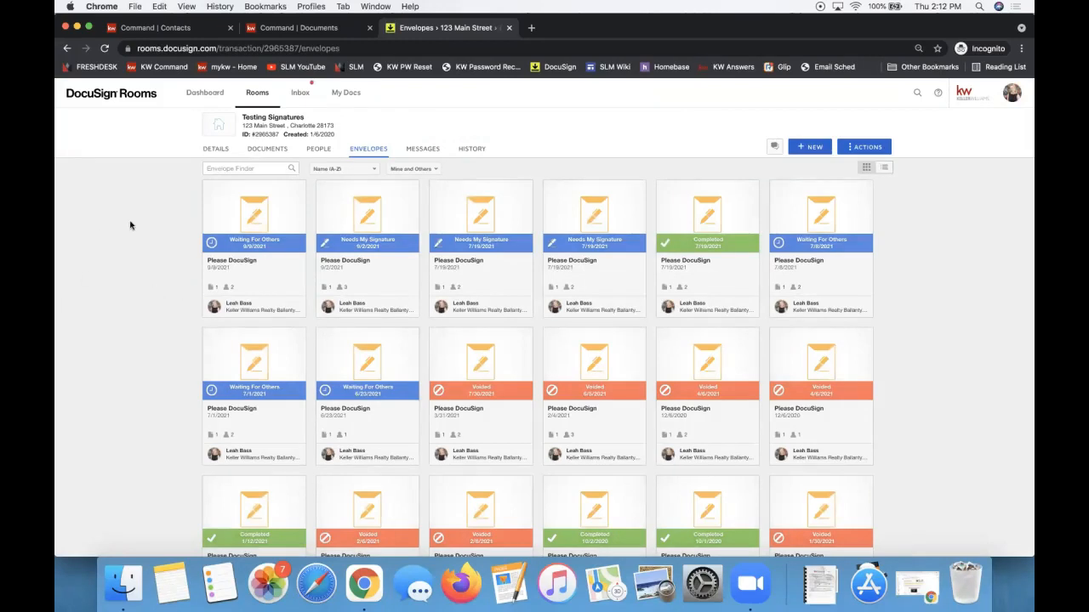
pyautogui.click(205, 94)
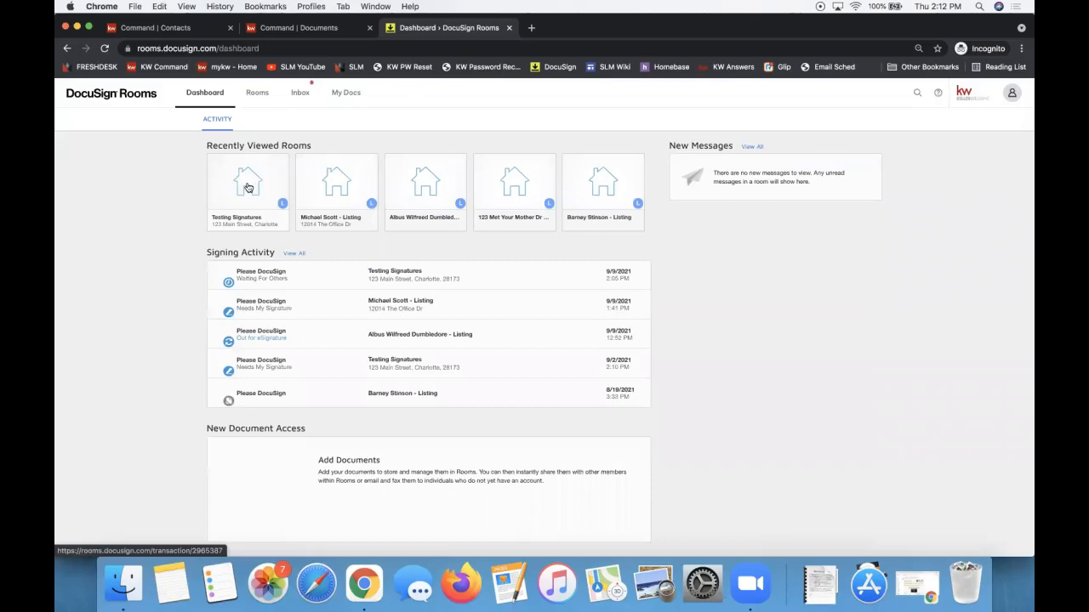
pyautogui.click(337, 187)
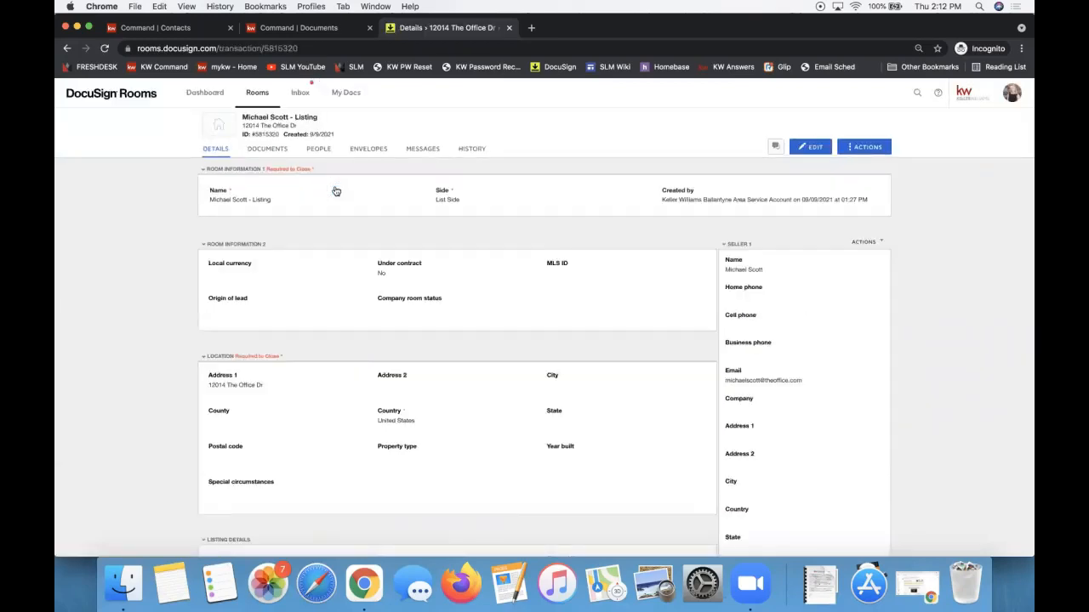
pyautogui.click(265, 149)
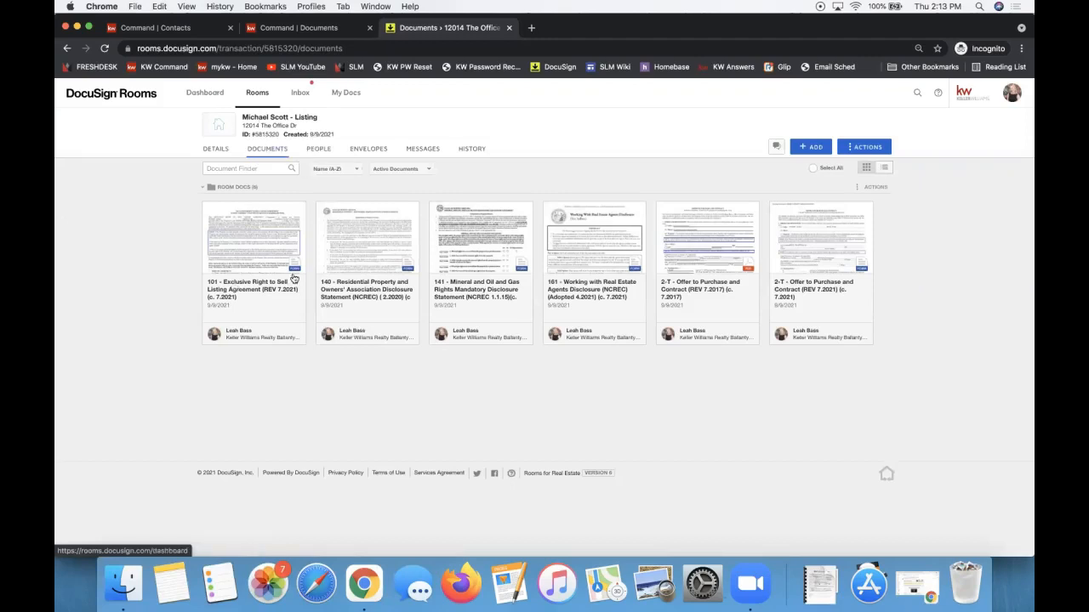
pyautogui.click(232, 241)
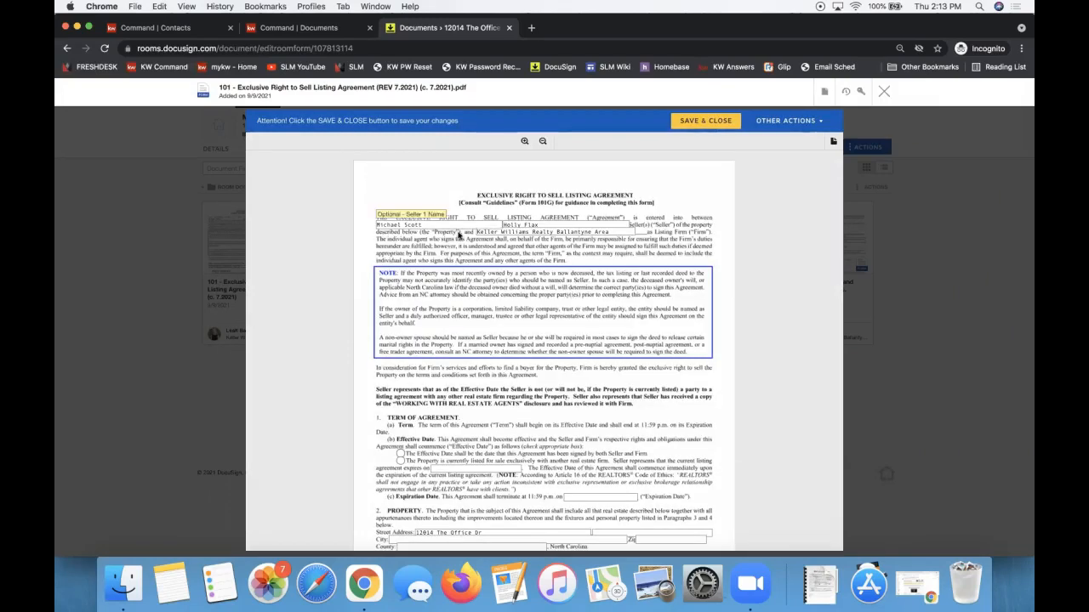
pyautogui.scroll(-3, 485, 364)
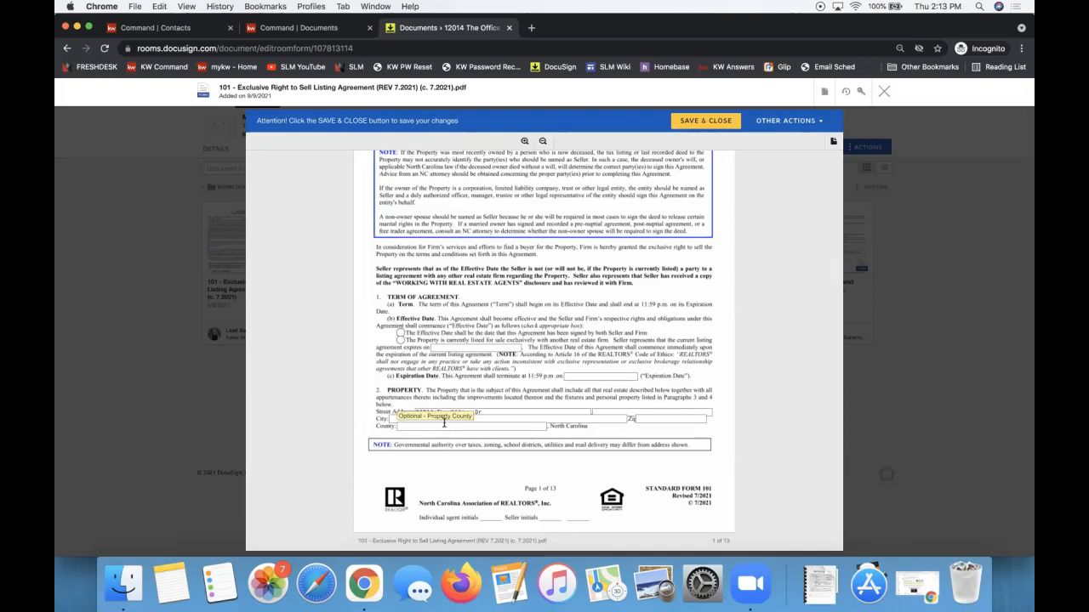
pyautogui.click(508, 411)
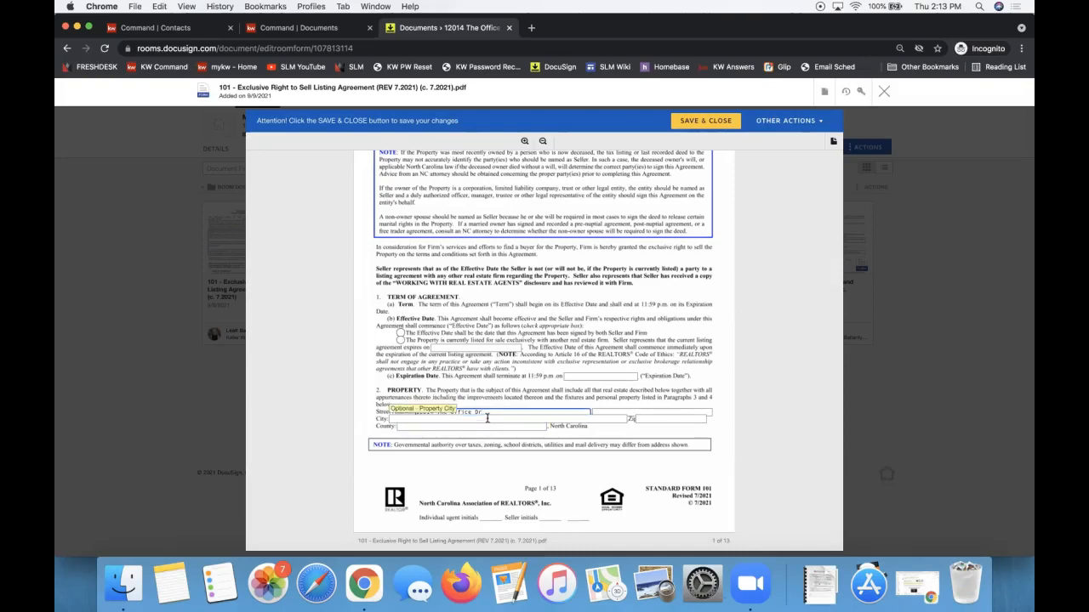
pyautogui.click(487, 419)
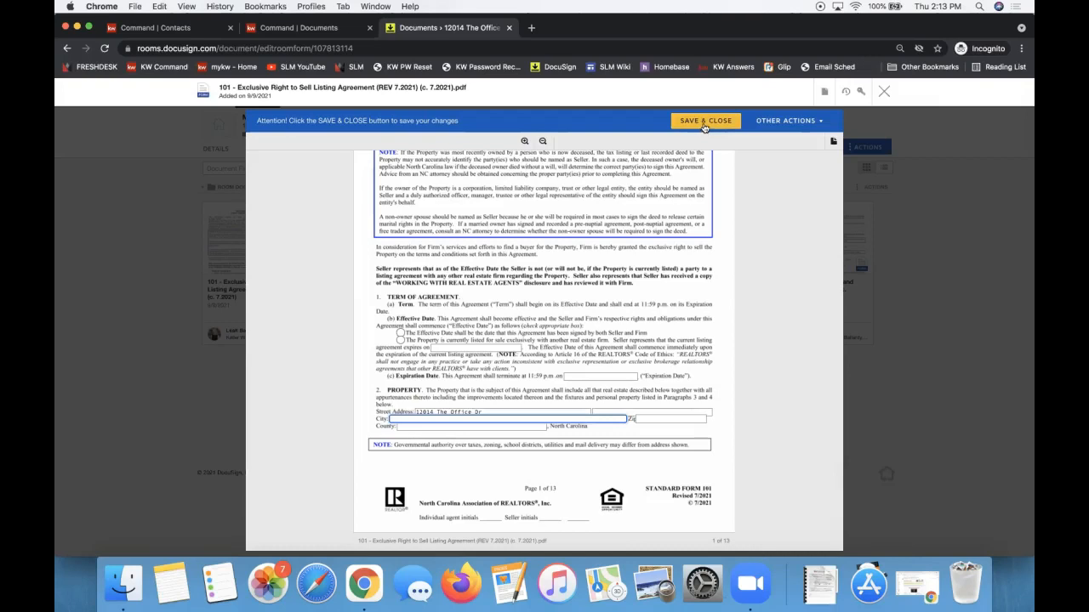
pyautogui.click(822, 93)
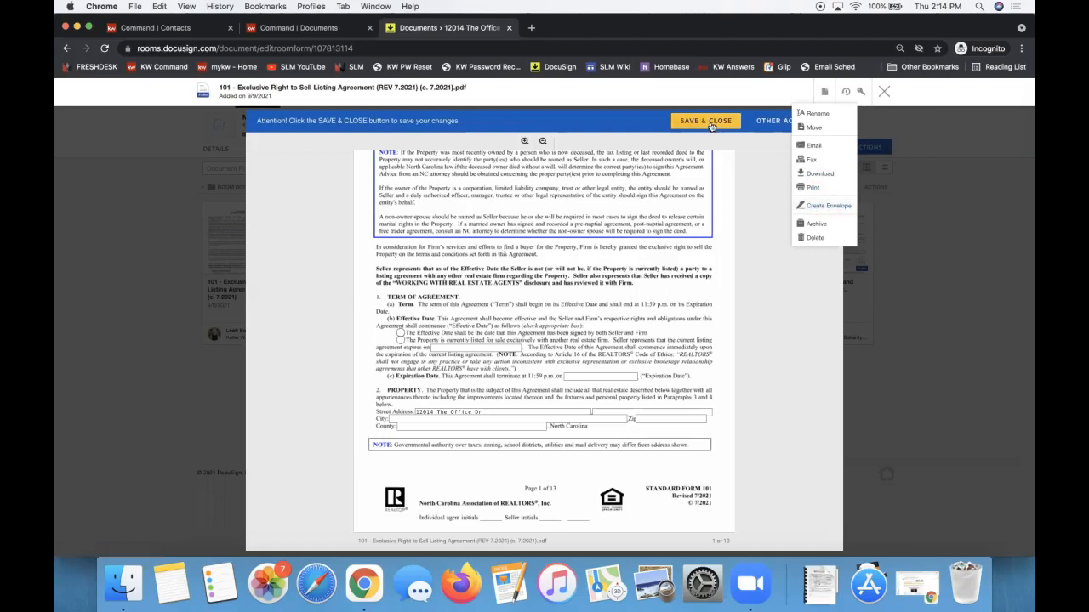
pyautogui.click(883, 93)
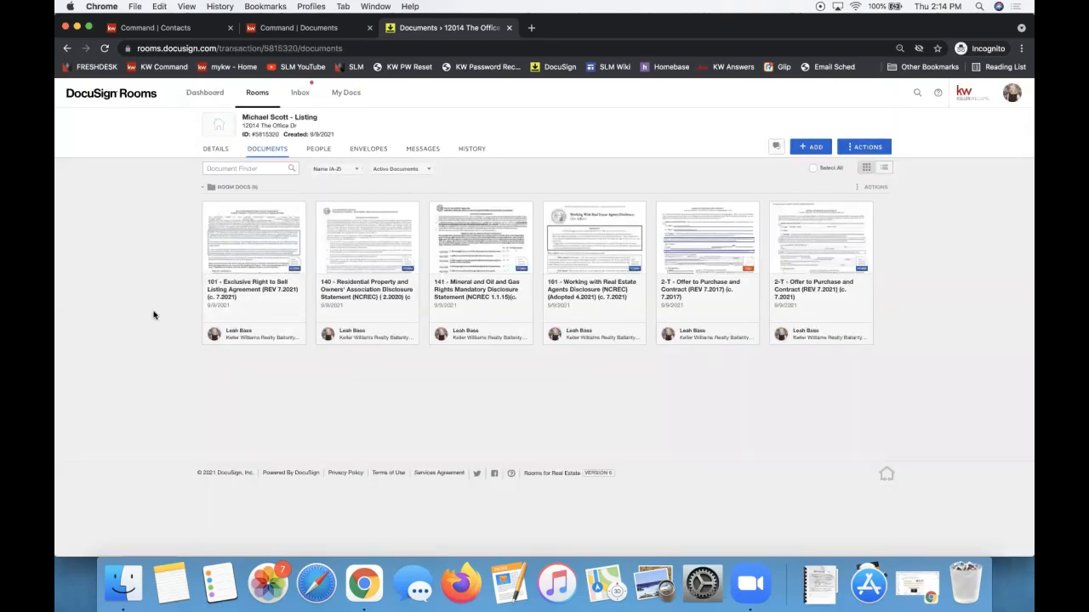
# Select the 101, 140 and 141 forms and create a new envelope from them.
pyautogui.click(208, 210)
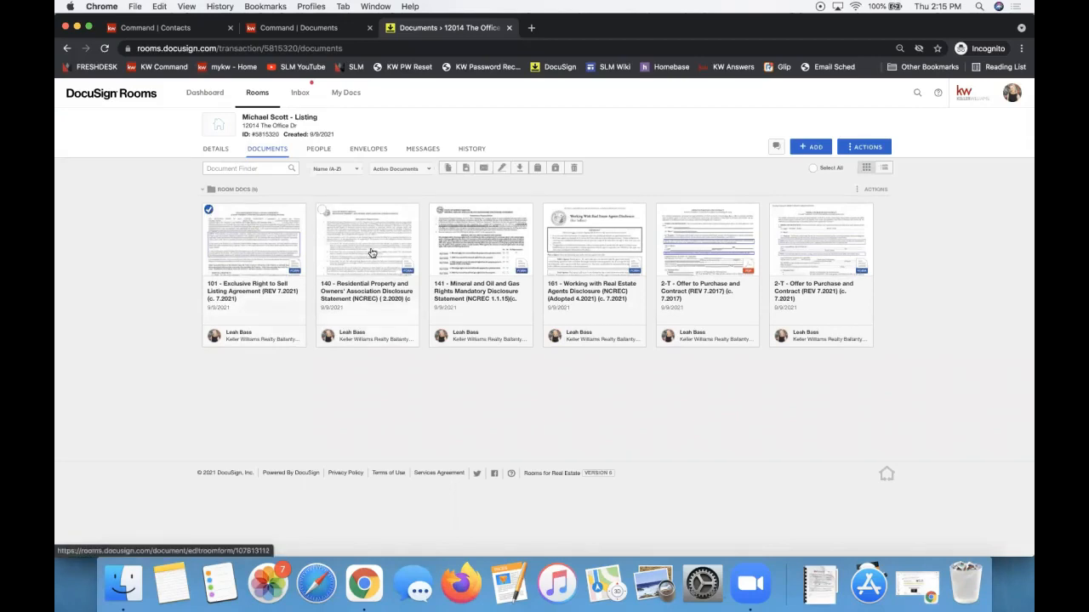
pyautogui.click(322, 210)
pyautogui.click(435, 210)
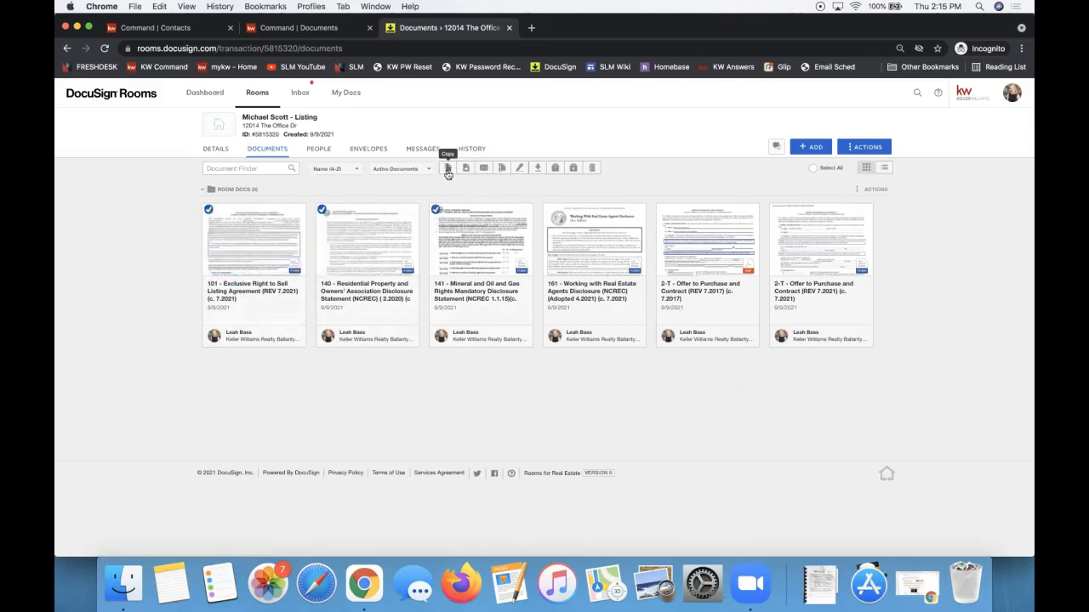
pyautogui.click(518, 170)
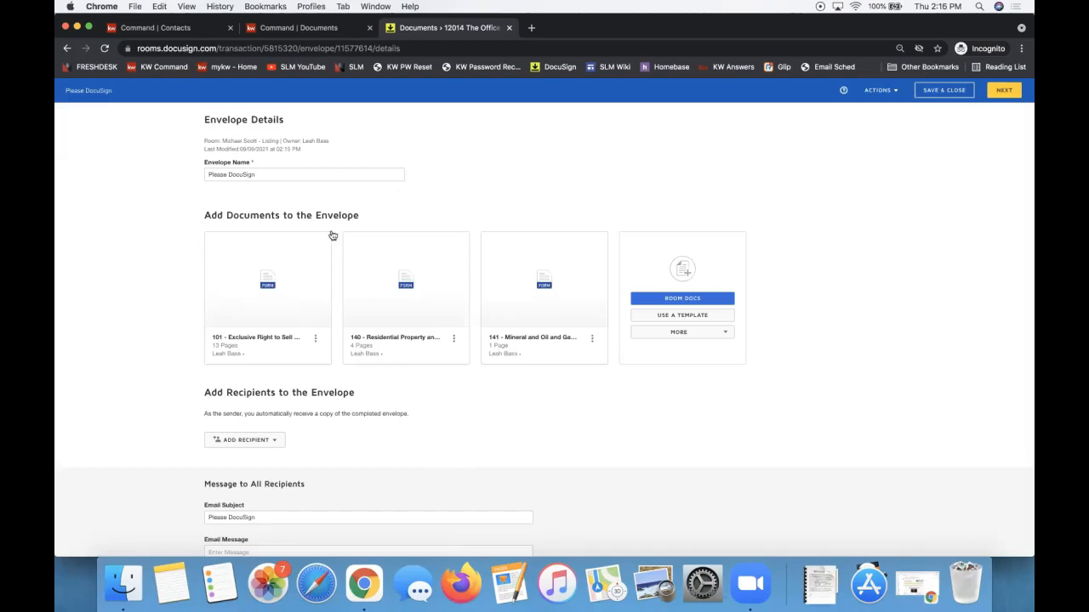
# Reorder the envelope documents to 101, 141, 140 and open the Add Recipient options.
pyautogui.moveTo(536, 290); pyautogui.dragTo(553, 246)
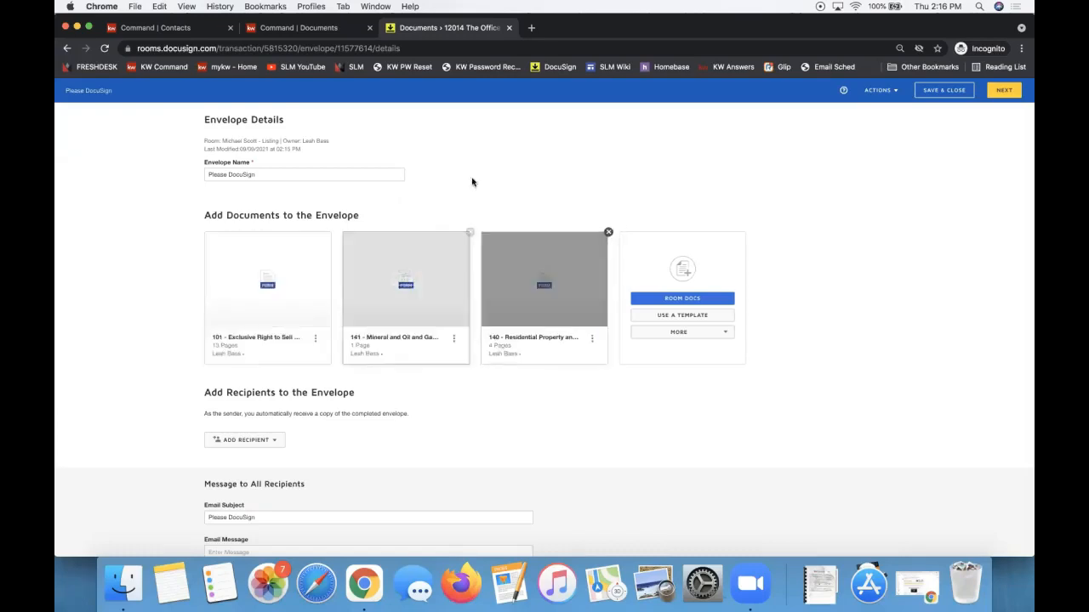
pyautogui.scroll(-1, 481, 173)
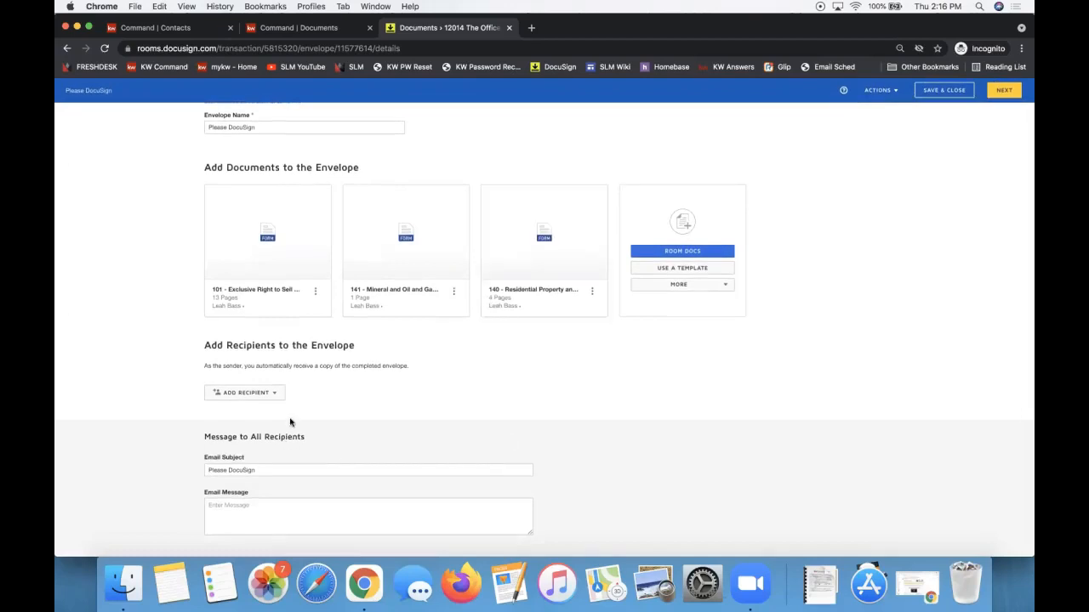
pyautogui.scroll(1, 290, 418)
pyautogui.tripleClick(228, 393)
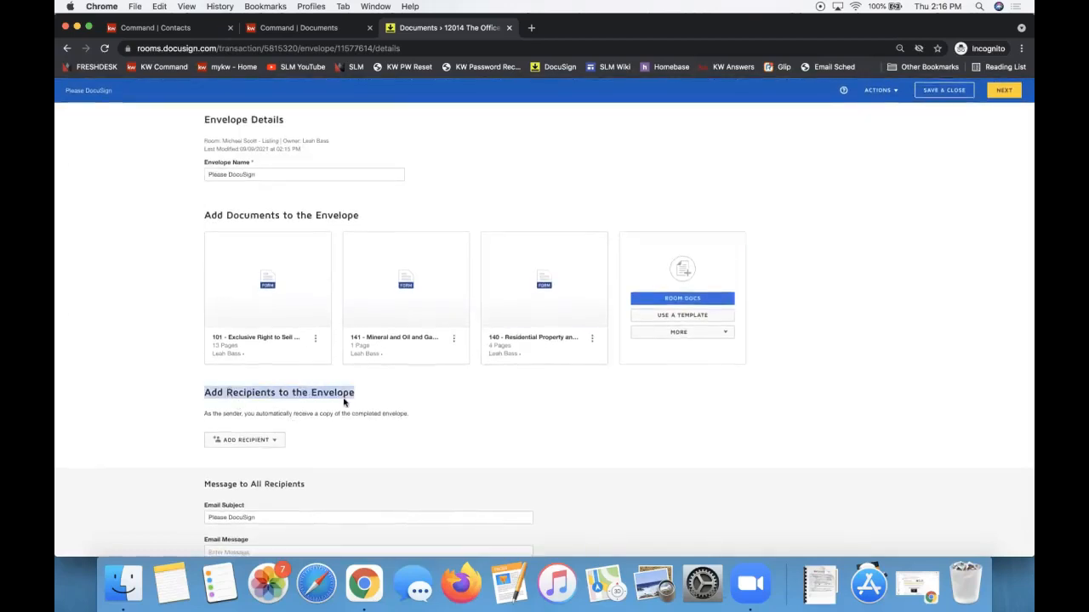
pyautogui.scroll(-1, 344, 399)
pyautogui.click(241, 394)
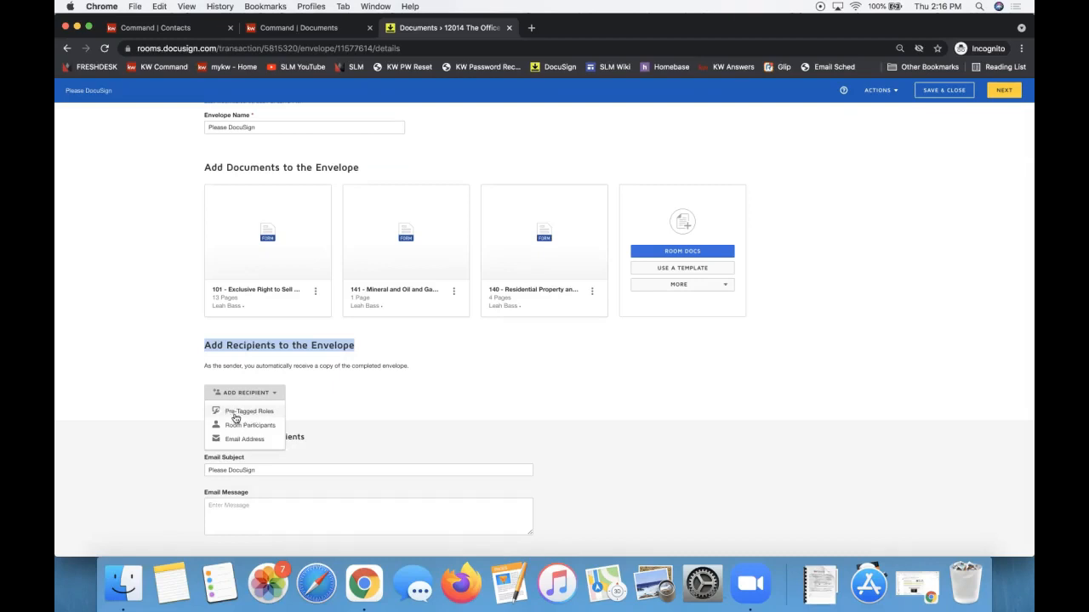
# Add Seller One and Seller Two from pre-tagged roles, assigning each role its seller.
pyautogui.click(231, 413)
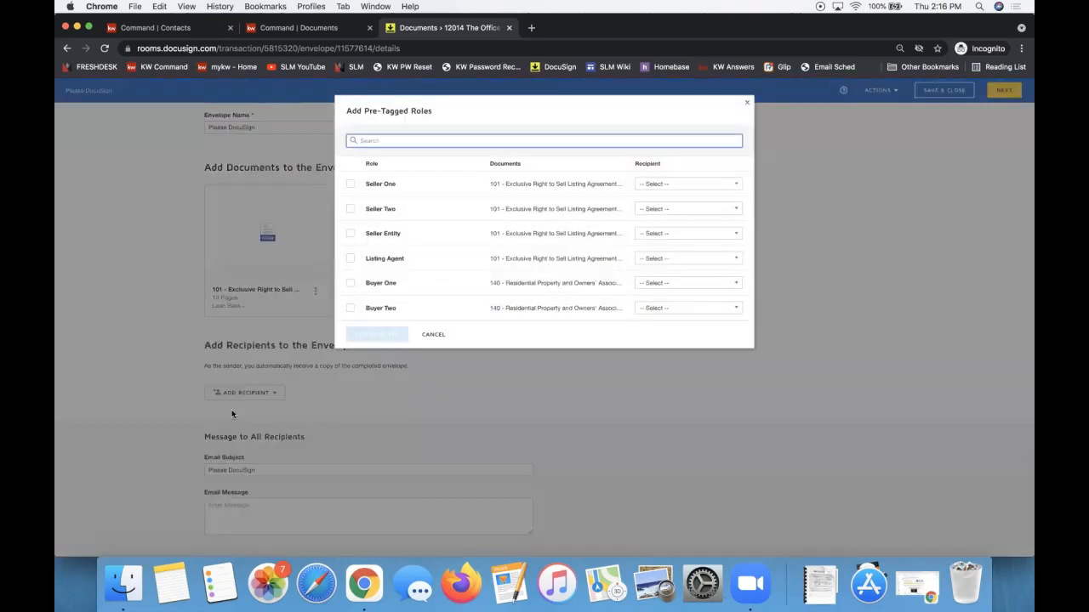
pyautogui.click(698, 185)
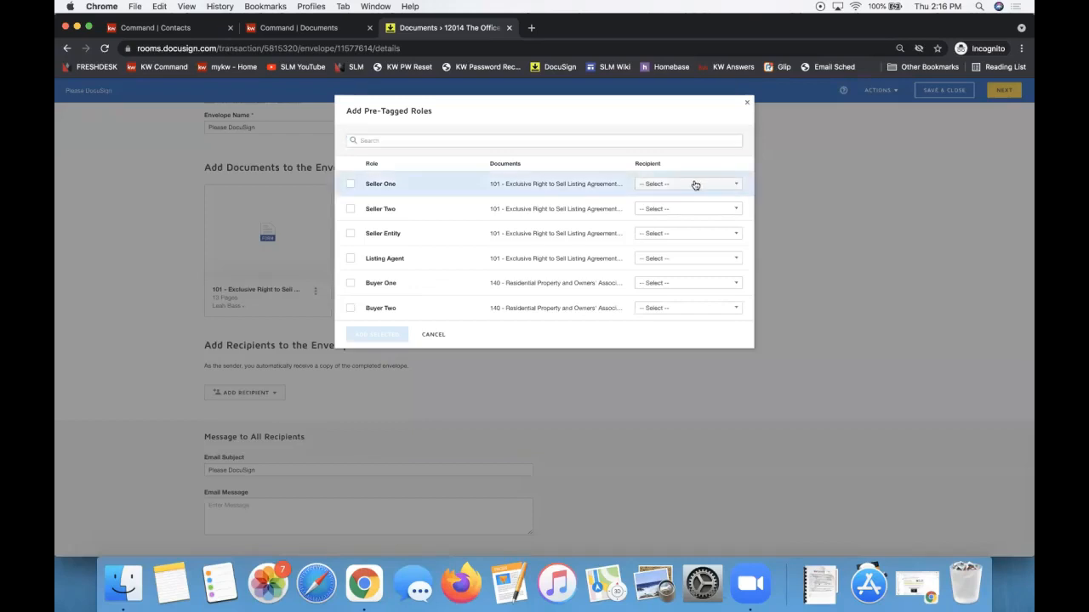
pyautogui.click(680, 337)
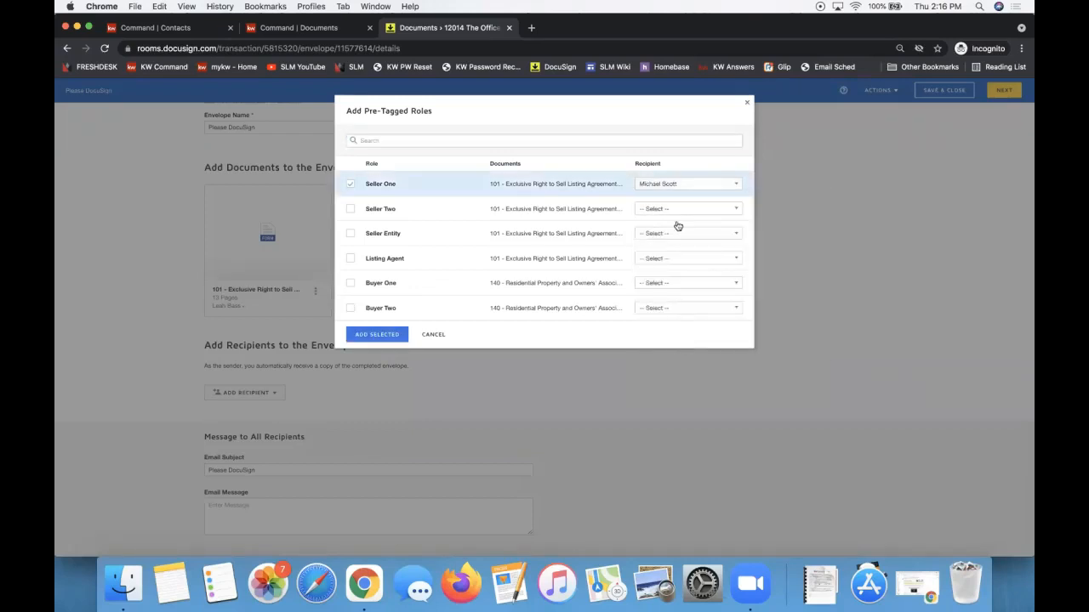
pyautogui.click(661, 209)
pyautogui.click(681, 375)
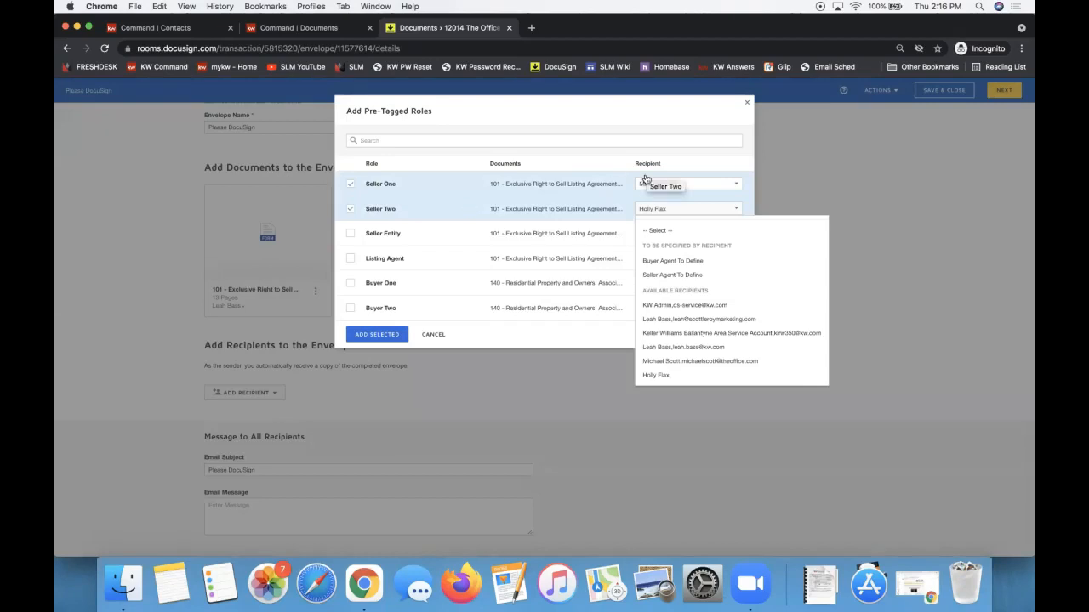
pyautogui.click(577, 169)
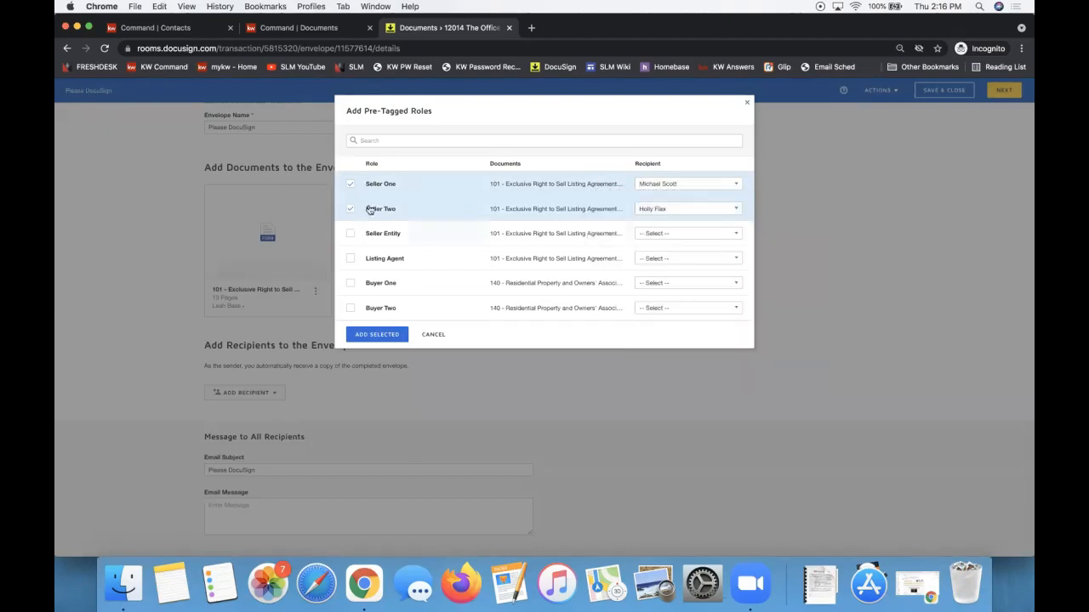
pyautogui.click(676, 186)
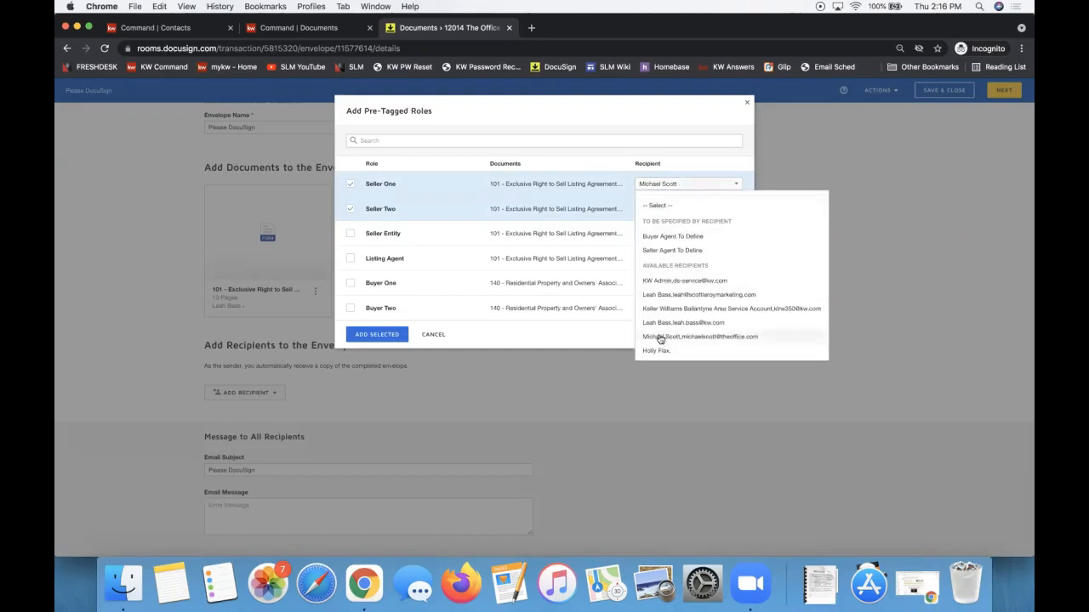
pyautogui.click(576, 184)
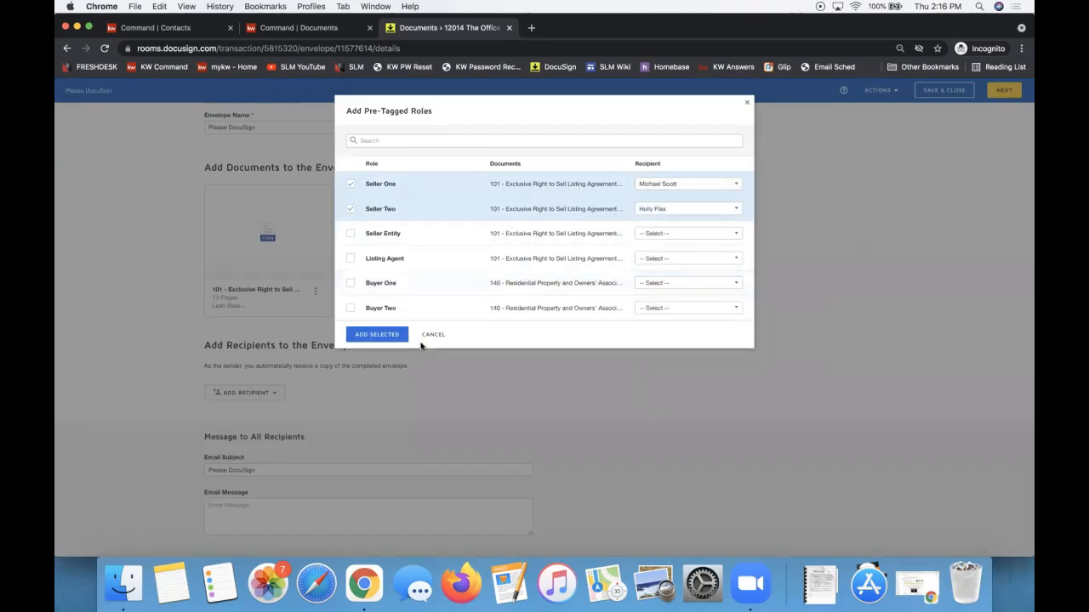
pyautogui.click(376, 338)
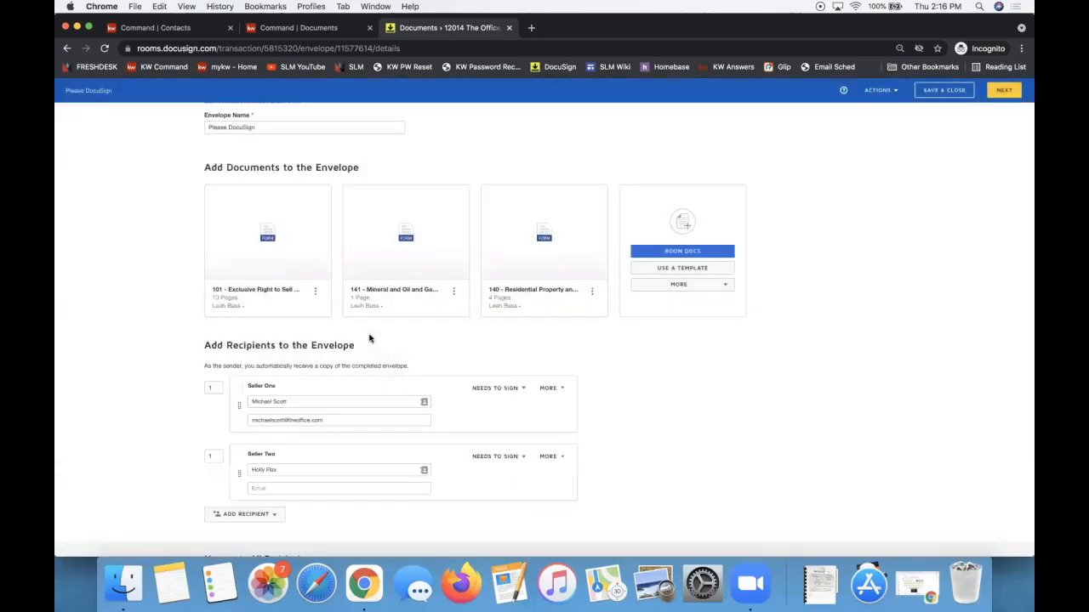
# Enter Seller Two's e-mail address.
pyautogui.click(283, 488)
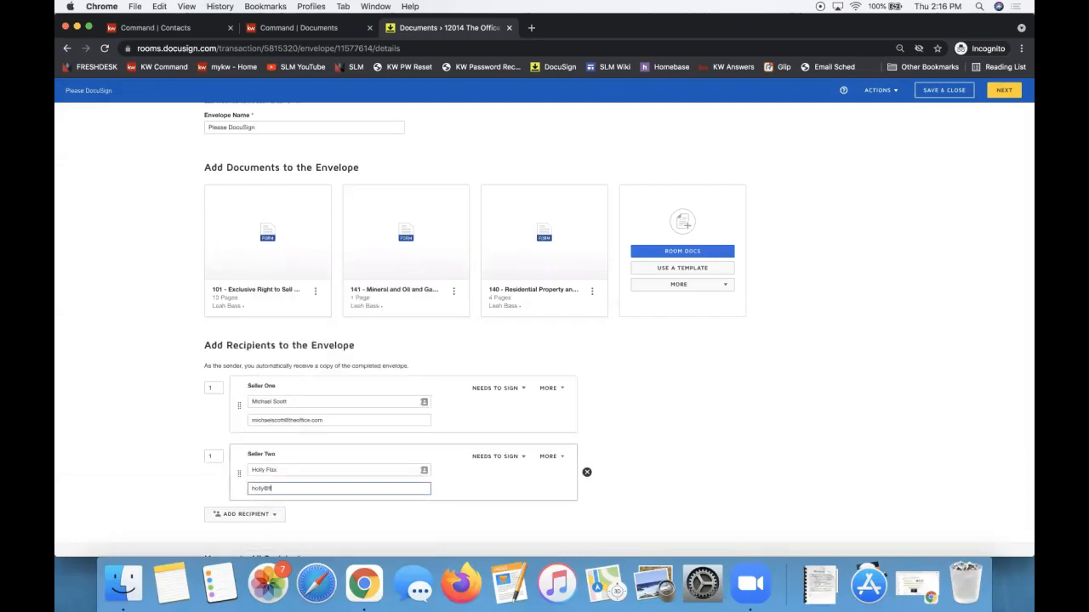
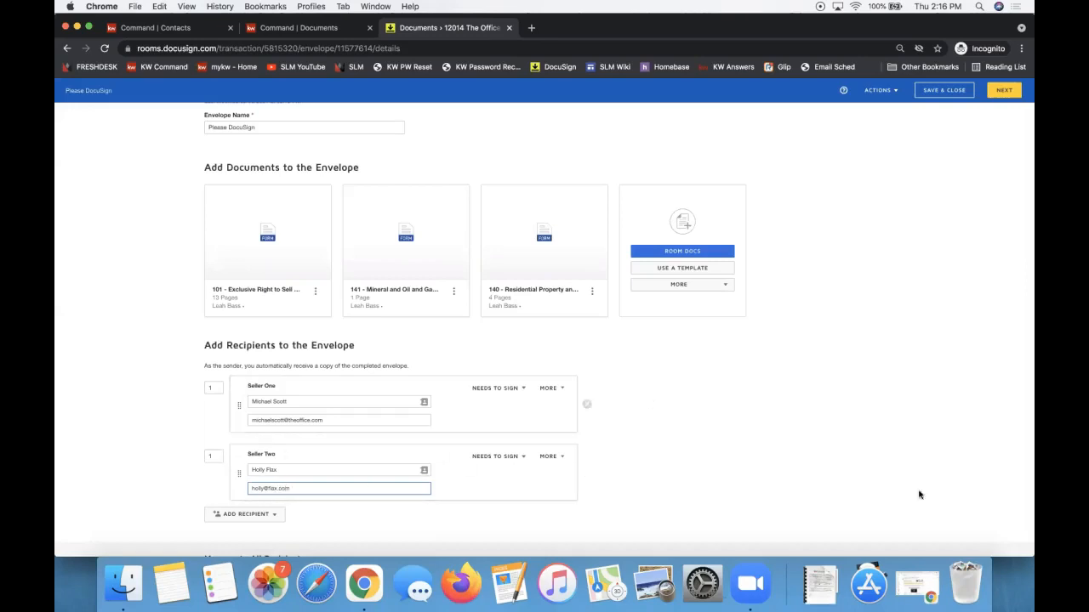
pyautogui.click(872, 440)
pyautogui.scroll(-3, 872, 440)
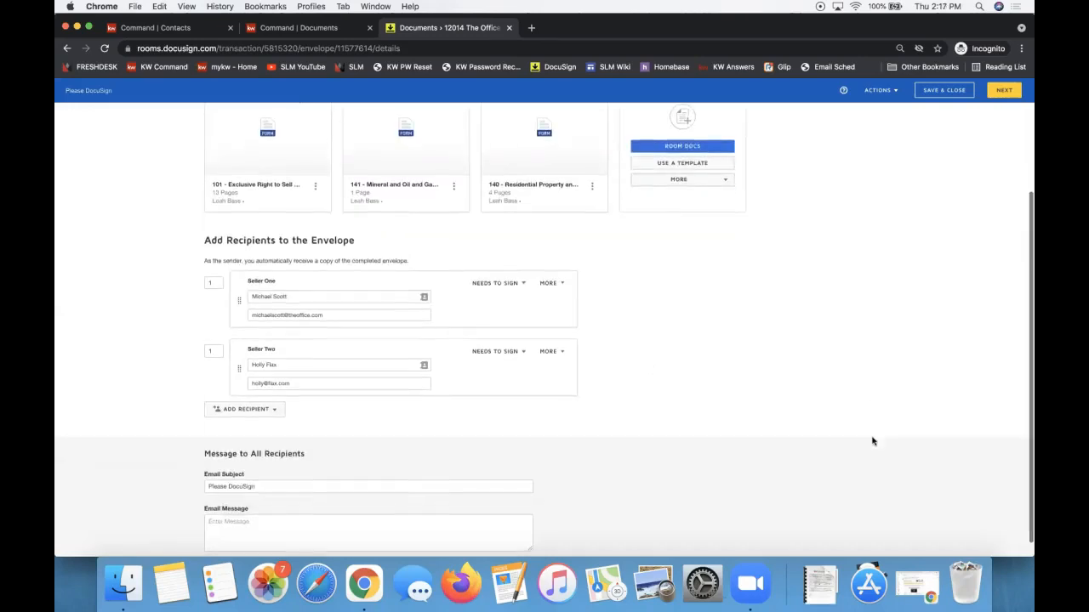
# Replace 'Please DocuSign' in the email subject with the sellers' names plus 'in person Signing'.
pyautogui.tripleClick(278, 482)
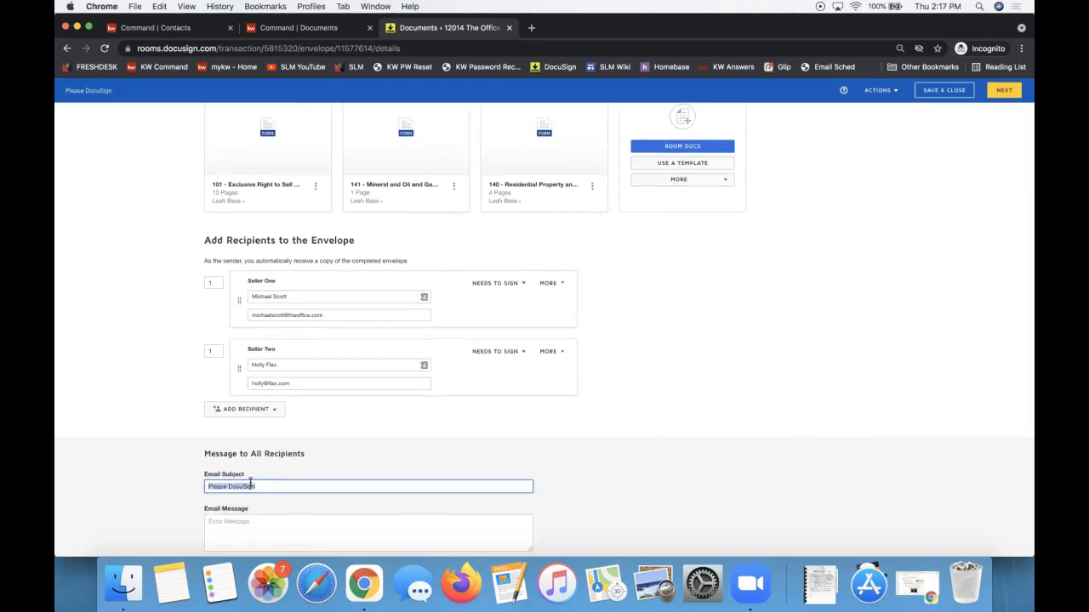
pyautogui.click(208, 486)
pyautogui.write('Holly & M')
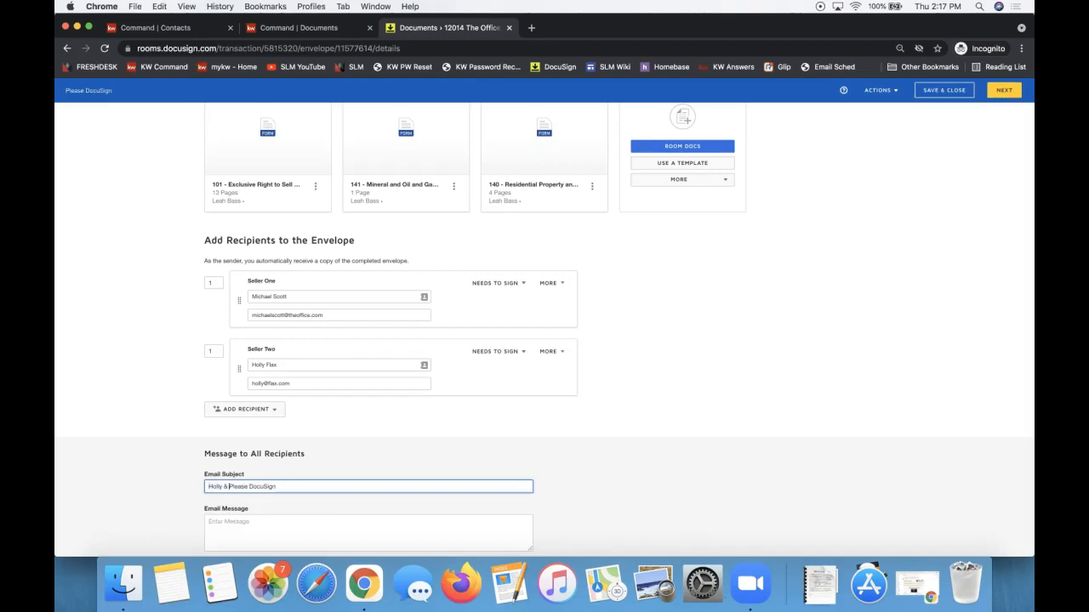
pyautogui.write('ichael in person Signing')
pyautogui.press('shift+super+Right')
pyautogui.press('BackSpace')
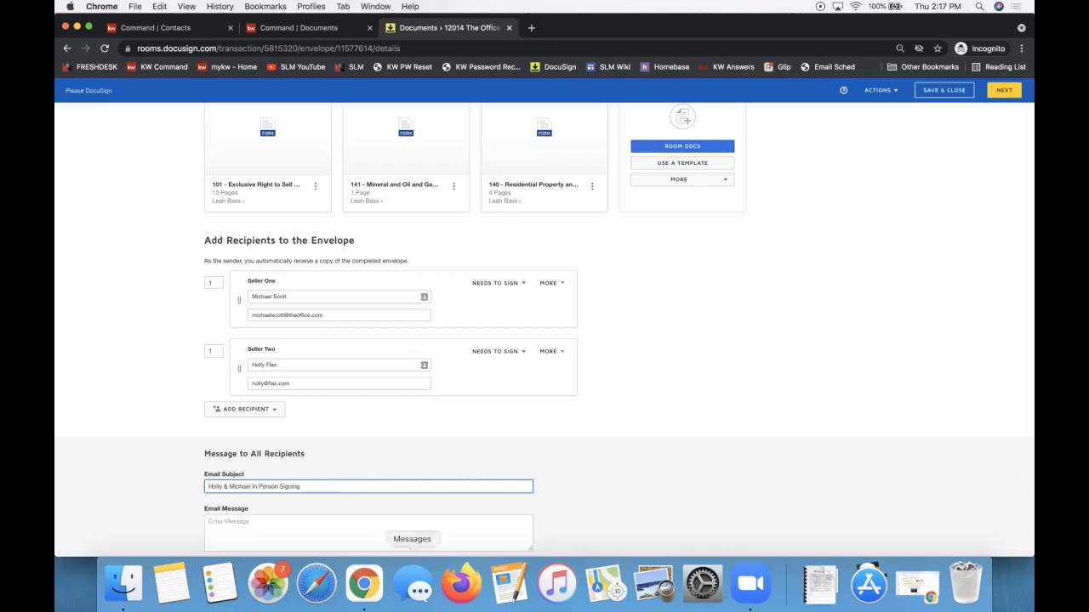
pyautogui.scroll(1, 407, 515)
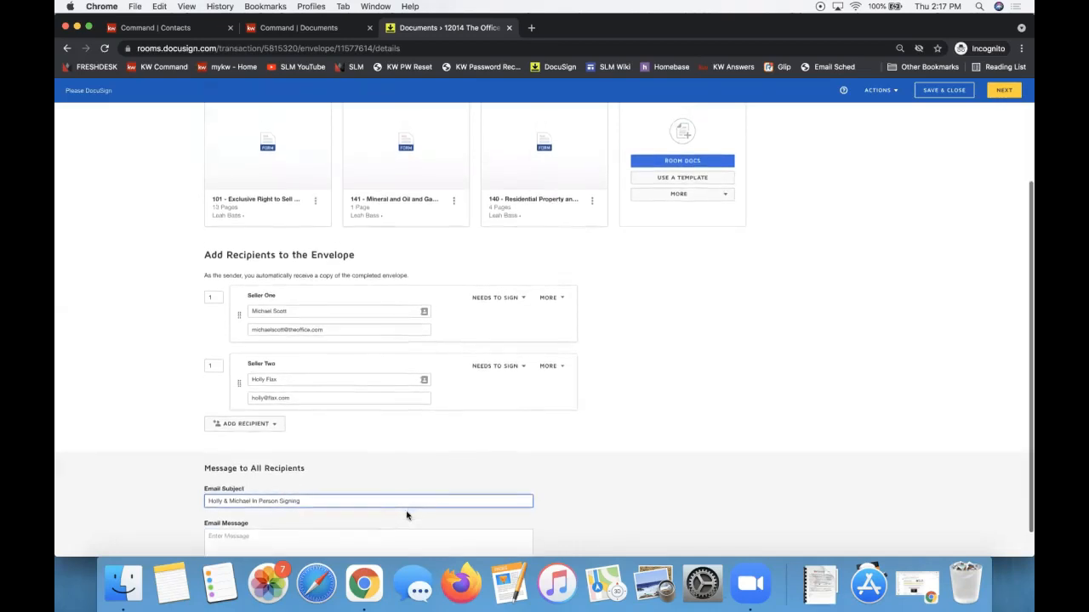
pyautogui.click(278, 250)
pyautogui.tripleClick(278, 249)
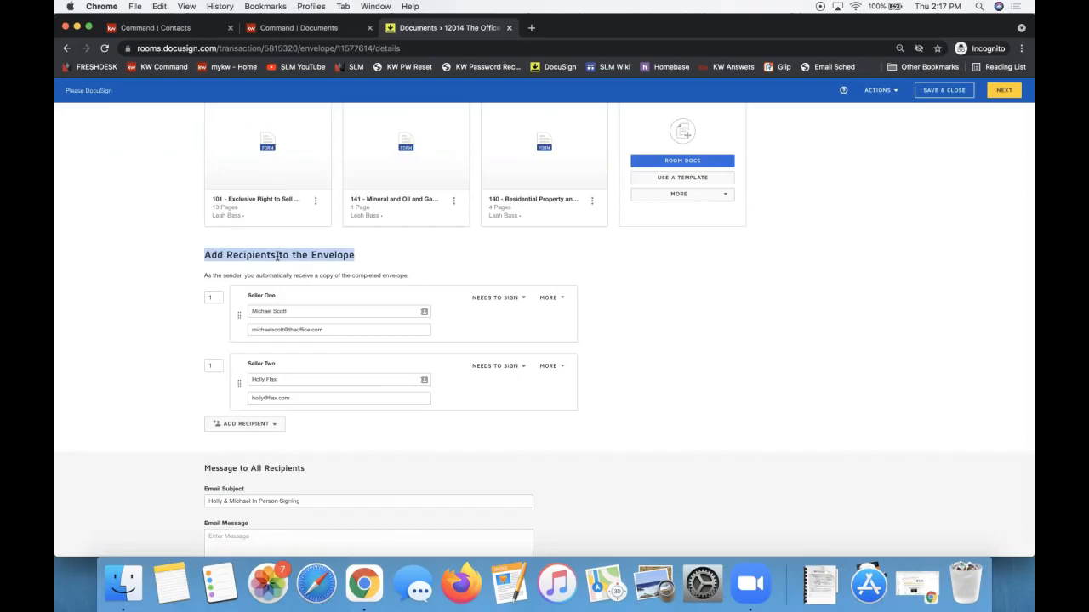
pyautogui.scroll(-3, 278, 255)
pyautogui.tripleClick(250, 469)
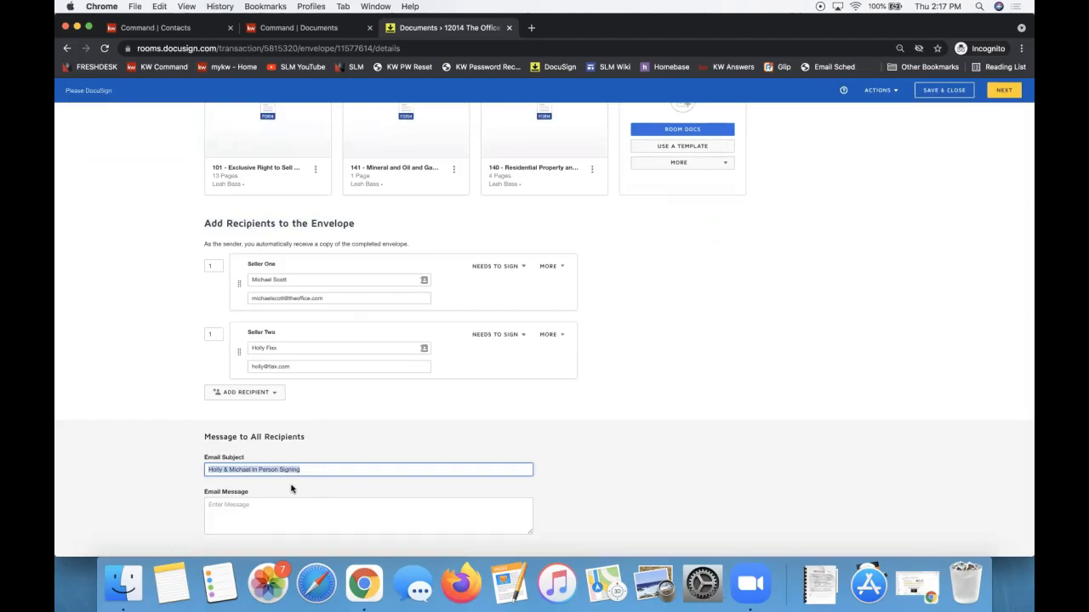
pyautogui.click(240, 479)
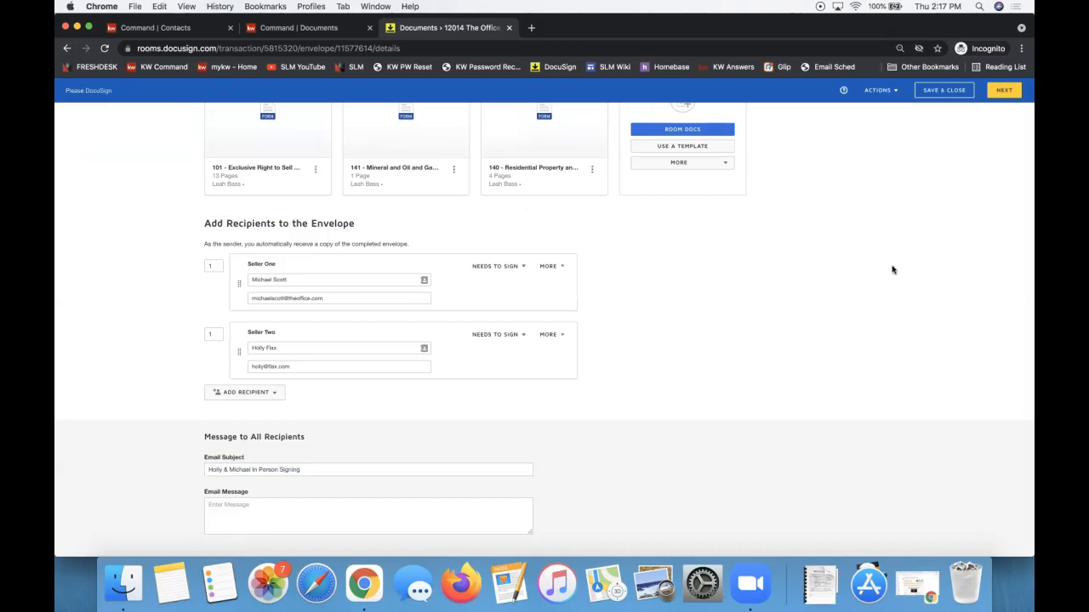
# Save the envelope as a draft and open the account menu.
pyautogui.click(940, 92)
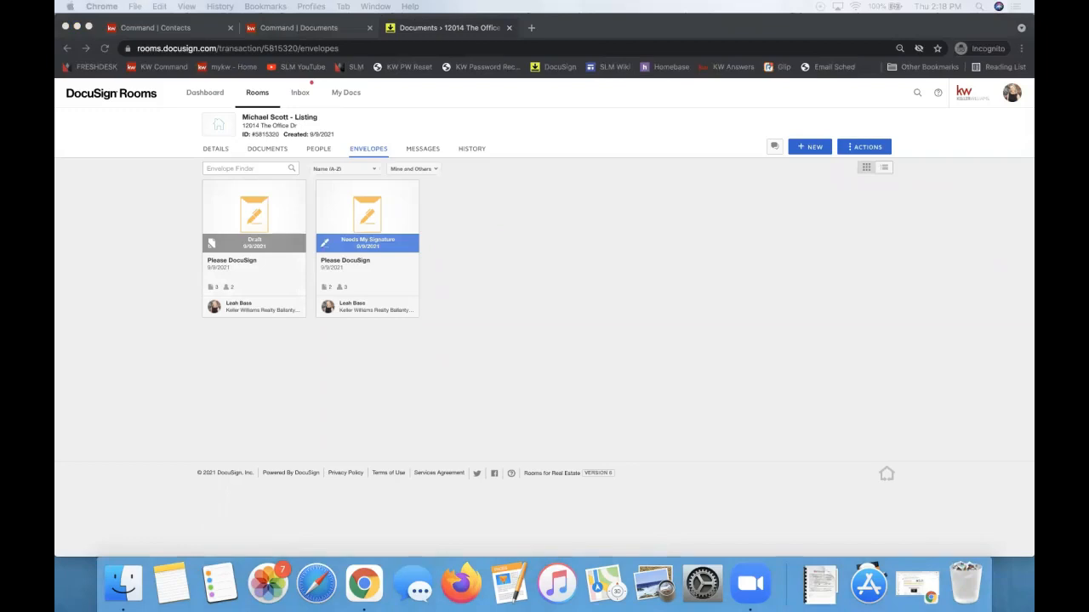
pyautogui.click(535, 263)
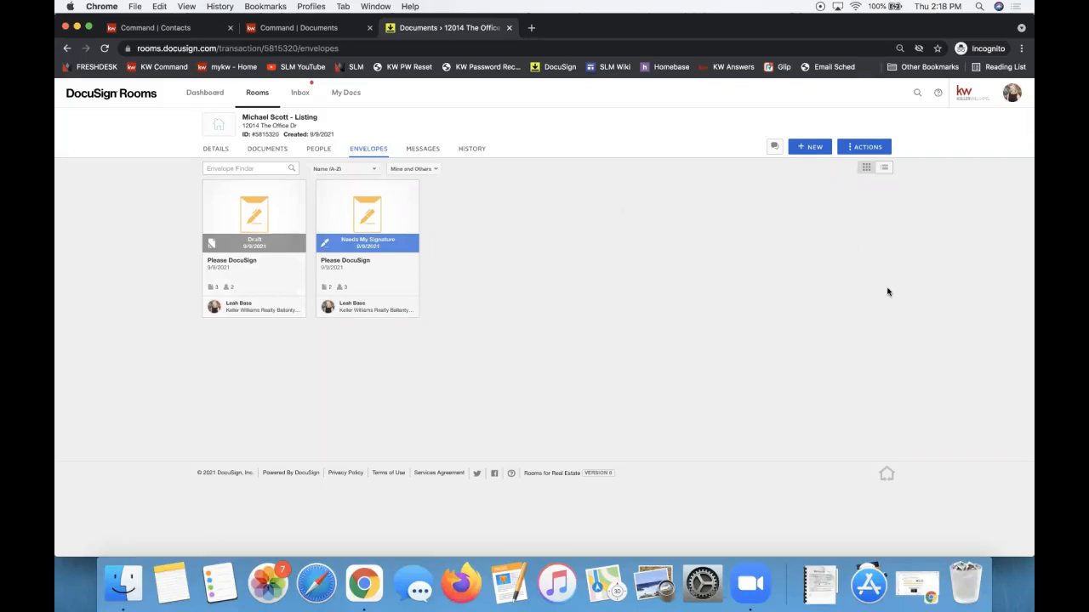
pyautogui.click(1006, 101)
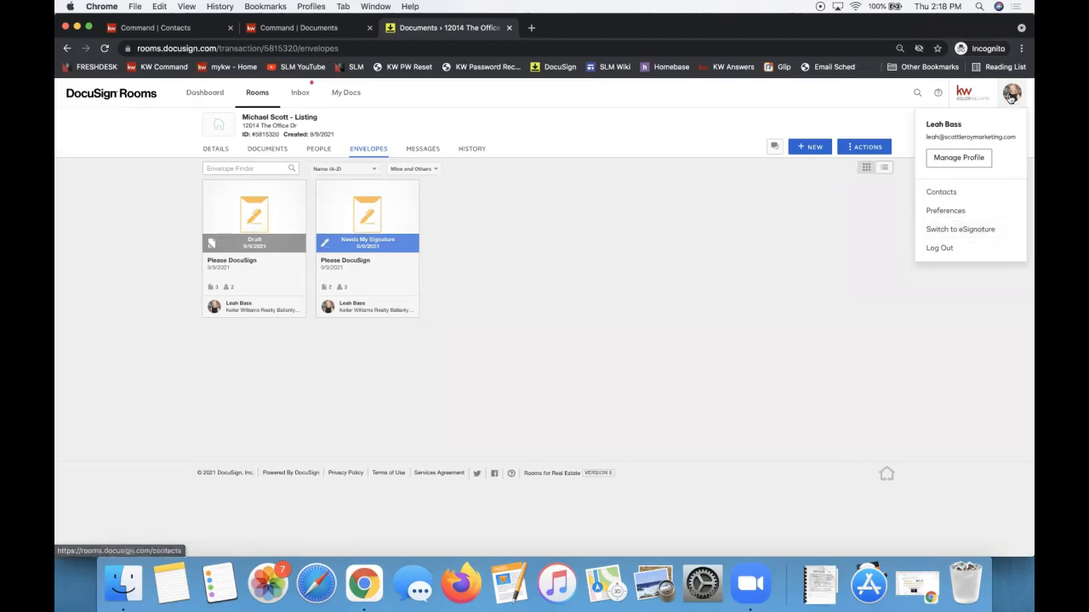
# Switch to eSignature and show the Manage > Drafts list with the In Person Signing draft.
pyautogui.click(986, 231)
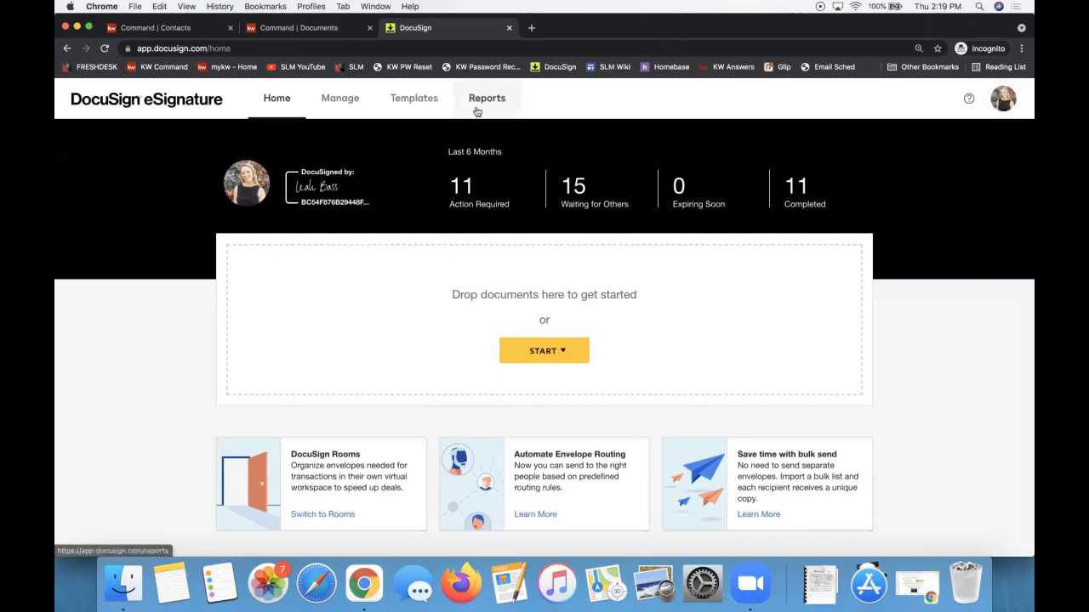
pyautogui.click(338, 100)
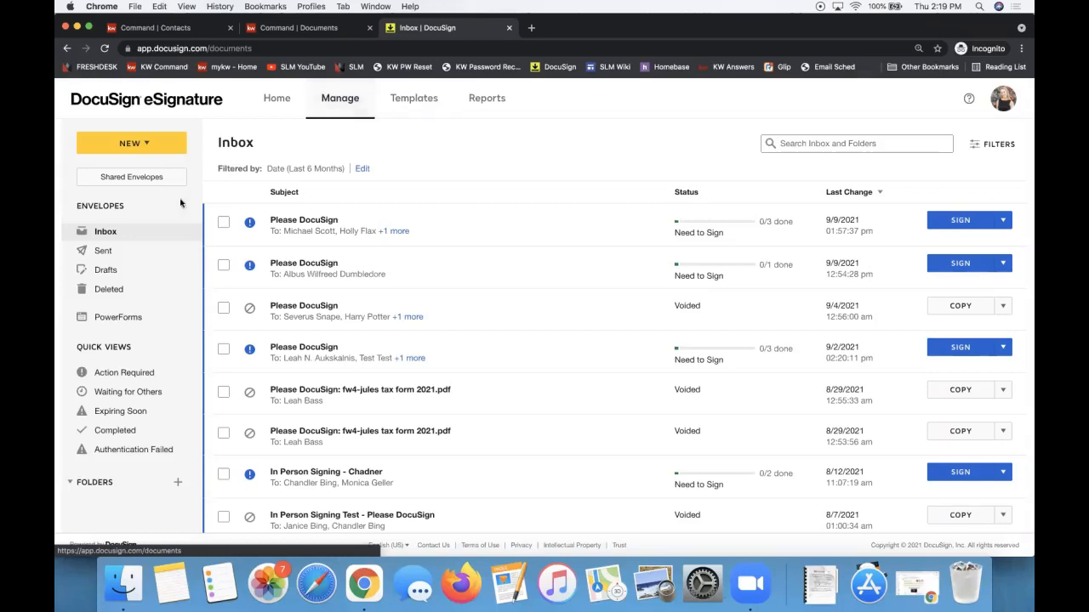
pyautogui.click(108, 270)
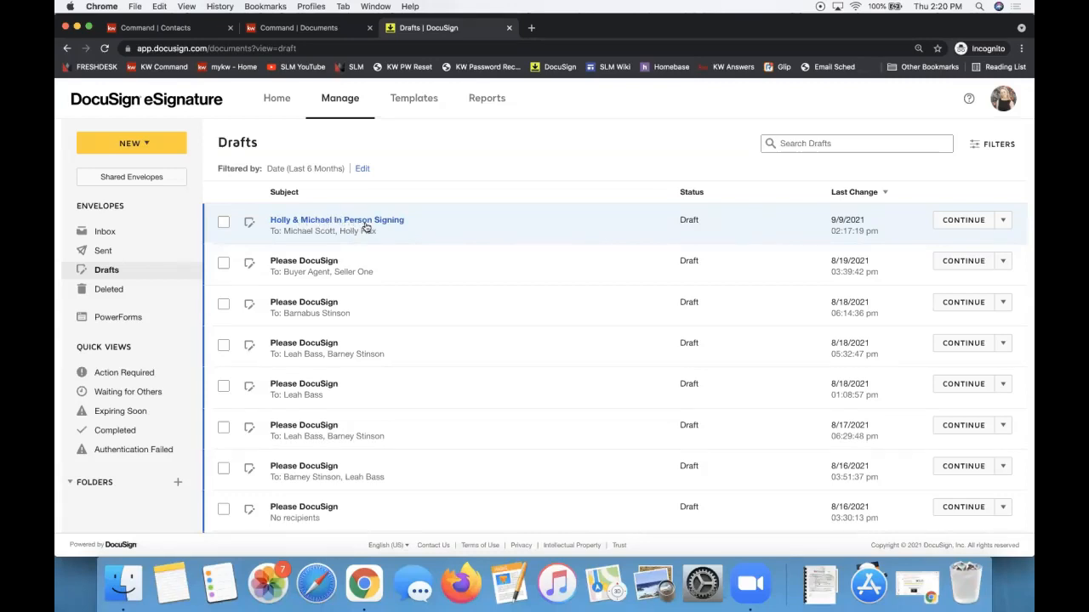
# Resume the draft and set both Seller One and Seller Two as In Person Signers.
pyautogui.click(953, 223)
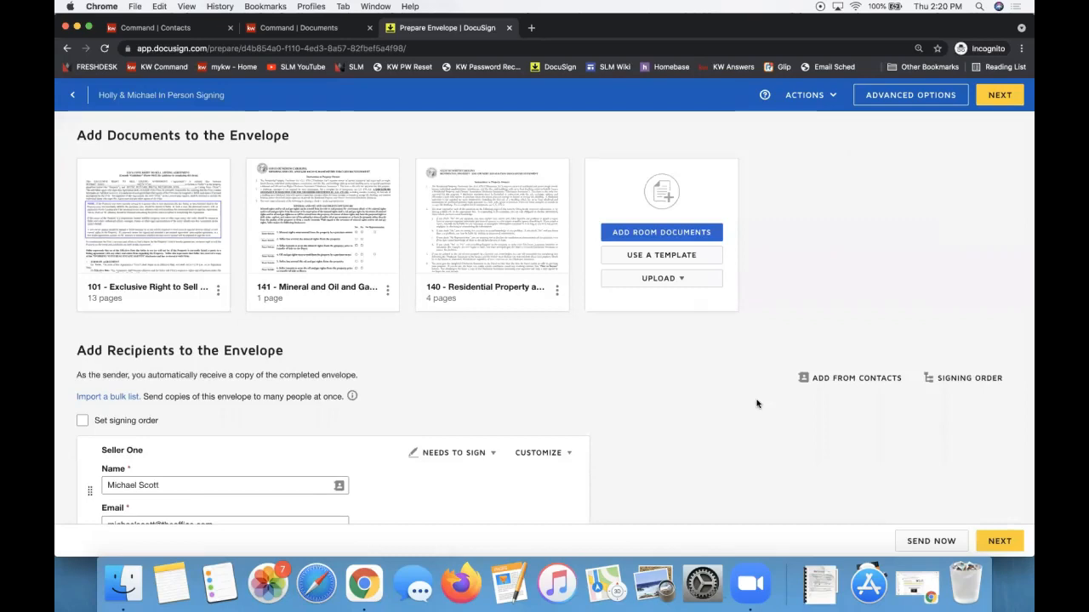
pyautogui.scroll(-3, 757, 404)
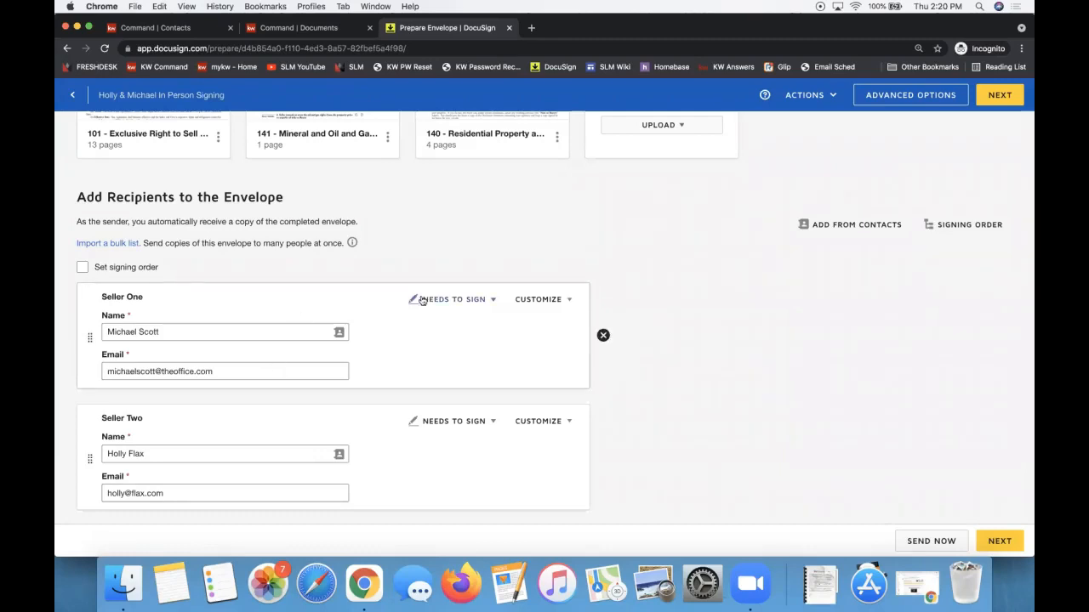
pyautogui.click(448, 303)
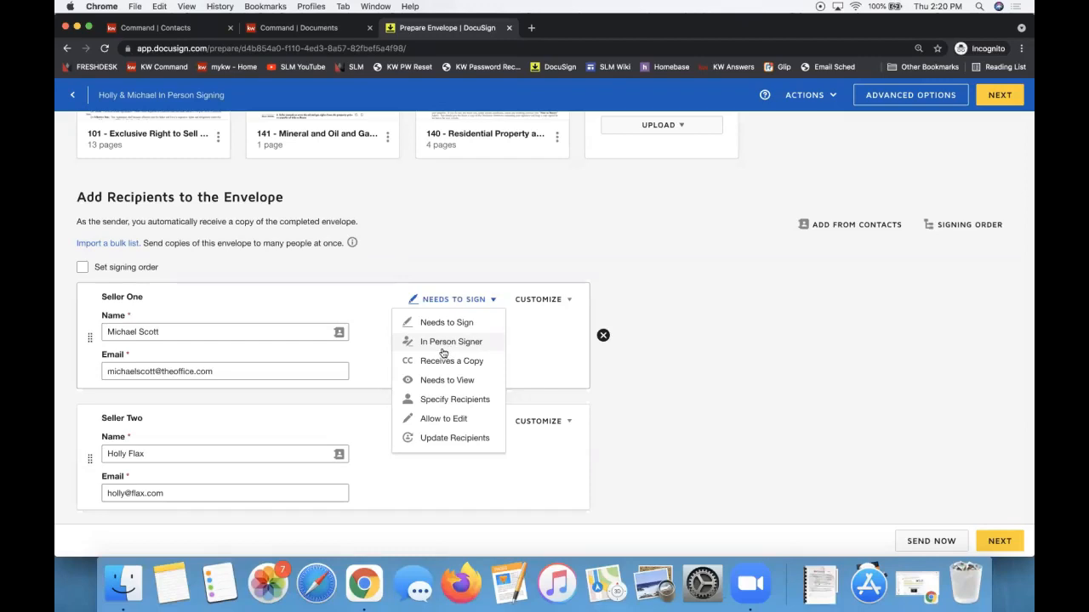
pyautogui.click(442, 349)
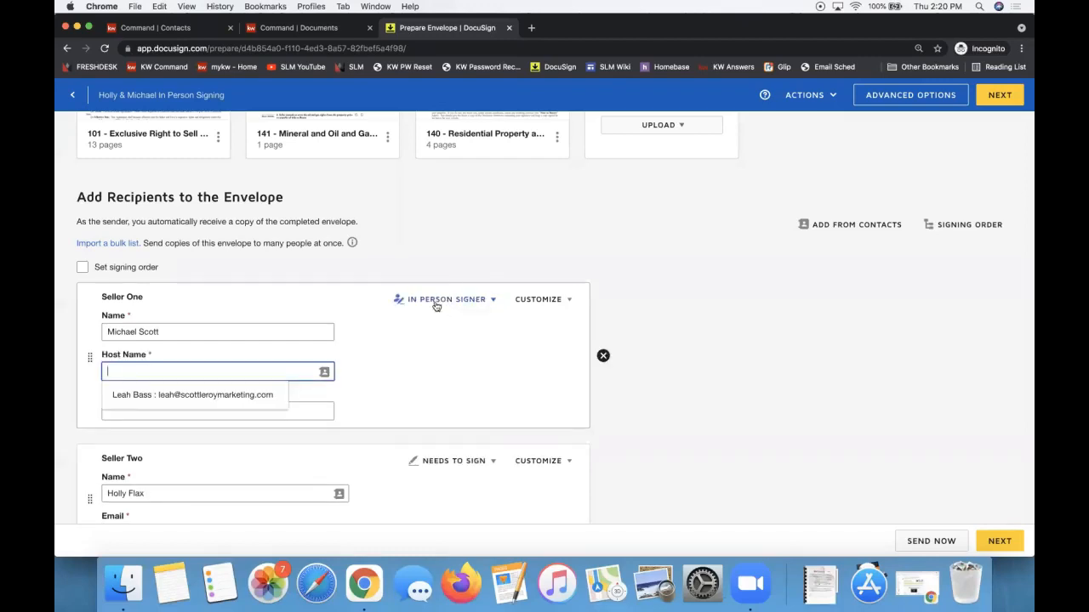
pyautogui.scroll(-2, 416, 420)
pyautogui.click(428, 393)
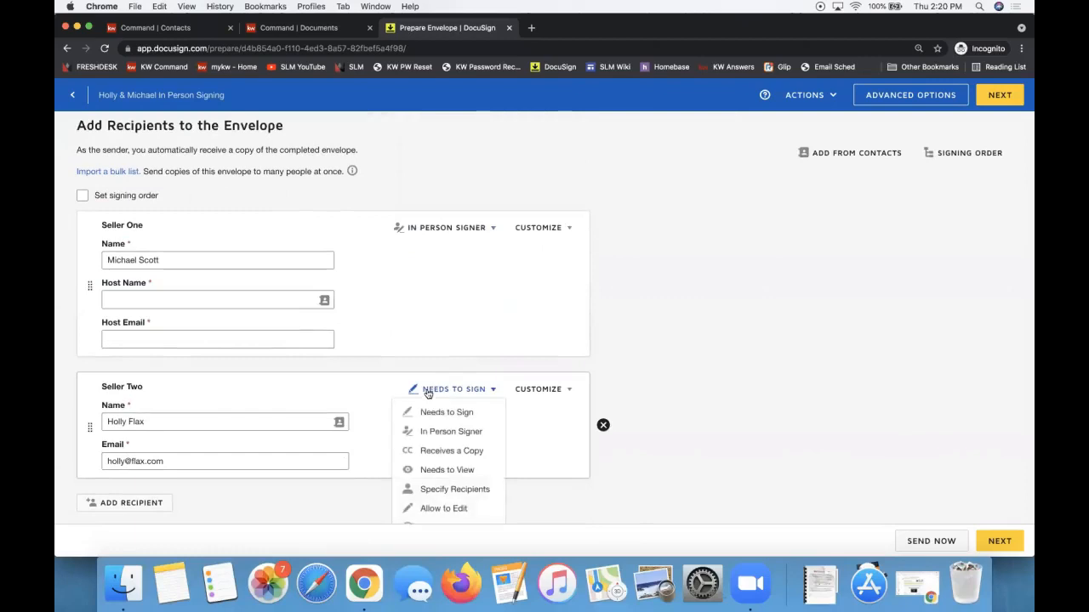
pyautogui.click(435, 431)
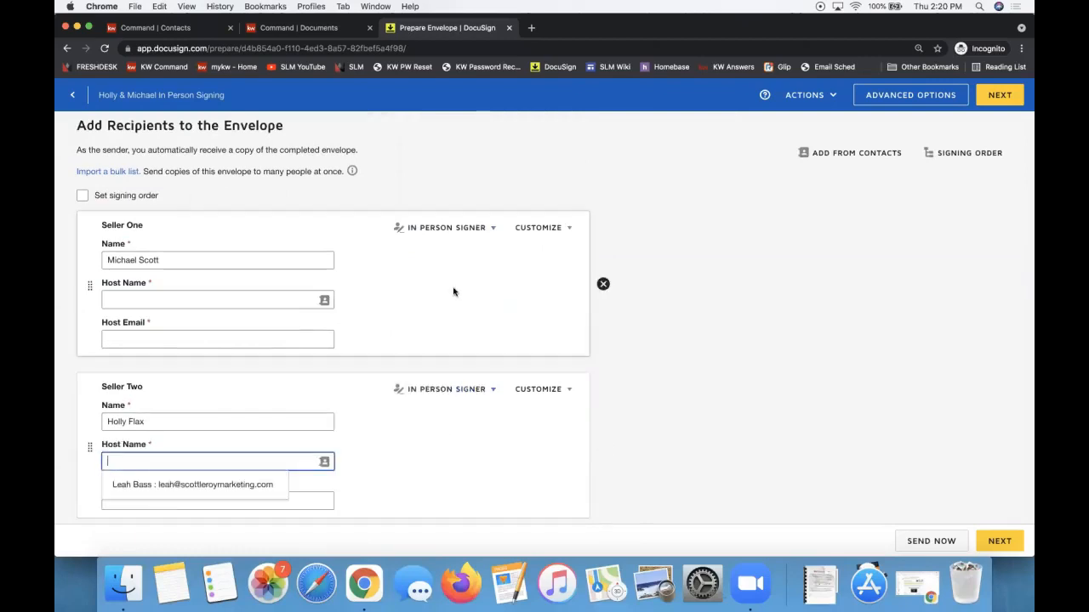
pyautogui.click(437, 228)
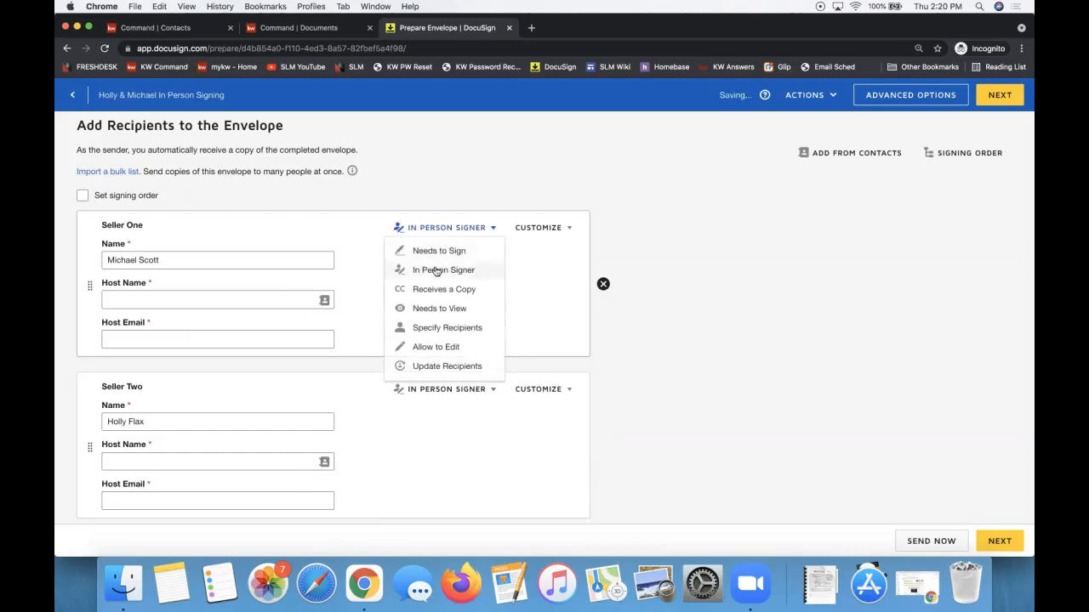
# Fill in each seller's host name and host e-mail from the suggestions.
pyautogui.click(130, 294)
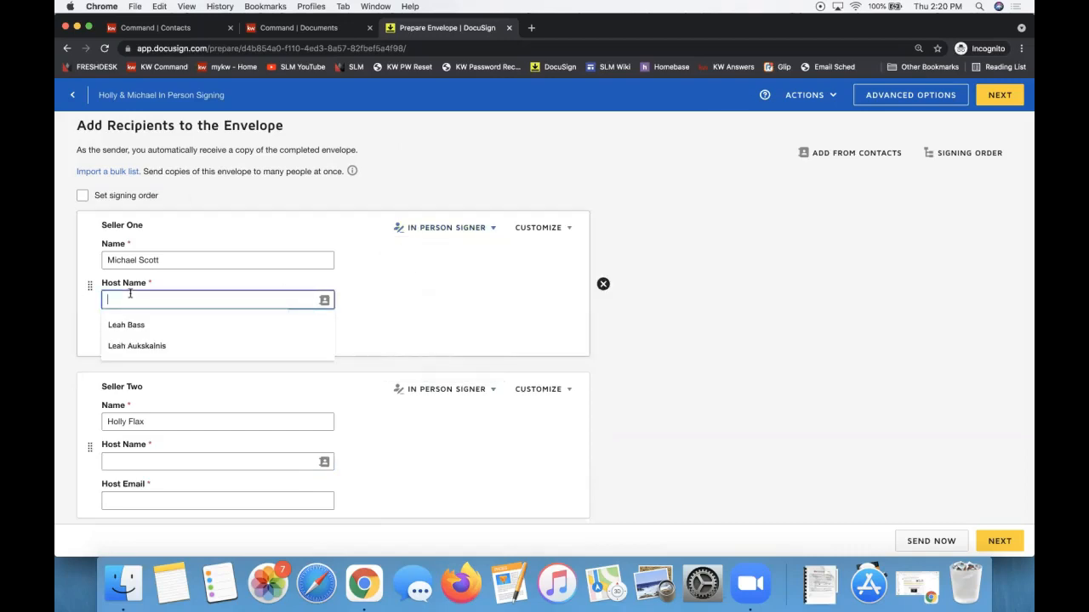
pyautogui.click(144, 346)
pyautogui.click(140, 339)
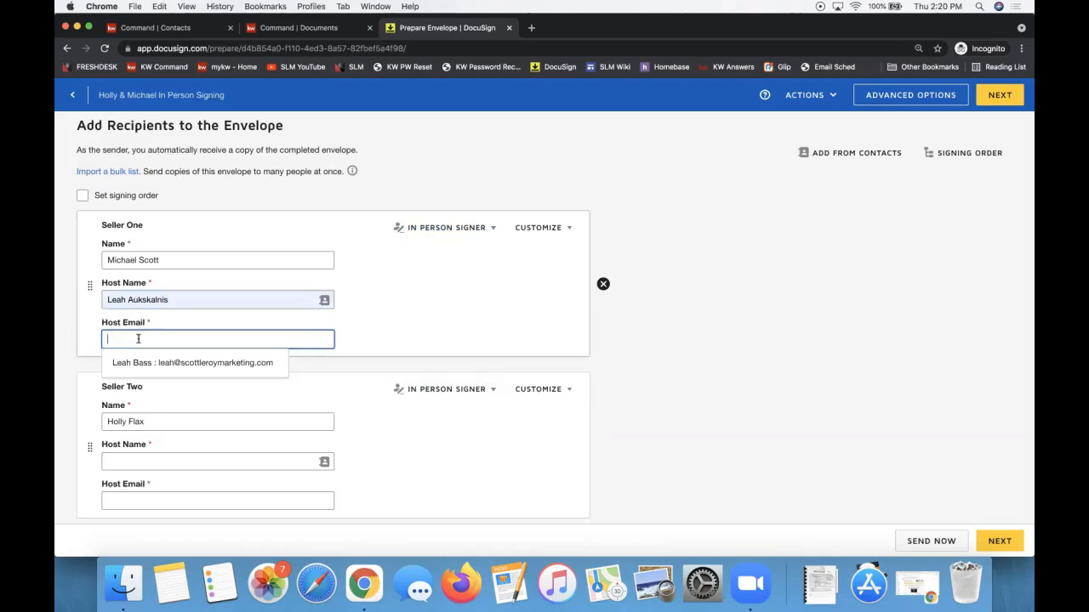
pyautogui.click(151, 363)
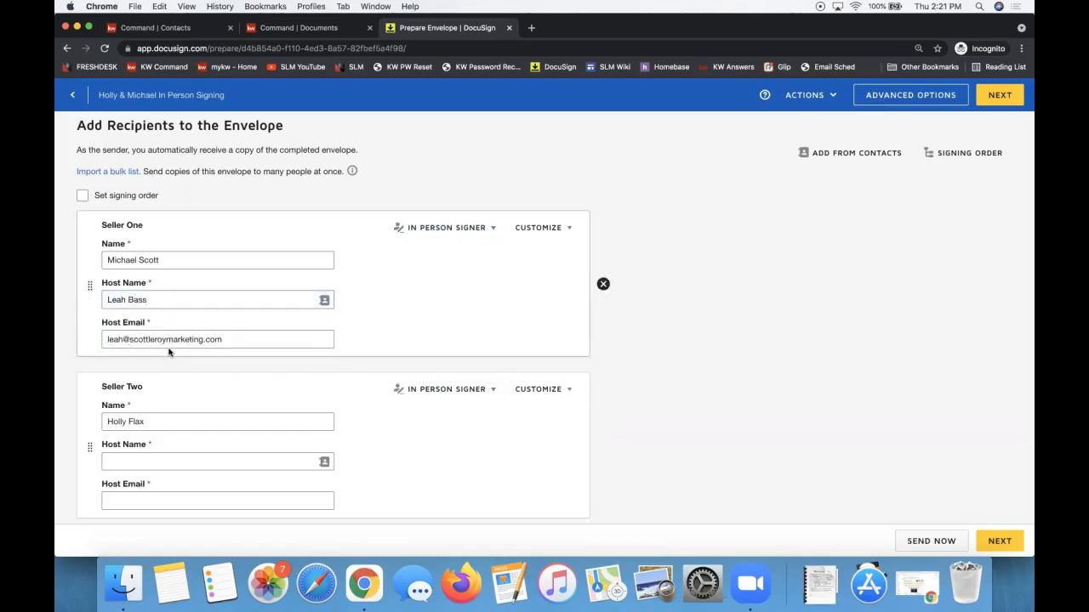
pyautogui.click(140, 460)
pyautogui.click(146, 504)
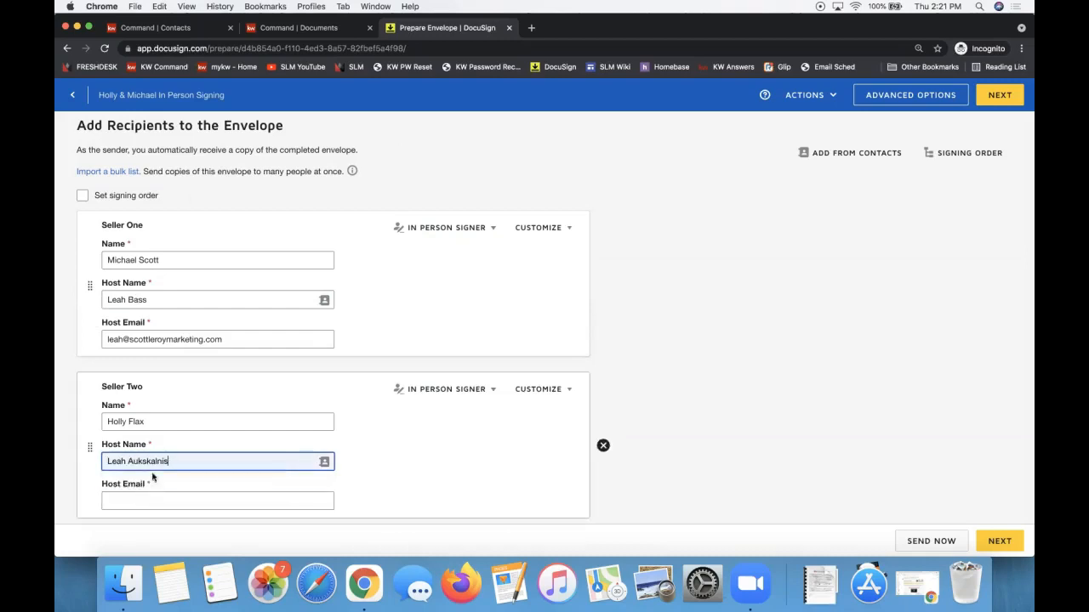
pyautogui.scroll(-2, 156, 470)
pyautogui.click(146, 412)
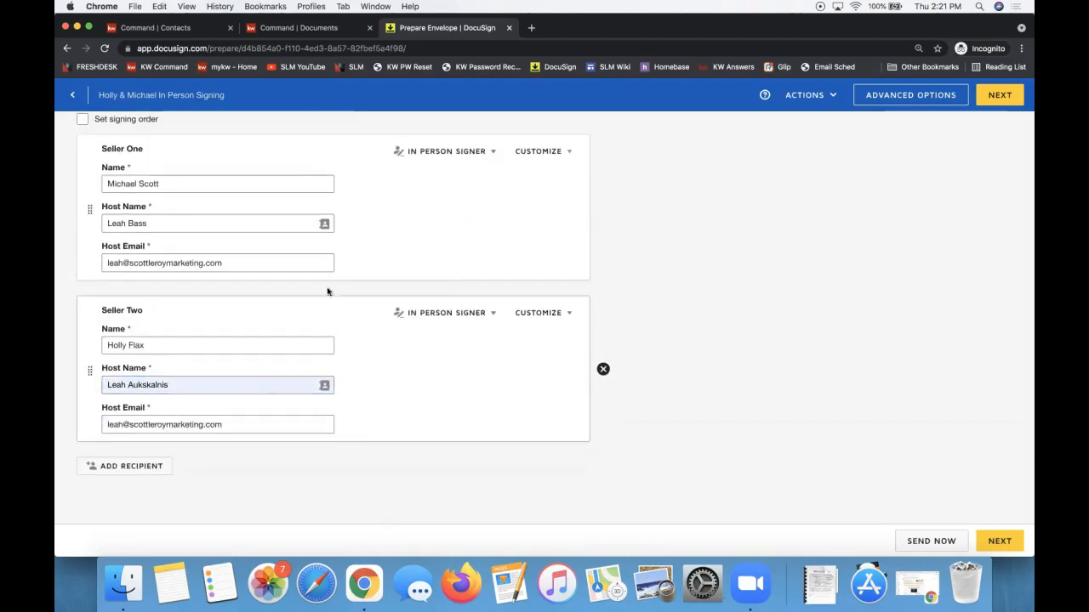
# Check Seller One's signing role options, leaving In Person Signer unchanged.
pyautogui.scroll(3, 337, 263)
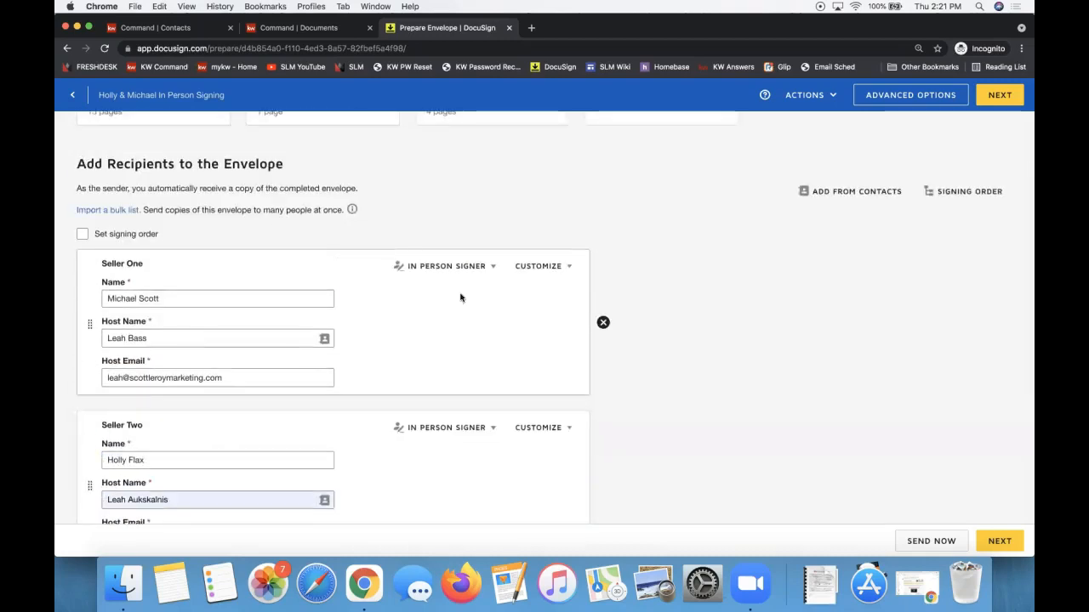
pyautogui.scroll(3, 430, 272)
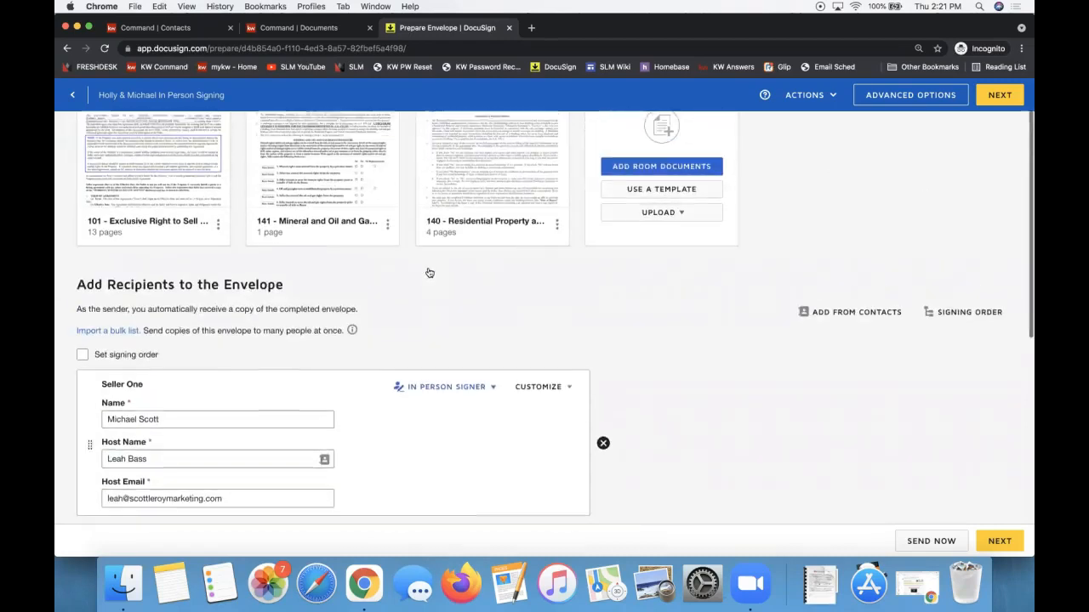
pyautogui.scroll(-3, 430, 272)
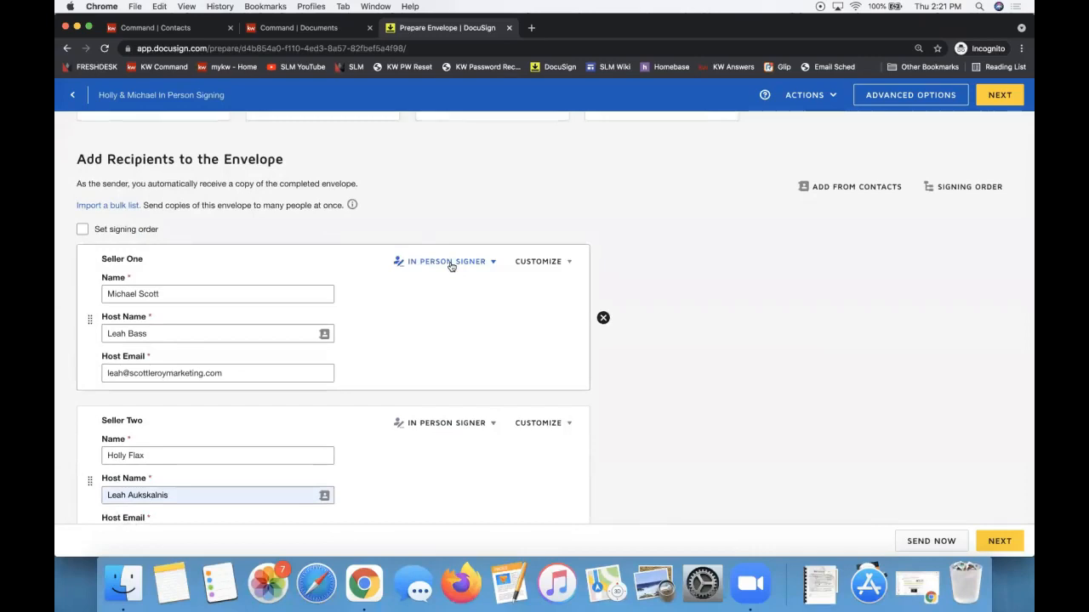
pyautogui.click(450, 265)
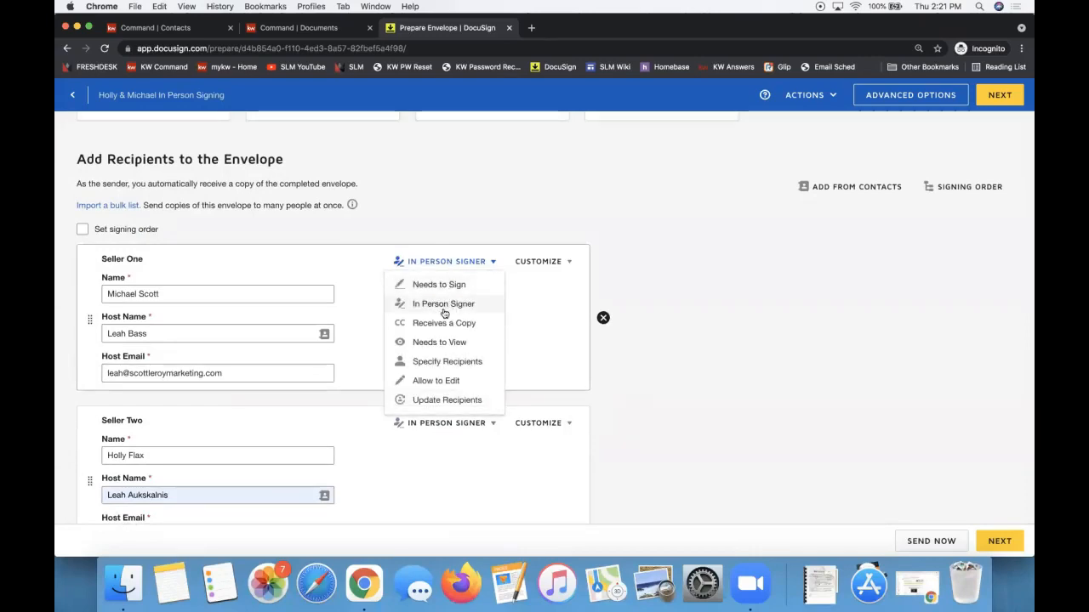
pyautogui.click(188, 332)
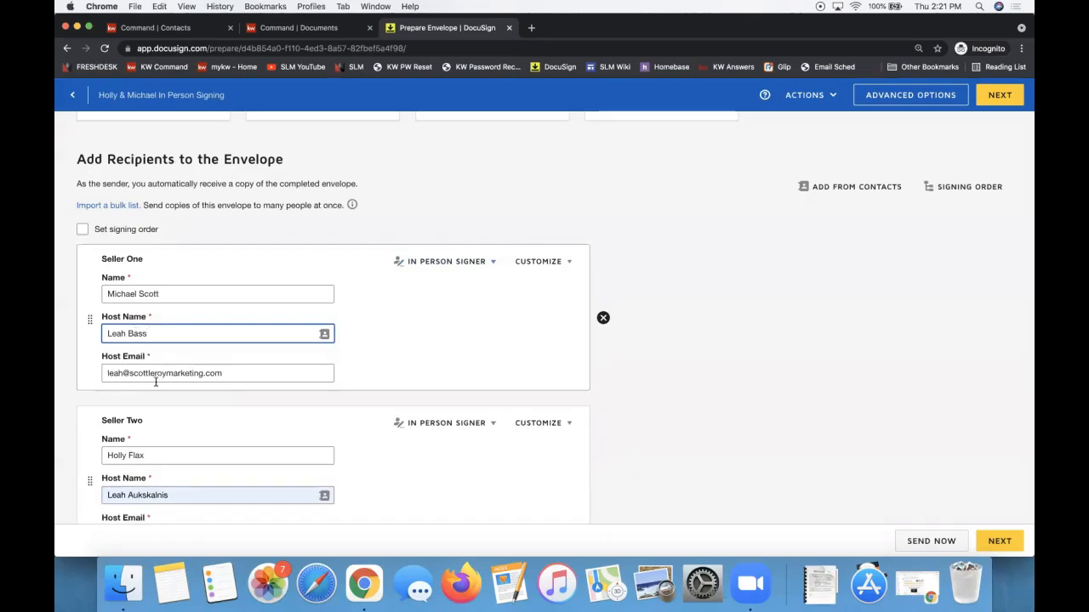
# Retype Seller Two's host name to match Seller One's host.
pyautogui.click(155, 494)
pyautogui.tripleClick(155, 494)
pyautogui.write('Leah Bass')
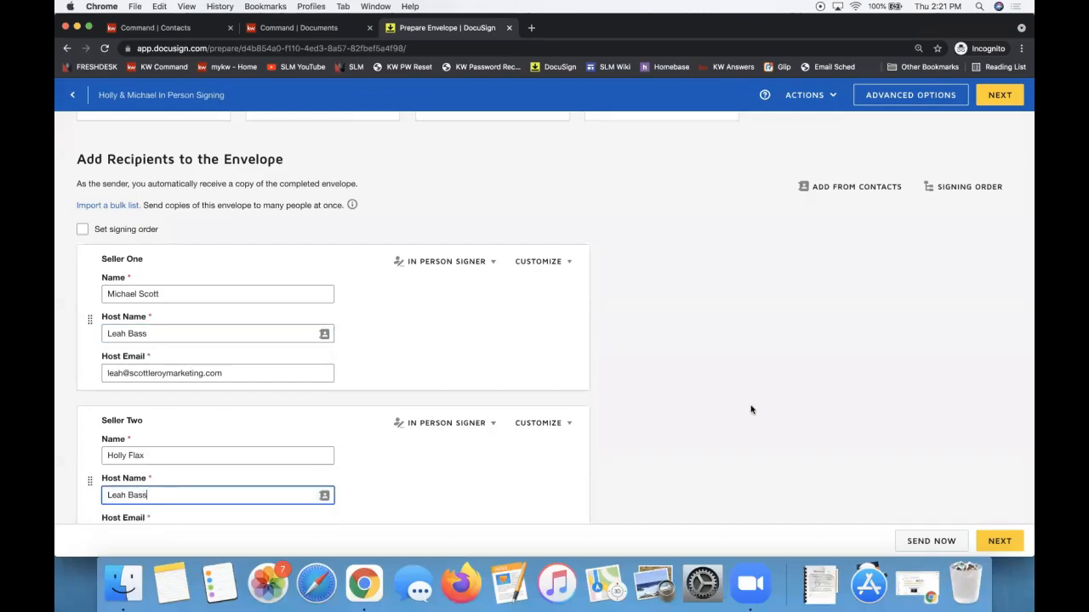
pyautogui.scroll(-3, 750, 410)
pyautogui.scroll(4, 751, 410)
pyautogui.scroll(2, 754, 408)
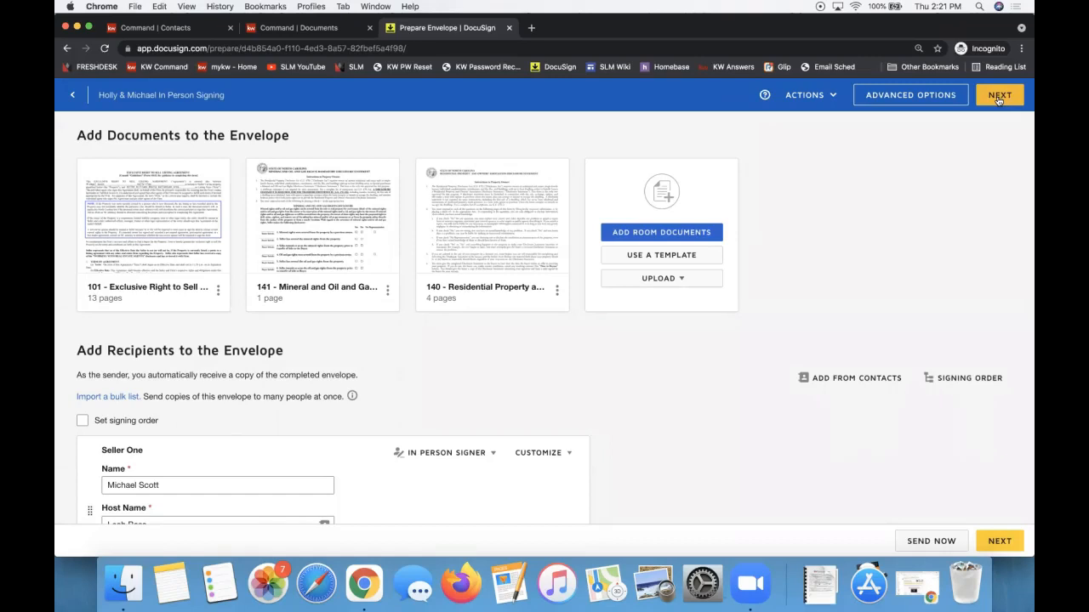
# Go past field placement, send the envelope, and choose Sign Now for in-person hosting.
pyautogui.click(999, 95)
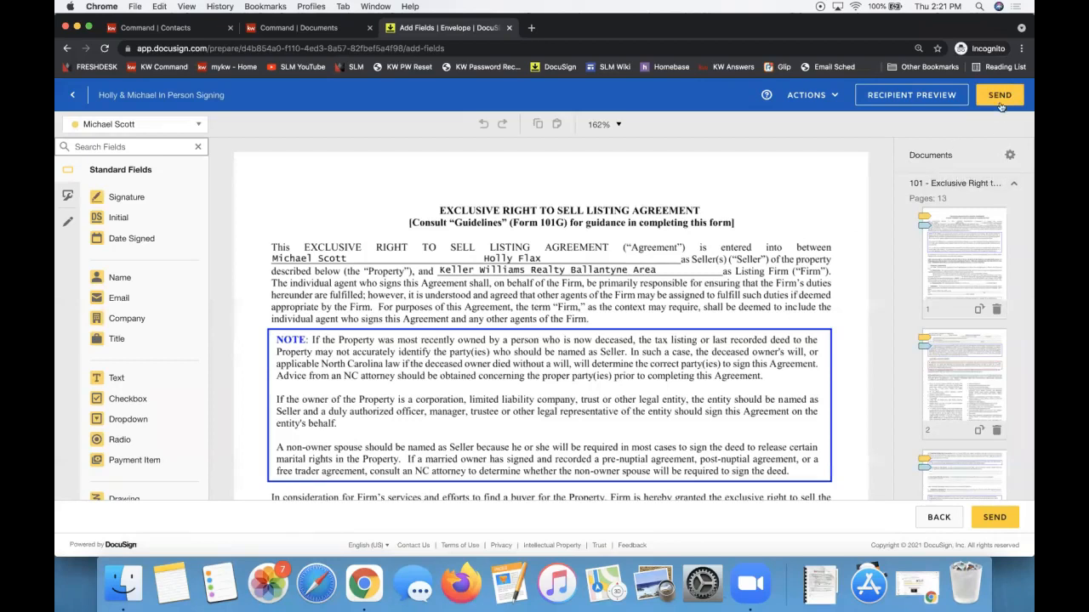
pyautogui.click(1001, 105)
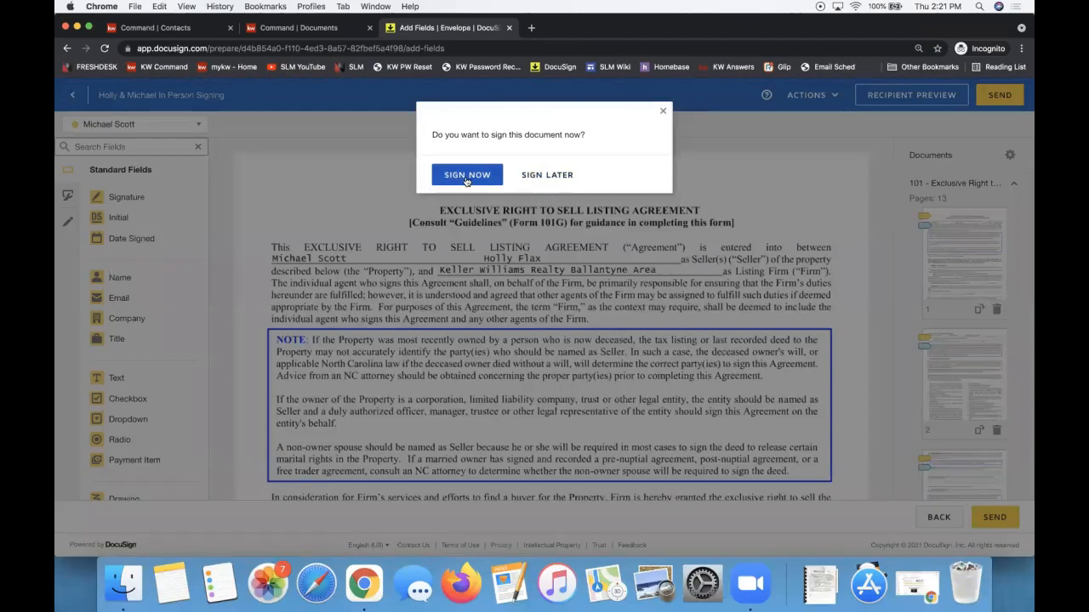
pyautogui.click(466, 175)
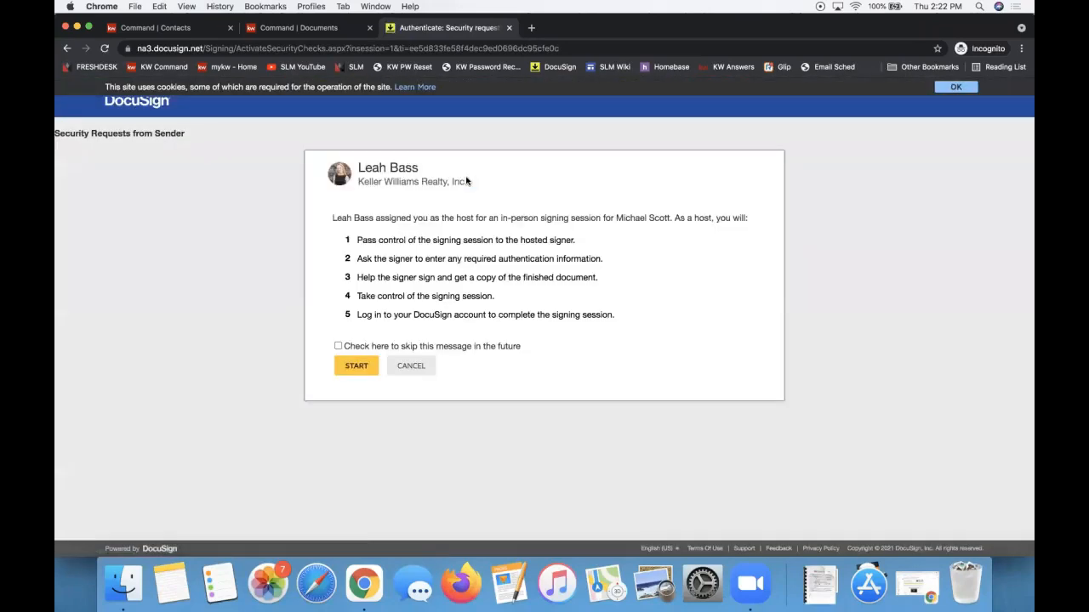
# Point out the host assignment sentence, then start hosting the in-person signing session.
pyautogui.tripleClick(352, 218)
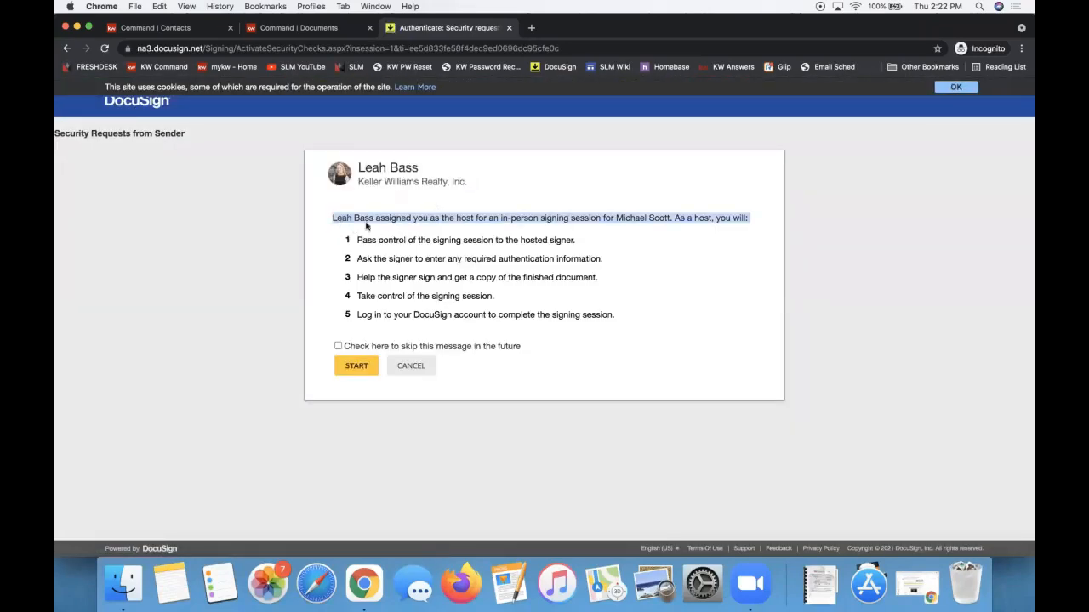
pyautogui.click(364, 217)
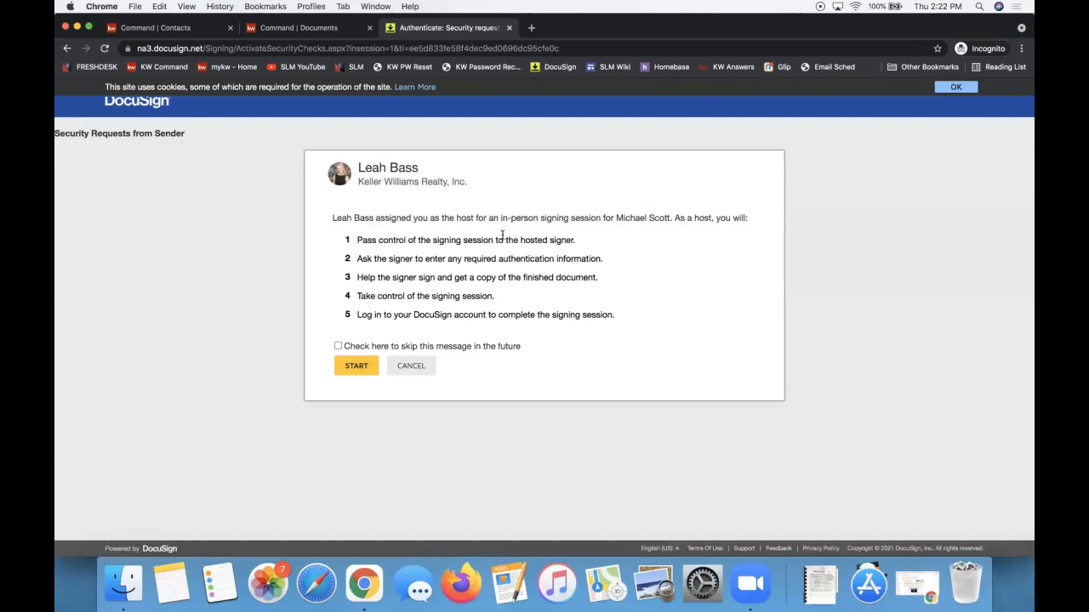
pyautogui.tripleClick(624, 214)
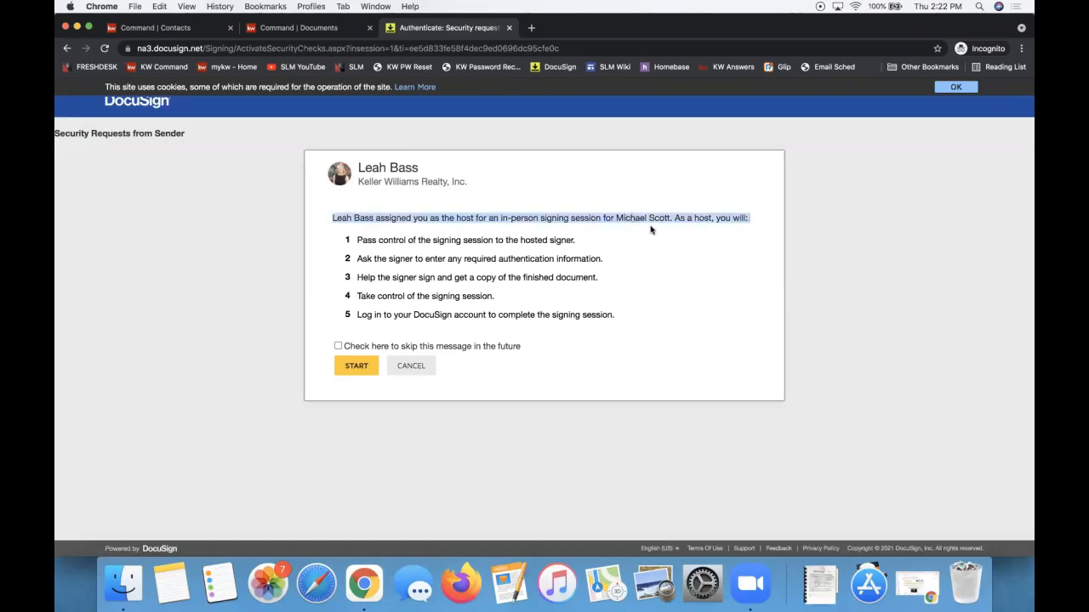
pyautogui.click(354, 367)
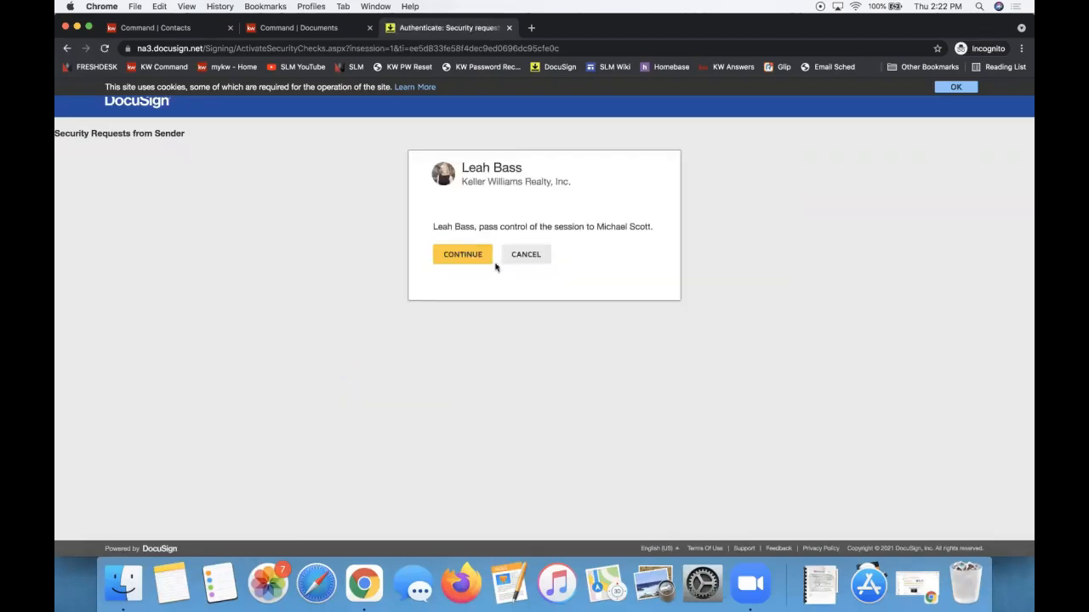
# Point out the pass-control message and hand the session over to the seller.
pyautogui.tripleClick(454, 223)
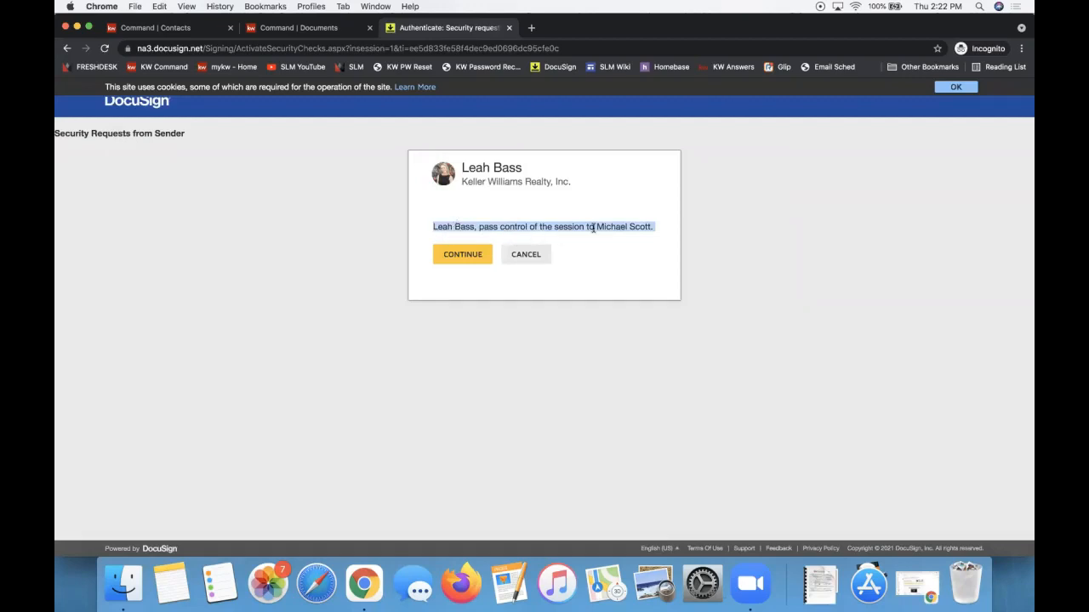
pyautogui.click(663, 238)
pyautogui.click(460, 258)
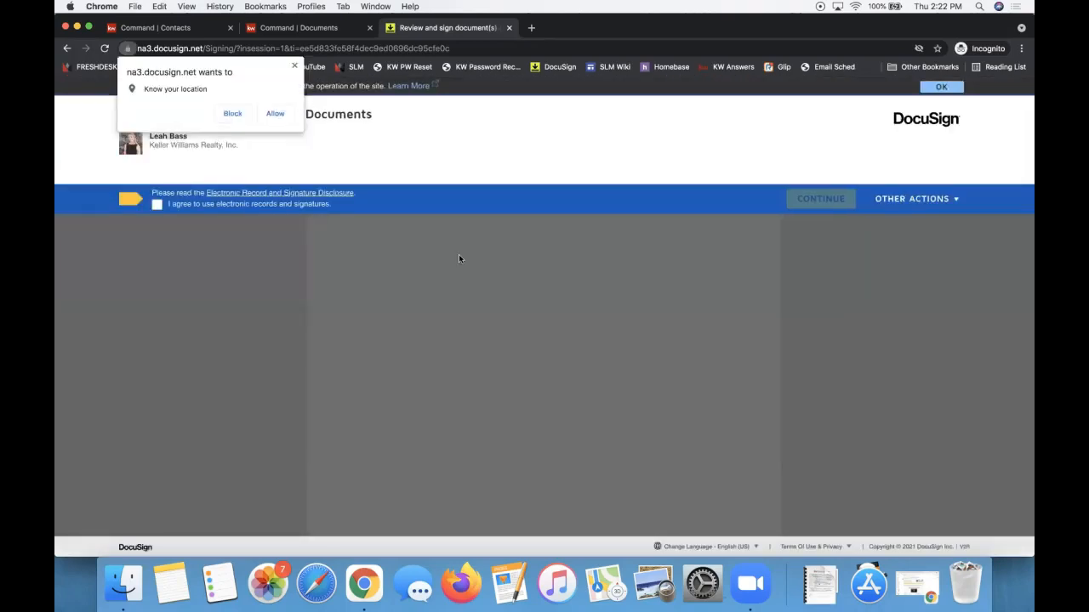
# Dismiss the location prompt, agree to electronic records, and open the page-1 seller initial field.
pyautogui.click(294, 65)
pyautogui.click(157, 205)
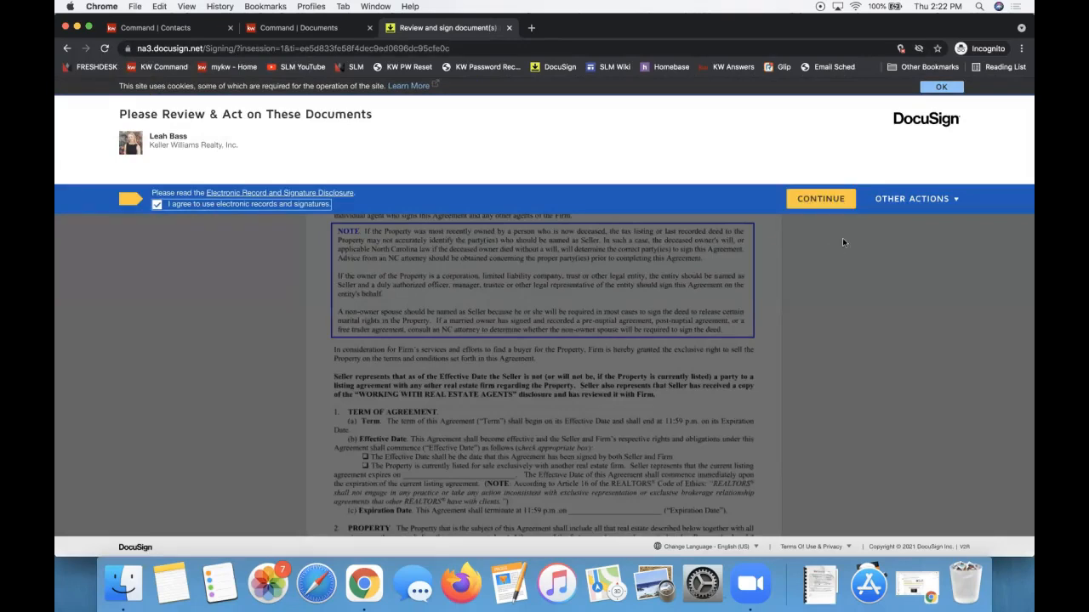
pyautogui.click(821, 198)
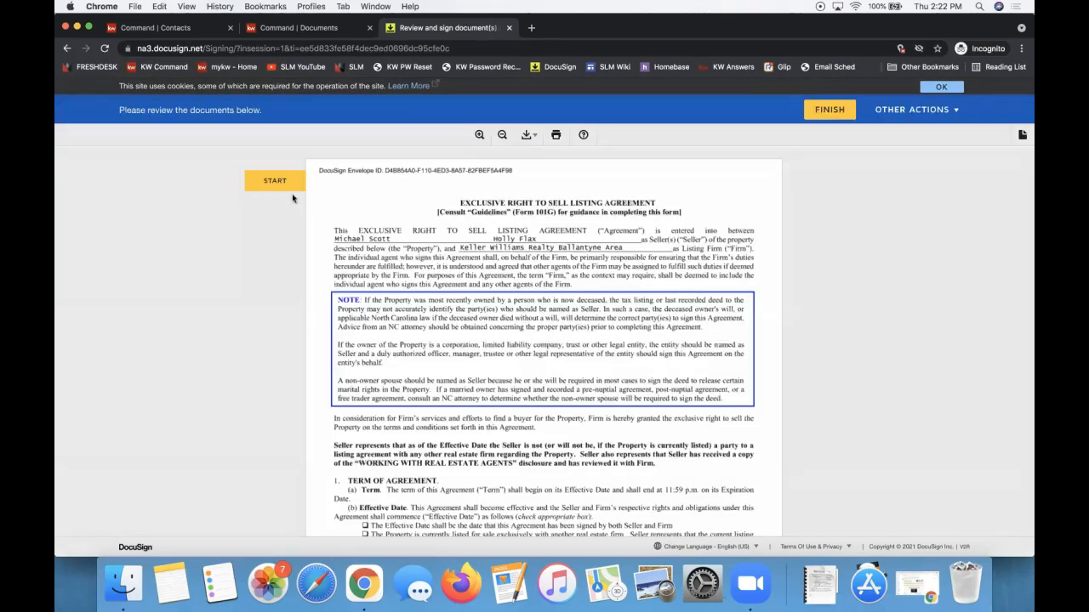
pyautogui.click(269, 180)
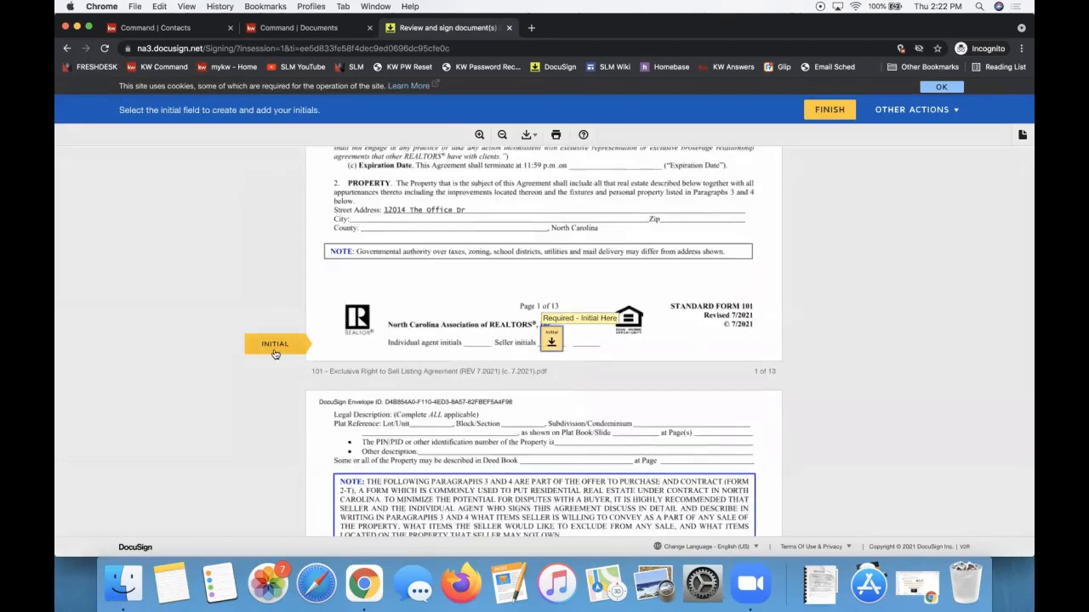
pyautogui.scroll(-6, 576, 358)
pyautogui.scroll(6, 576, 358)
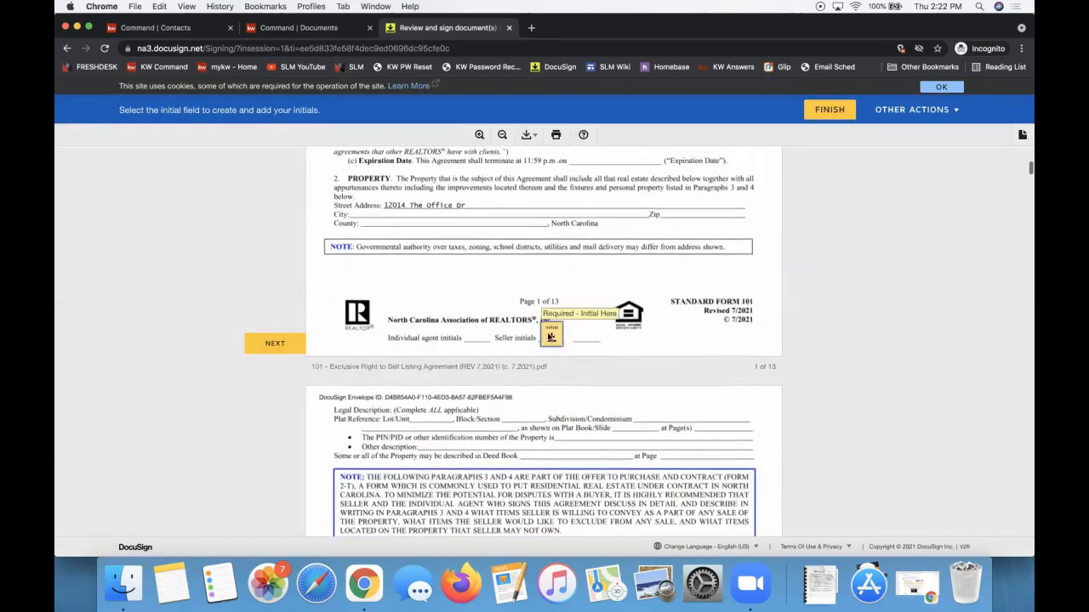
pyautogui.click(551, 337)
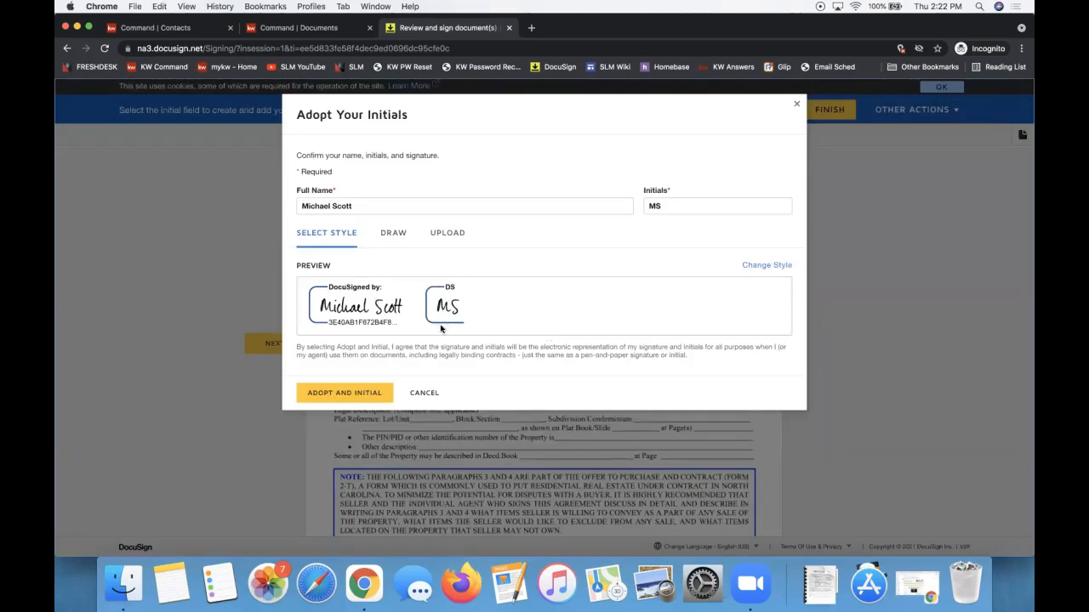
# Add middle initial 'G.' to the full name and 'G' to the initials, then adopt and initial.
pyautogui.moveTo(373, 210); pyautogui.dragTo(248, 209)
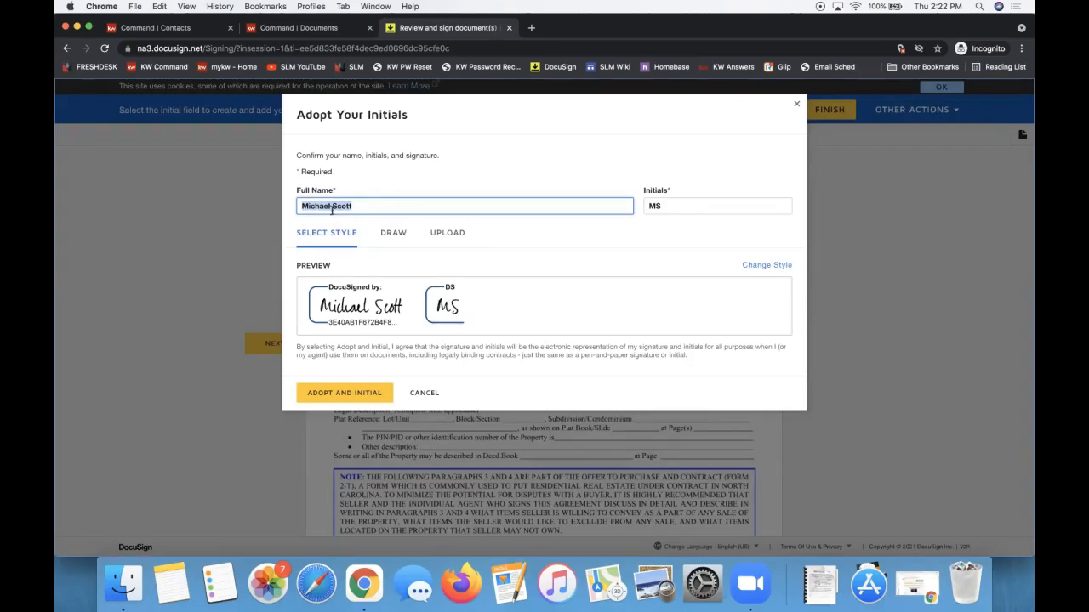
pyautogui.press('Right')
pyautogui.click(332, 206)
pyautogui.write('G.')
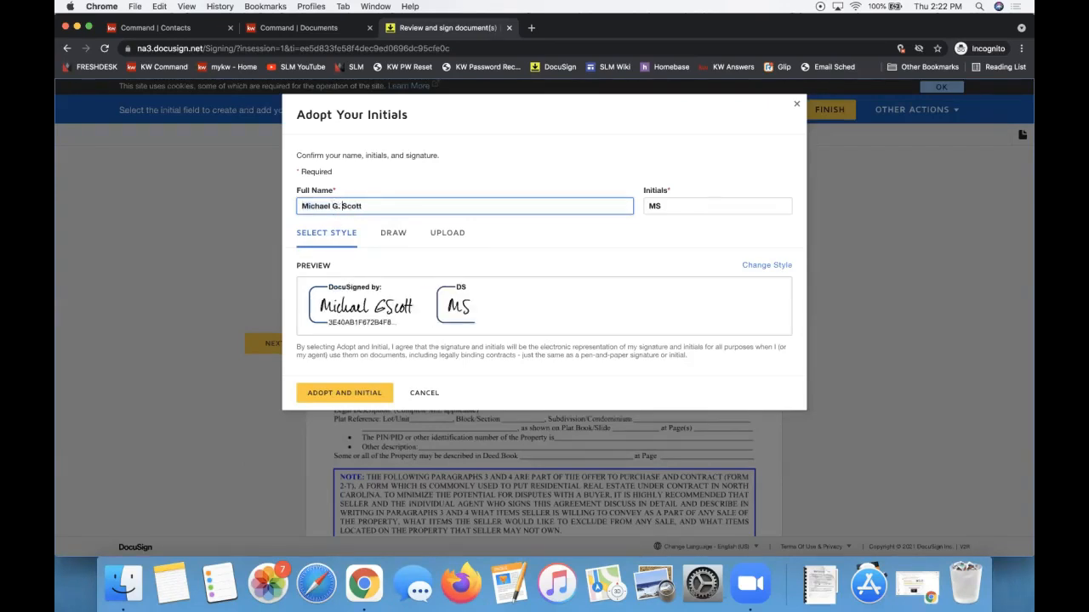
pyautogui.click(655, 206)
pyautogui.write('G')
pyautogui.click(349, 392)
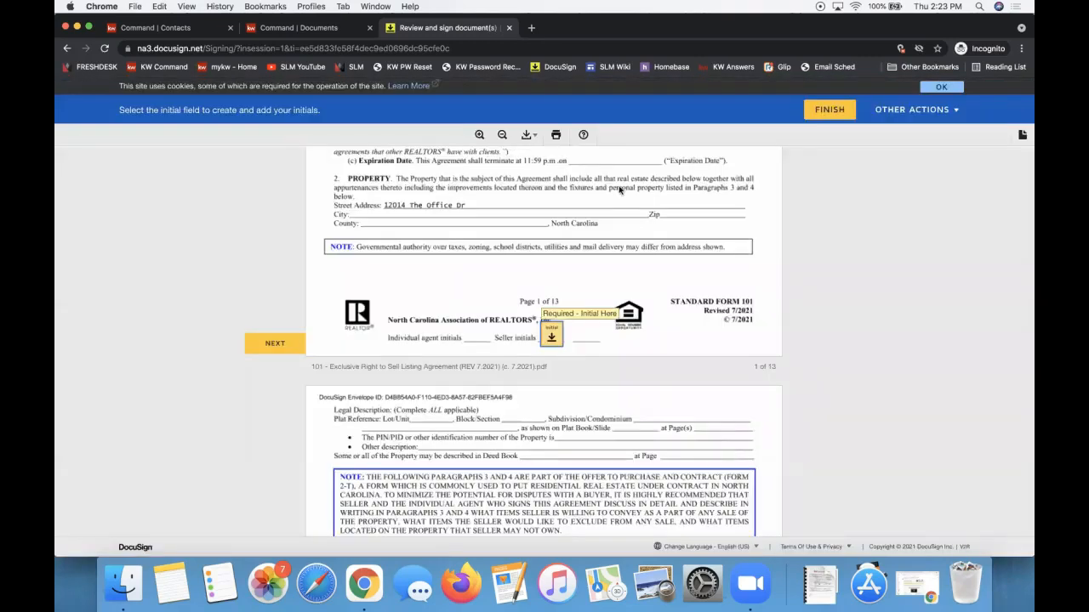
# Stamp the seller initials on the remaining pages through page 4, then bring up the Notes & Tips doc.
pyautogui.click(545, 341)
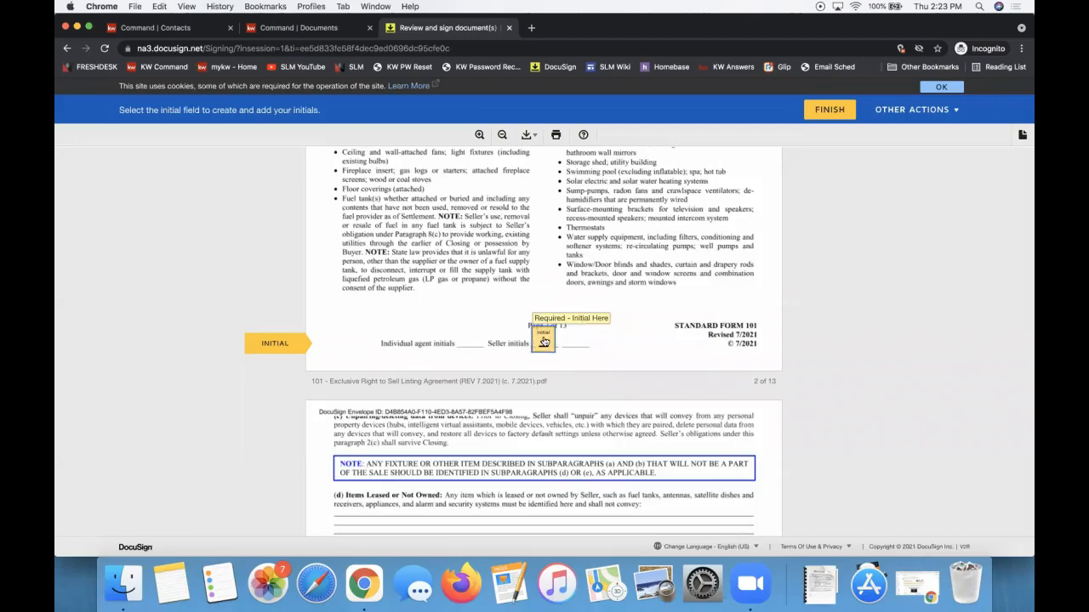
pyautogui.click(545, 342)
pyautogui.click(546, 342)
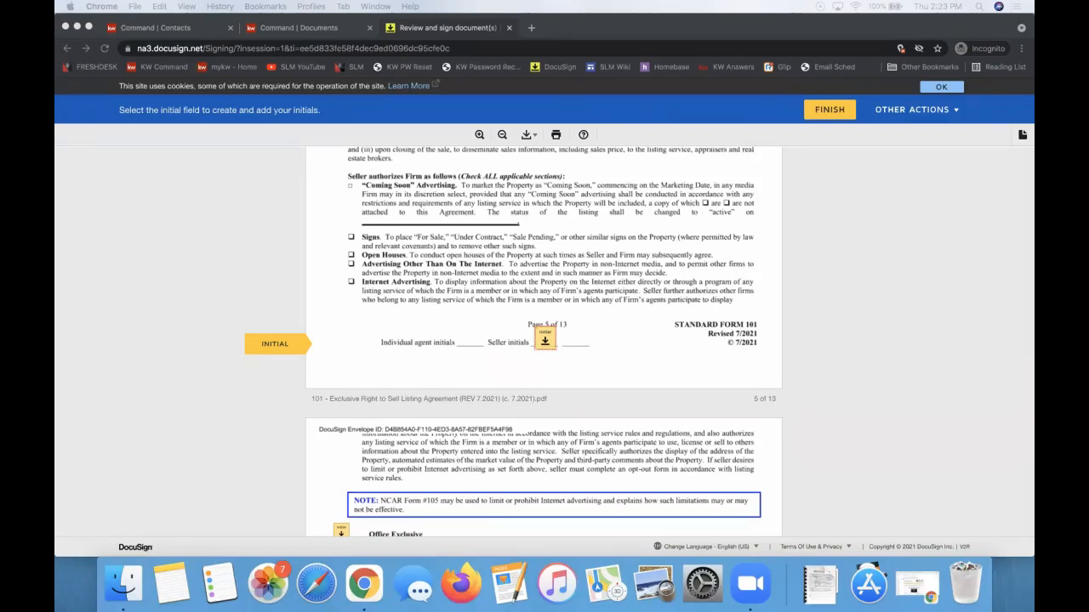
pyautogui.moveTo(1033, 127); pyautogui.dragTo(362, 31)
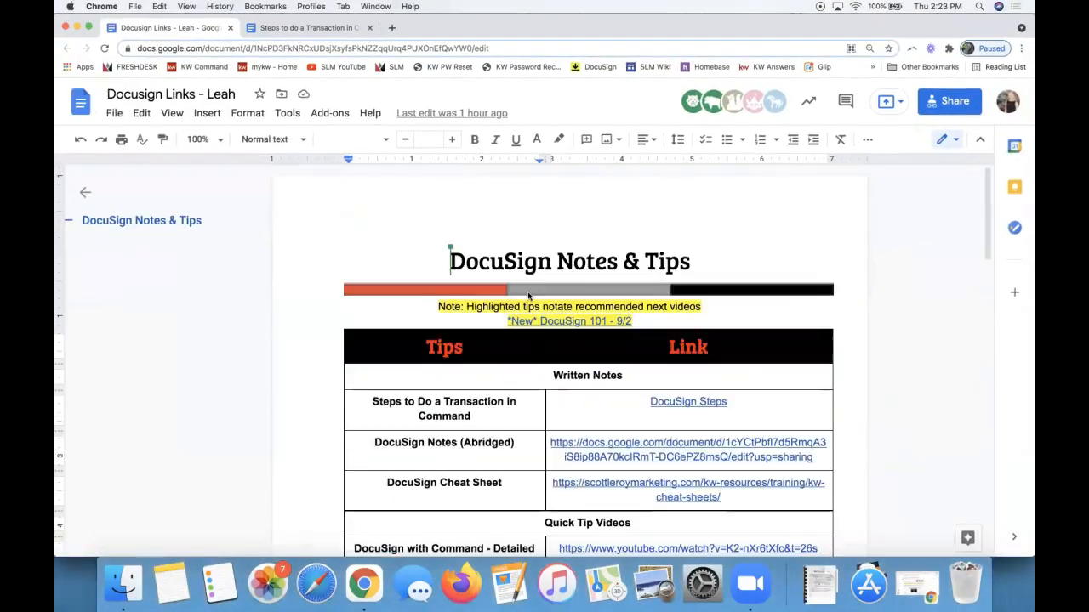
# Add a new line 'DocuSign 201 - 9/9' below the '*New* DocuSign 101 - 9/2' line.
pyautogui.tripleClick(660, 322)
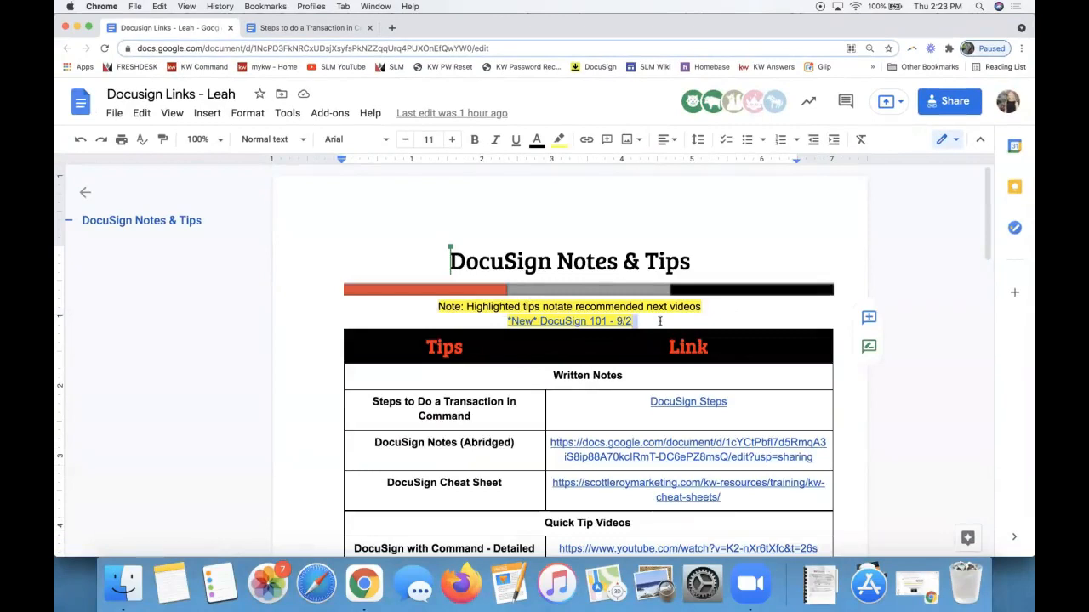
pyautogui.press('super+u')
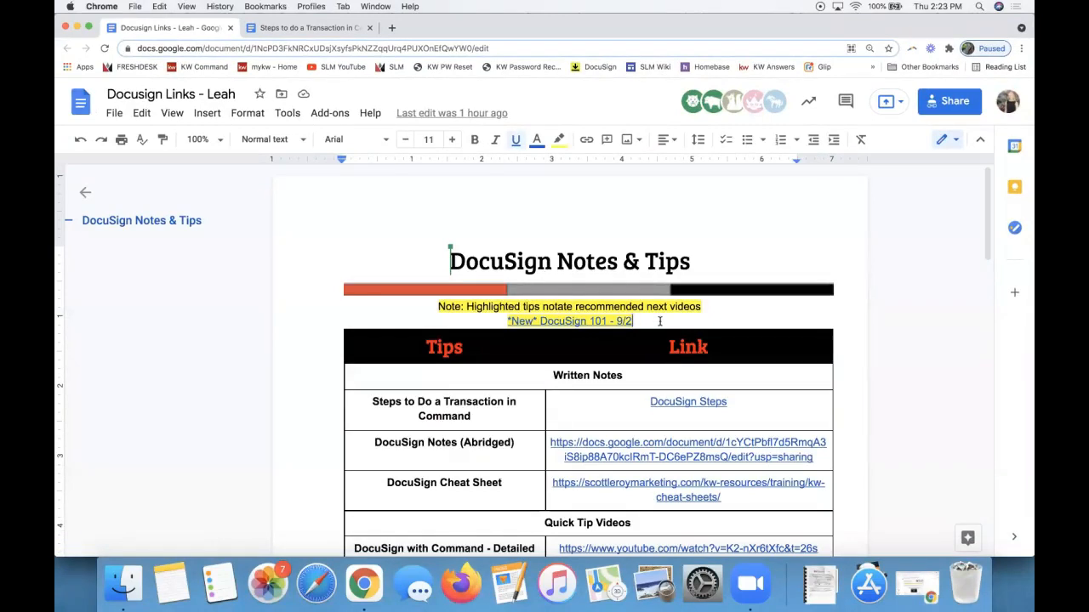
pyautogui.press('Return')
pyautogui.write('DocuSign 2011')
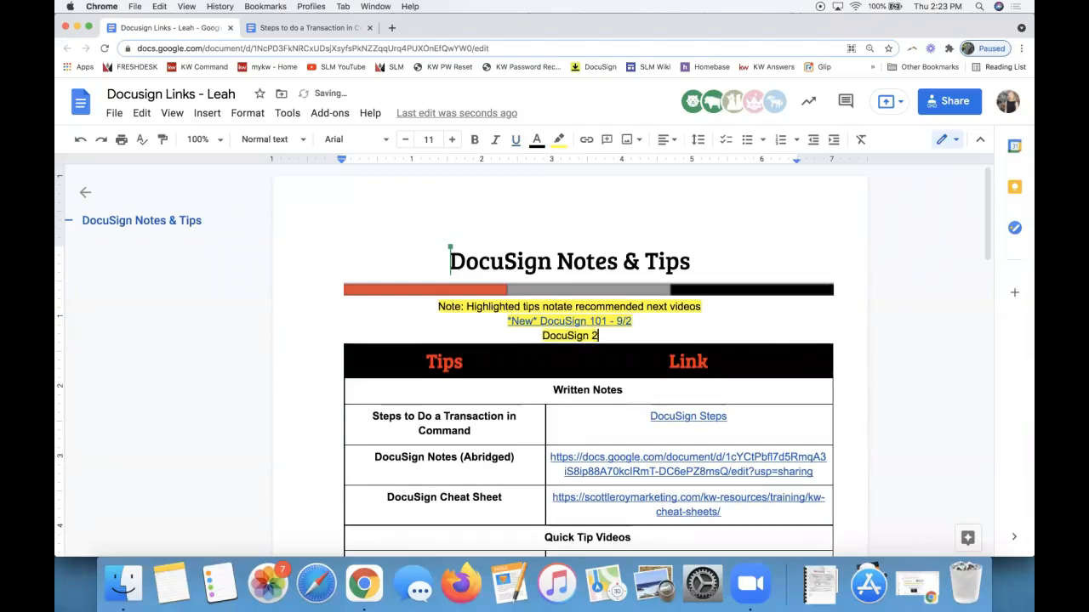
pyautogui.press('BackSpace')
pyautogui.write('- 9/9')
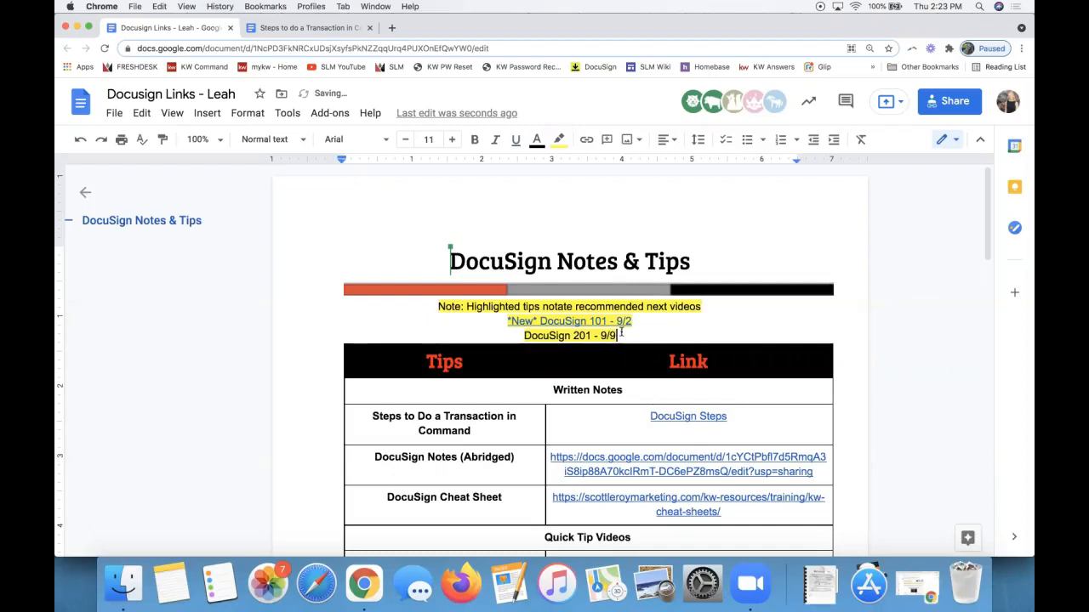
# Set the new line's highlight to None and append '(Coming Soon!)' to it.
pyautogui.moveTo(621, 334); pyautogui.dragTo(520, 336)
pyautogui.click(559, 139)
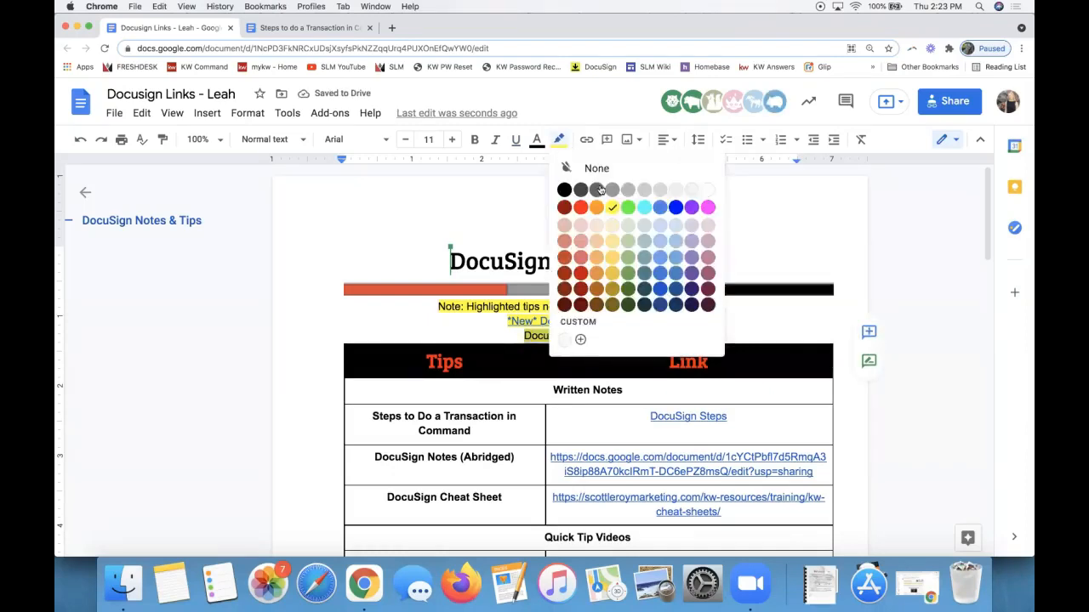
pyautogui.click(601, 169)
pyautogui.click(538, 336)
pyautogui.click(615, 336)
pyautogui.write('(Coming Soon!)')
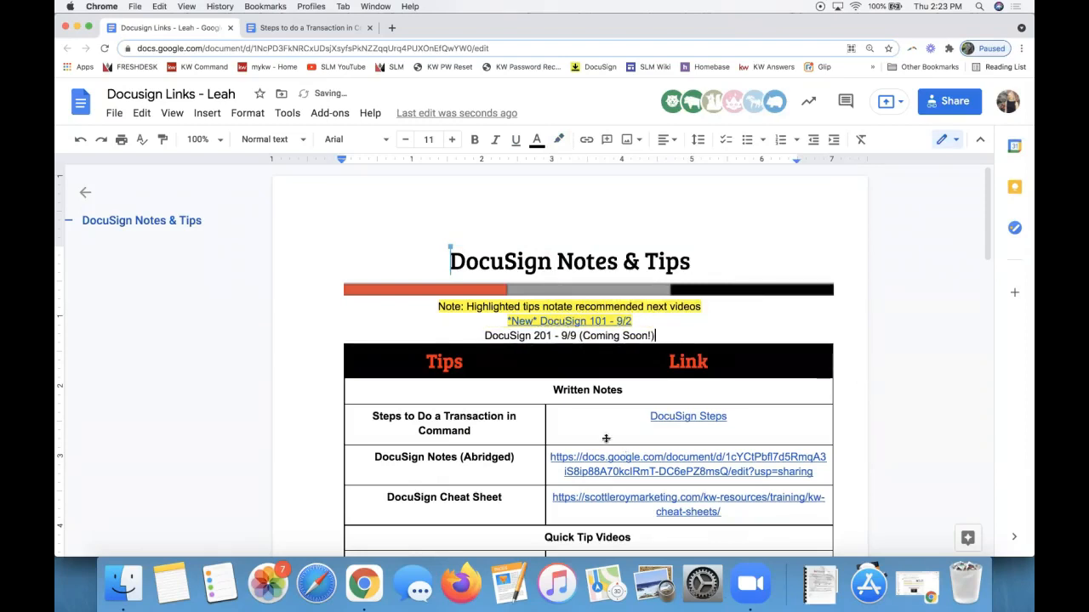
# Select the DocuSign Cheat Sheet line and preview its link.
pyautogui.scroll(-2, 606, 438)
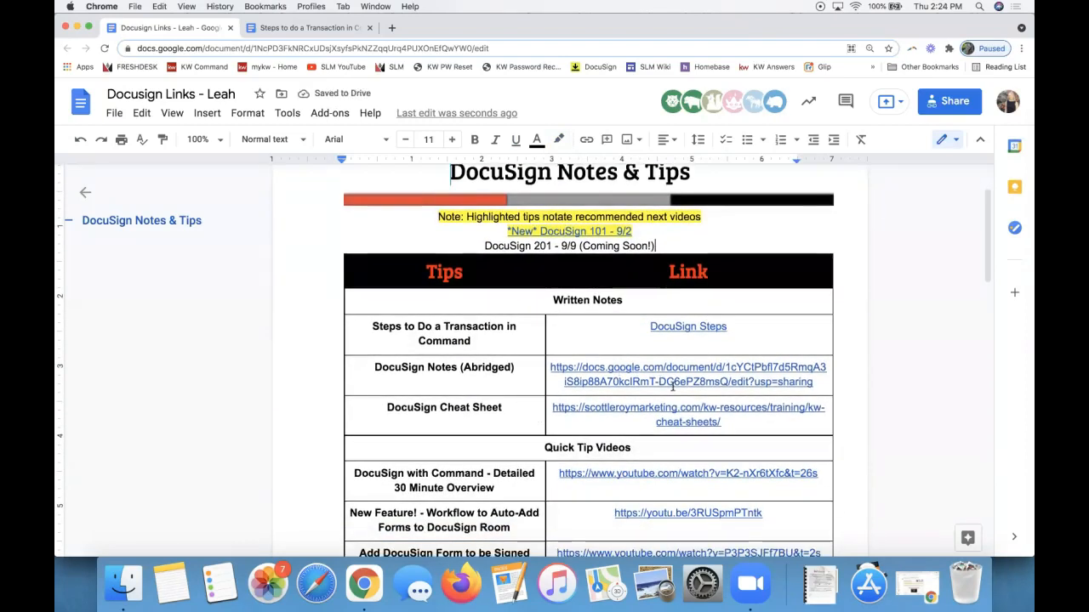
pyautogui.scroll(-1, 495, 360)
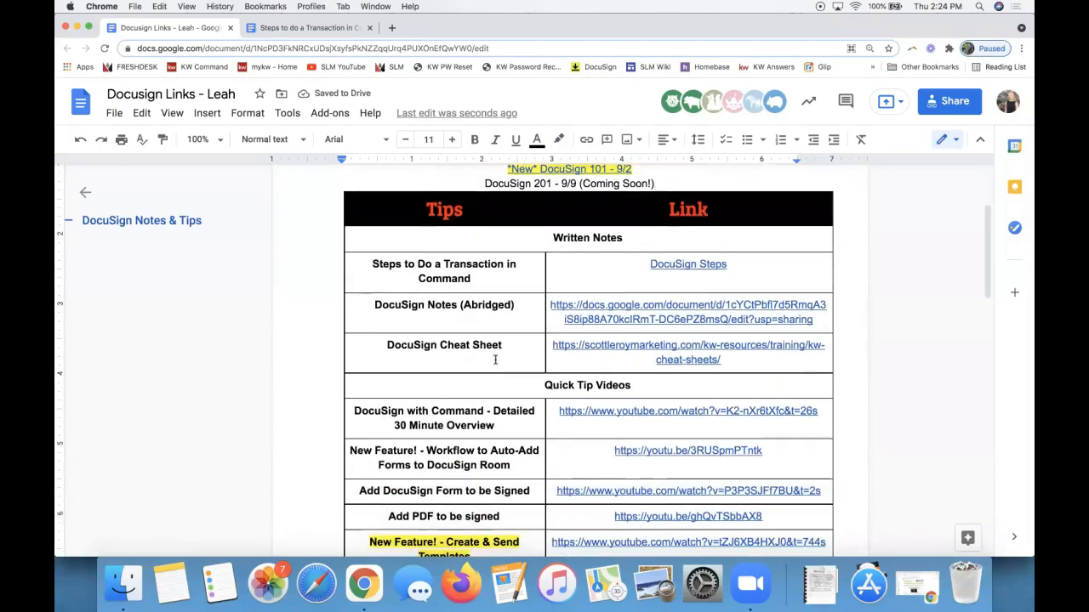
pyautogui.doubleClick(448, 349)
pyautogui.doubleClick(420, 349)
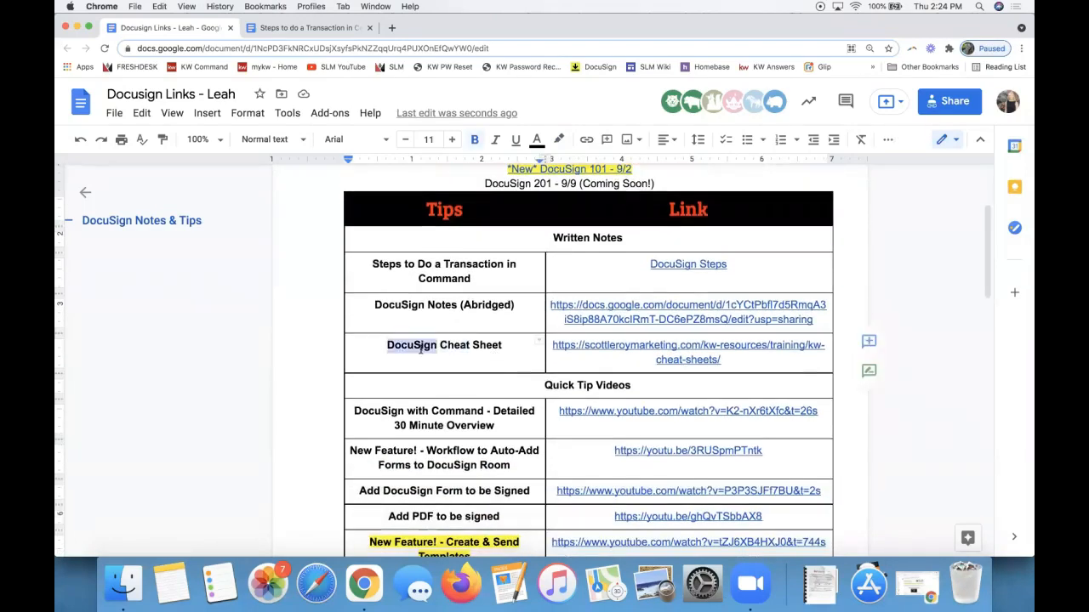
pyautogui.tripleClick(420, 349)
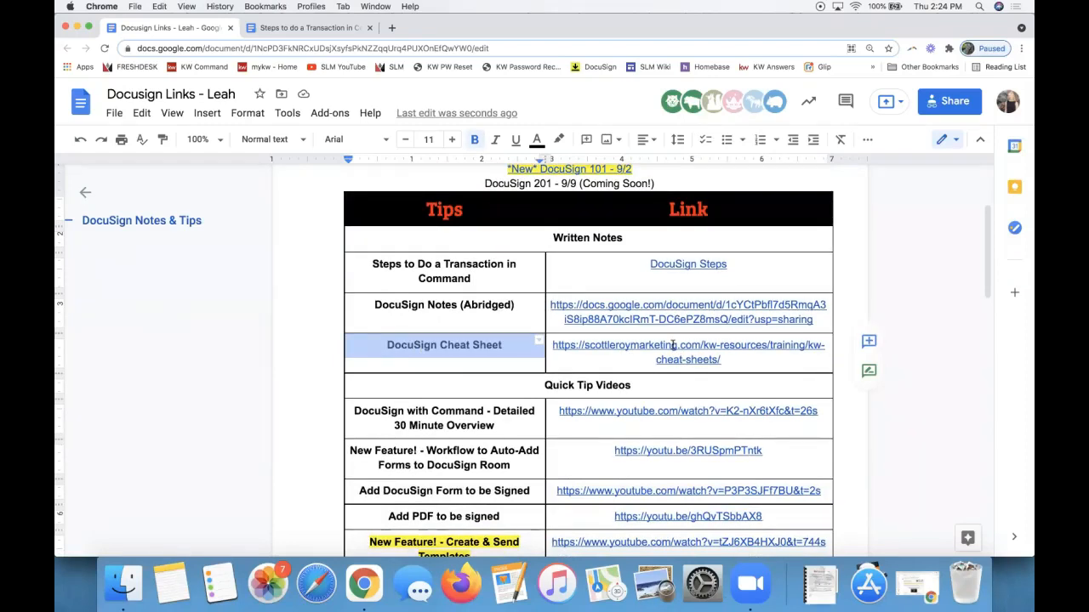
pyautogui.click(614, 344)
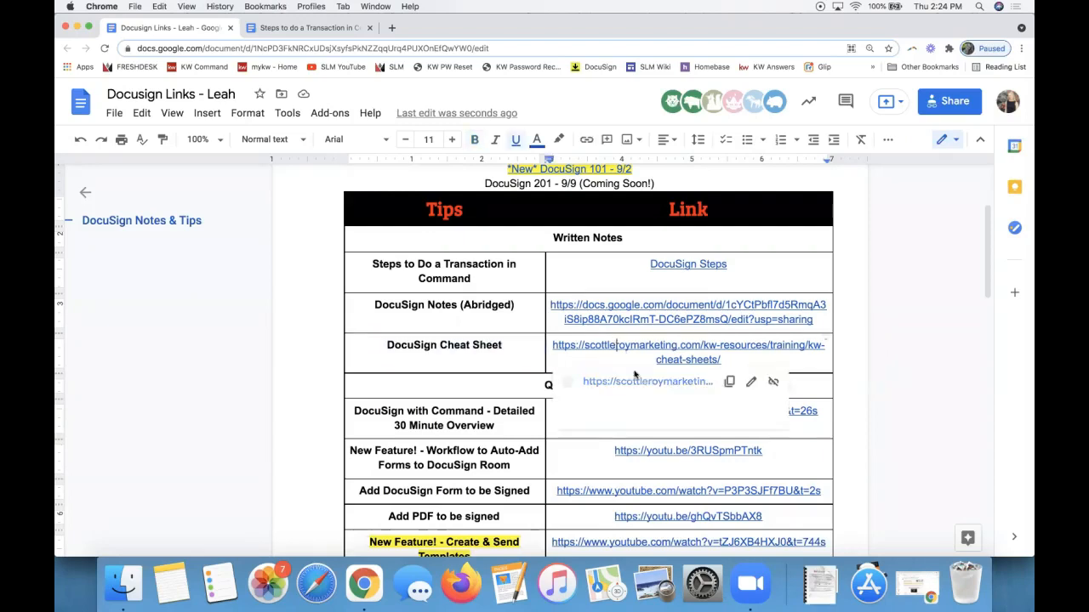
# Open the Keller Cloud Cheat Sheets page in a new tab and launch the DOCUSIGN cheat sheet doc.
pyautogui.click(634, 388)
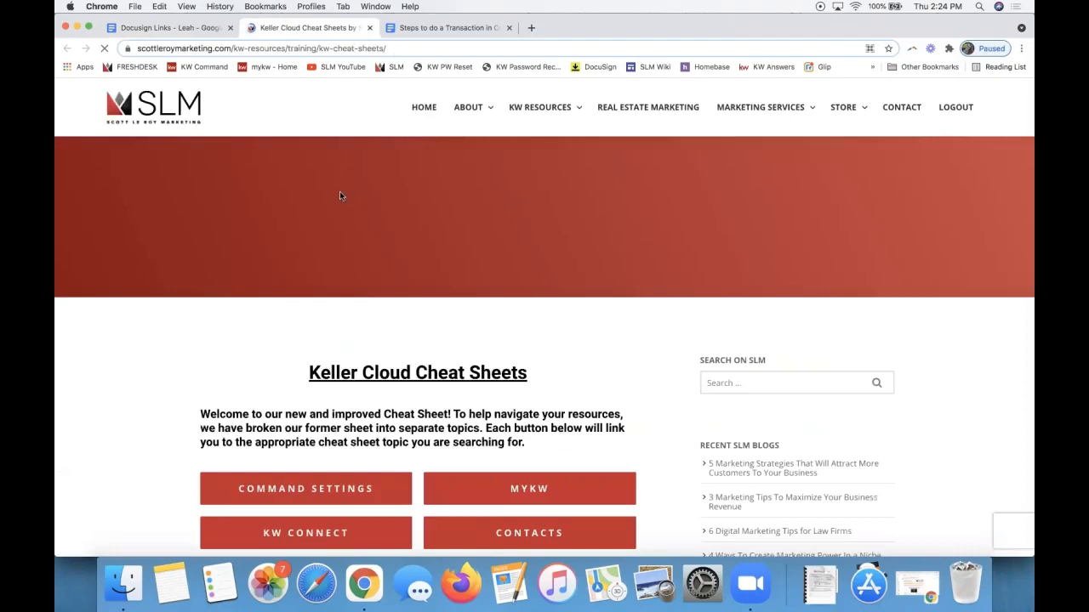
pyautogui.scroll(-5, 340, 140)
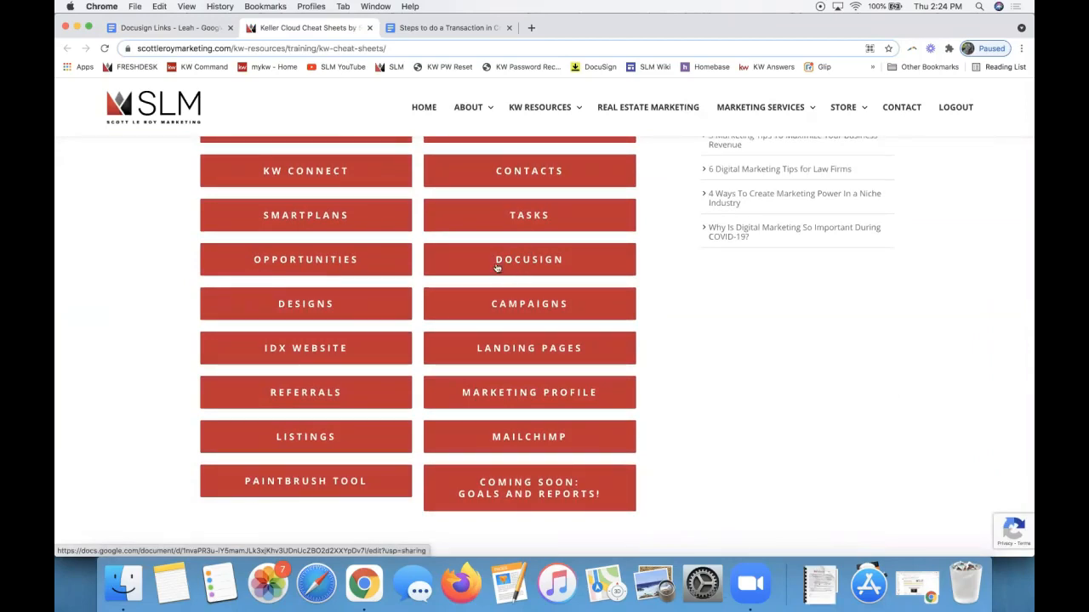
pyautogui.click(510, 266)
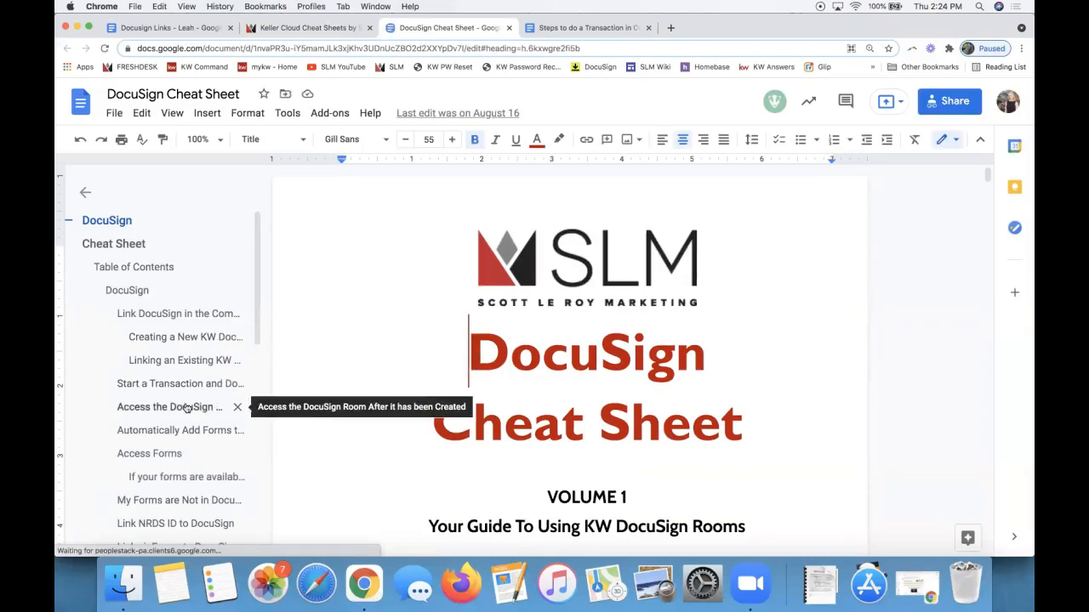
# Use the outline to jump to 'Upload a PDF to get Signed', then to 'Sign as the Agent'.
pyautogui.scroll(-6, 186, 408)
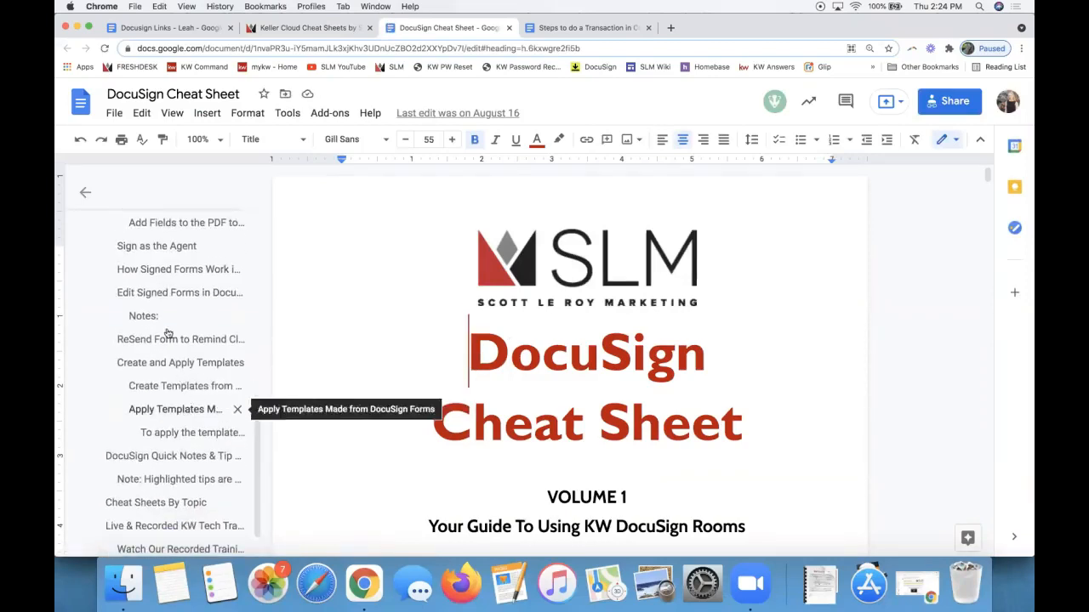
pyautogui.scroll(-10, 355, 374)
pyautogui.scroll(-4, 358, 381)
pyautogui.scroll(2, 358, 380)
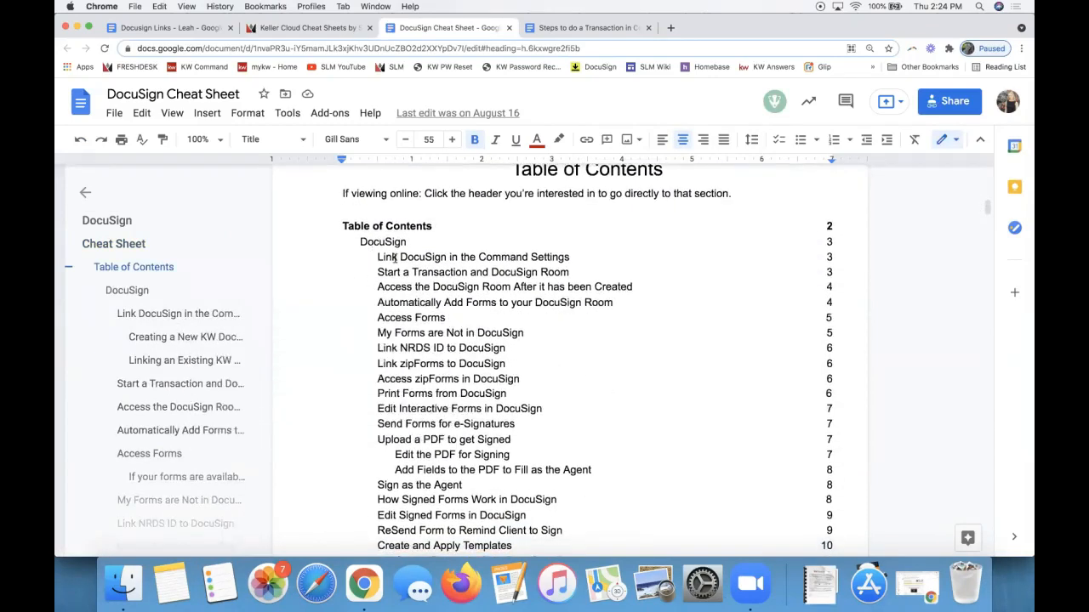
pyautogui.scroll(-5, 183, 430)
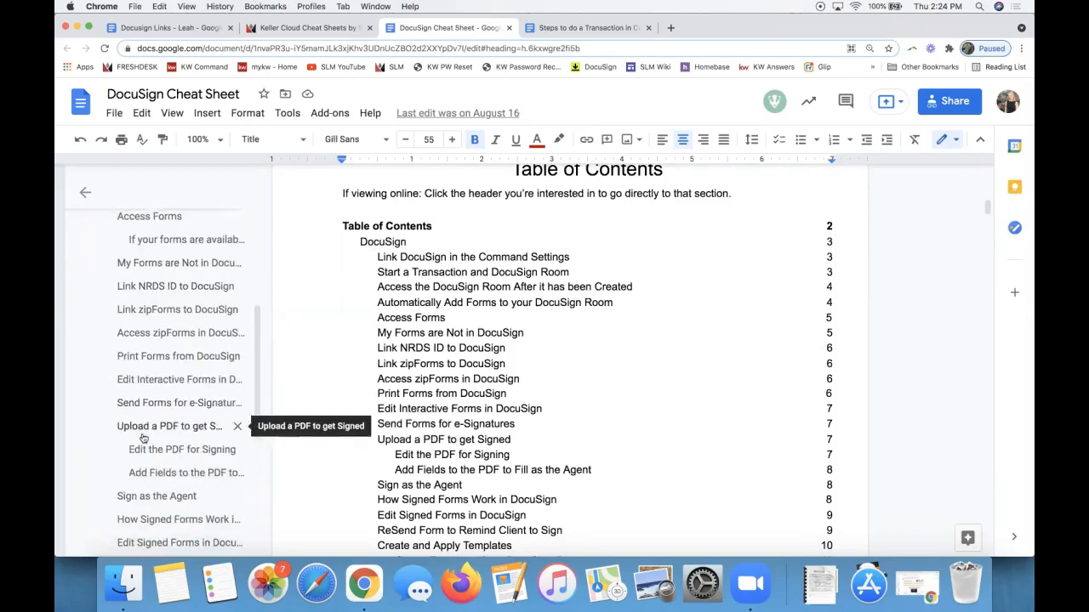
pyautogui.click(143, 435)
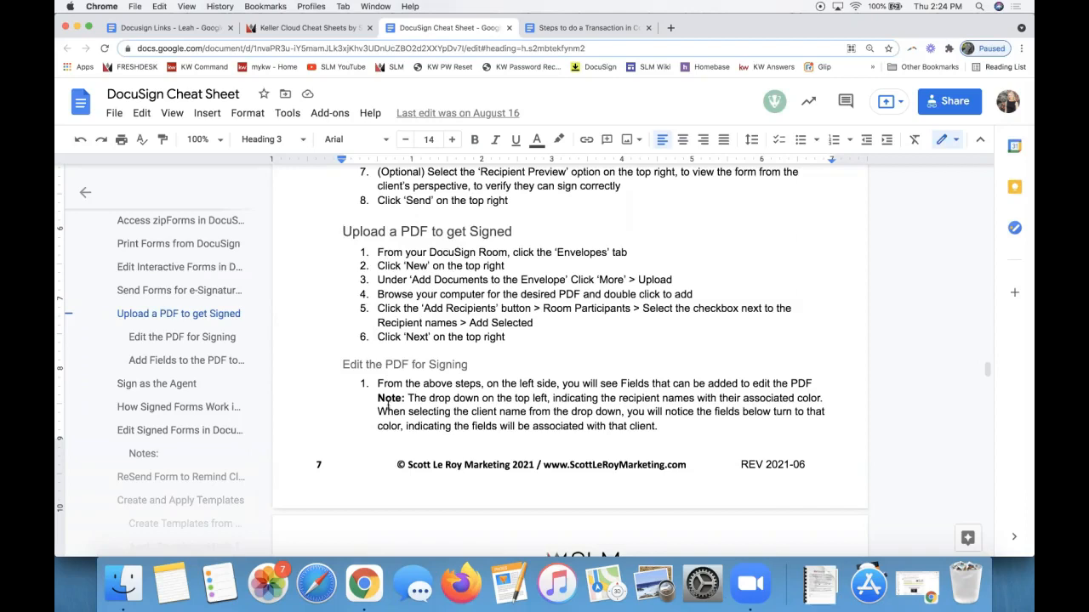
pyautogui.scroll(-1, 388, 381)
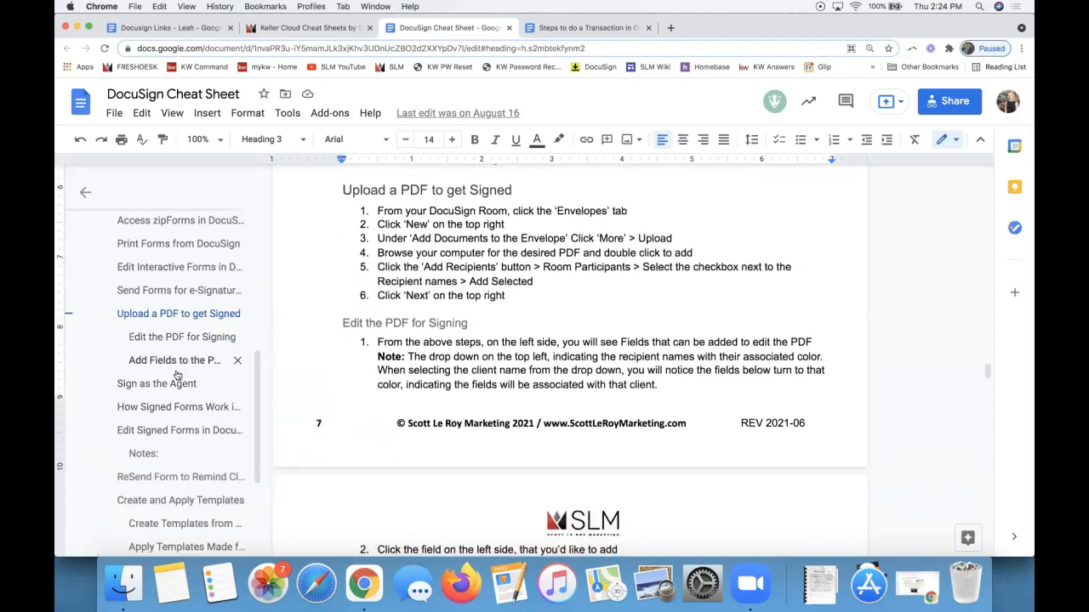
pyautogui.click(156, 384)
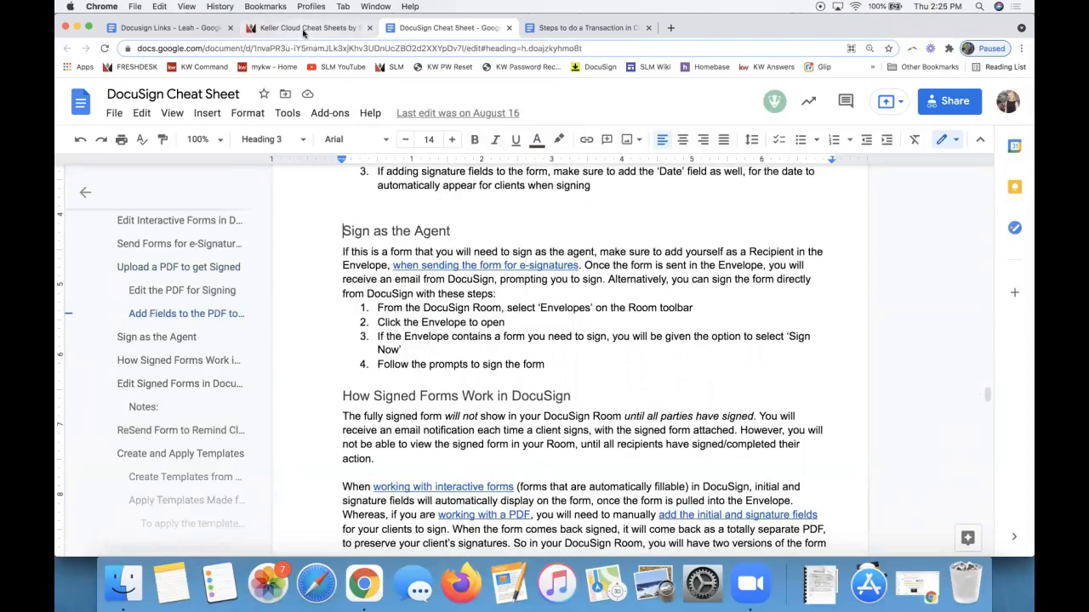
# In the Docusign links doc, preview the DocuSign Steps link and copy the document's share link.
pyautogui.click(204, 34)
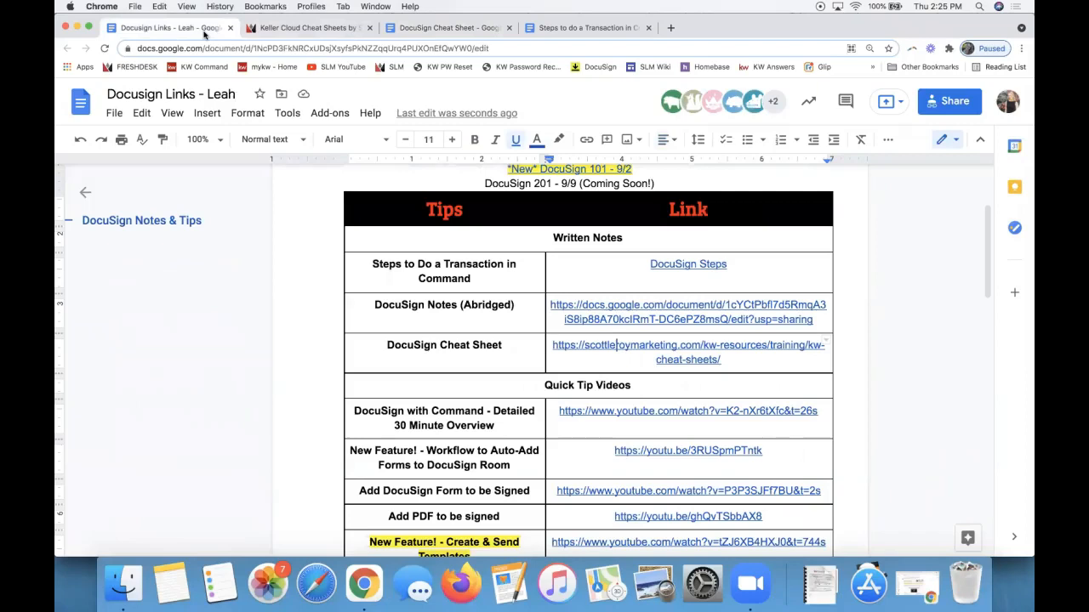
pyautogui.click(577, 278)
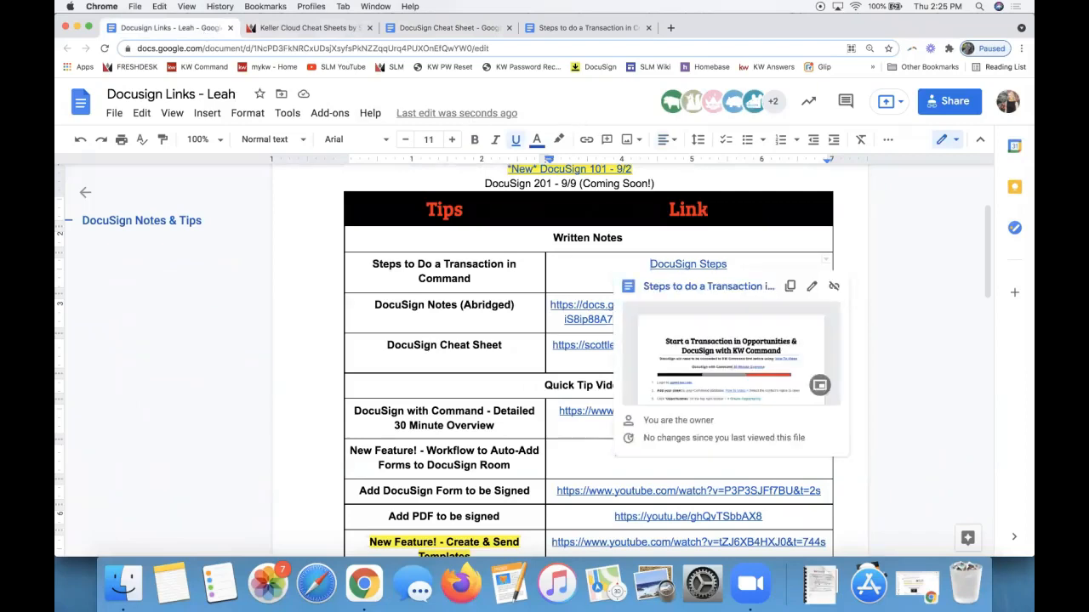
pyautogui.click(949, 102)
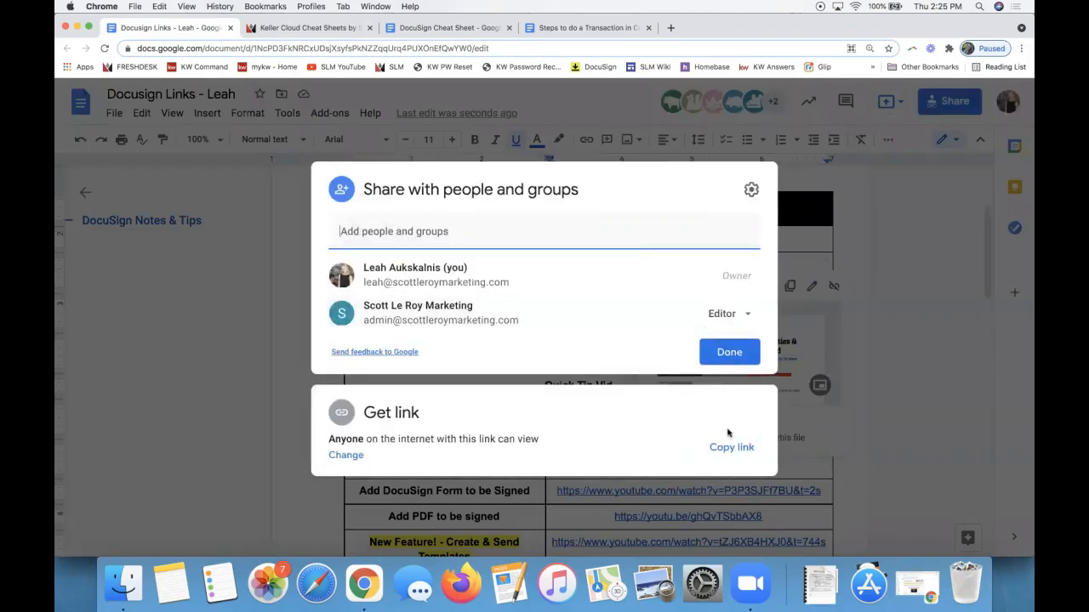
pyautogui.click(726, 437)
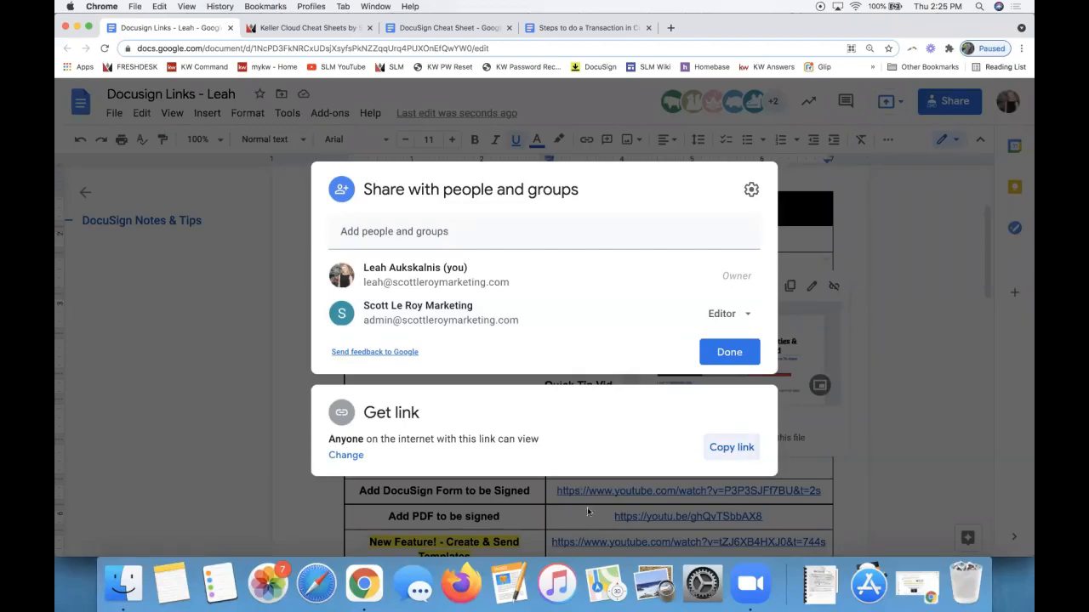
pyautogui.click(727, 354)
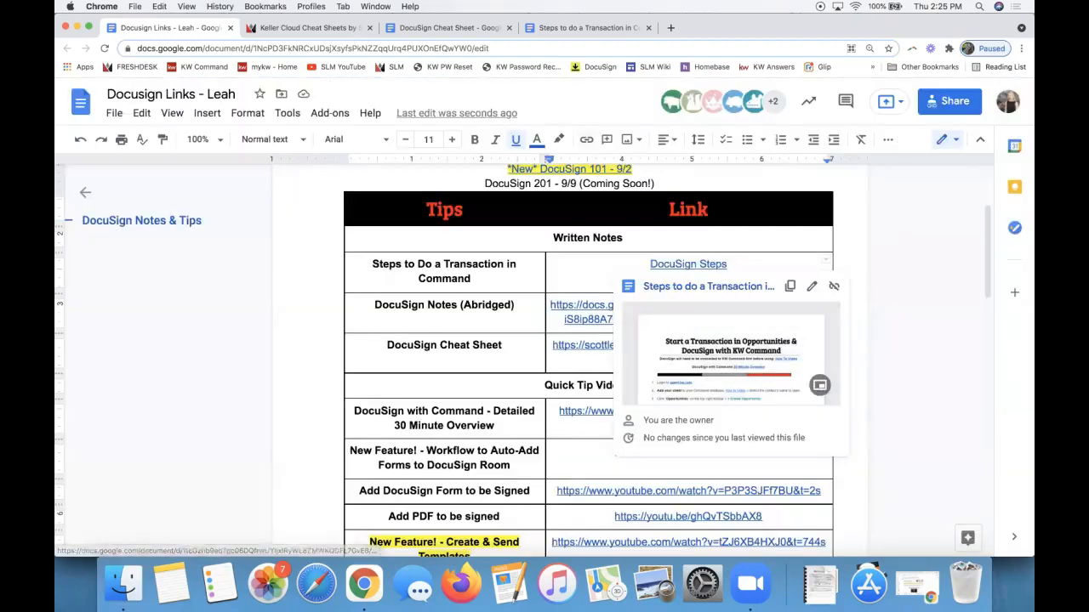
# Select the 'DocuSign Cheat Sheet' text and highlight it yellow.
pyautogui.tripleClick(413, 345)
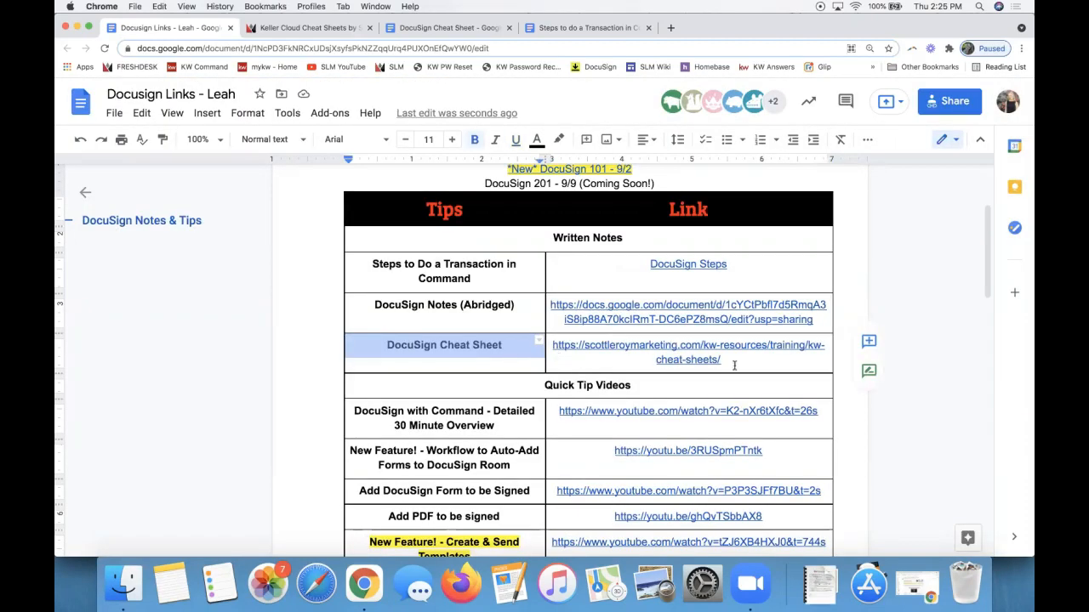
pyautogui.moveTo(738, 360); pyautogui.dragTo(443, 344)
pyautogui.tripleClick(409, 345)
pyautogui.click(559, 139)
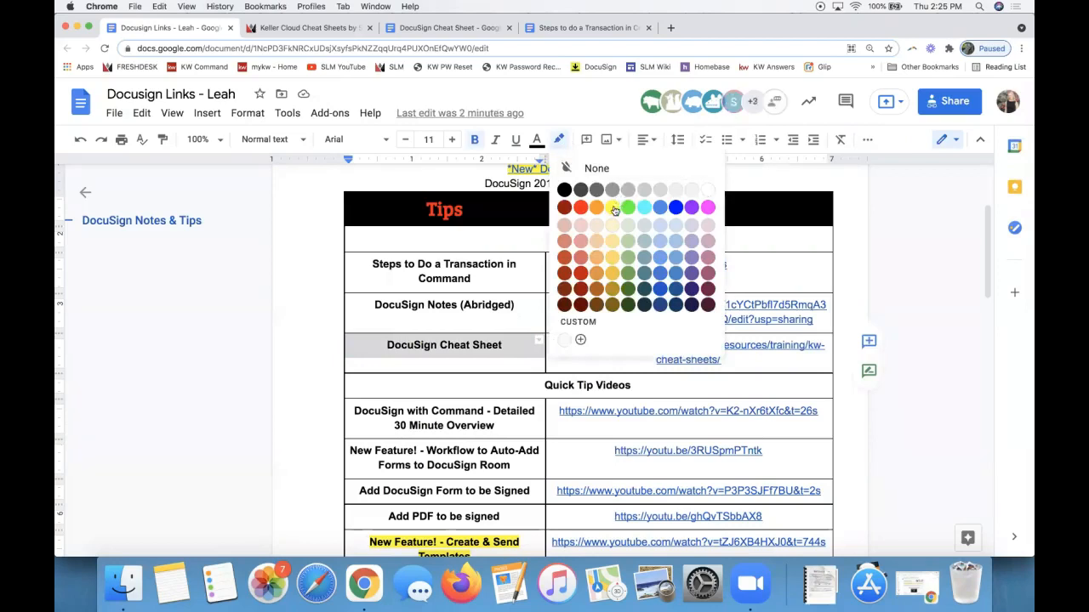
pyautogui.click(624, 201)
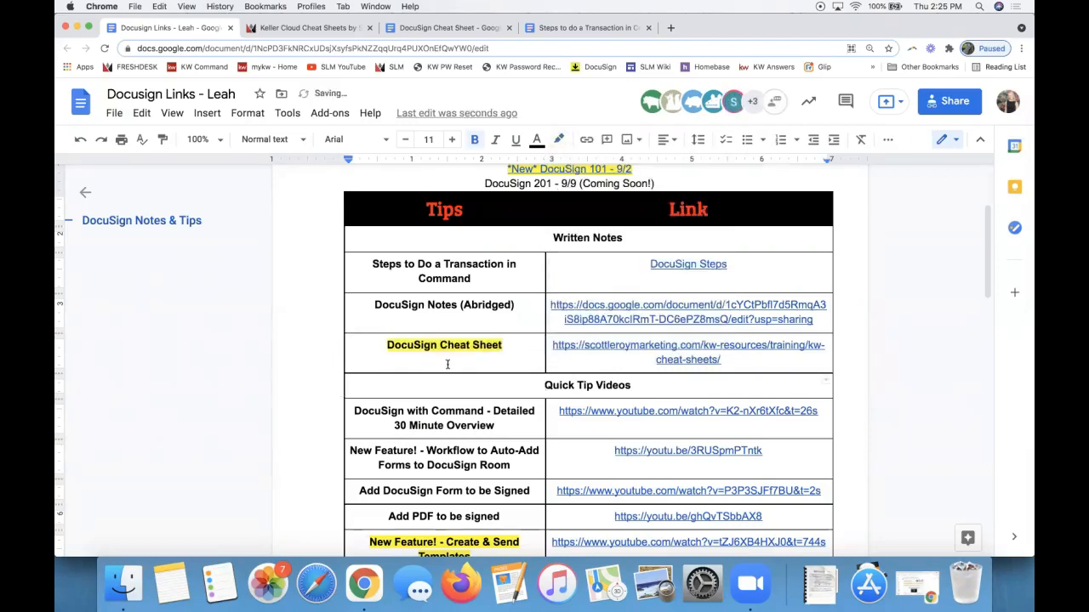
# Look over the Quick Tip Videos header and the Create & Send Templates entry.
pyautogui.scroll(-5, 448, 364)
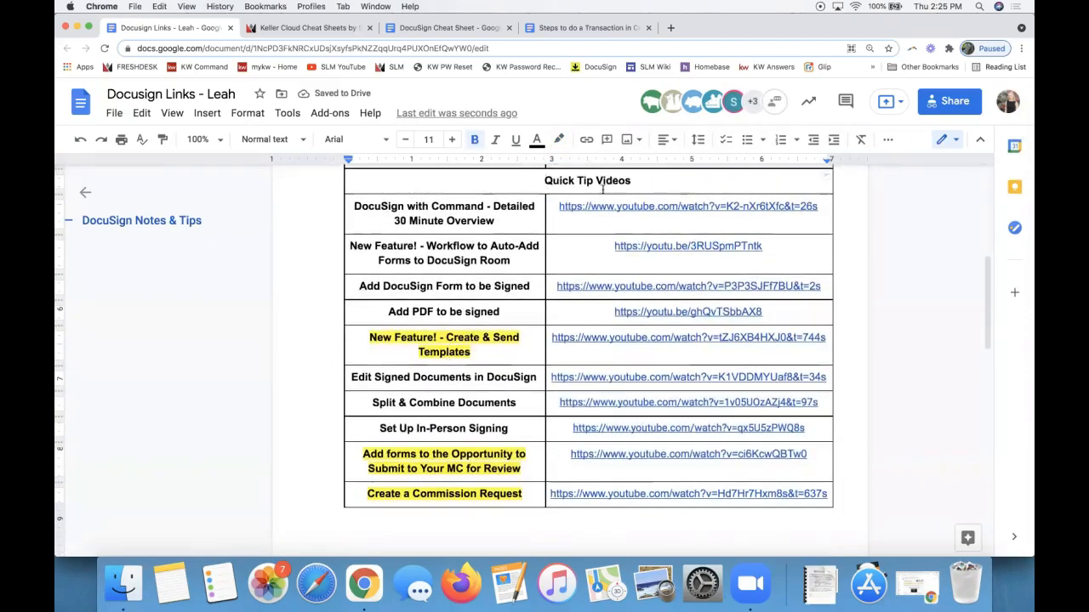
pyautogui.tripleClick(571, 182)
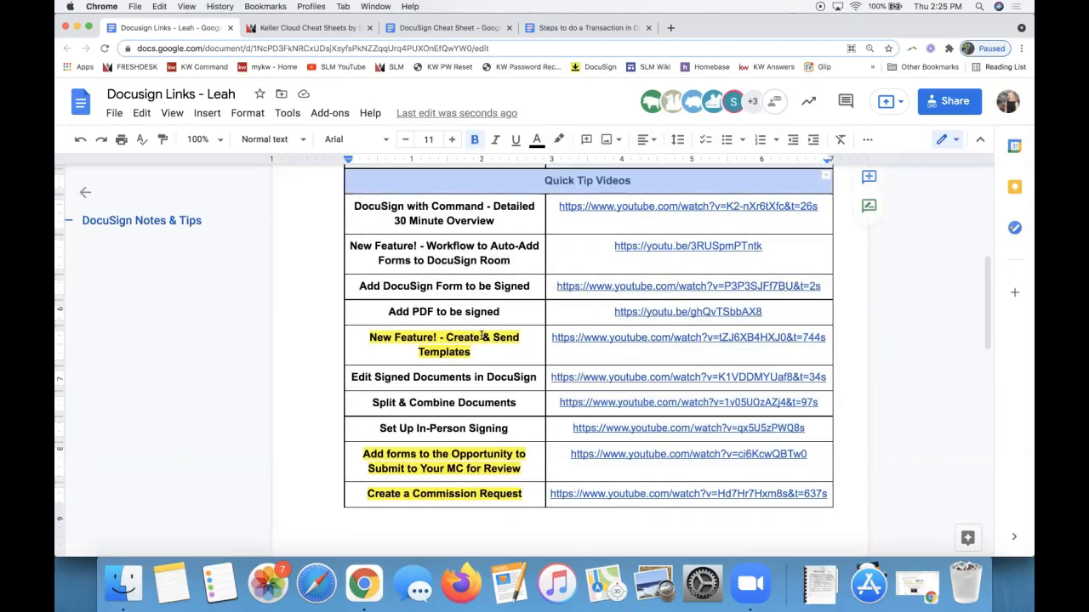
pyautogui.moveTo(483, 352); pyautogui.dragTo(371, 338)
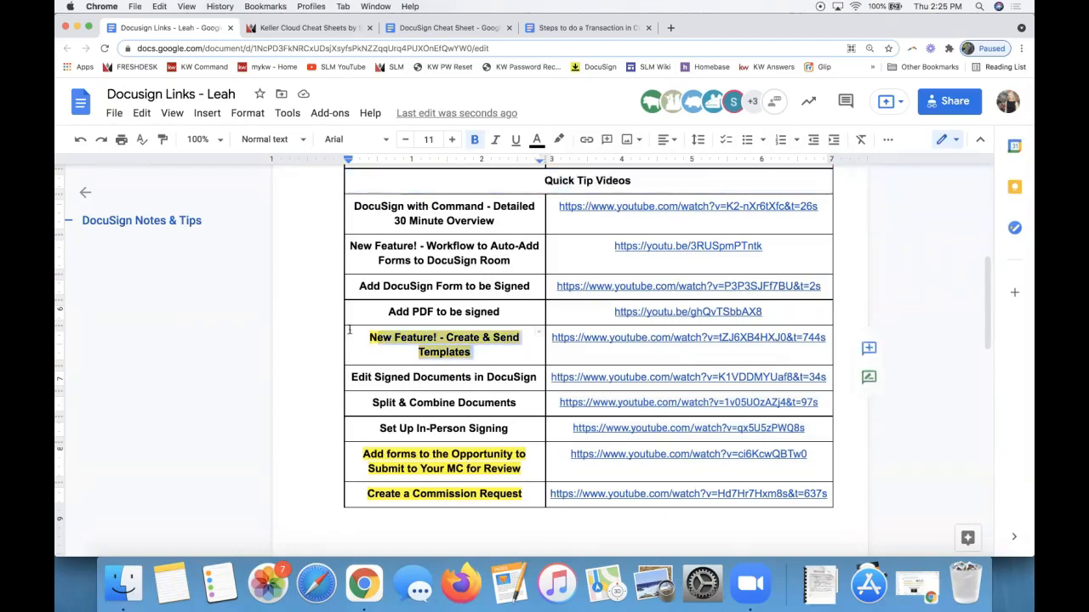
pyautogui.doubleClick(444, 350)
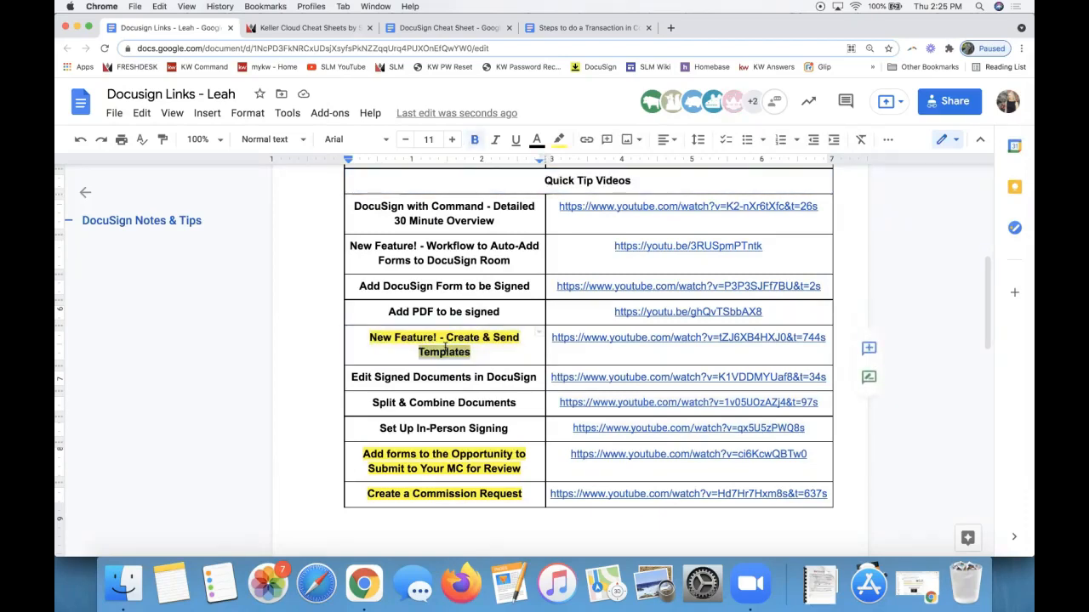
# Review the Set Up In-Person Signing video link and the Opportunities entry's highlight.
pyautogui.scroll(-2, 442, 465)
pyautogui.scroll(-5, 442, 465)
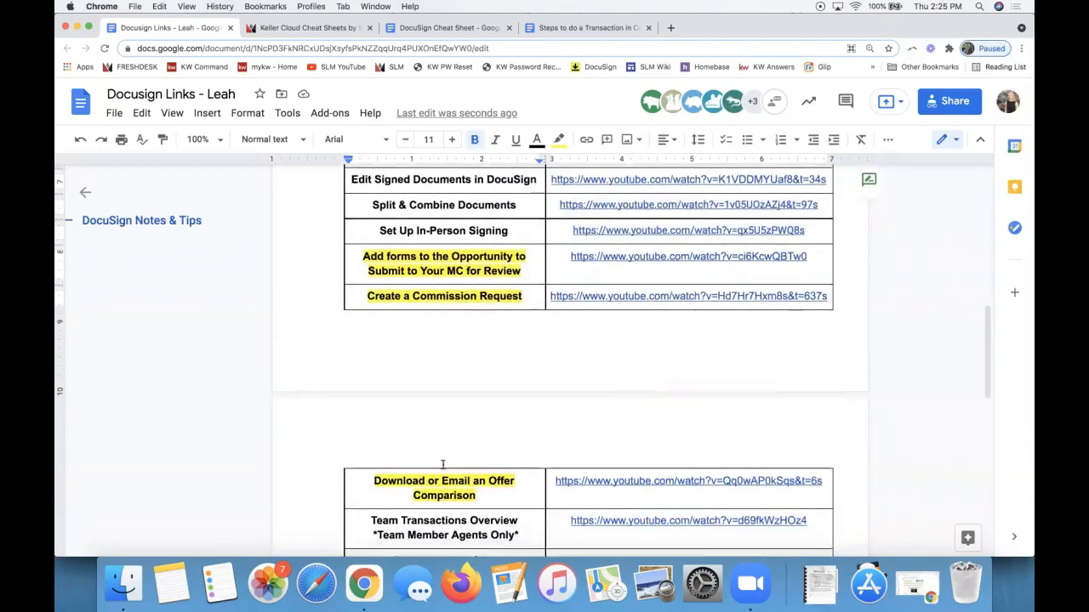
pyautogui.scroll(4, 443, 468)
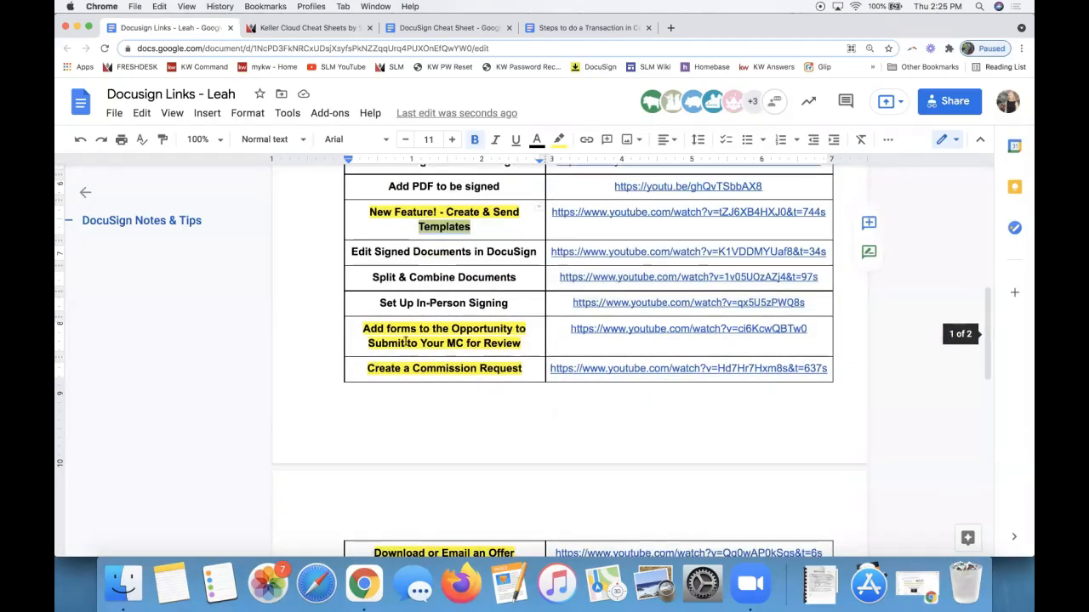
pyautogui.tripleClick(419, 306)
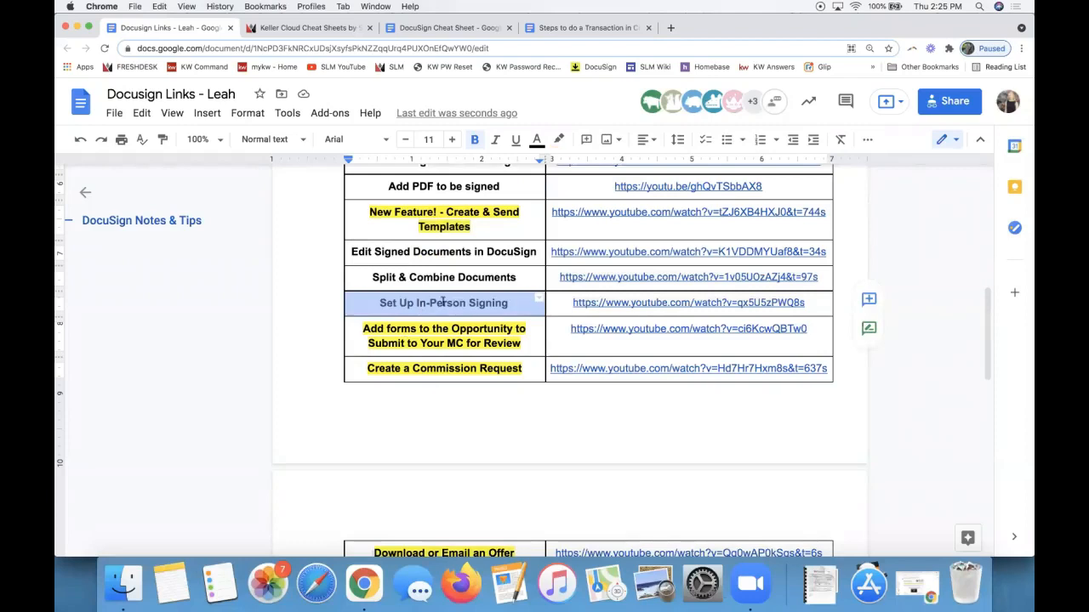
pyautogui.click(683, 298)
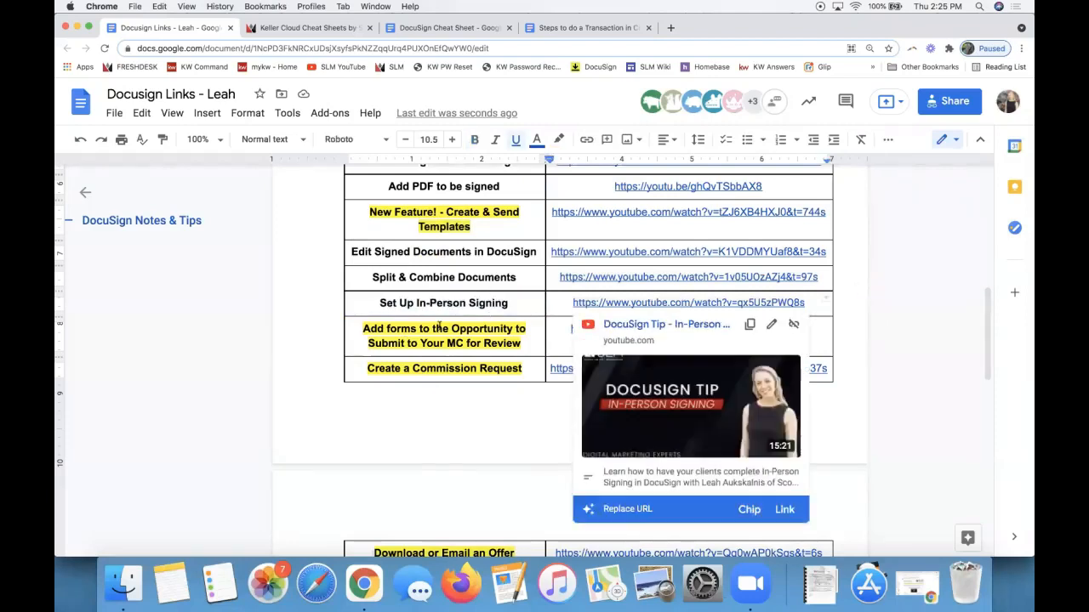
pyautogui.scroll(-6, 538, 434)
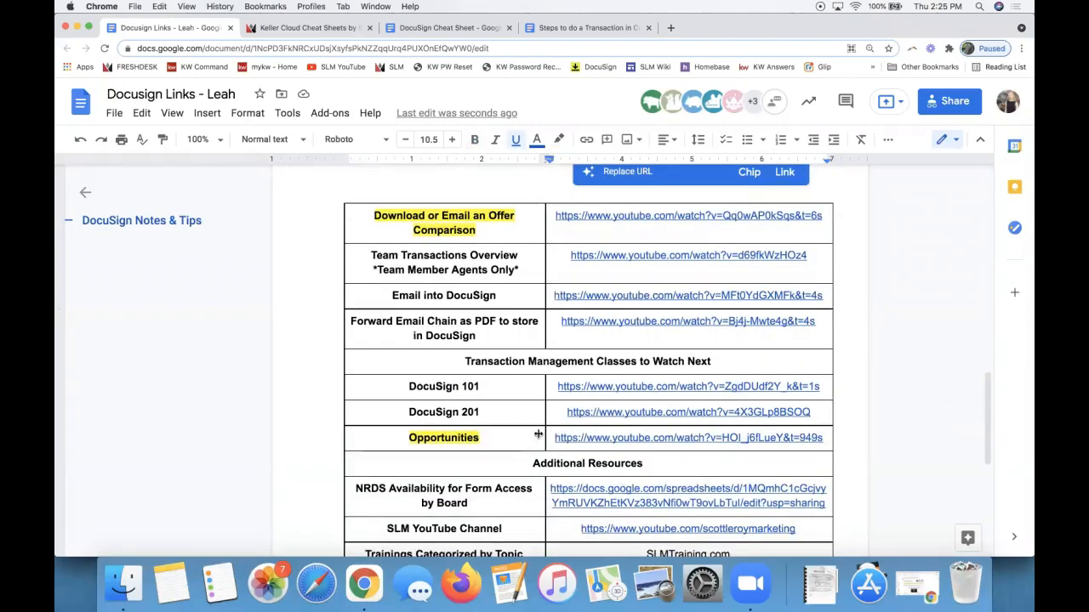
pyautogui.click(466, 388)
pyautogui.click(446, 436)
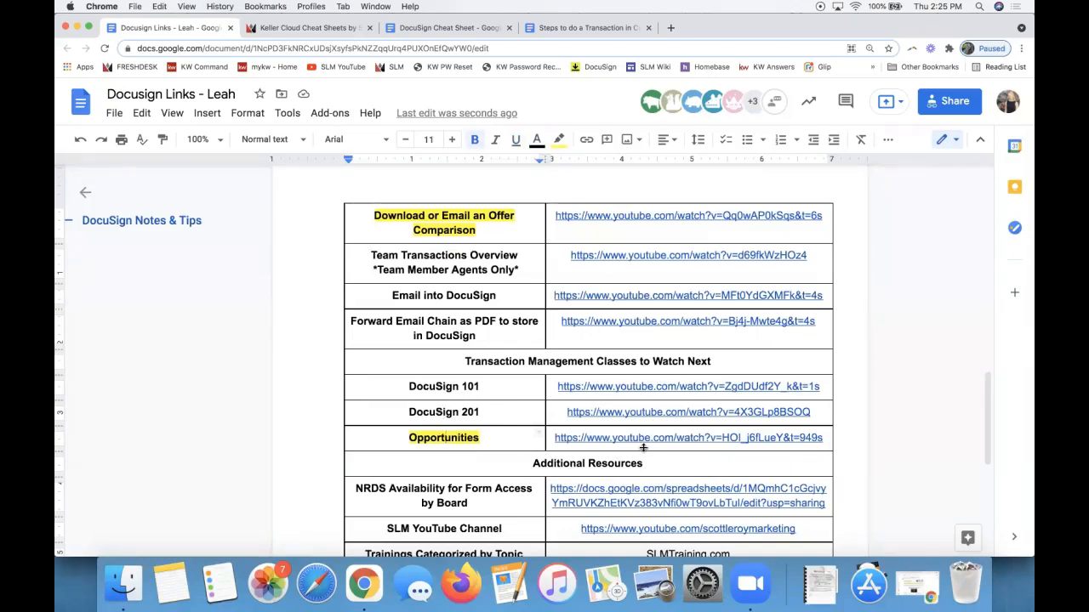